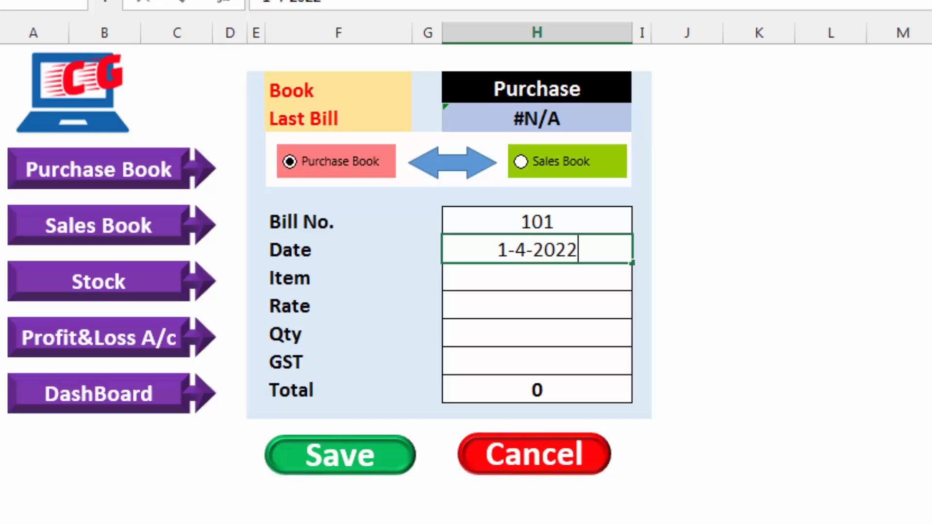
Complete purchase bill 101, dated 1-4-2022, with item Ram, rate 550, quantity 5 and GST 18%, and save it
{"action": "key", "text": "Return"}
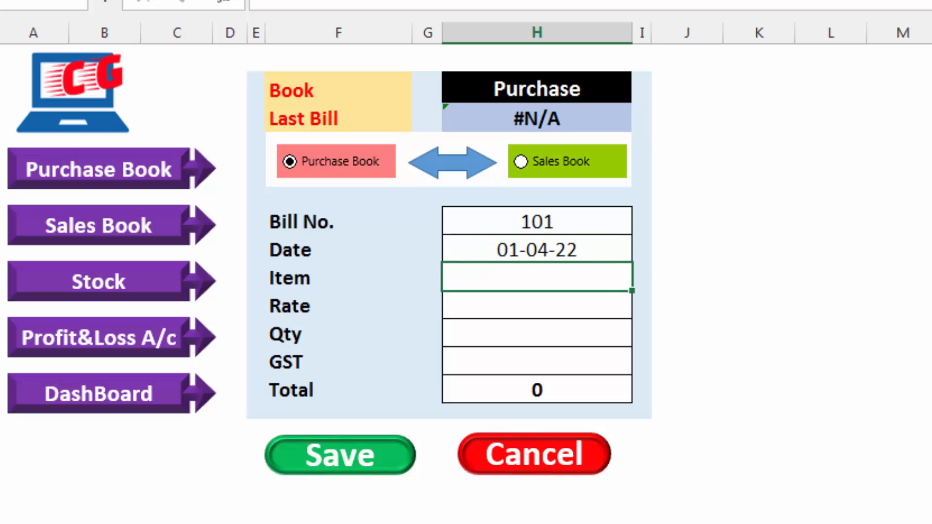
{"action": "type", "text": "Ram"}
{"action": "key", "text": "Return"}
{"action": "type", "text": "550"}
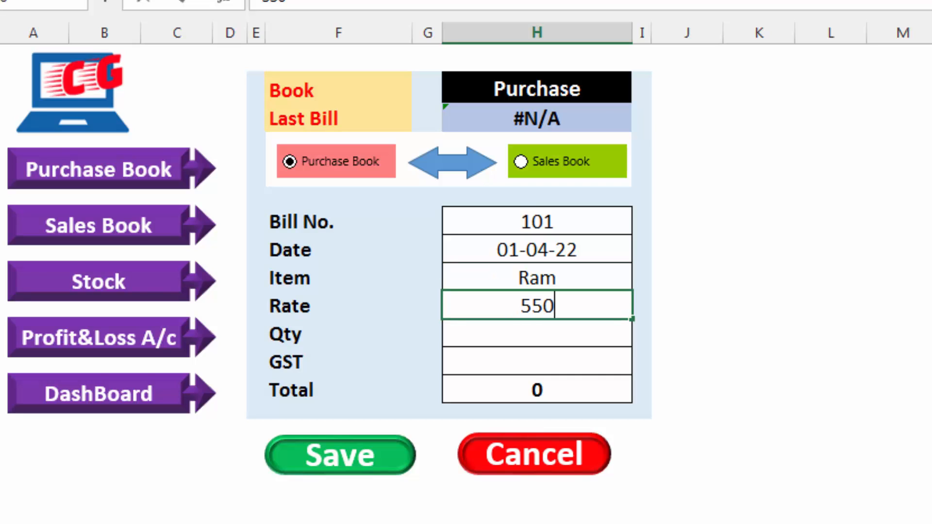
{"action": "key", "text": "Return"}
{"action": "type", "text": "5"}
{"action": "key", "text": "Return"}
{"action": "type", "text": "18"}
{"action": "key", "text": "Return"}
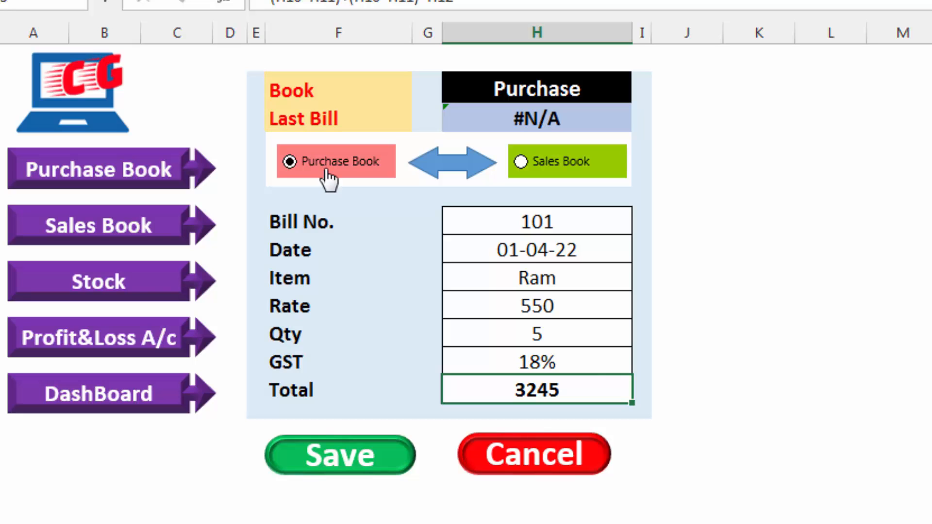
{"action": "left_click", "coordinate": [351, 459]}
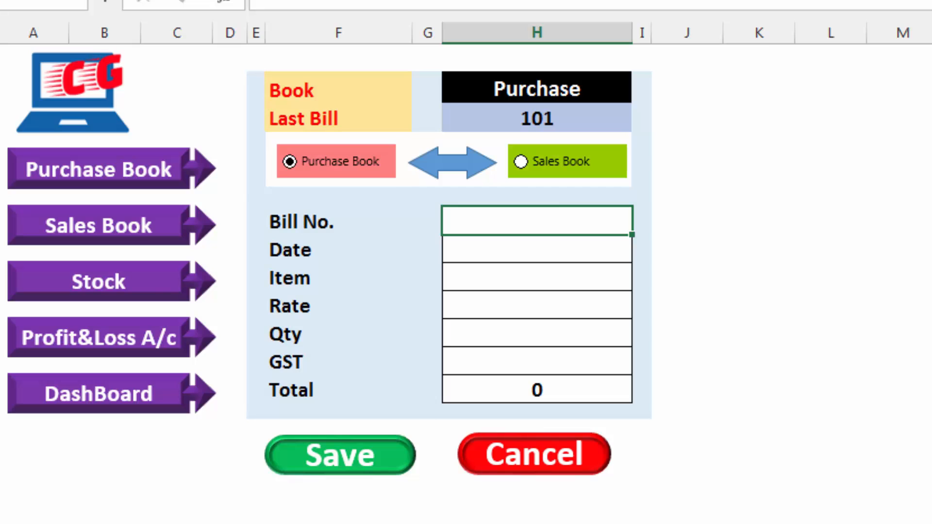
Check the saved entry in the Purchase Book sheet, look at the Sale Book, and return to the entry form
{"action": "key", "text": "ctrl+Page_Down"}
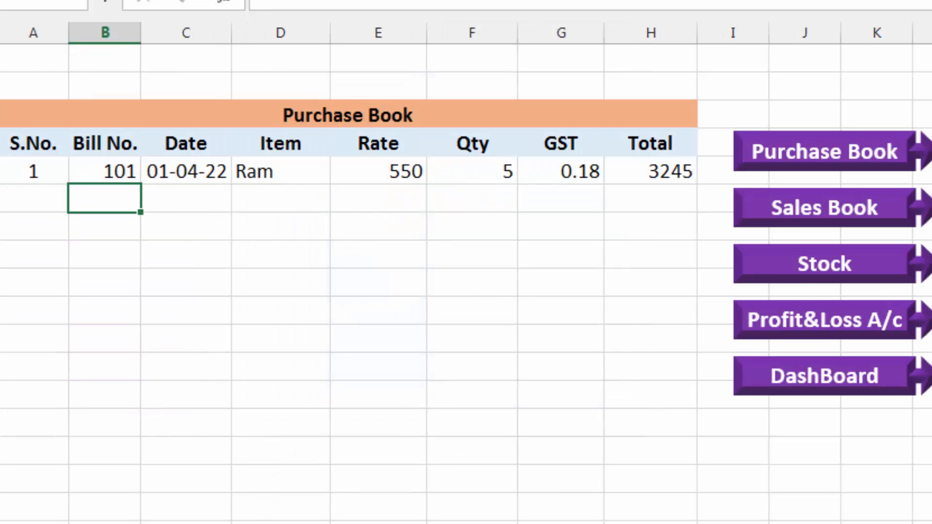
{"action": "key", "text": "ctrl+Page_Down"}
{"action": "key", "text": "ctrl+Page_Up"}
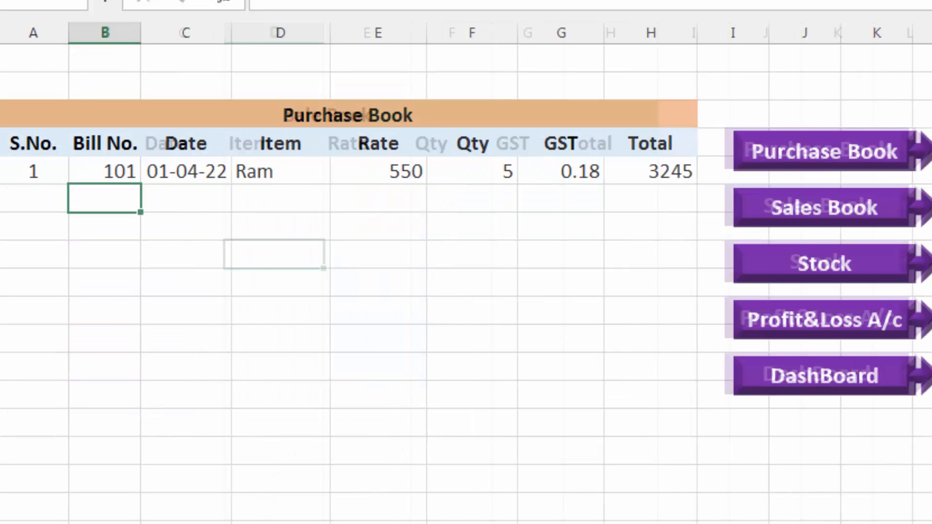
{"action": "key", "text": "ctrl+Page_Up"}
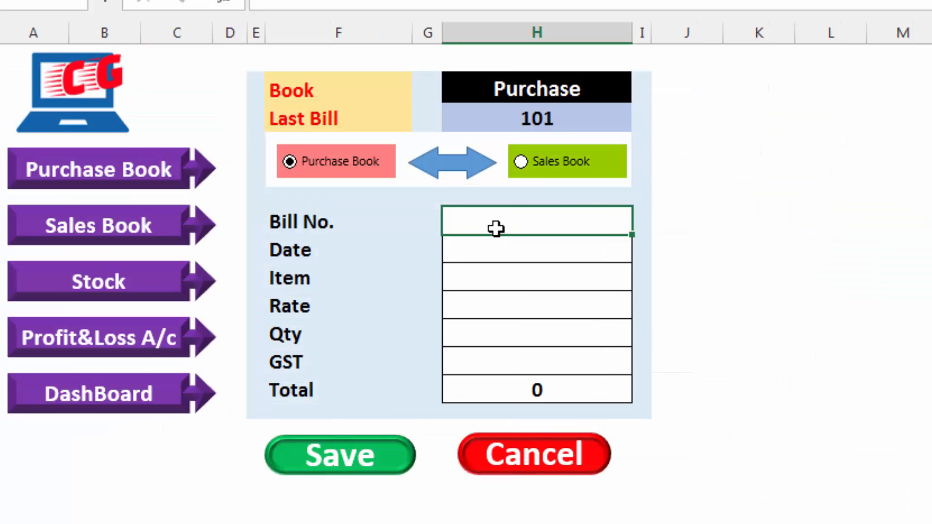
Begin the next purchase bill with bill number 102 and date 1-4-2022
{"action": "type", "text": "102"}
{"action": "key", "text": "Return"}
{"action": "type", "text": "1-4-2022"}
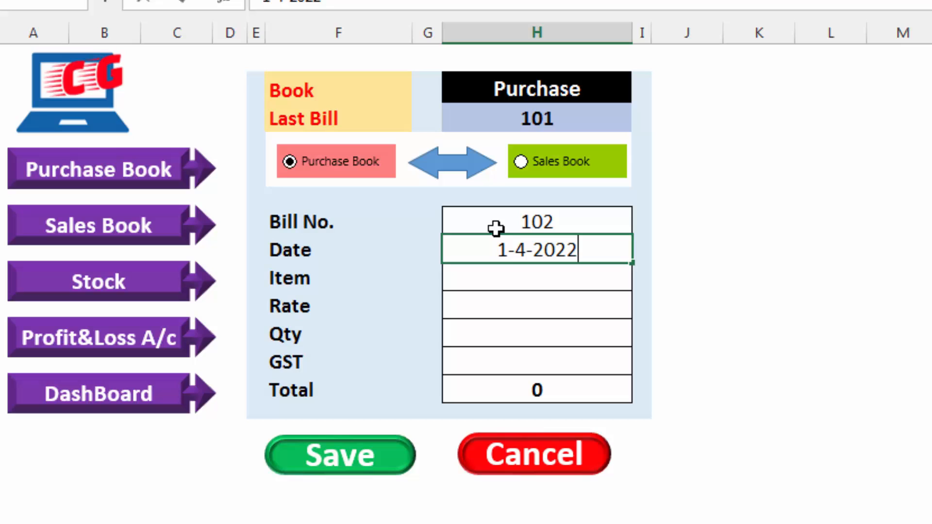
{"action": "key", "text": "Return"}
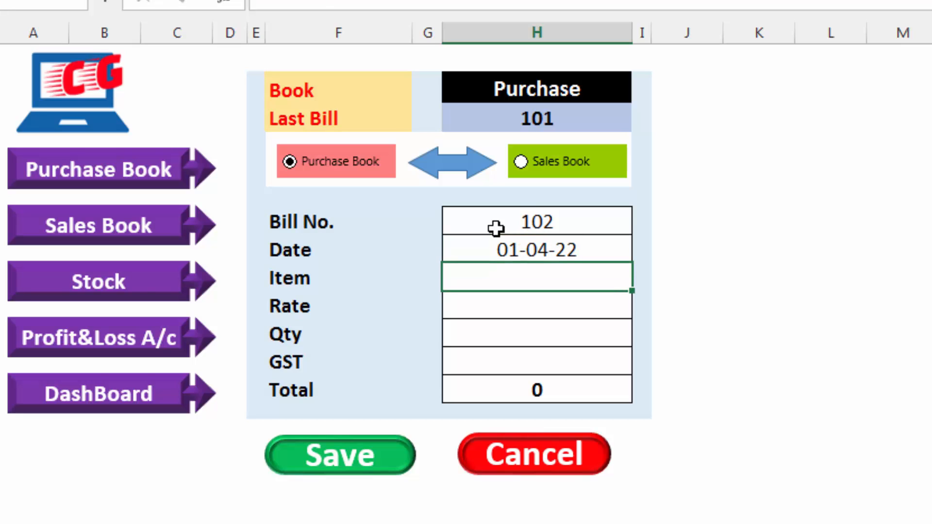
Fill in item DVD, rate 13, quantity 50 and GST 18%, and save the purchase bill
{"action": "type", "text": "DVD"}
{"action": "key", "text": "Return"}
{"action": "type", "text": "13"}
{"action": "key", "text": "Return"}
{"action": "type", "text": "18"}
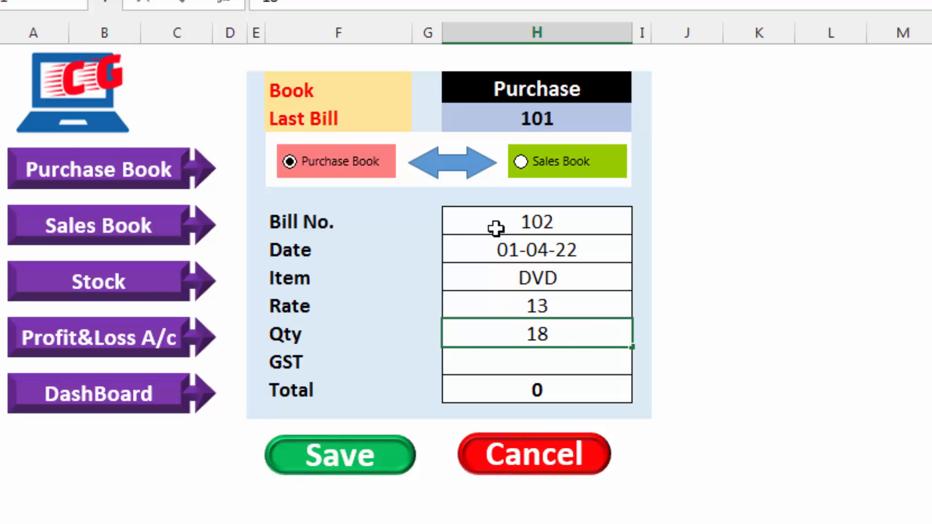
{"action": "key", "text": "BackSpace"}
{"action": "key", "text": "BackSpace"}
{"action": "type", "text": "50"}
{"action": "key", "text": "Return"}
{"action": "type", "text": "18"}
{"action": "key", "text": "Return"}
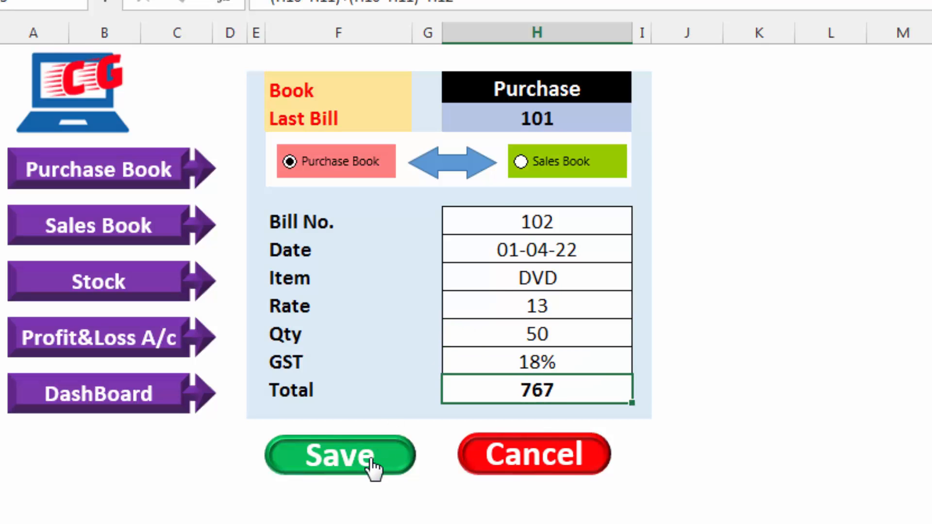
{"action": "left_click", "coordinate": [371, 466]}
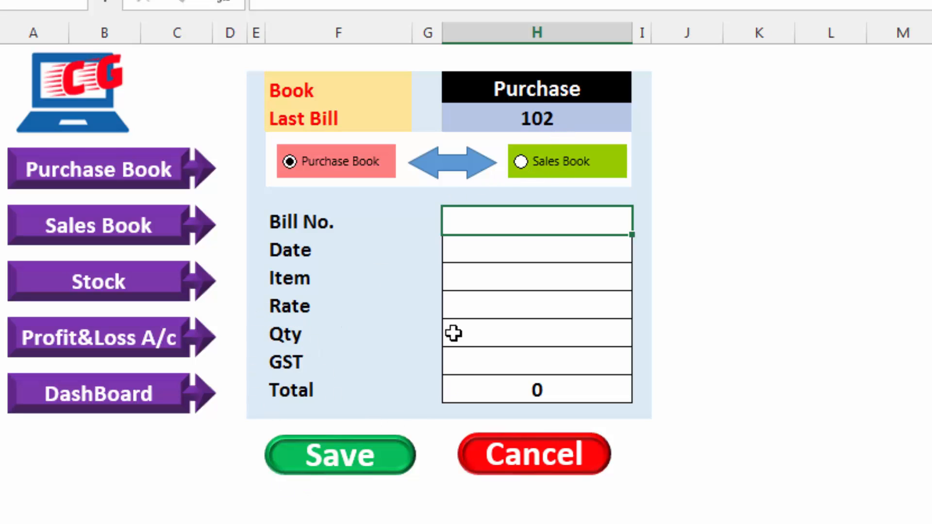
Review the Purchase Book, update the item list on the Stock sheet, and return to the dashboard
{"action": "left_click", "coordinate": [88, 181]}
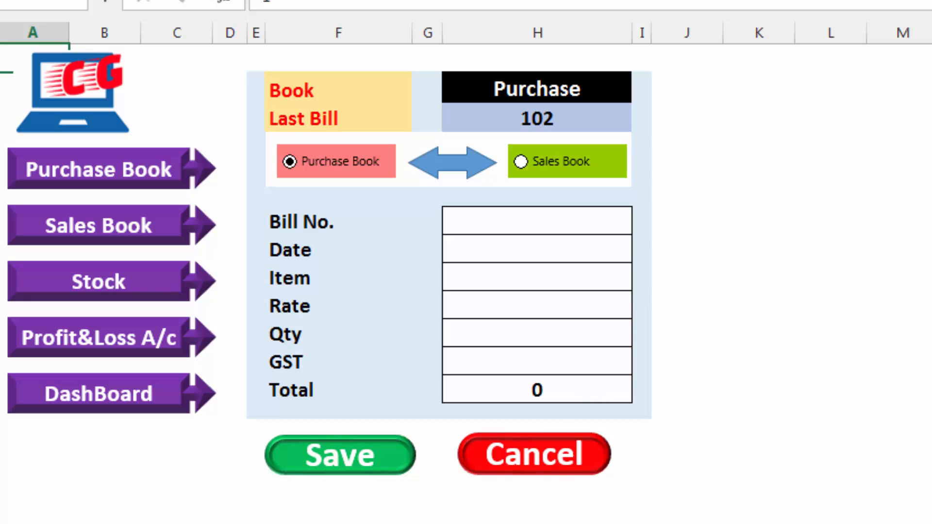
{"action": "left_click", "coordinate": [100, 291]}
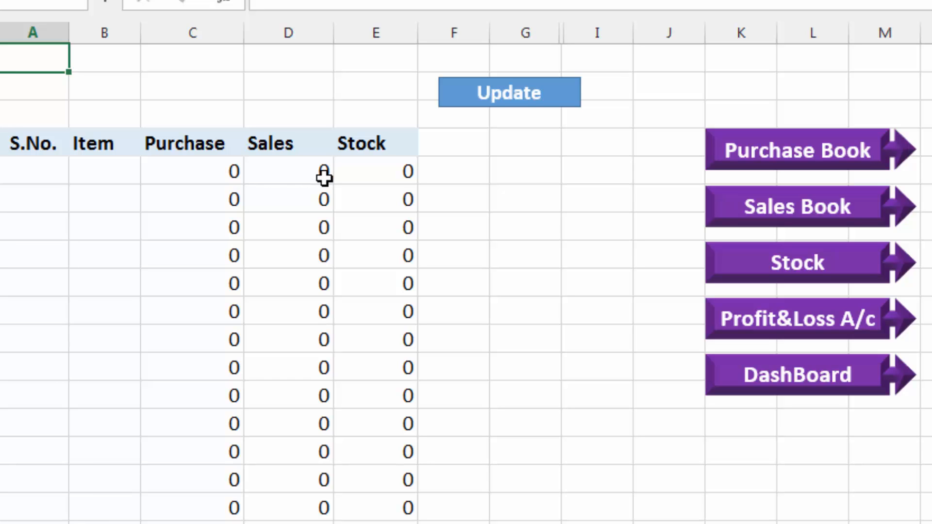
{"action": "left_click", "coordinate": [506, 110]}
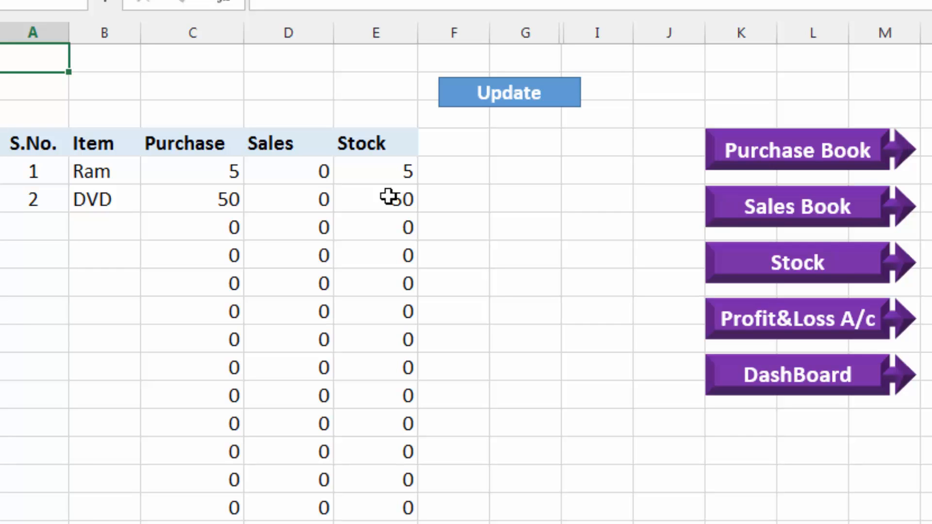
{"action": "left_click", "coordinate": [795, 380]}
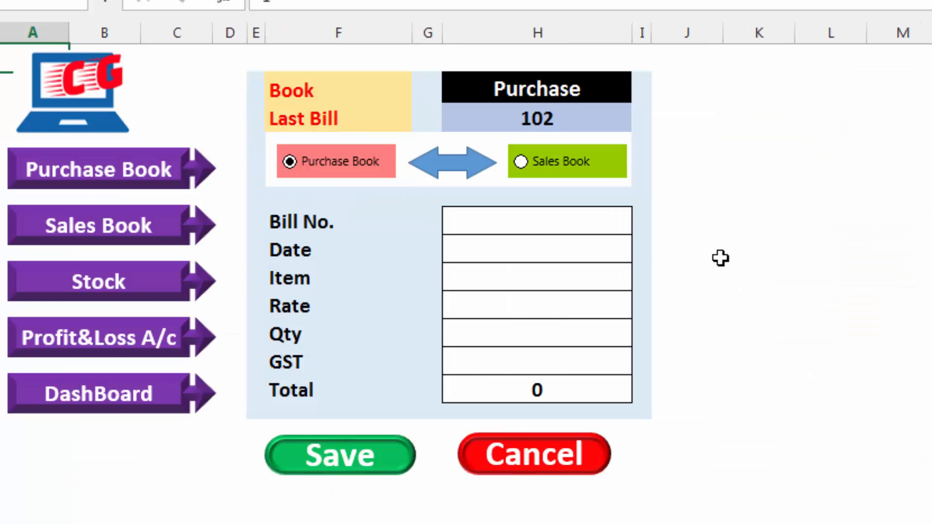
Start a new bill in the entry form with bill number 201 and date 2-4-2022
{"action": "left_click", "coordinate": [589, 225]}
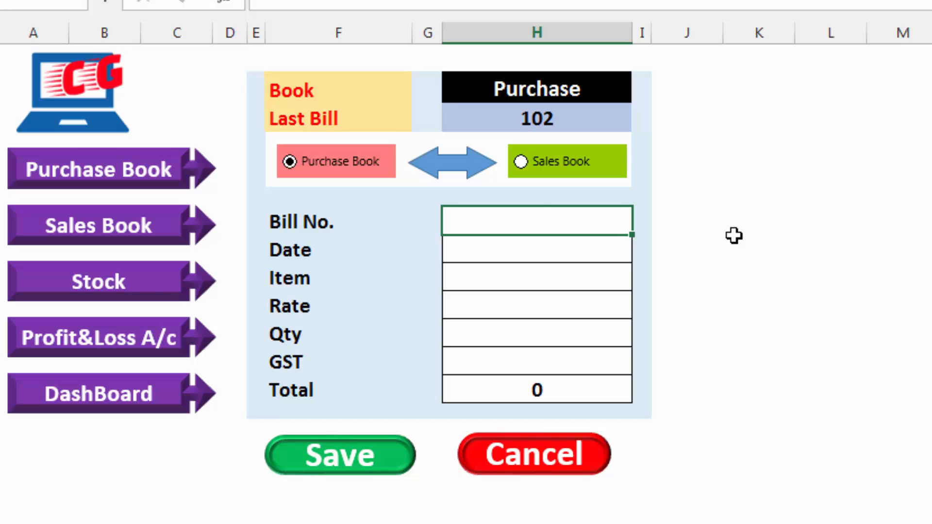
{"action": "type", "text": "201"}
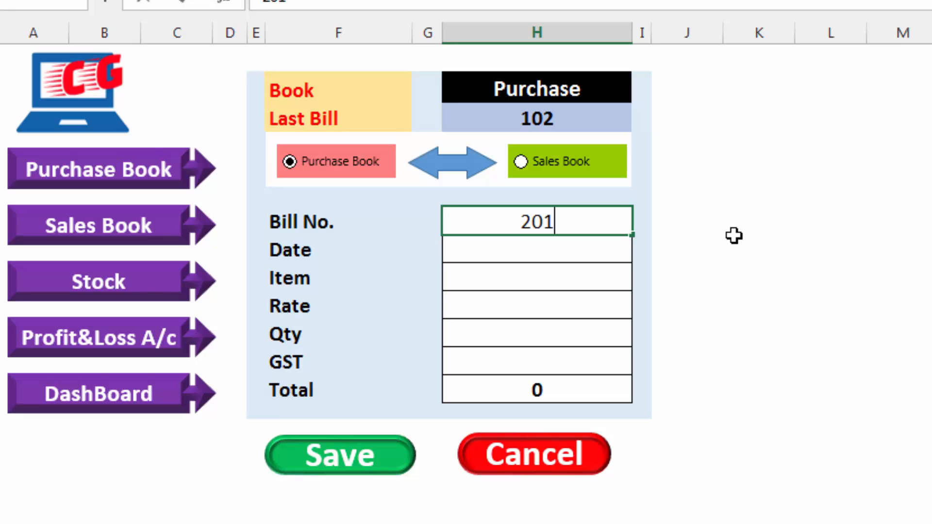
{"action": "key", "text": "Return"}
{"action": "type", "text": "2-"}
{"action": "type", "text": "4-2022"}
{"action": "key", "text": "Return"}
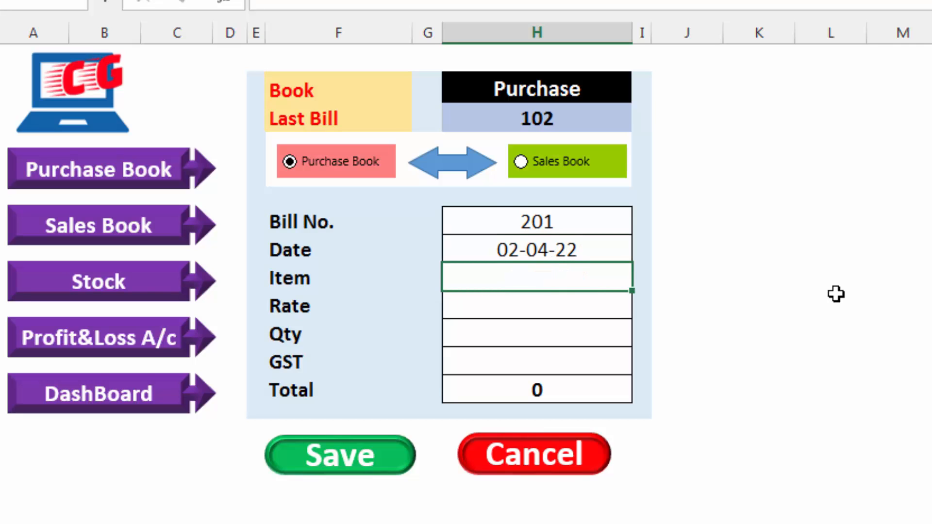
Fill in item DVD, rate 15, quantity 25 and GST 18%, and save the bill to the Sales Book
{"action": "type", "text": "DVD"}
{"action": "key", "text": "Return"}
{"action": "type", "text": "15"}
{"action": "key", "text": "Return"}
{"action": "type", "text": "25"}
{"action": "key", "text": "Return"}
{"action": "type", "text": "18"}
{"action": "key", "text": "Return"}
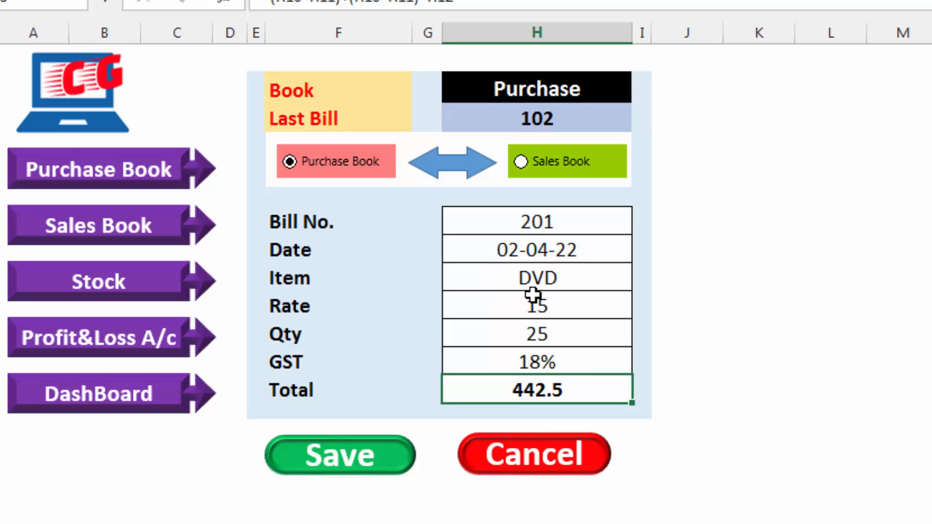
{"action": "left_click", "coordinate": [560, 163]}
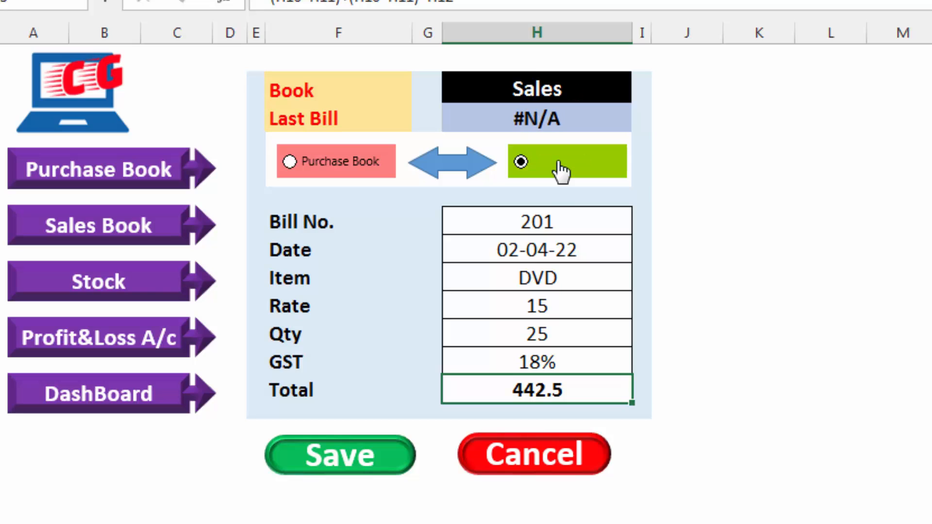
{"action": "left_click", "coordinate": [365, 454]}
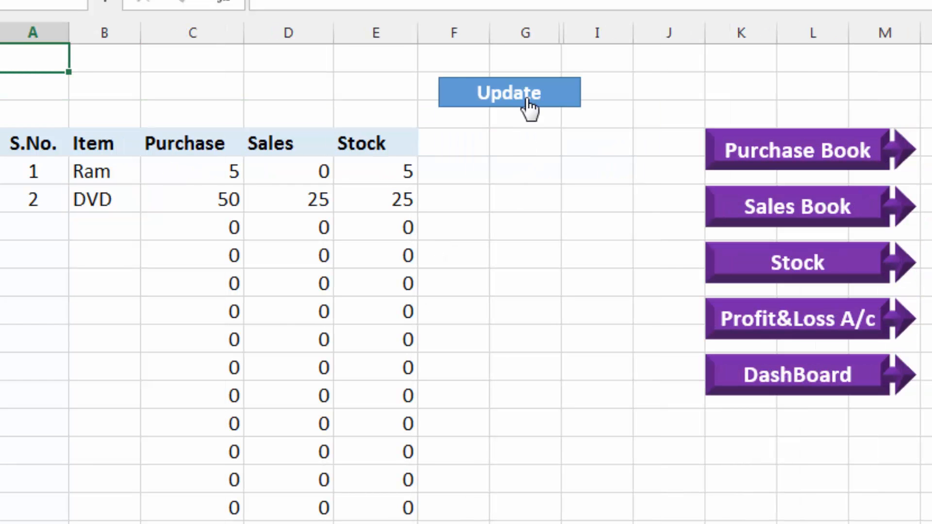
Update the Stock sheet, and compare the last bill of both books on the dashboard, leaving Sales Book selected
{"action": "left_click", "coordinate": [526, 96]}
{"action": "left_click", "coordinate": [791, 392]}
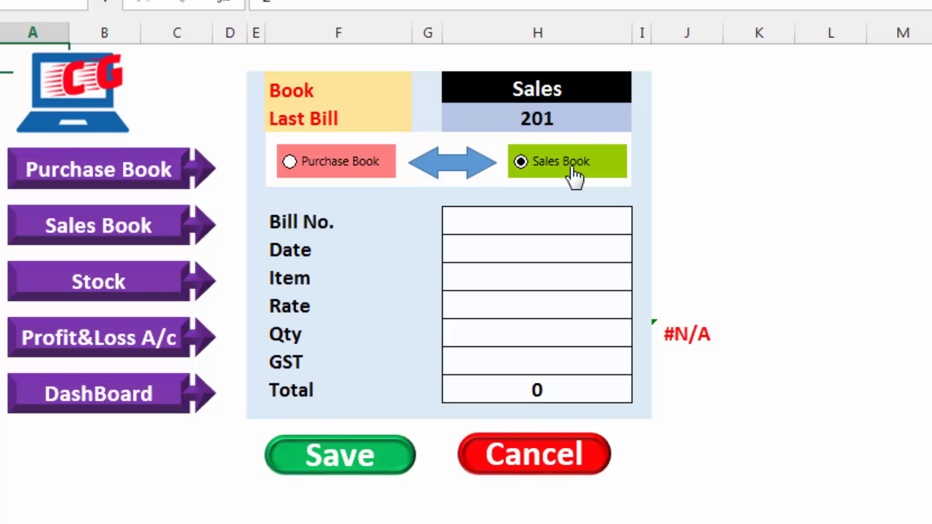
{"action": "left_click", "coordinate": [361, 169]}
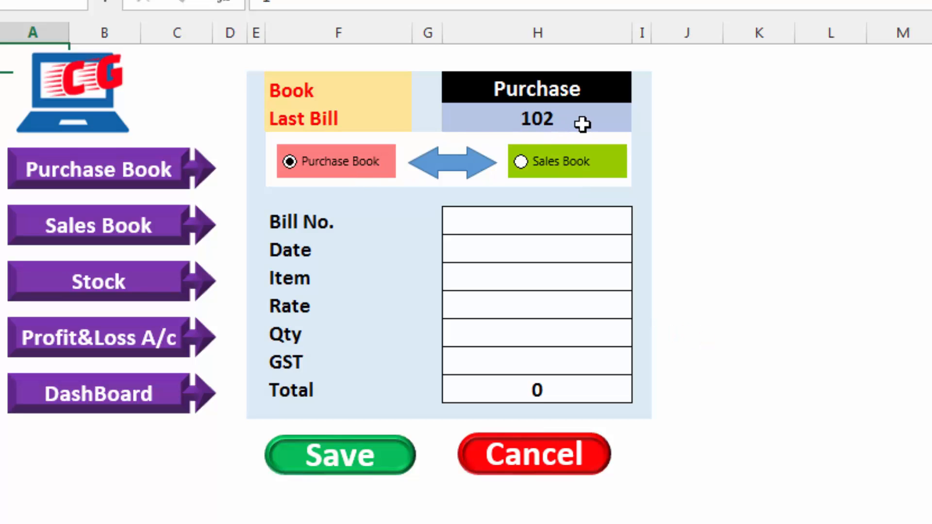
{"action": "left_click", "coordinate": [571, 167]}
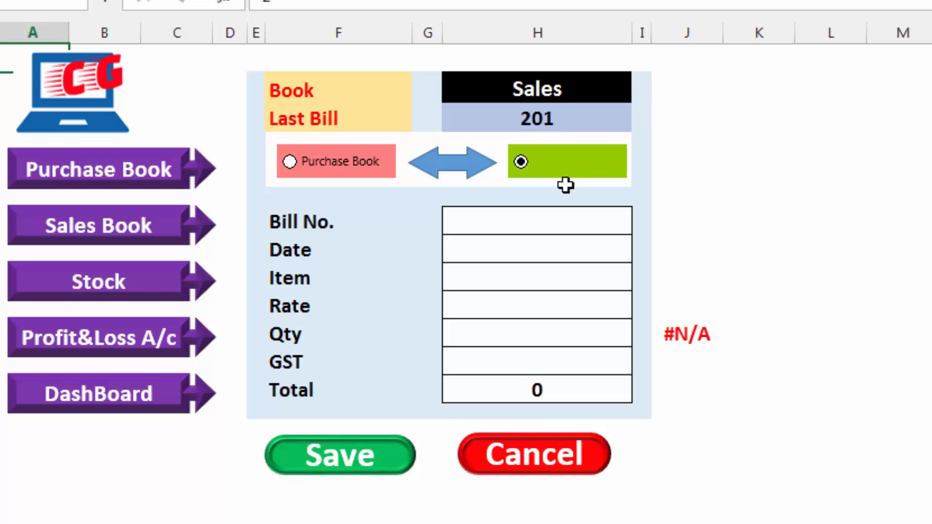
Enter a sales bill with number 202, date 5-4-2022, item DVD and rate 15
{"action": "left_click", "coordinate": [559, 222]}
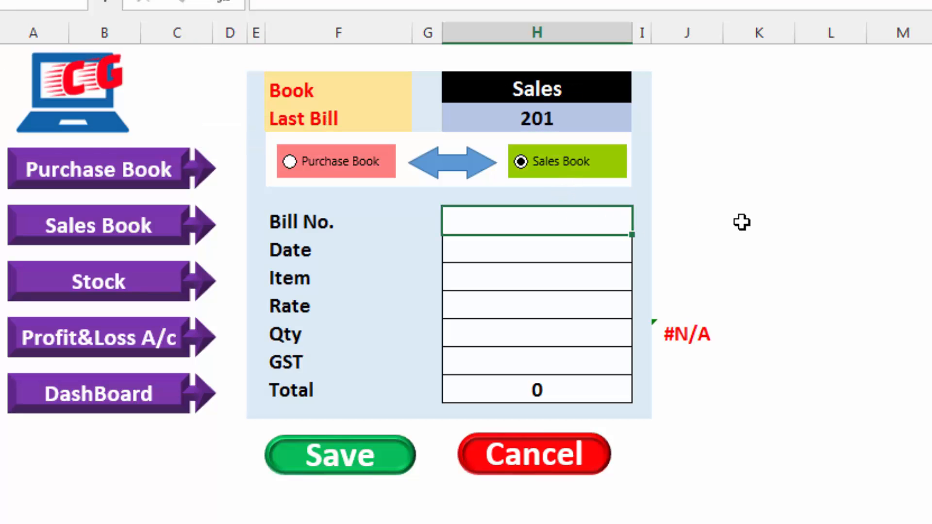
{"action": "type", "text": "202"}
{"action": "key", "text": "Return"}
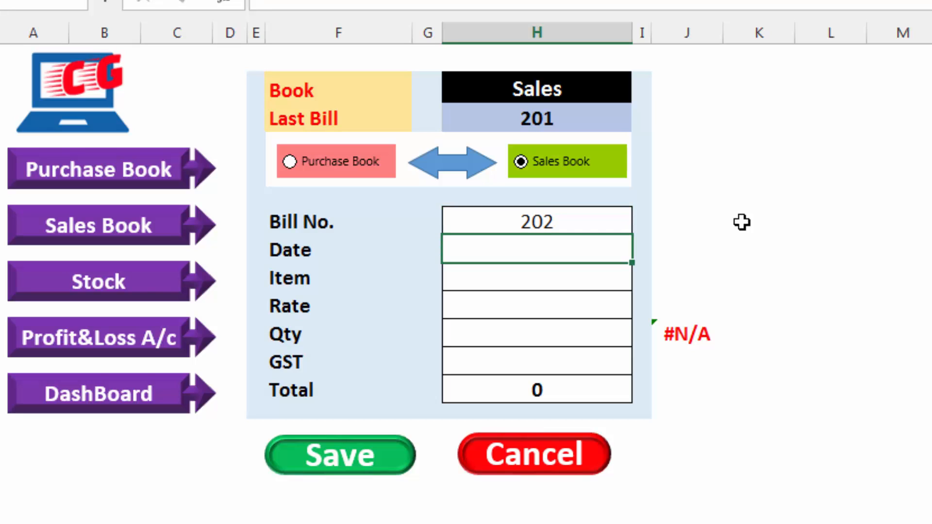
{"action": "type", "text": "5-4-2022"}
{"action": "key", "text": "Return"}
{"action": "type", "text": "DVD"}
{"action": "key", "text": "Return"}
{"action": "type", "text": "15"}
{"action": "key", "text": "Return"}
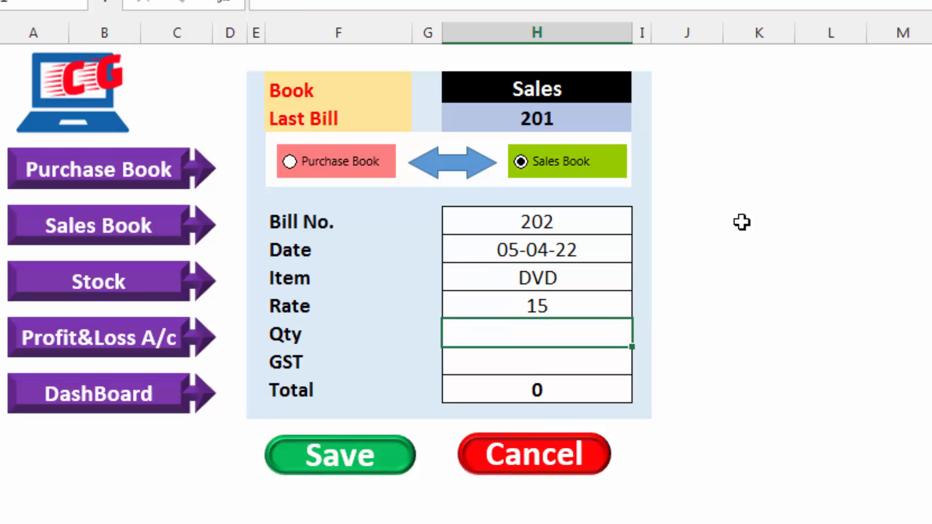
Try quantities of 30 and 25 for the DVD sale to test the stock availability check
{"action": "type", "text": "30"}
{"action": "key", "text": "Return"}
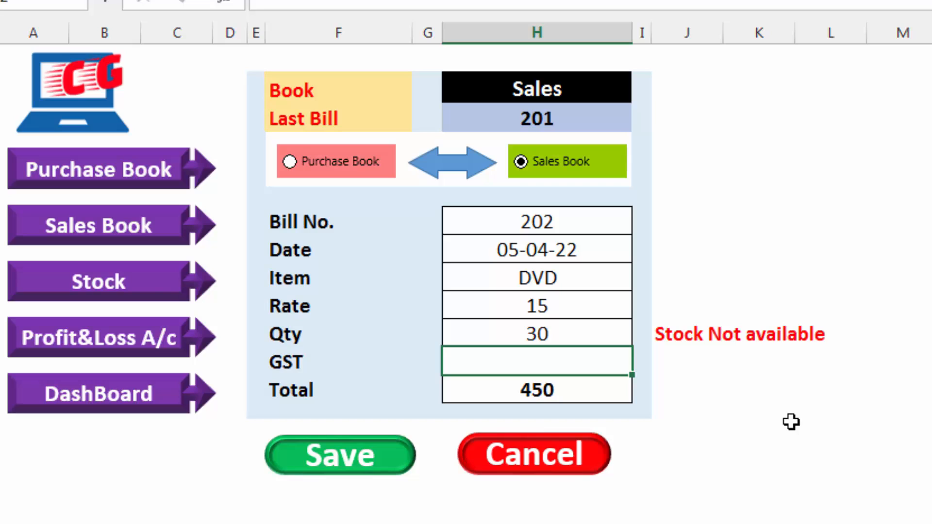
{"action": "left_click", "coordinate": [579, 337]}
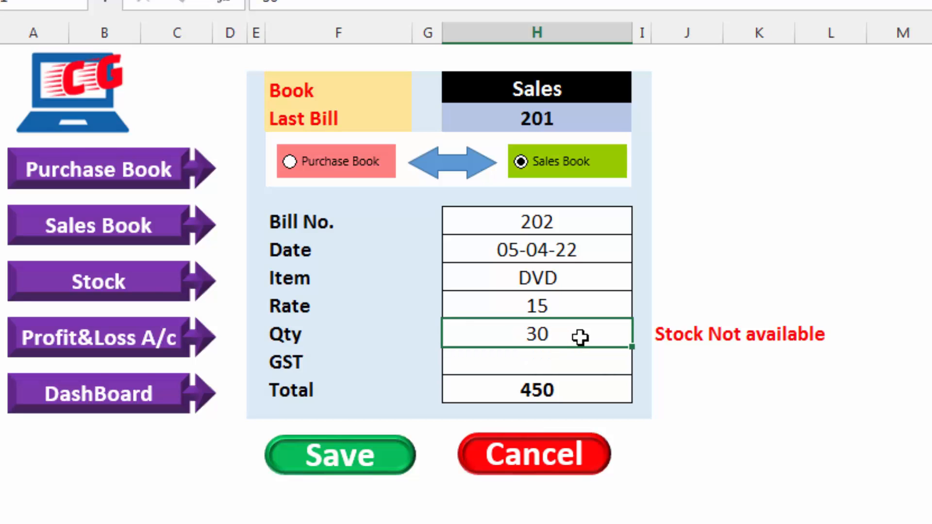
{"action": "type", "text": "25"}
{"action": "key", "text": "Return"}
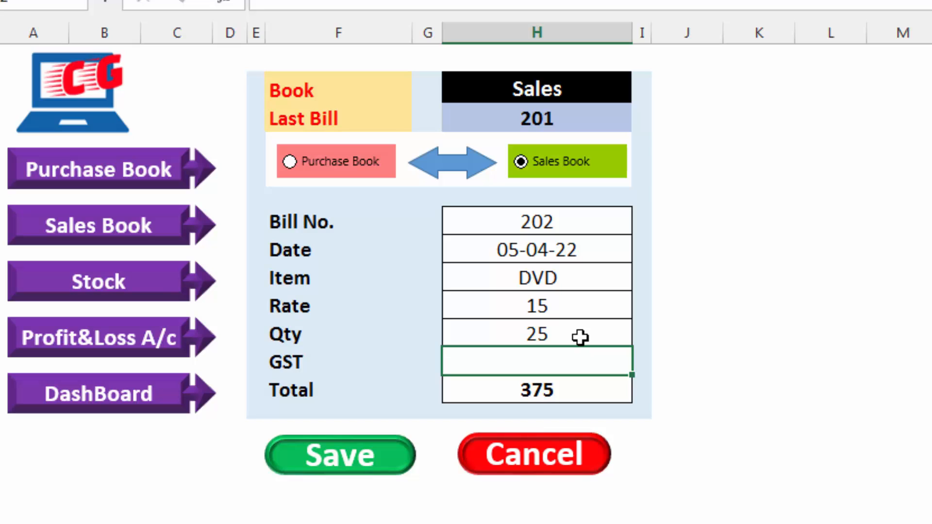
Set the quantity to 20 and GST to 18%, and save the sales bill
{"action": "left_click", "coordinate": [580, 337]}
{"action": "type", "text": "20"}
{"action": "key", "text": "Return"}
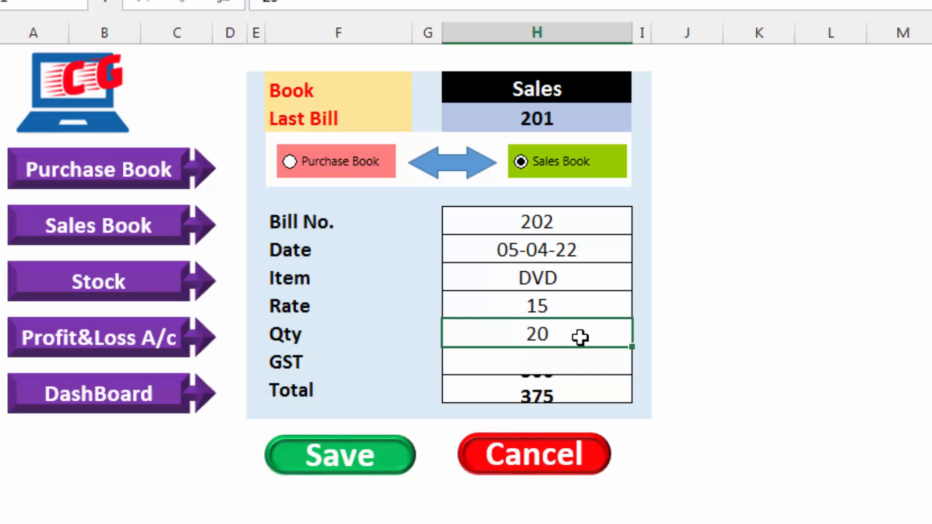
{"action": "type", "text": "18"}
{"action": "key", "text": "Return"}
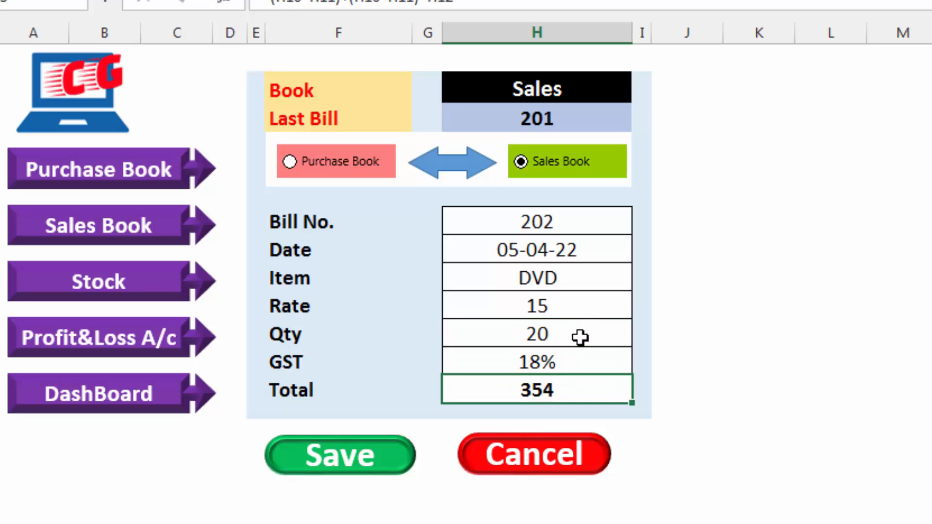
{"action": "left_click", "coordinate": [346, 460]}
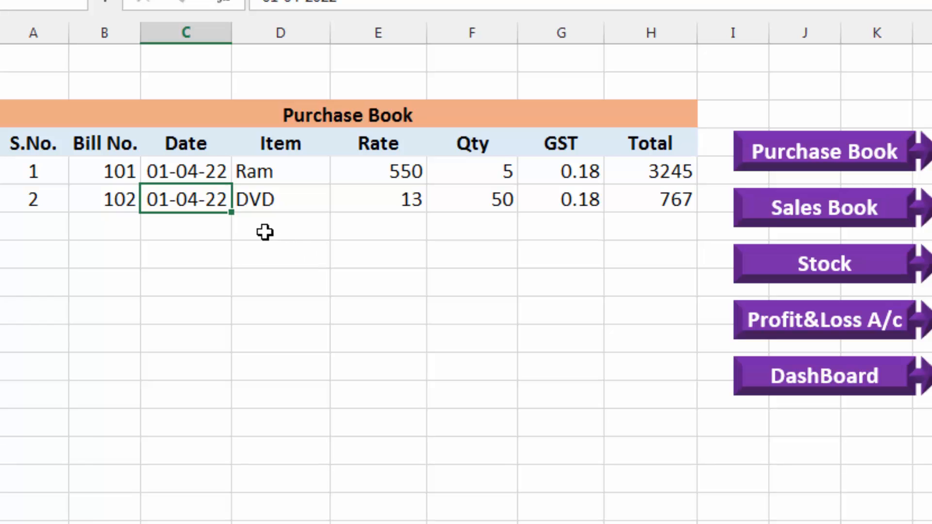
Return to the entry form from the books, select Purchase Book, and enter bill number 103, date 5-4-2022 and item DVD
{"action": "left_click", "coordinate": [832, 221]}
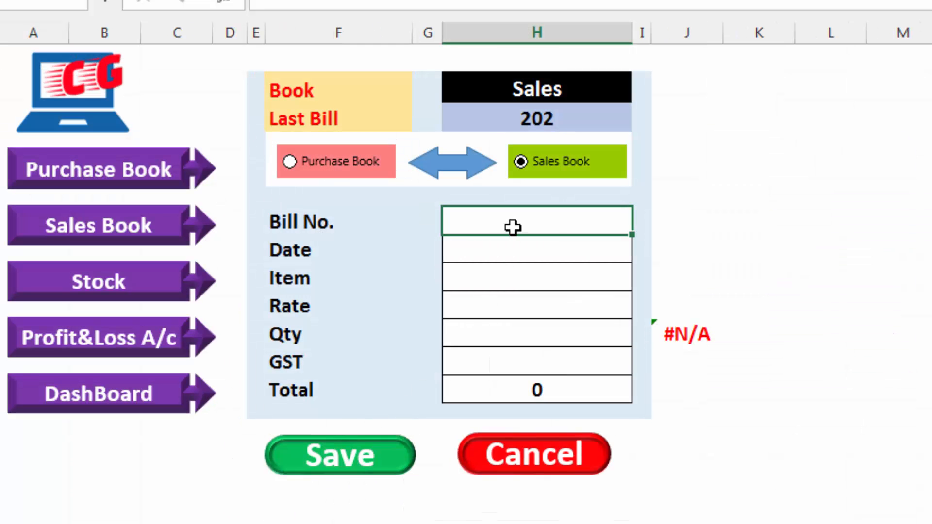
{"action": "type", "text": "103"}
{"action": "left_click", "coordinate": [340, 180]}
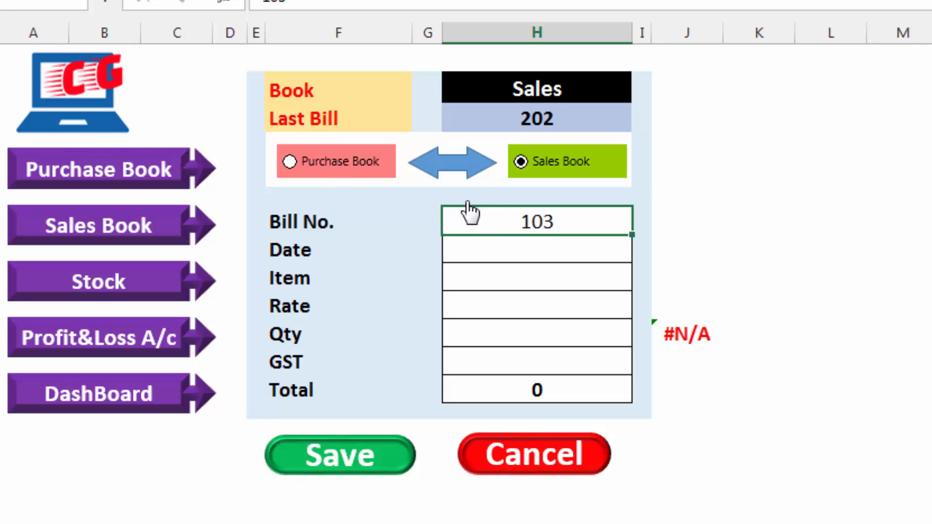
{"action": "key", "text": "Return"}
{"action": "type", "text": "5-4-2022"}
{"action": "key", "text": "Return"}
{"action": "type", "text": "DVD"}
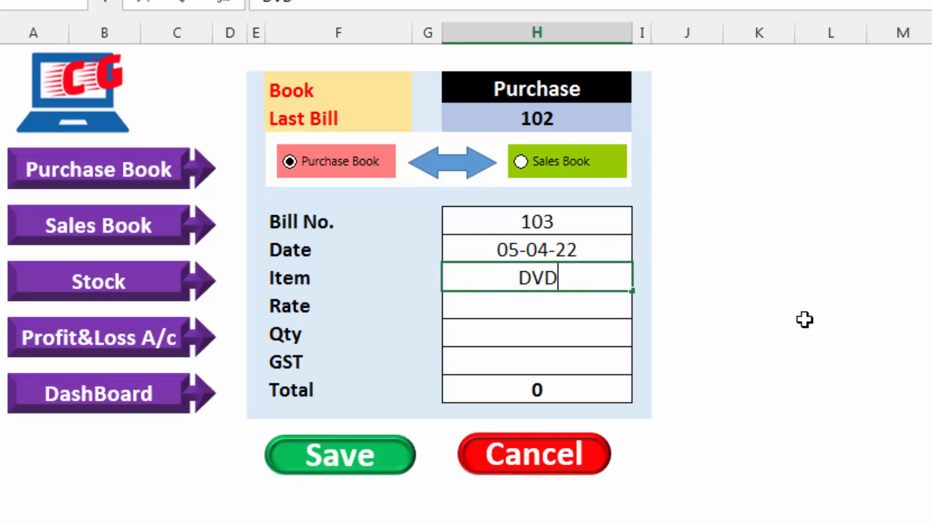
Set the DVD purchase's rate to 13, quantity to 30 and GST to 18%, and save the bill
{"action": "key", "text": "Return"}
{"action": "type", "text": "13"}
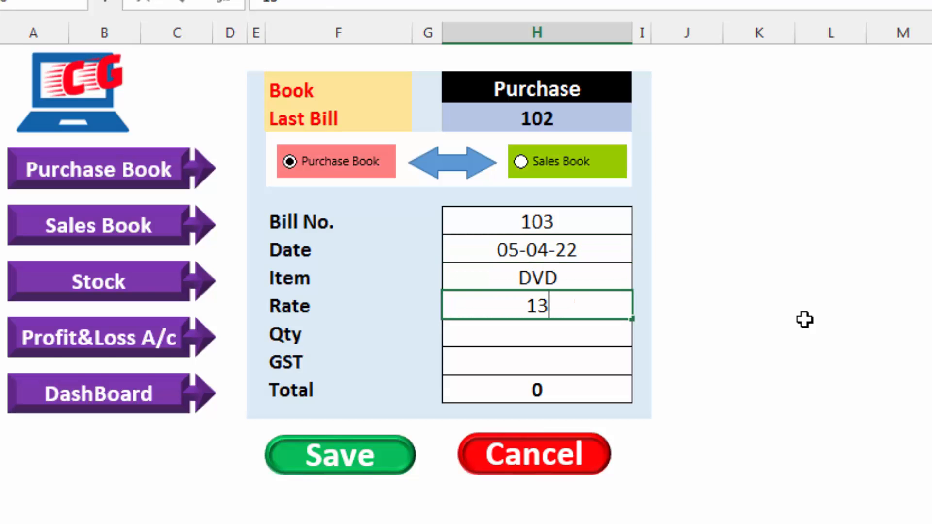
{"action": "key", "text": "Return"}
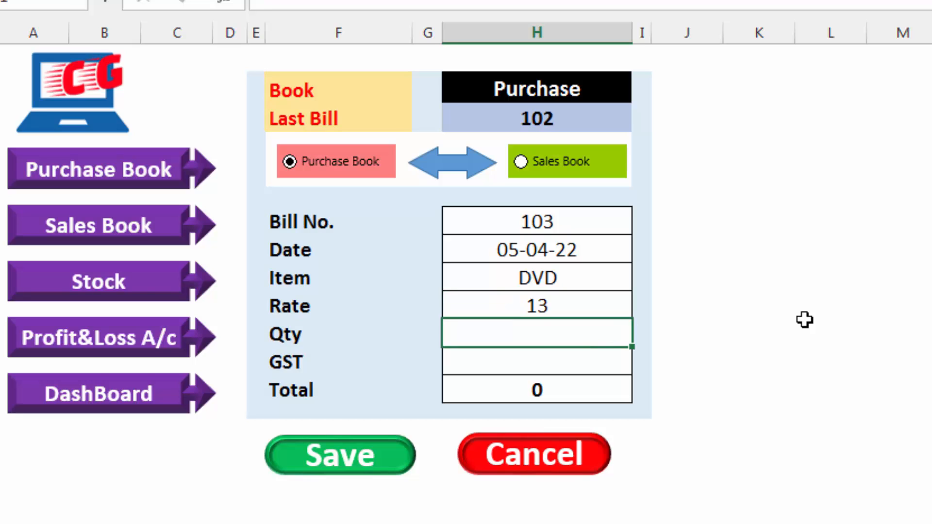
{"action": "type", "text": "30"}
{"action": "key", "text": "Return"}
{"action": "type", "text": "18"}
{"action": "key", "text": "Return"}
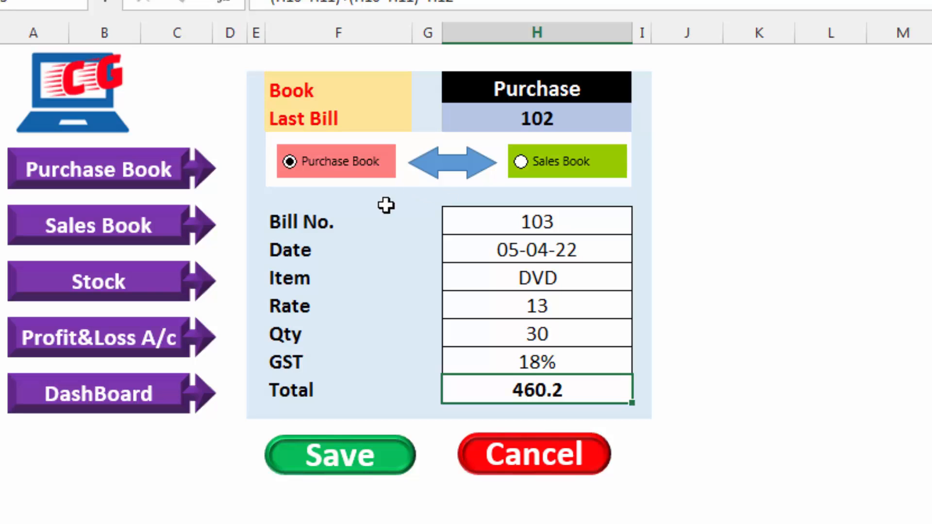
{"action": "left_click", "coordinate": [372, 463]}
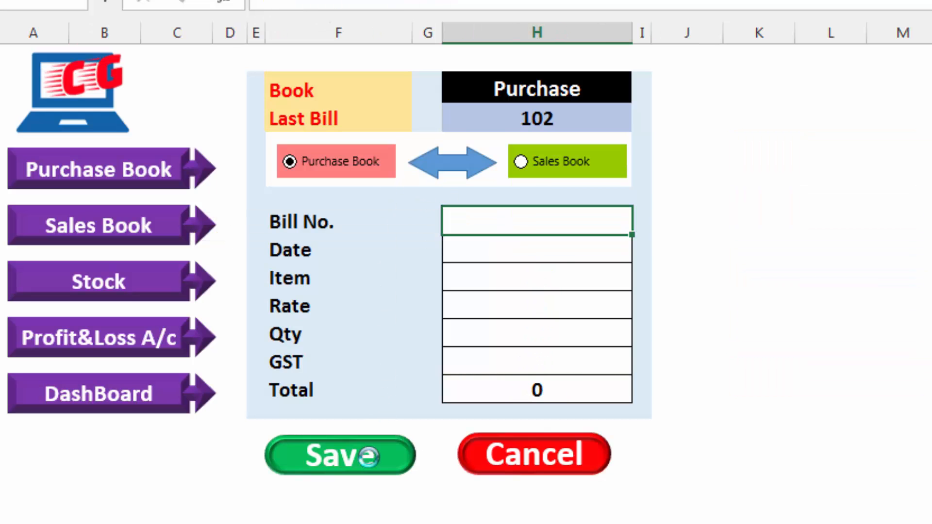
Compare the DVD entries in the Purchase Book with the DVD row on the Stock sheet
{"action": "left_click", "coordinate": [125, 175]}
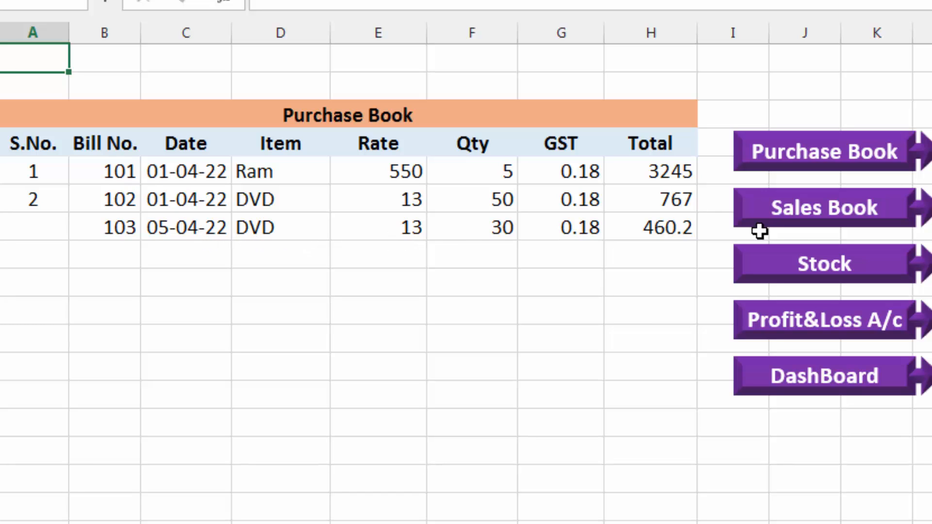
{"action": "left_click", "coordinate": [810, 265]}
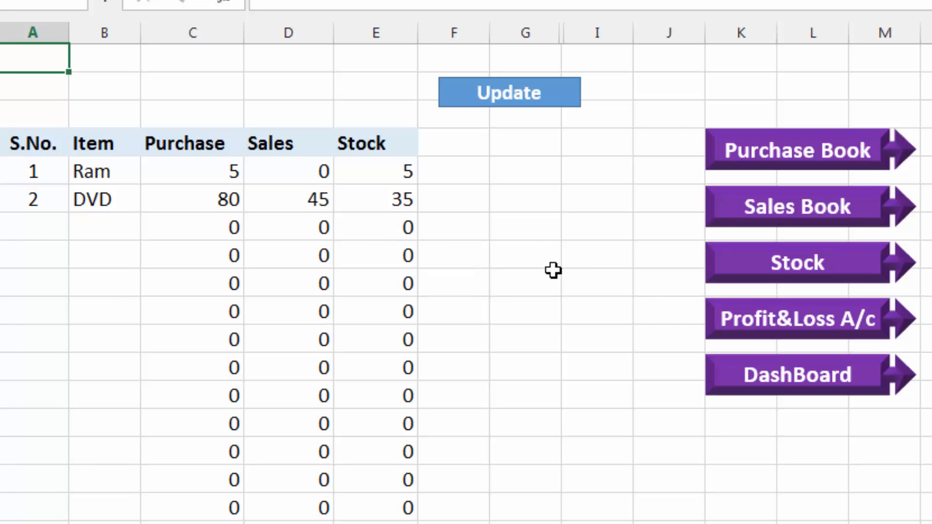
{"action": "left_click", "coordinate": [777, 375]}
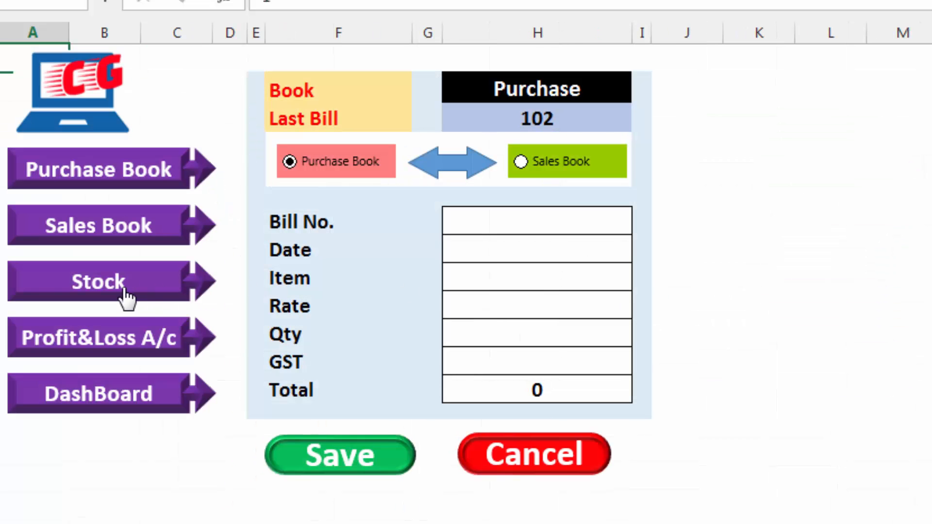
{"action": "left_click", "coordinate": [125, 293]}
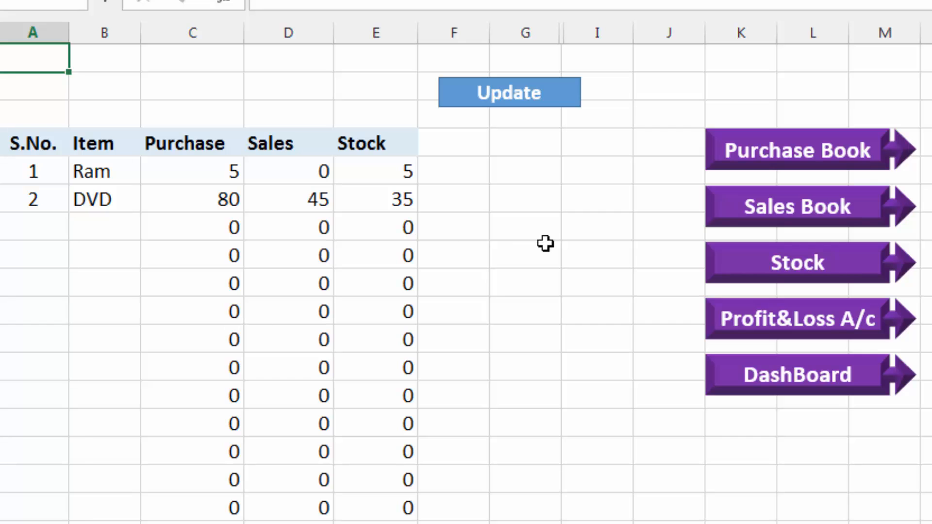
{"action": "left_click", "coordinate": [797, 154]}
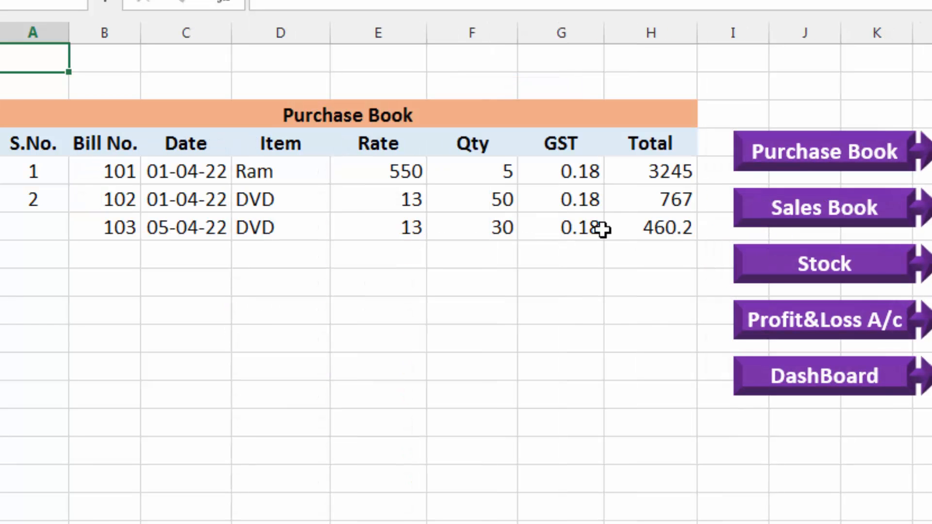
{"action": "left_click", "coordinate": [252, 198]}
{"action": "left_click", "coordinate": [257, 227]}
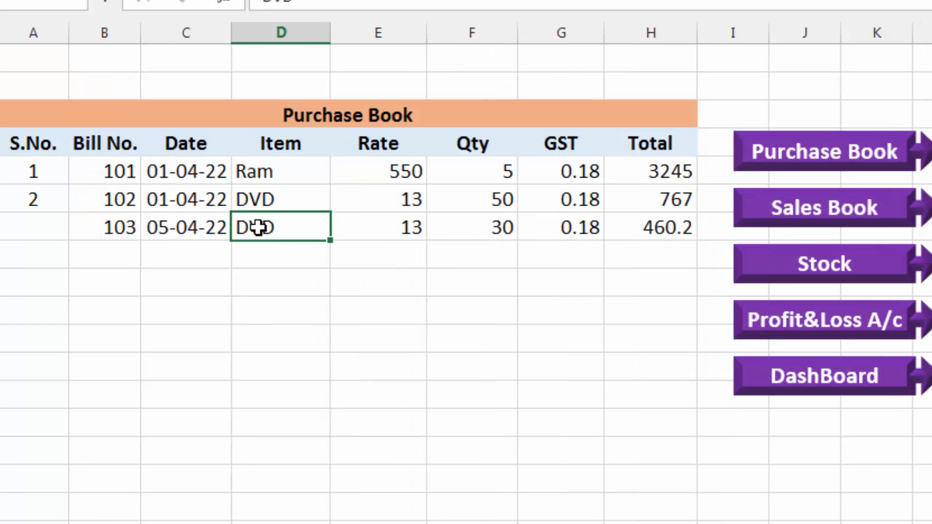
{"action": "left_click", "coordinate": [826, 279]}
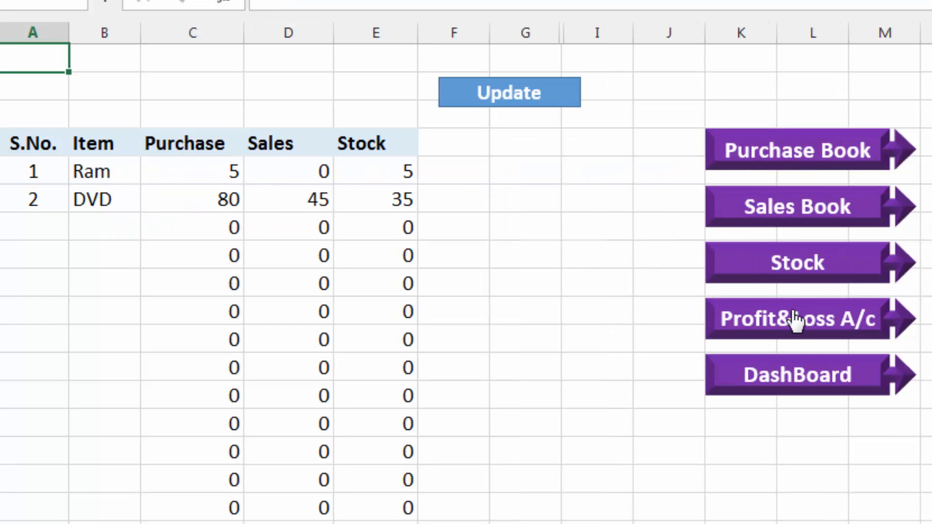
Try bill number 103 for a new purchase on the dashboard, and replace it with 104
{"action": "left_click", "coordinate": [793, 378]}
{"action": "left_click", "coordinate": [490, 227]}
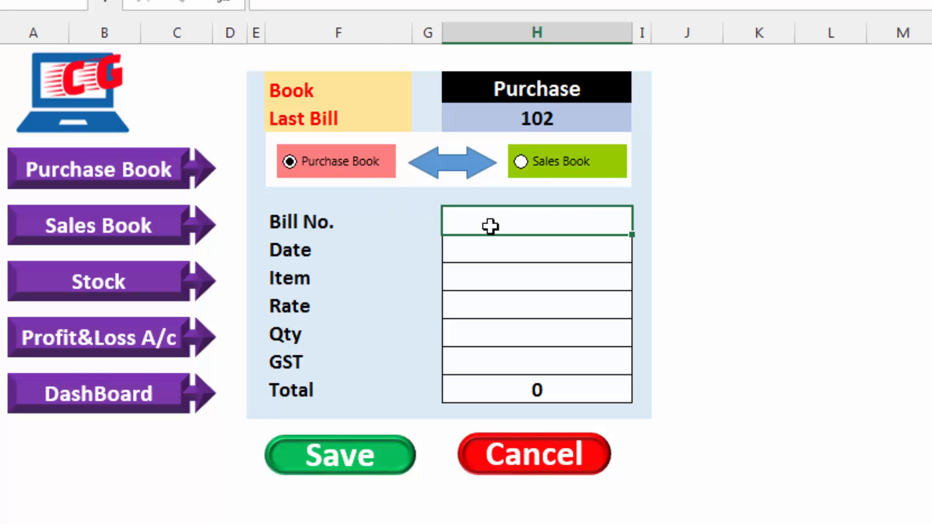
{"action": "type", "text": "103"}
{"action": "key", "text": "Return"}
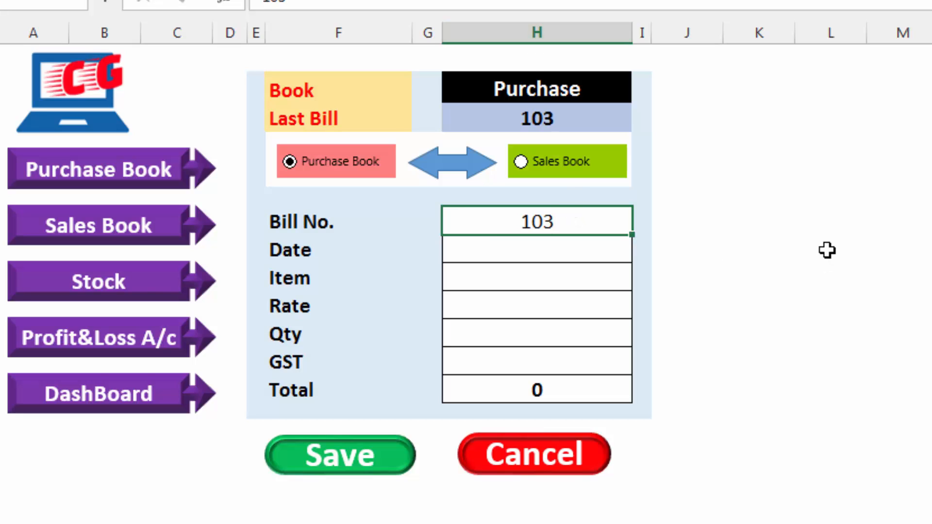
{"action": "type", "text": "104"}
{"action": "key", "text": "Return"}
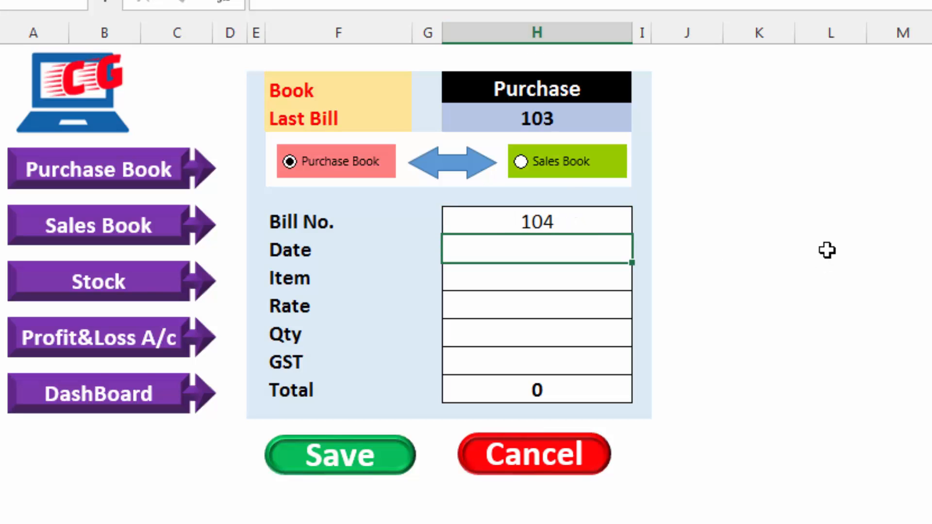
Enter the date 6-4-2022 and the item CD for the new purchase bill
{"action": "type", "text": "6-4-2022"}
{"action": "key", "text": "Return"}
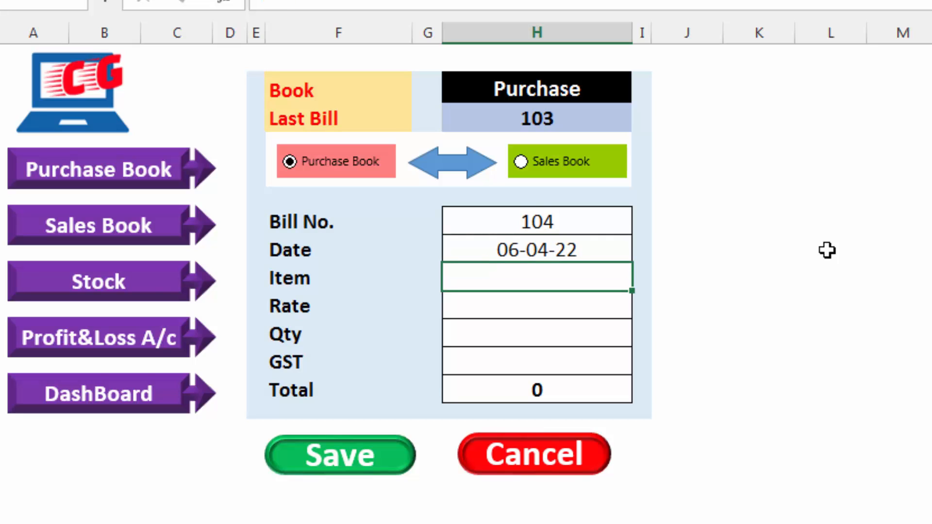
{"action": "type", "text": "CD"}
{"action": "key", "text": "Return"}
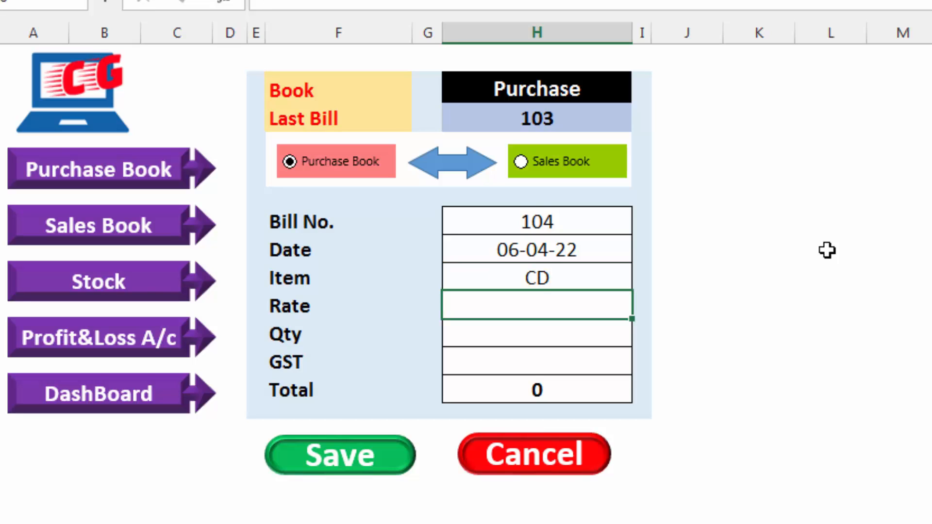
Set the CD purchase's rate to 9, quantity to 50 and GST to 18%, and save the bill
{"action": "type", "text": "9"}
{"action": "key", "text": "Return"}
{"action": "type", "text": "50"}
{"action": "key", "text": "Return"}
{"action": "type", "text": "18"}
{"action": "key", "text": "Return"}
{"action": "left_click", "coordinate": [351, 457]}
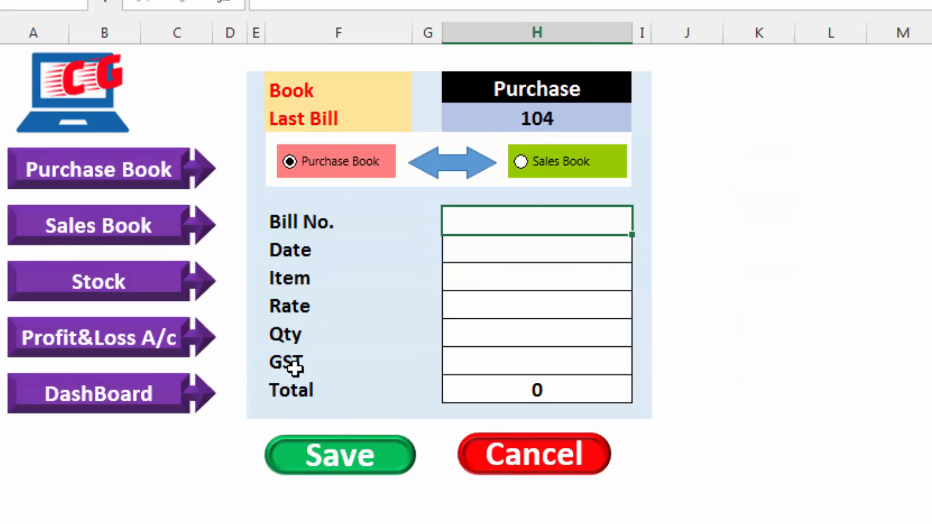
Check the saved CD bill in the Purchase Book, and update the Stock sheet
{"action": "left_click", "coordinate": [109, 168]}
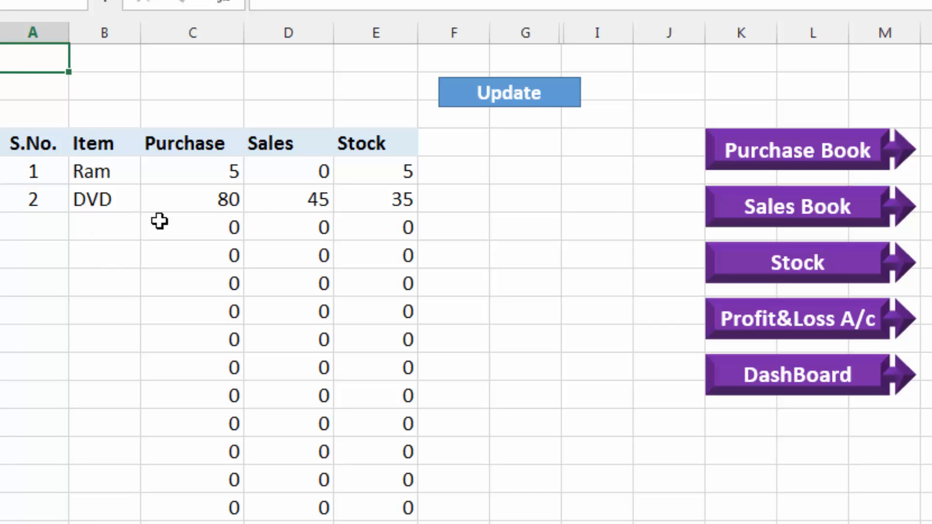
{"action": "left_click", "coordinate": [515, 98]}
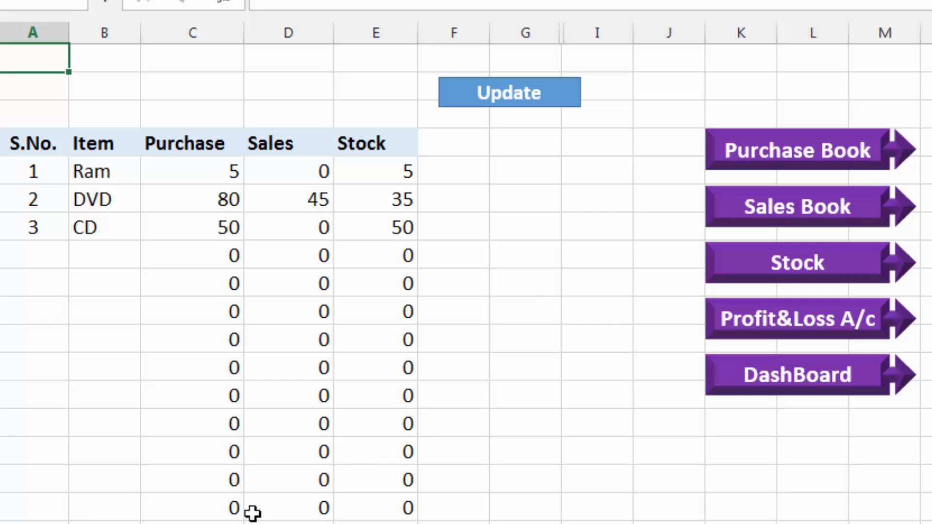
Switch to the blank version of the workbook, and examine the dashboard form's field labels from Bill No. to Total
{"action": "left_click", "coordinate": [292, 523]}
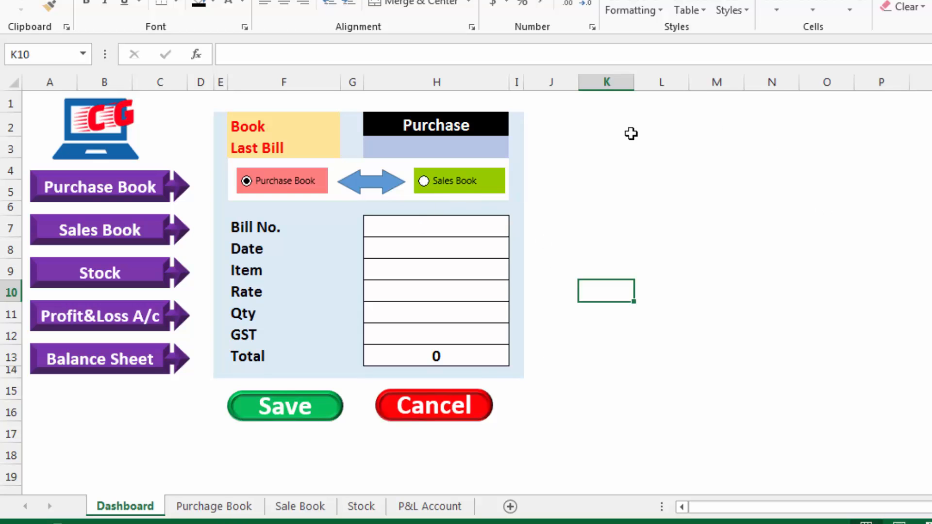
{"action": "left_click", "coordinate": [595, 157]}
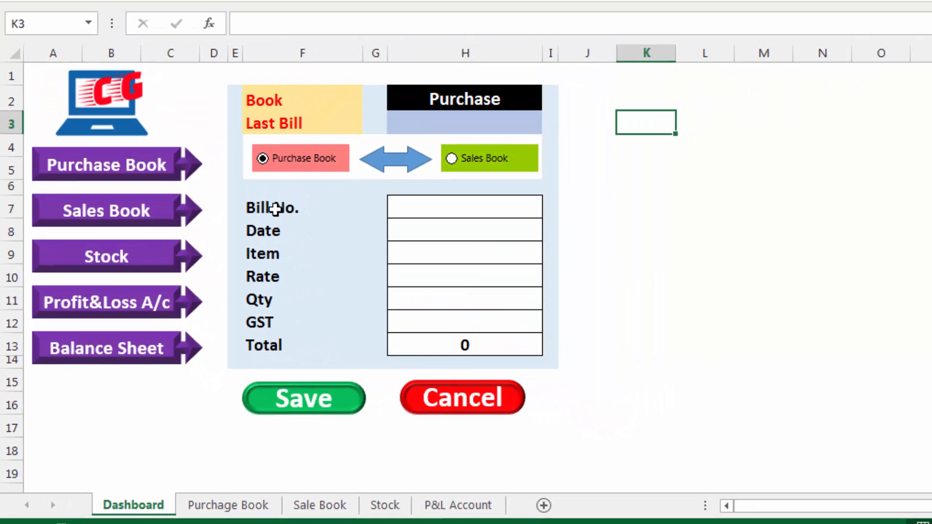
{"action": "left_click", "coordinate": [335, 144]}
{"action": "left_click", "coordinate": [275, 233]}
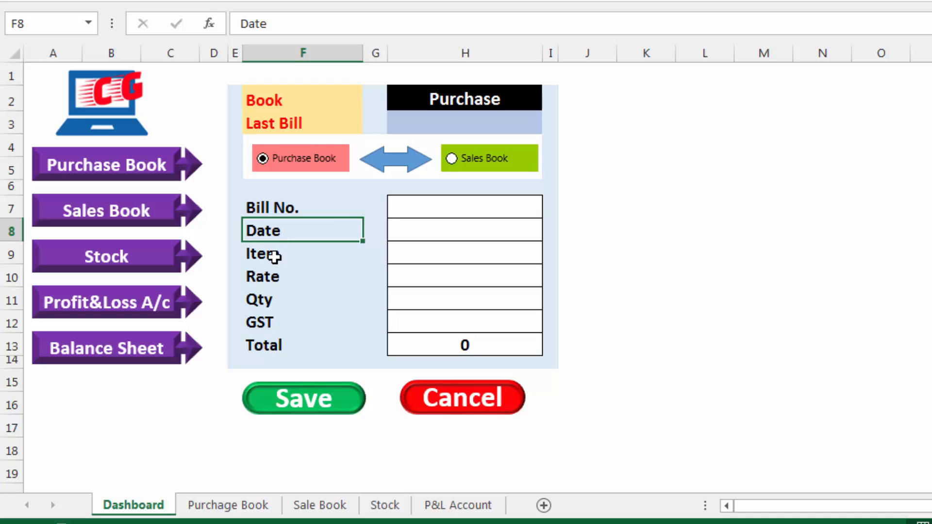
{"action": "left_click", "coordinate": [275, 260]}
{"action": "left_click", "coordinate": [272, 277]}
{"action": "left_click", "coordinate": [271, 304]}
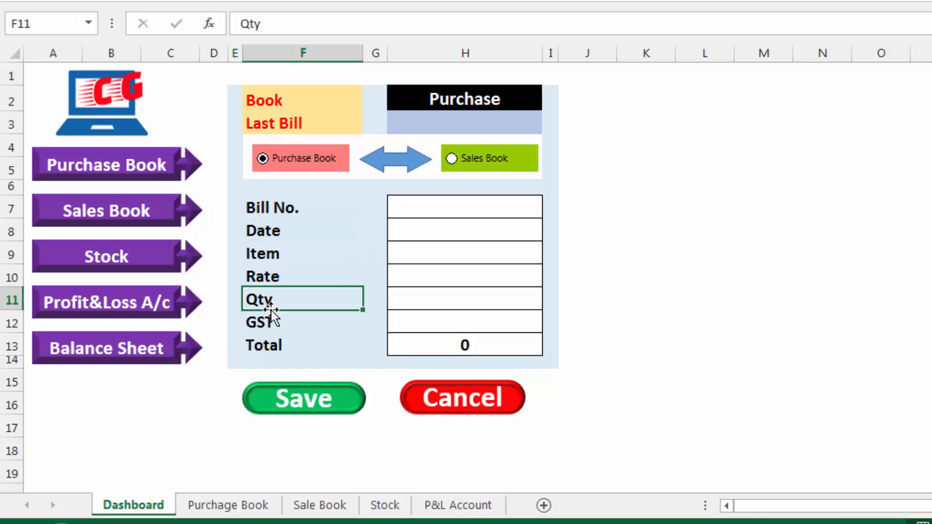
{"action": "left_click", "coordinate": [269, 323]}
{"action": "left_click", "coordinate": [271, 339]}
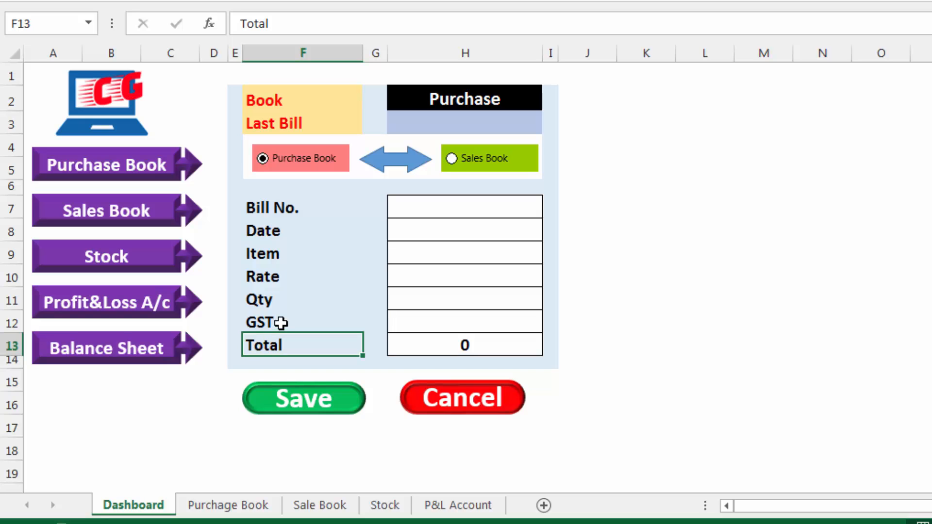
{"action": "left_click_drag", "start_coordinate": [289, 210], "coordinate": [288, 342]}
{"action": "left_click", "coordinate": [288, 305]}
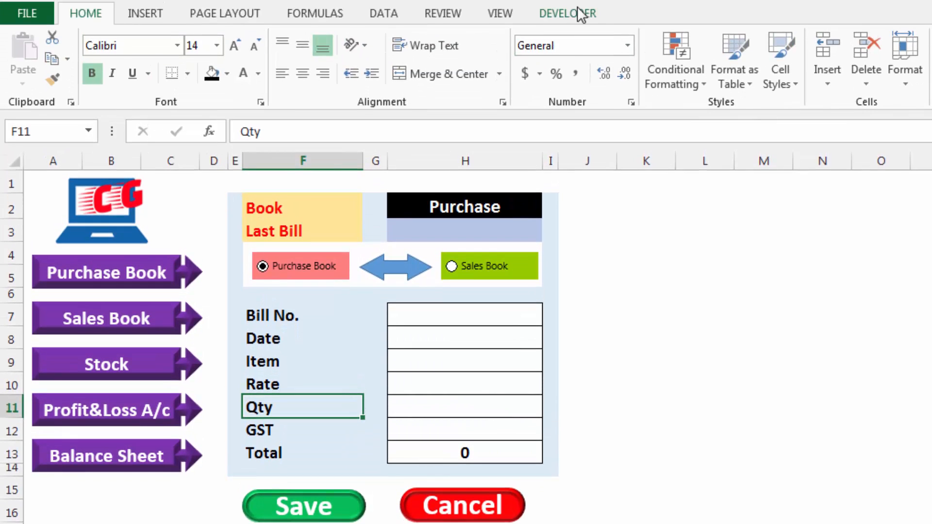
Locate the Option Button form control, and toggle between the dashboard's two book options, leaving Sales Book selected
{"action": "left_click", "coordinate": [581, 15]}
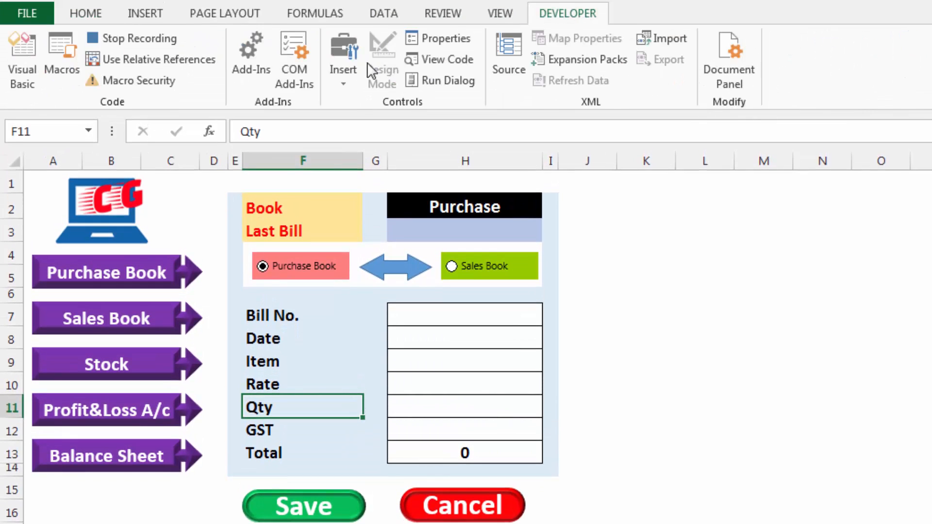
{"action": "left_click", "coordinate": [345, 82]}
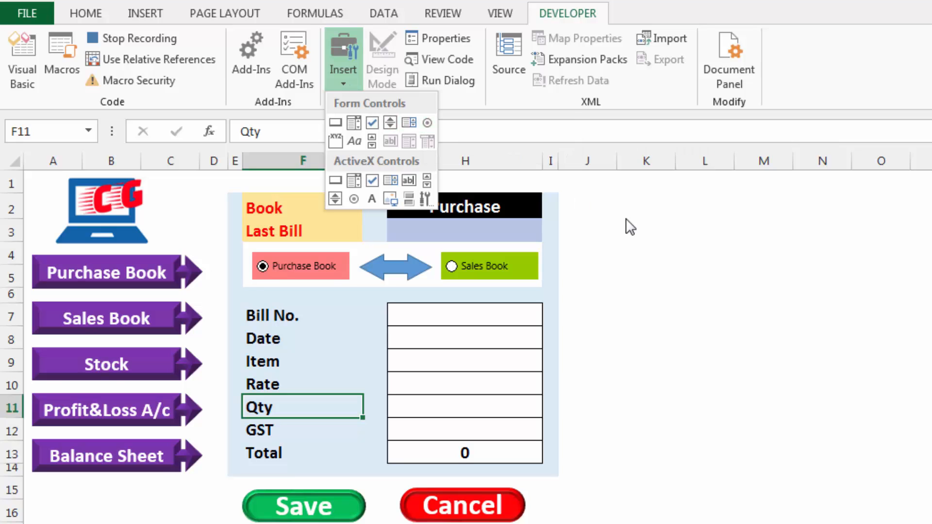
{"action": "left_click", "coordinate": [427, 122]}
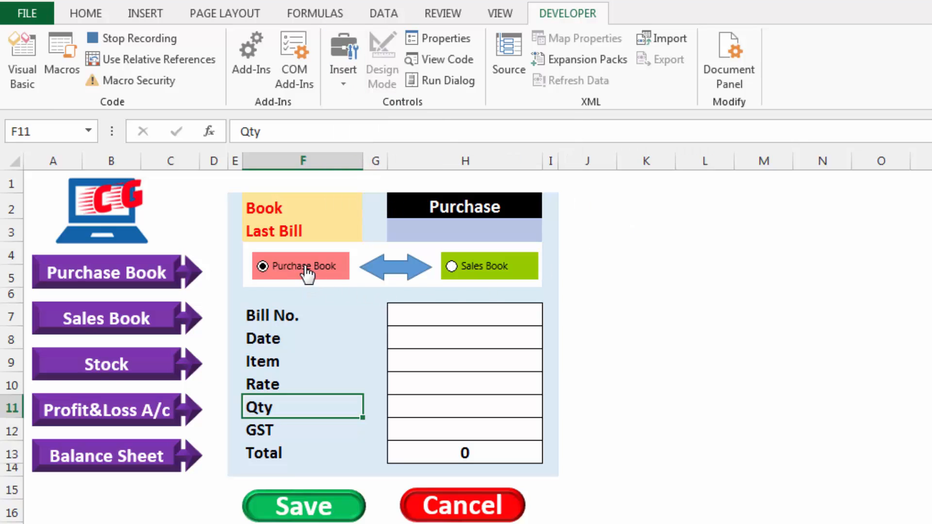
{"action": "left_click", "coordinate": [491, 272]}
{"action": "left_click", "coordinate": [318, 273]}
{"action": "left_click", "coordinate": [483, 274]}
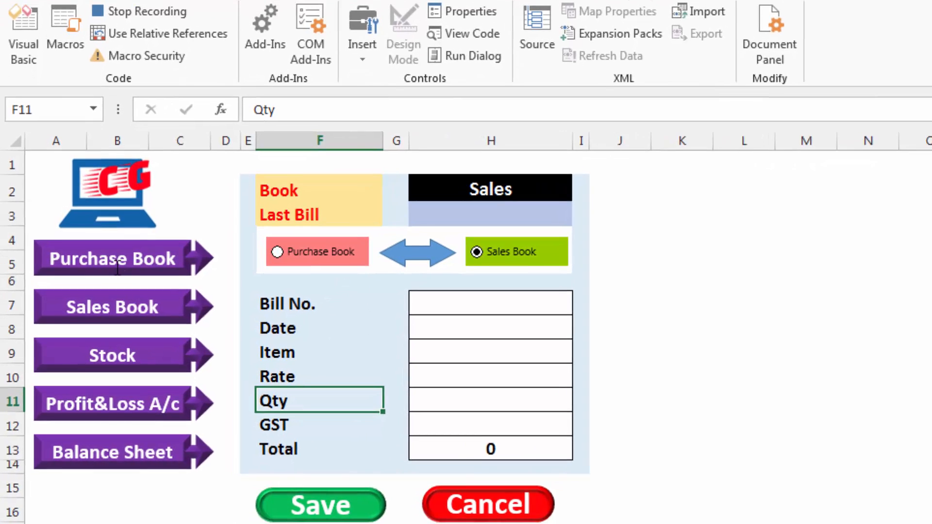
Examine the dashboard's five purple arrow shapes from Purchase Book to Balance Sheet
{"action": "left_click", "coordinate": [109, 287], "text": "ctrl"}
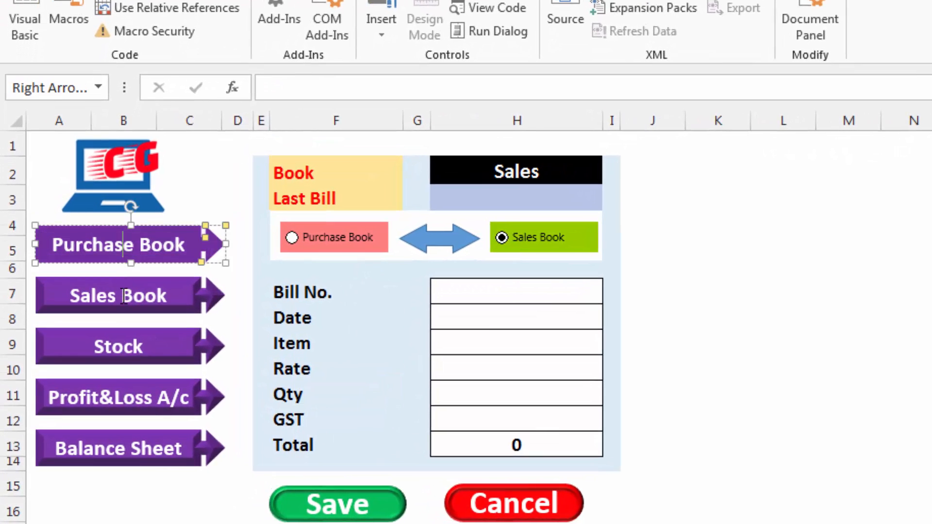
{"action": "left_click", "coordinate": [124, 297], "text": "ctrl"}
{"action": "left_click", "coordinate": [125, 344], "text": "ctrl"}
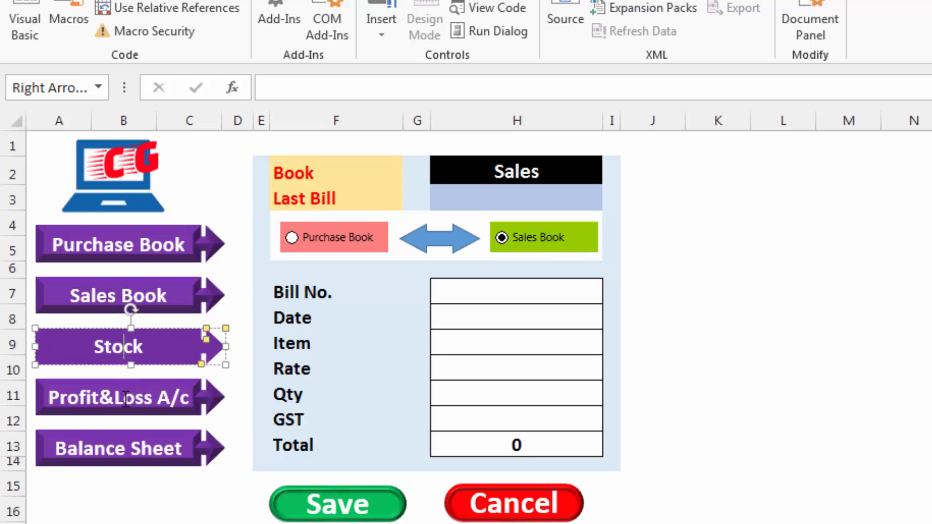
{"action": "left_click", "coordinate": [124, 399], "text": "ctrl"}
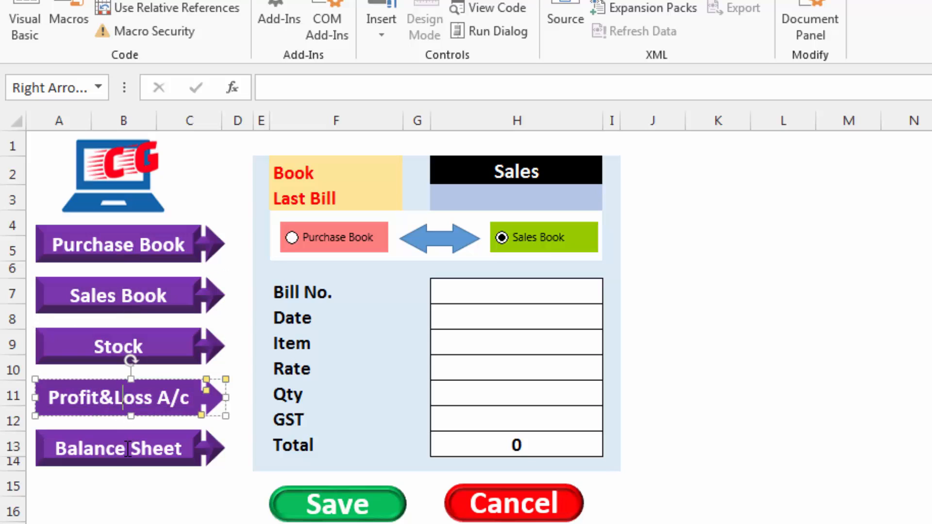
{"action": "left_click", "coordinate": [128, 449], "text": "ctrl"}
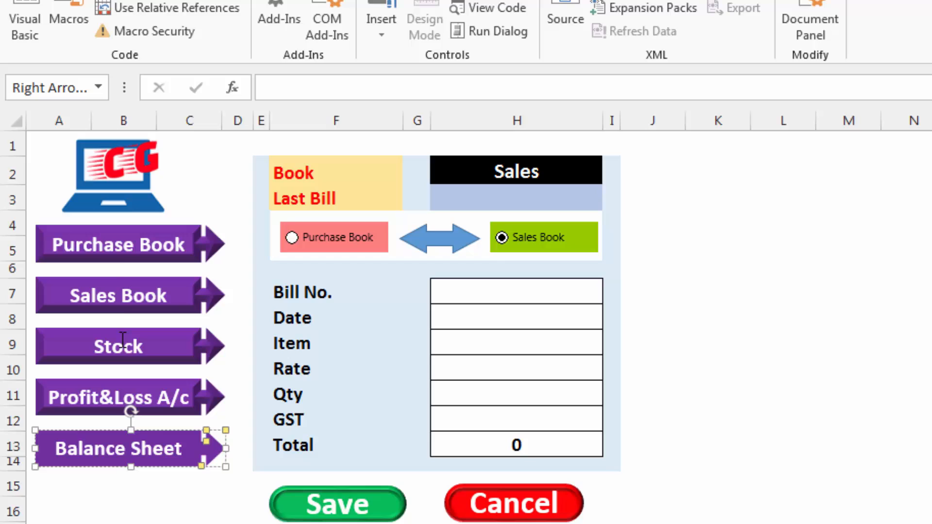
Hyperlink the Purchase Book arrow to cell A1 of the 'Purchage Book' sheet, test the link, and return to the dashboard
{"action": "left_click", "coordinate": [117, 250], "text": "ctrl"}
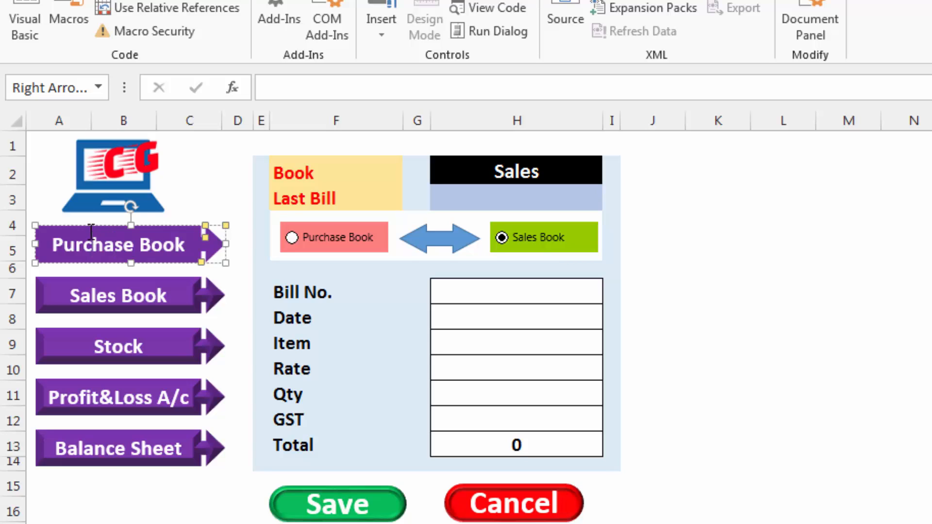
{"action": "right_click", "coordinate": [91, 232]}
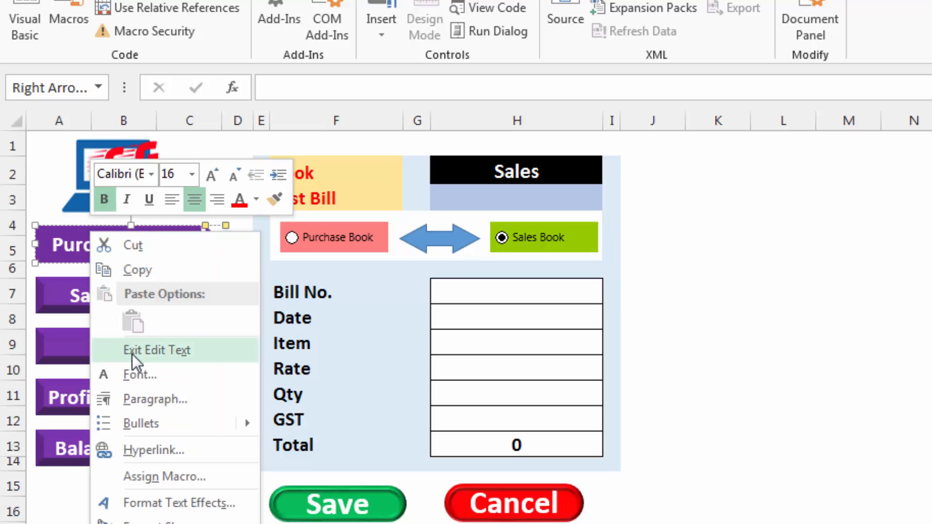
{"action": "left_click", "coordinate": [137, 455]}
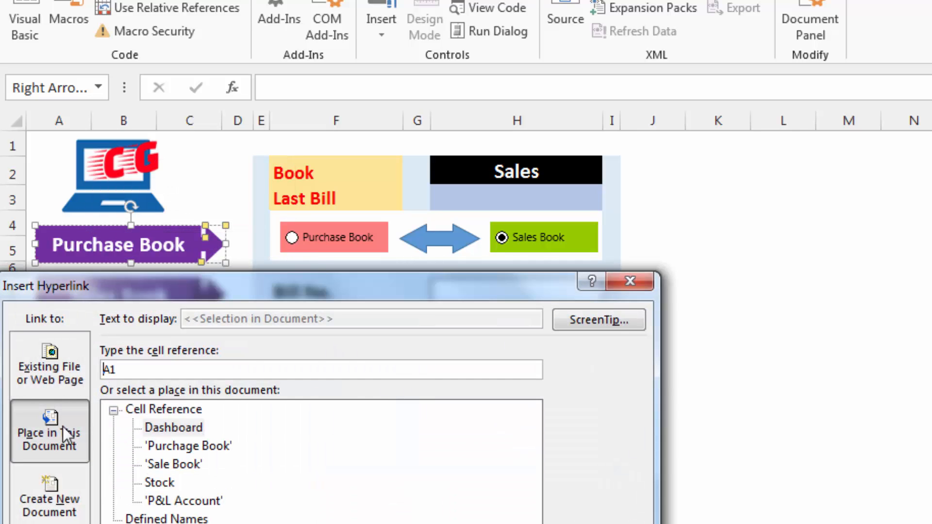
{"action": "left_click", "coordinate": [181, 447]}
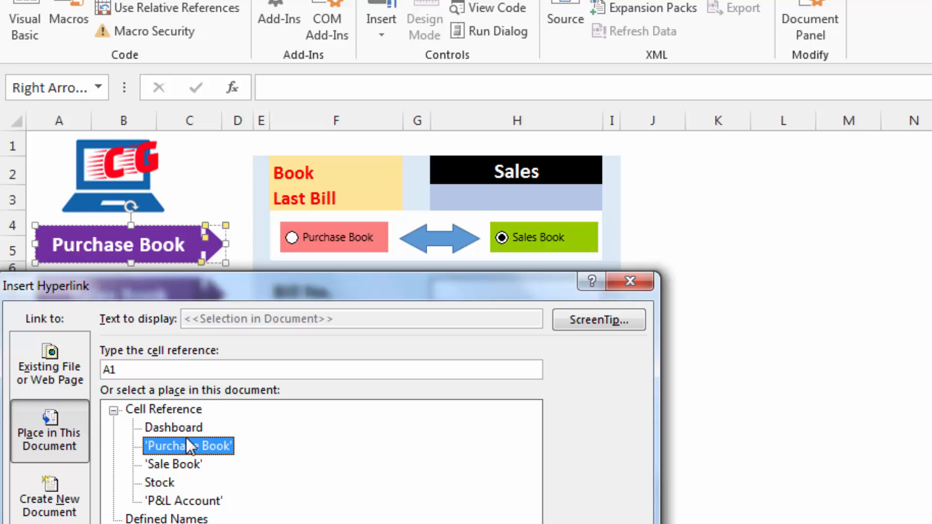
{"action": "key", "text": "Return"}
{"action": "left_click", "coordinate": [652, 448]}
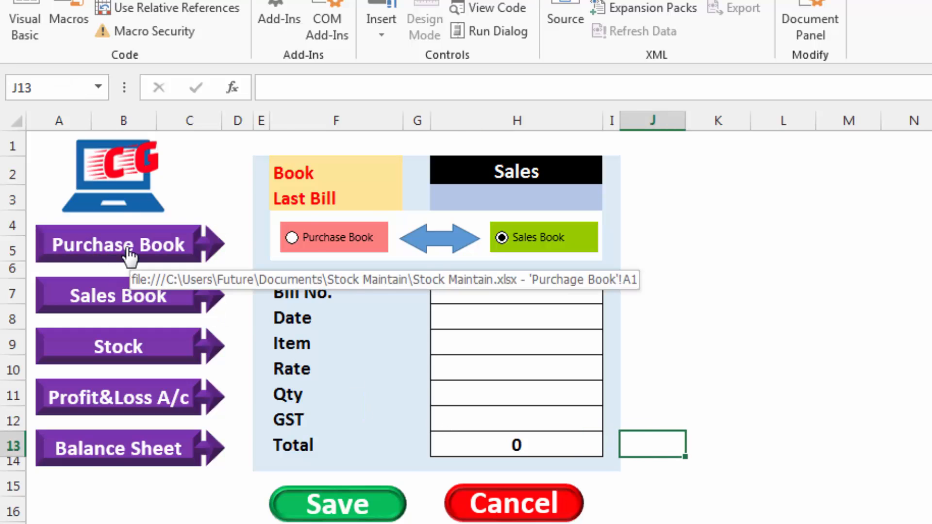
{"action": "left_click", "coordinate": [127, 250]}
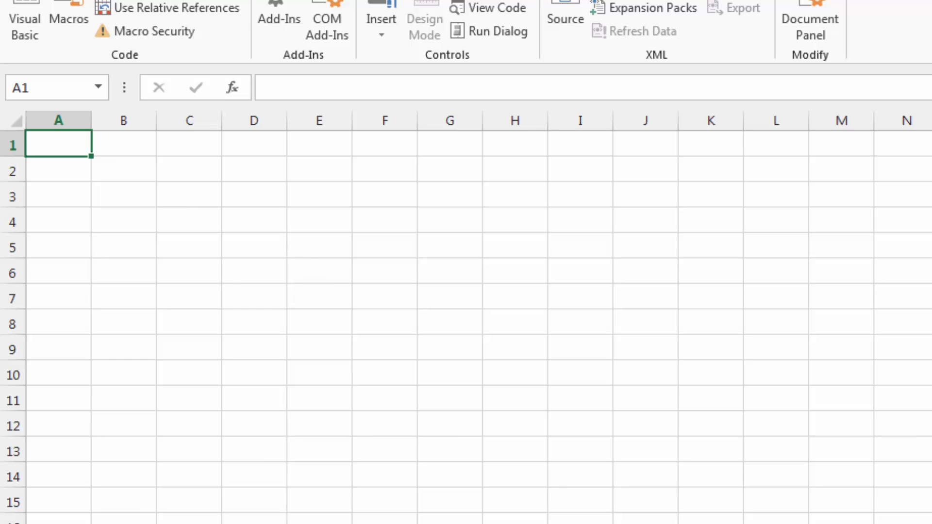
{"action": "left_click", "coordinate": [170, 523]}
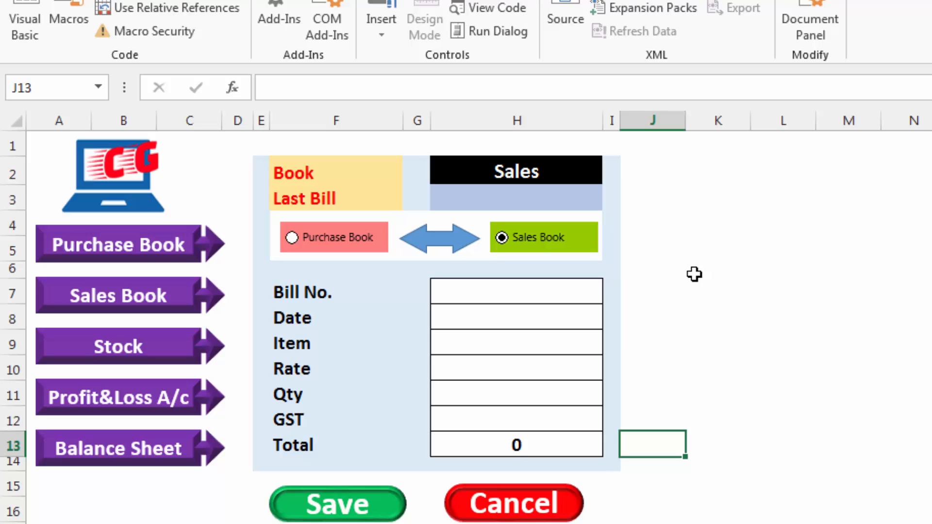
Examine the form's Book and Last Bill labels, the Last Bill value cell and the Cancel shape
{"action": "left_click", "coordinate": [331, 182]}
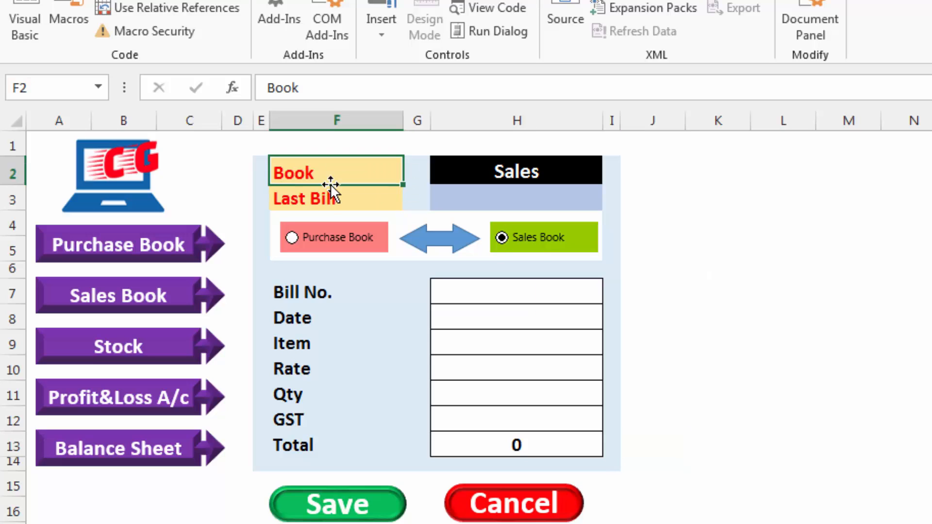
{"action": "left_click", "coordinate": [332, 195]}
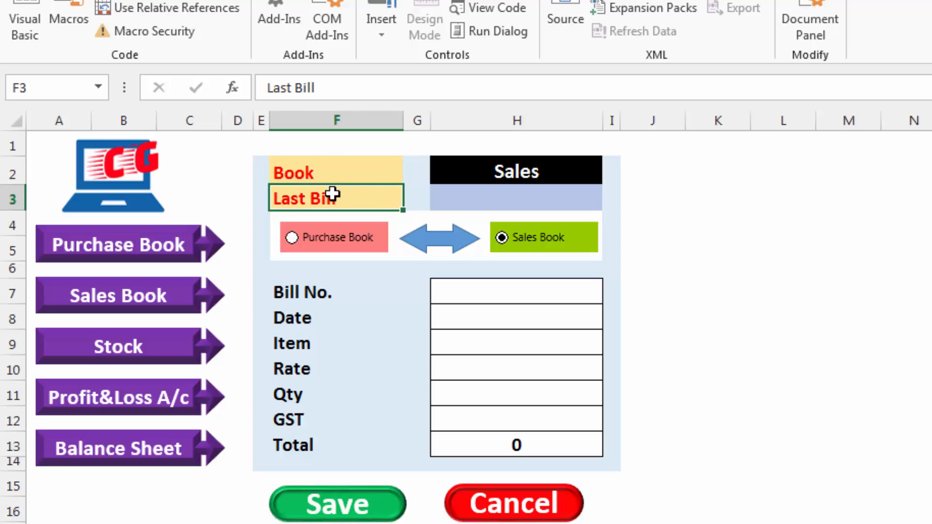
{"action": "left_click", "coordinate": [357, 177]}
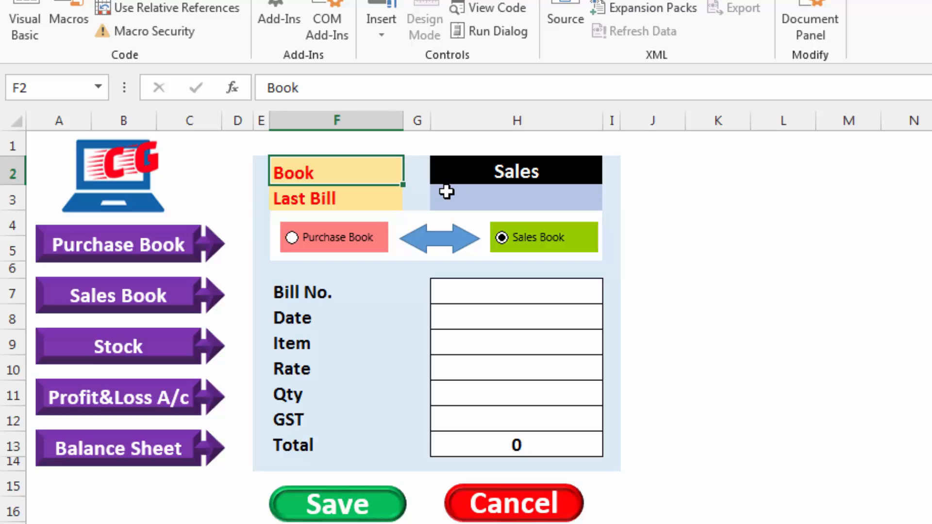
{"action": "left_click", "coordinate": [360, 200]}
{"action": "left_click", "coordinate": [503, 200]}
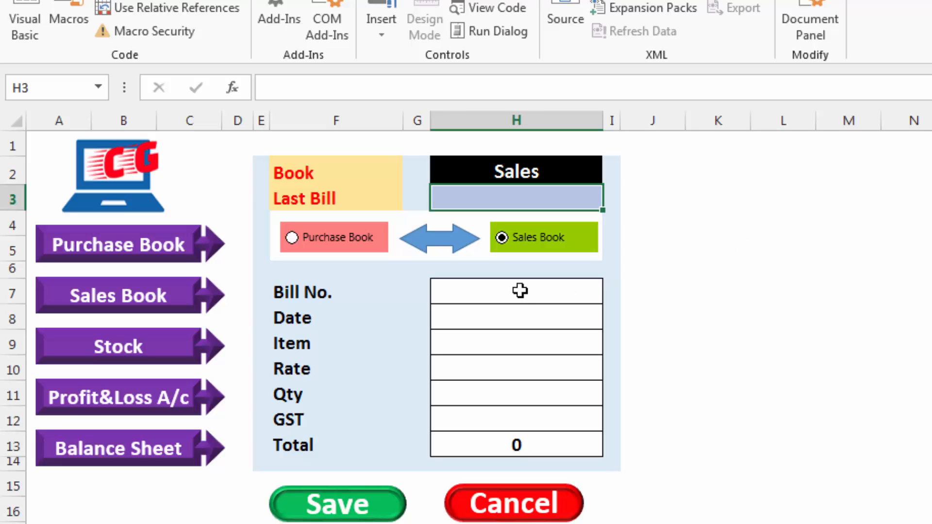
{"action": "left_click", "coordinate": [531, 510]}
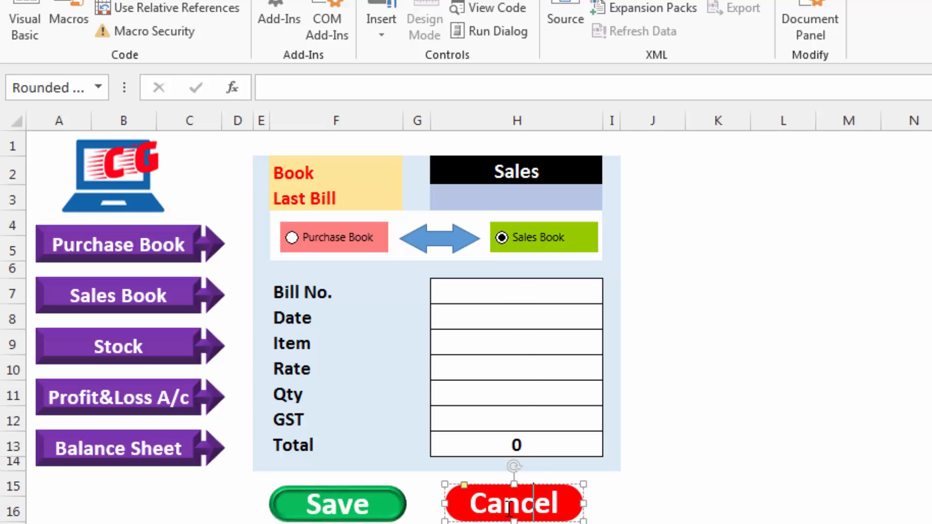
{"action": "left_click", "coordinate": [611, 509]}
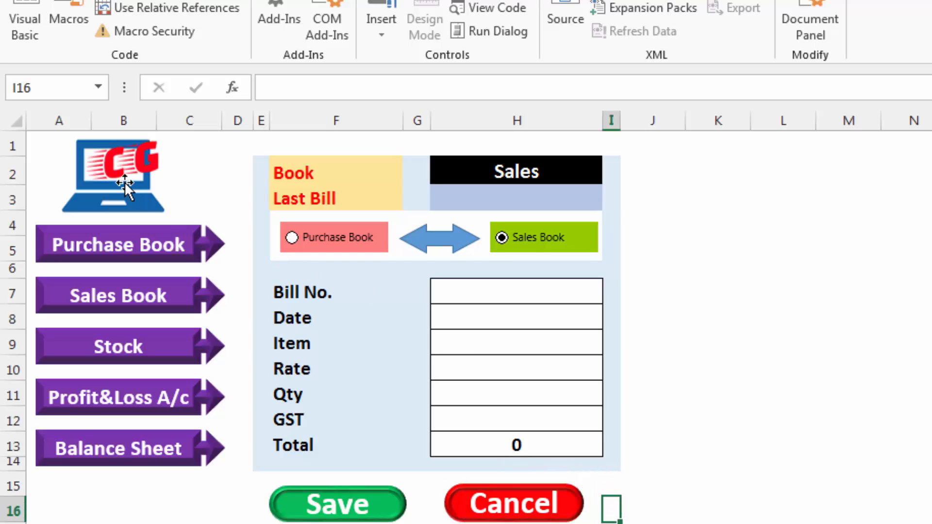
Move the laptop logo aside to uncover cell A1, switch between the book options, and inspect the book-name formula in H2
{"action": "left_click_drag", "start_coordinate": [125, 181], "coordinate": [186, 182]}
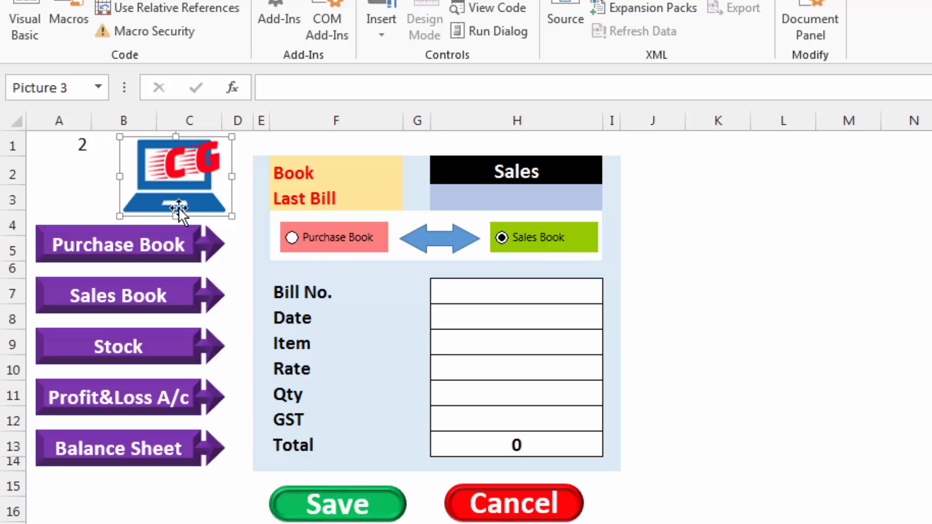
{"action": "left_click", "coordinate": [334, 242]}
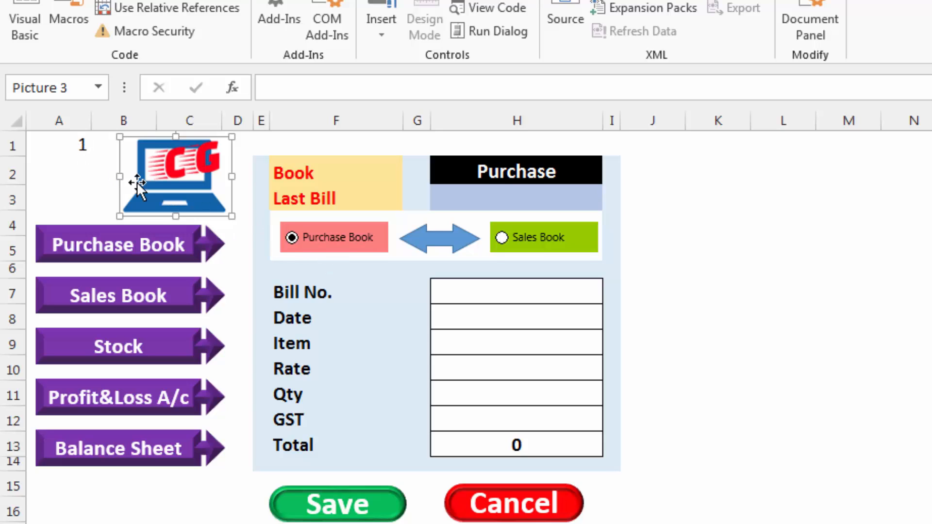
{"action": "left_click", "coordinate": [530, 239]}
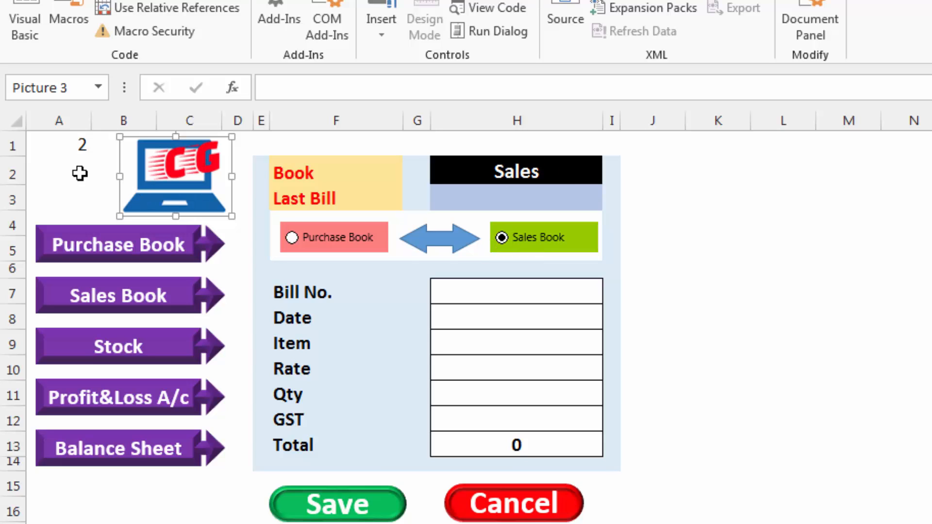
{"action": "left_click", "coordinate": [369, 240]}
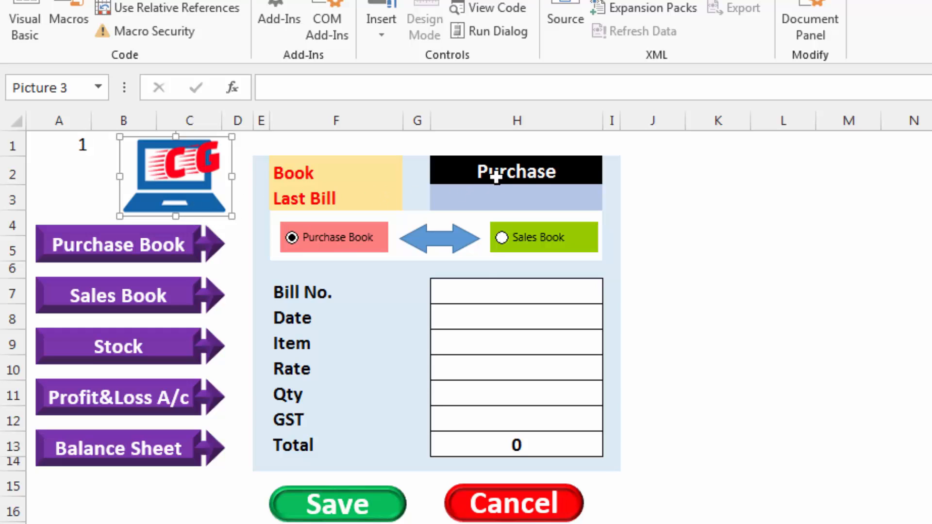
{"action": "left_click", "coordinate": [501, 174]}
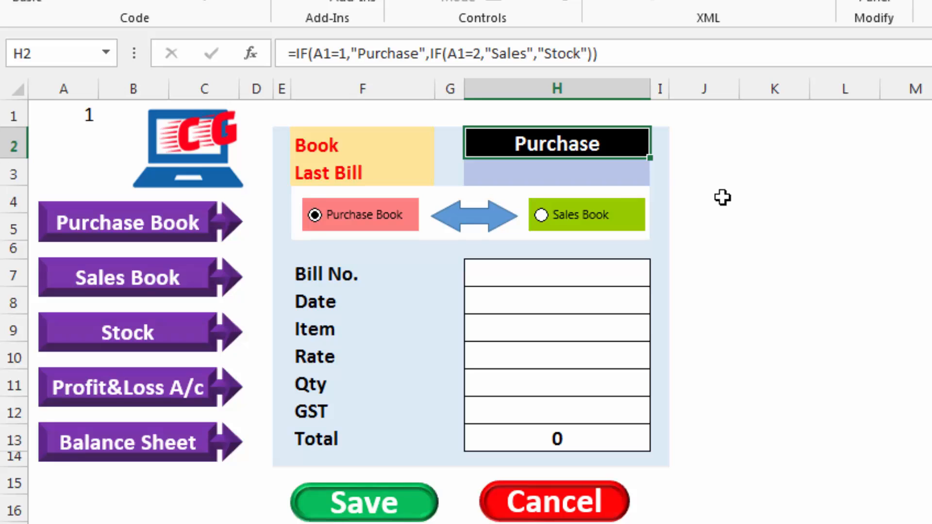
Inspect the Purchase Book option button's control settings, and confirm them with the cell link on $A$1
{"action": "left_click", "coordinate": [566, 229]}
{"action": "left_click", "coordinate": [380, 220]}
{"action": "left_click", "coordinate": [365, 214], "text": "ctrl"}
{"action": "right_click", "coordinate": [366, 212]}
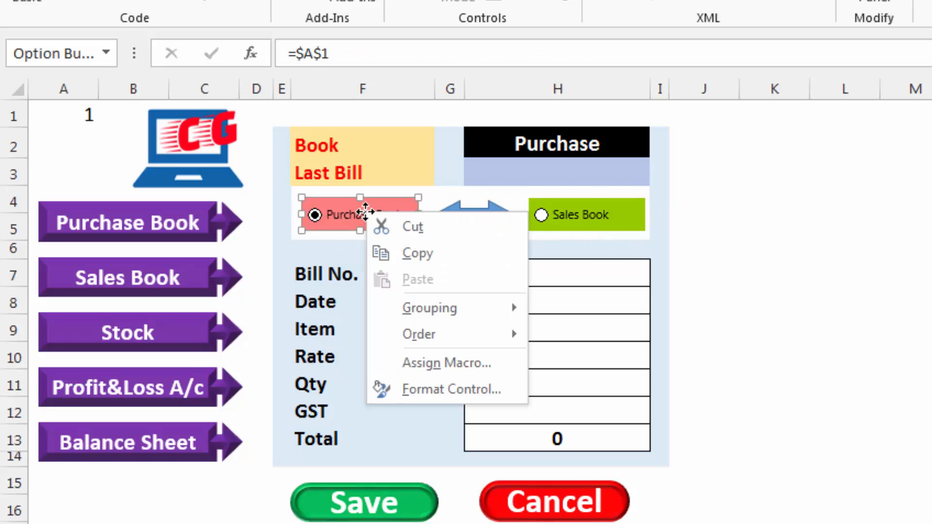
{"action": "left_click", "coordinate": [415, 388]}
{"action": "left_click_drag", "start_coordinate": [899, 207], "coordinate": [506, 100]}
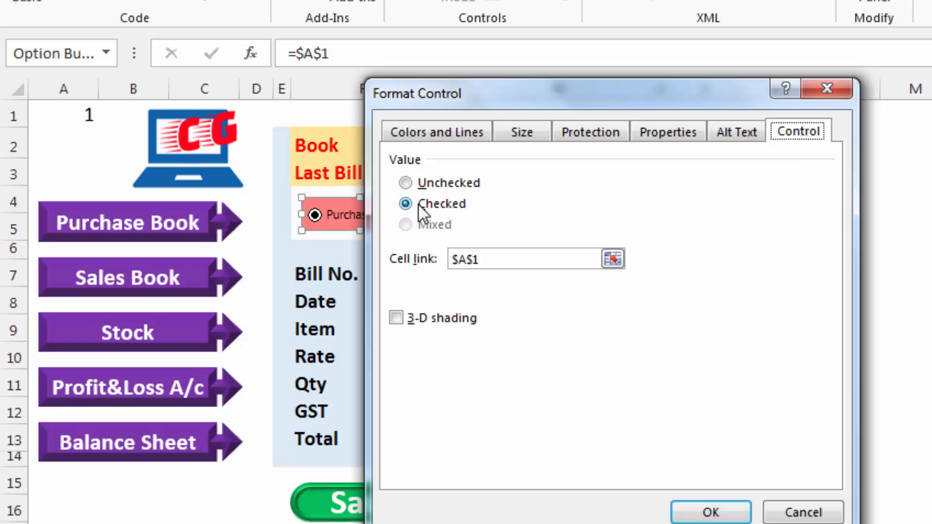
{"action": "left_click", "coordinate": [508, 266]}
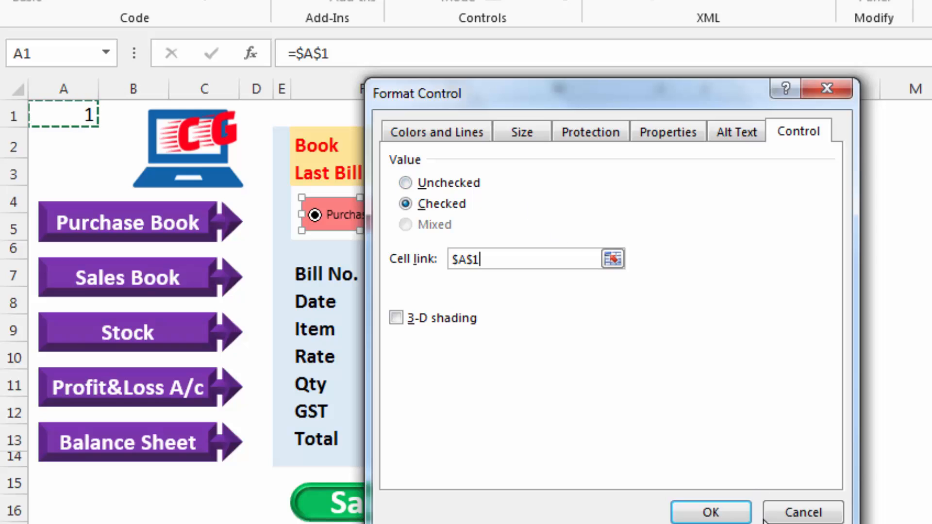
{"action": "left_click", "coordinate": [724, 511]}
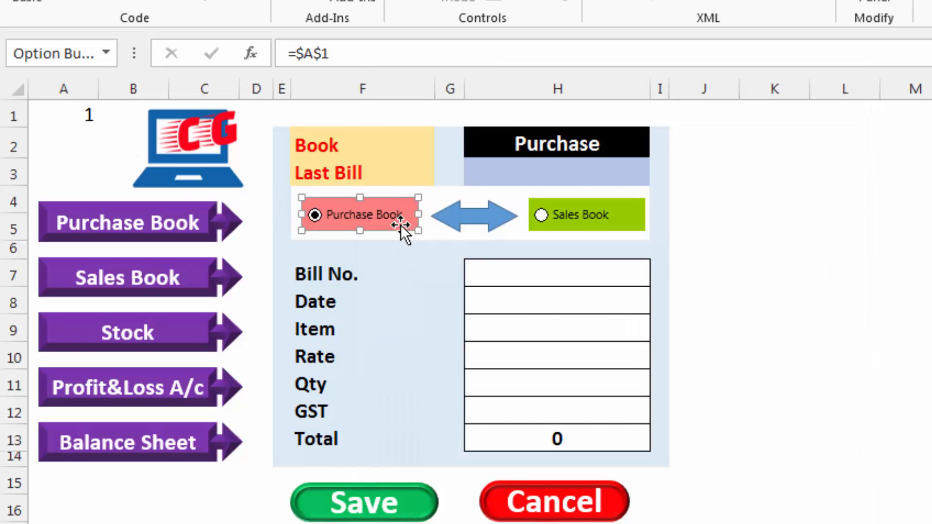
Toggle between the two book options, leaving Purchase Book selected, and move the laptop logo back over cell A1
{"action": "left_click", "coordinate": [578, 214]}
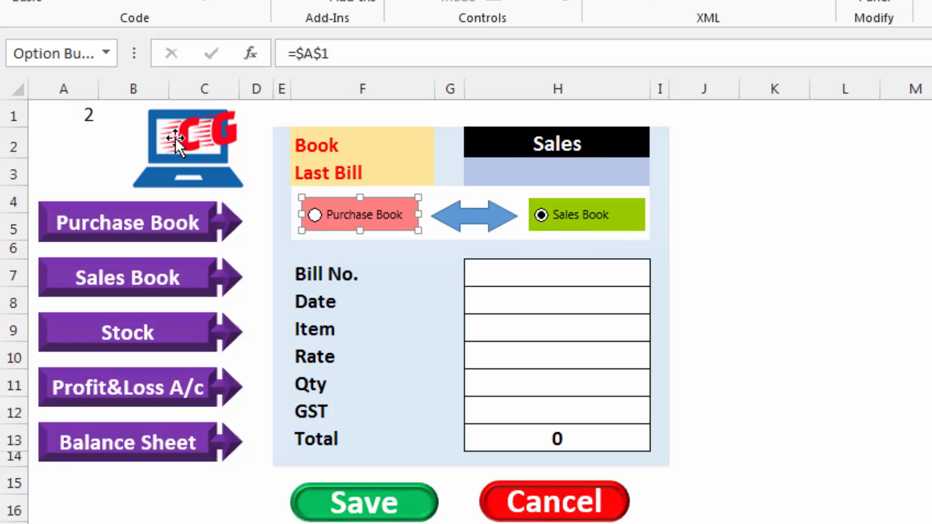
{"action": "left_click", "coordinate": [756, 233]}
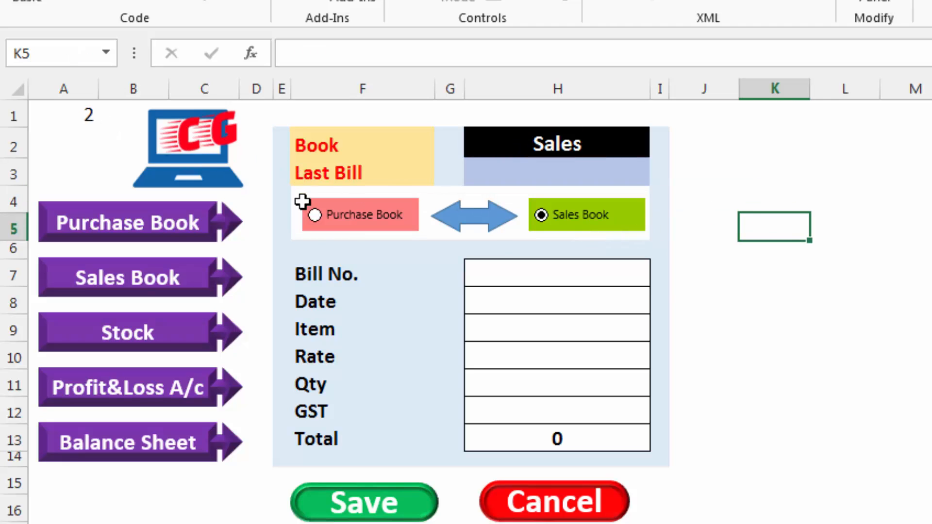
{"action": "left_click", "coordinate": [364, 217]}
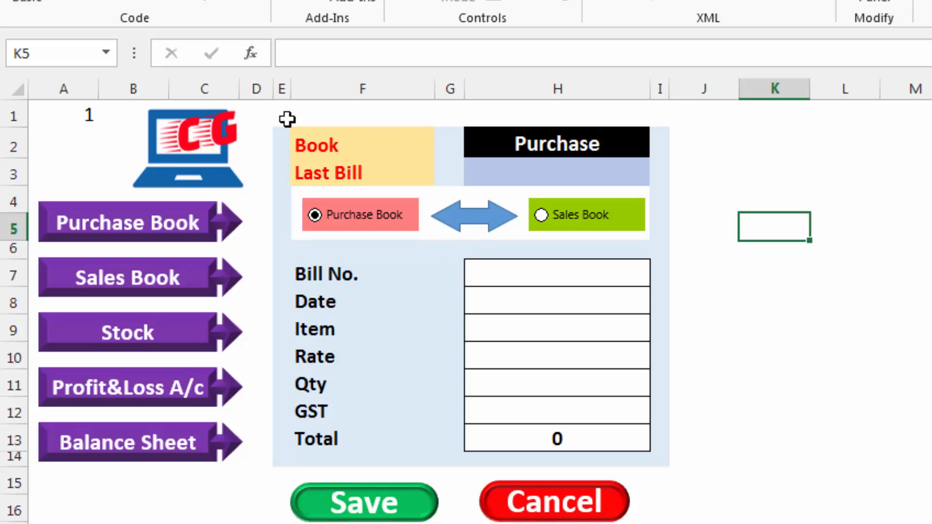
{"action": "left_click_drag", "start_coordinate": [207, 161], "coordinate": [122, 159]}
{"action": "left_click", "coordinate": [928, 267]}
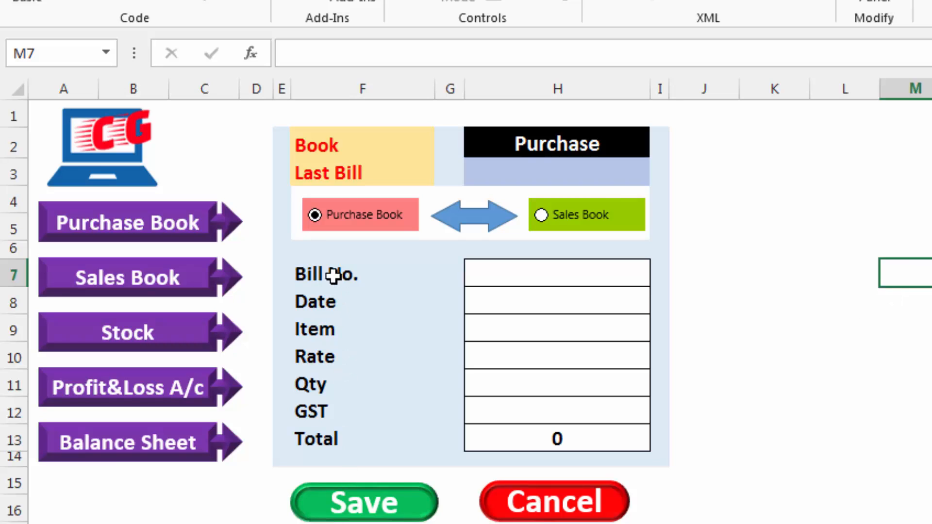
Copy the dashboard labels from Bill No. to Total, and paste them transposed as a header row from B4 of the blank sheet
{"action": "left_click_drag", "start_coordinate": [333, 276], "coordinate": [330, 435]}
{"action": "key", "text": "ctrl+c"}
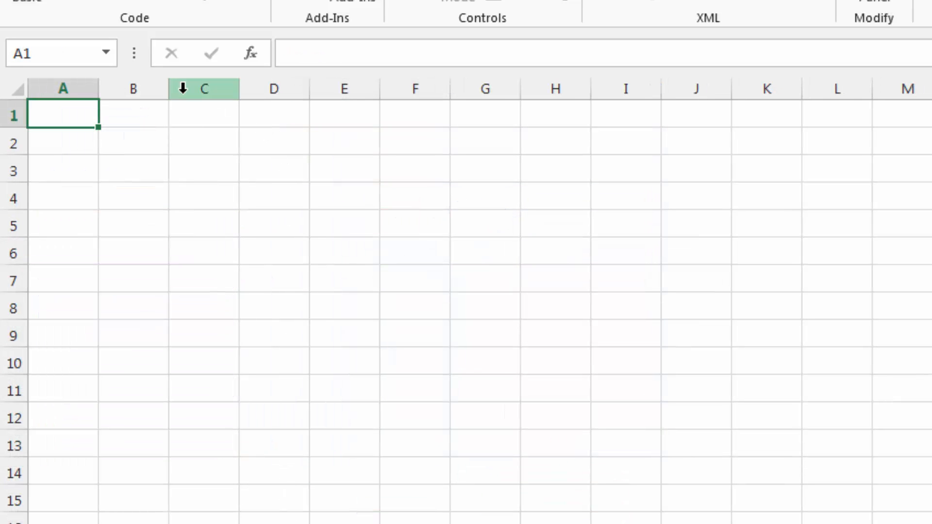
{"action": "left_click", "coordinate": [149, 197]}
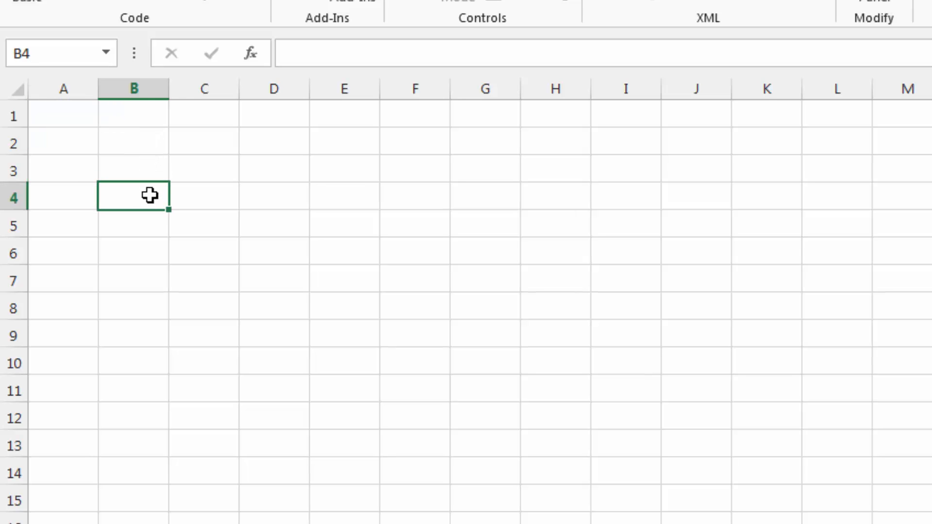
{"action": "right_click", "coordinate": [150, 195]}
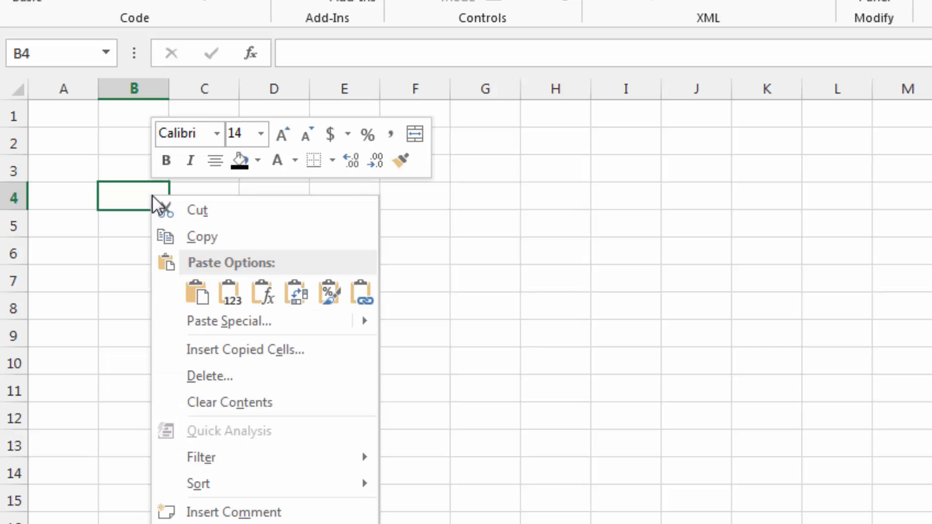
{"action": "left_click", "coordinate": [223, 328]}
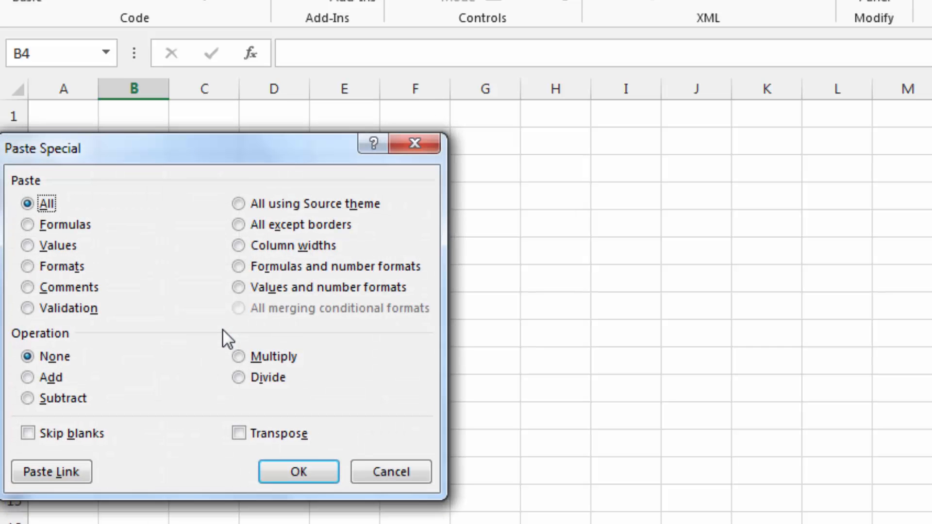
{"action": "left_click", "coordinate": [262, 433]}
{"action": "left_click", "coordinate": [289, 467]}
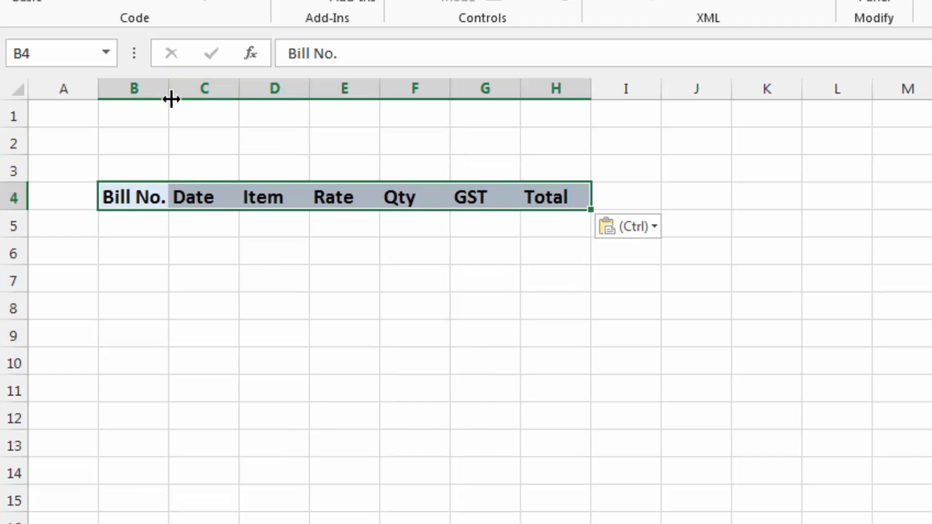
Widen columns C through H under the pasted header row, from Date to Total
{"action": "left_click_drag", "start_coordinate": [239, 89], "coordinate": [250, 89]}
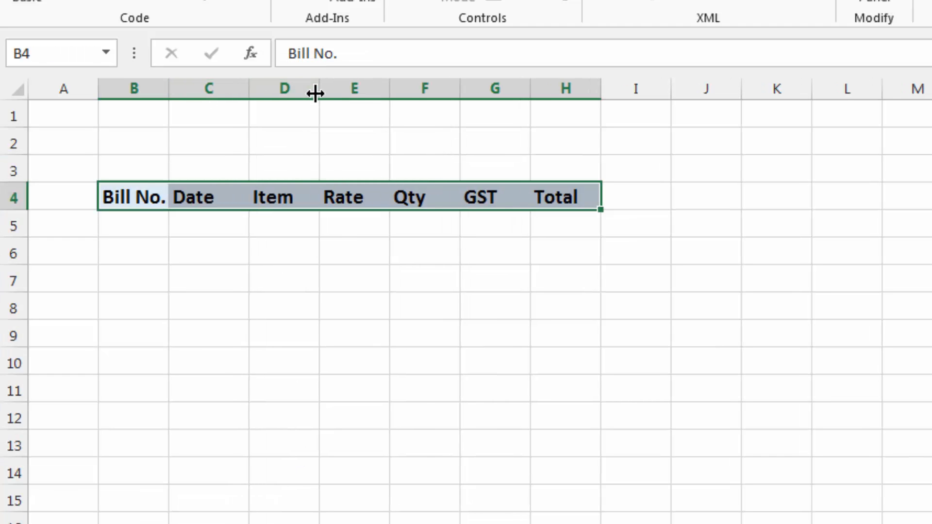
{"action": "left_click_drag", "start_coordinate": [321, 92], "coordinate": [346, 93]}
{"action": "left_click_drag", "start_coordinate": [418, 96], "coordinate": [440, 95]}
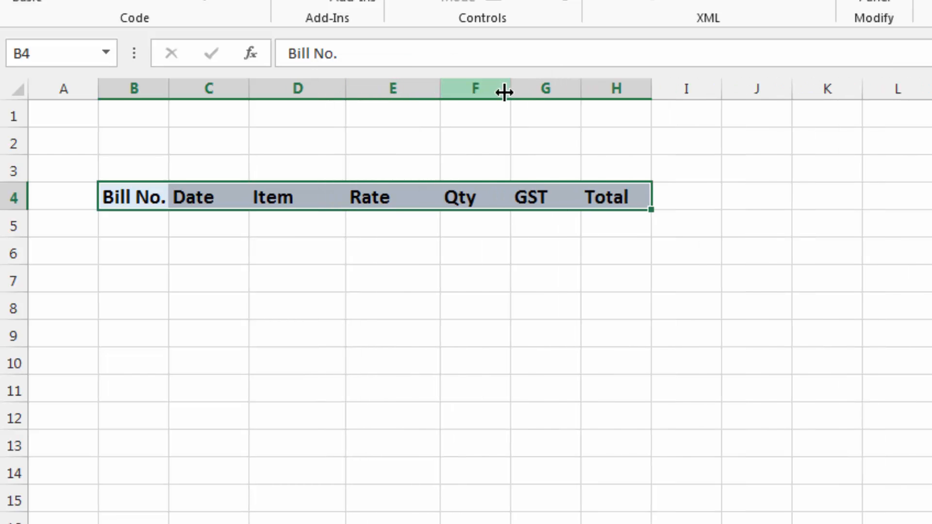
{"action": "left_click_drag", "start_coordinate": [512, 95], "coordinate": [529, 94]}
{"action": "left_click_drag", "start_coordinate": [600, 89], "coordinate": [615, 89]}
{"action": "left_click_drag", "start_coordinate": [685, 97], "coordinate": [706, 96]}
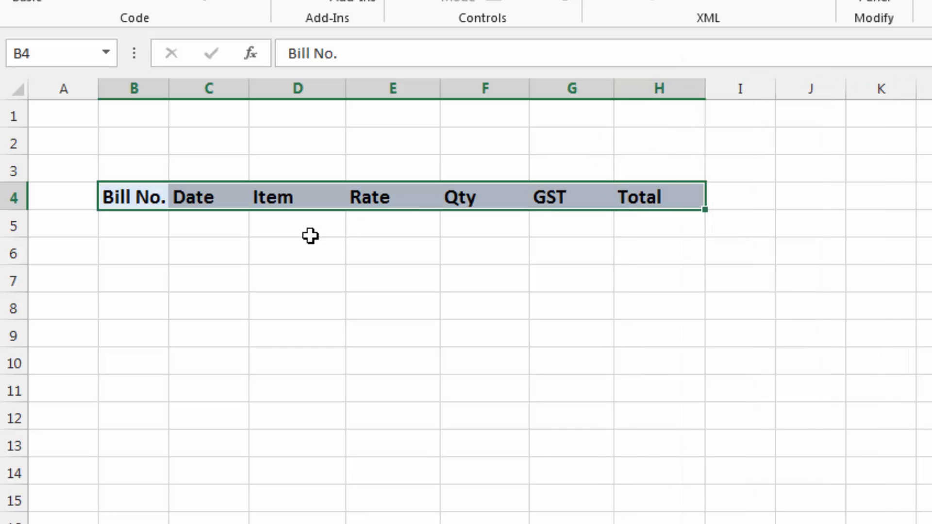
{"action": "left_click", "coordinate": [311, 235]}
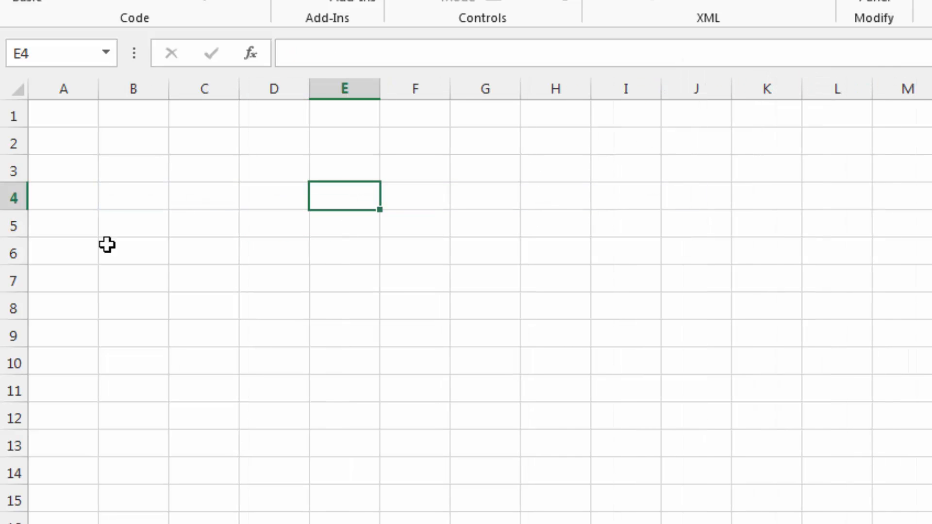
Paste the copied dashboard labels transposed as a header row from B4 of the next blank sheet
{"action": "left_click", "coordinate": [125, 194]}
{"action": "right_click", "coordinate": [124, 194]}
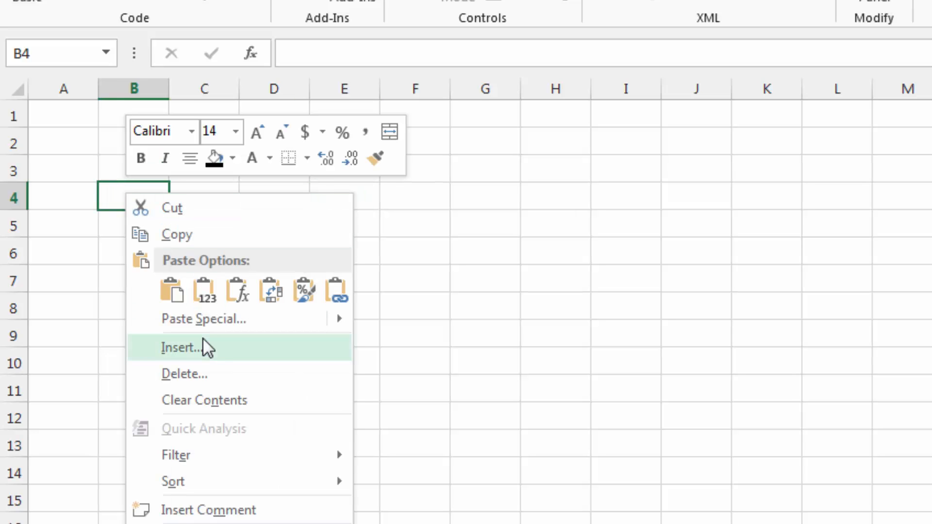
{"action": "left_click", "coordinate": [203, 318]}
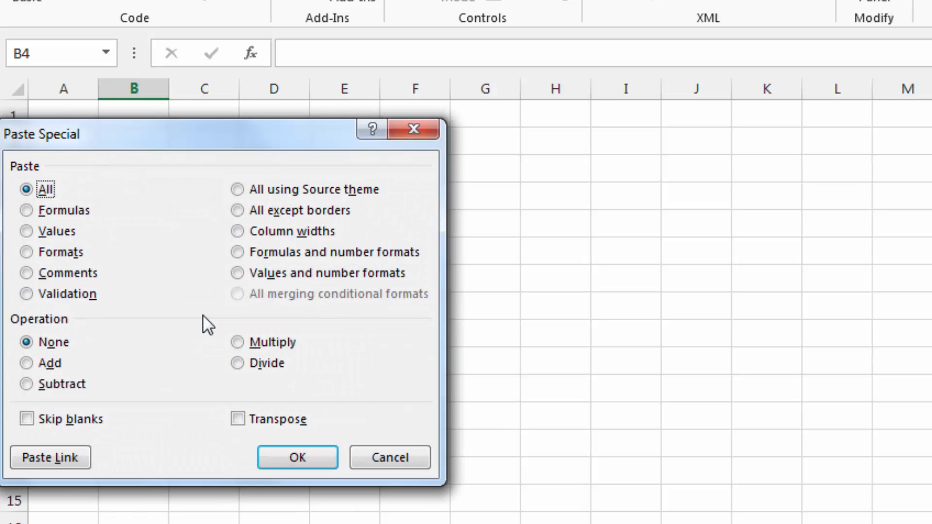
{"action": "left_click", "coordinate": [264, 418]}
{"action": "left_click", "coordinate": [288, 458]}
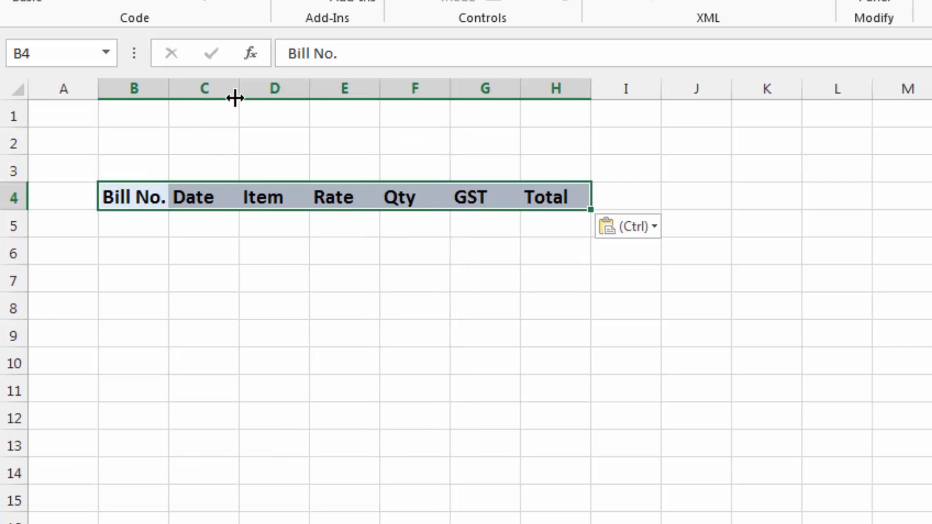
Widen the second book sheet's Date, Item, Rate, Qty and Total columns to give the headers more room
{"action": "left_click_drag", "start_coordinate": [238, 93], "coordinate": [251, 94]}
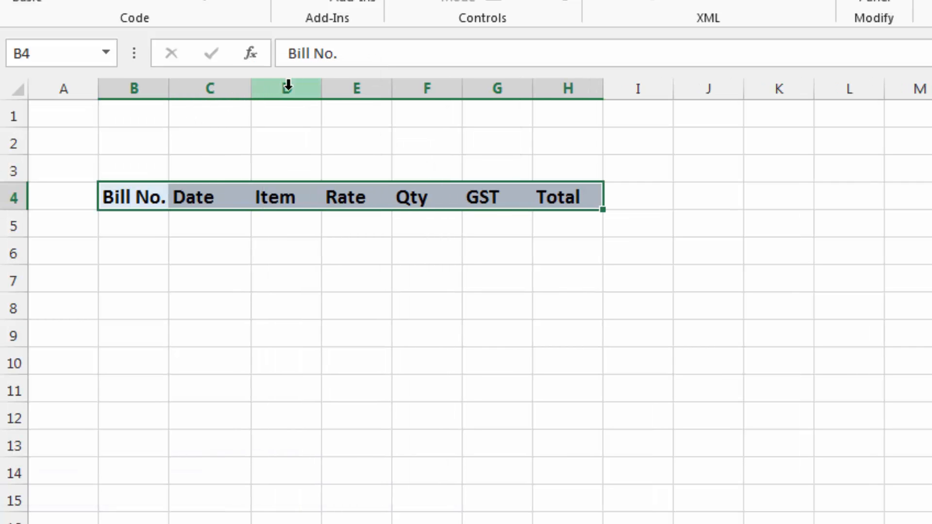
{"action": "left_click_drag", "start_coordinate": [322, 92], "coordinate": [348, 92]}
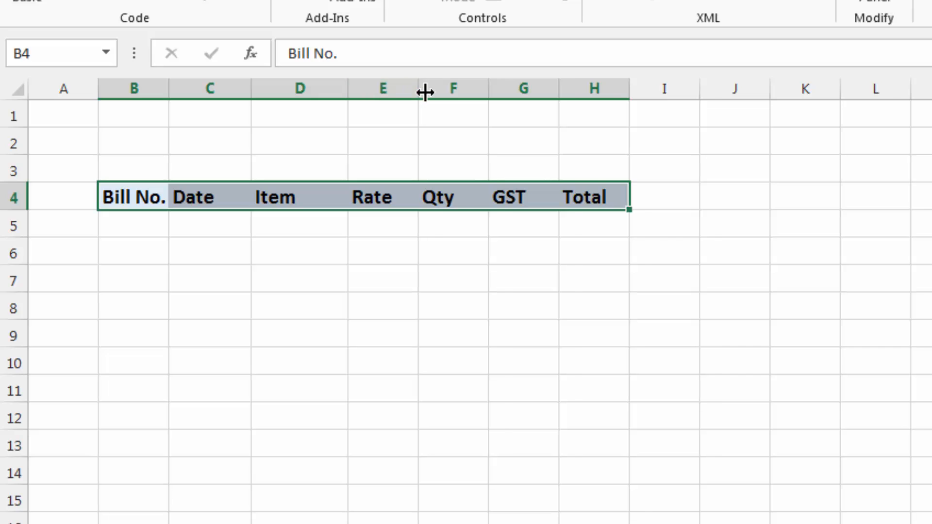
{"action": "left_click_drag", "start_coordinate": [425, 93], "coordinate": [434, 92]}
{"action": "left_click_drag", "start_coordinate": [504, 88], "coordinate": [513, 89]}
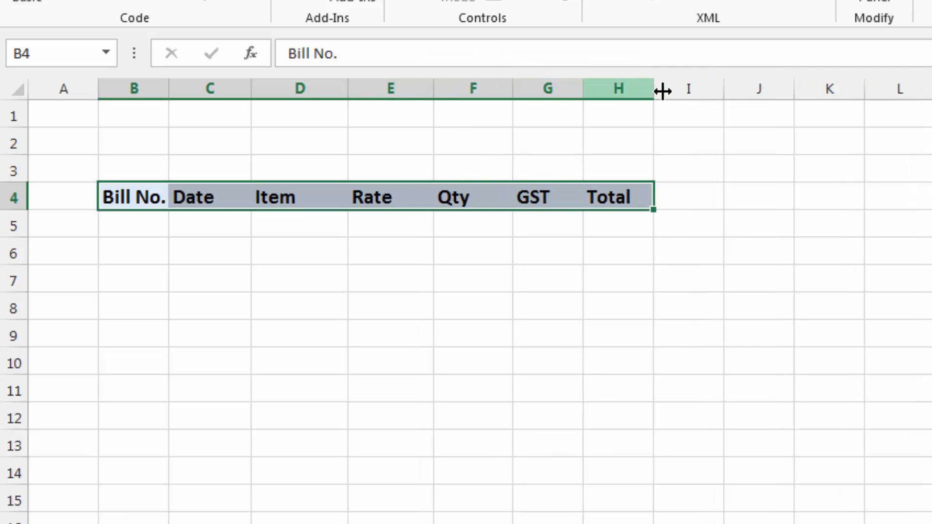
{"action": "left_click_drag", "start_coordinate": [658, 89], "coordinate": [676, 92]}
{"action": "left_click", "coordinate": [389, 262]}
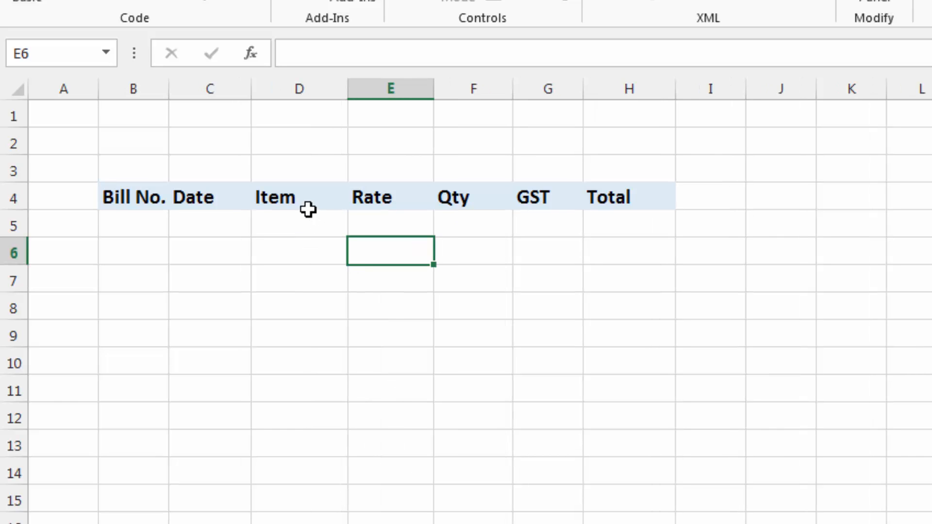
Copy the Item header from D4 and paste it into B4 of the remaining blank sheet
{"action": "left_click", "coordinate": [308, 197]}
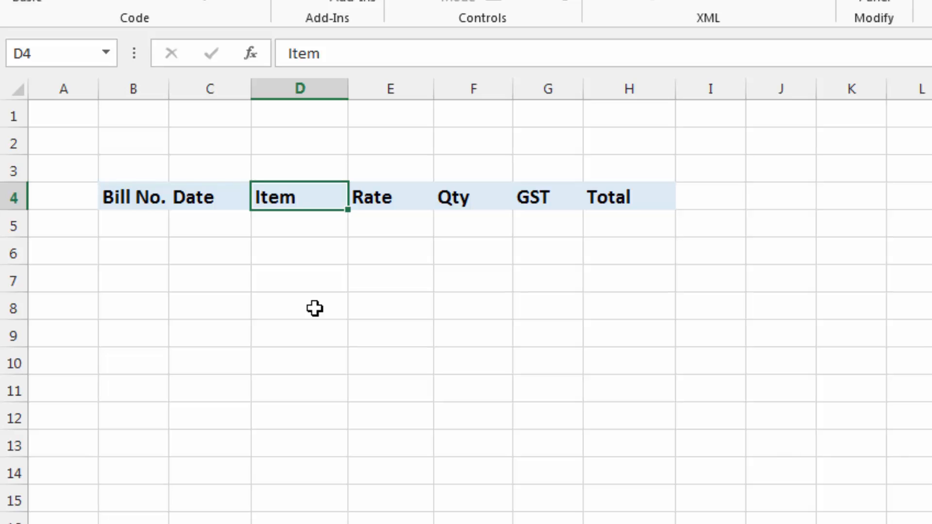
{"action": "key", "text": "ctrl+c"}
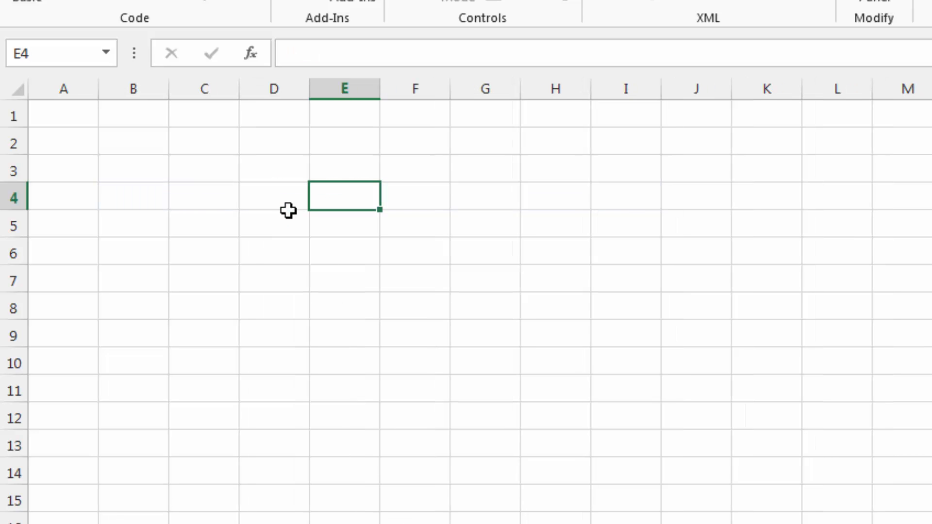
{"action": "left_click", "coordinate": [158, 197]}
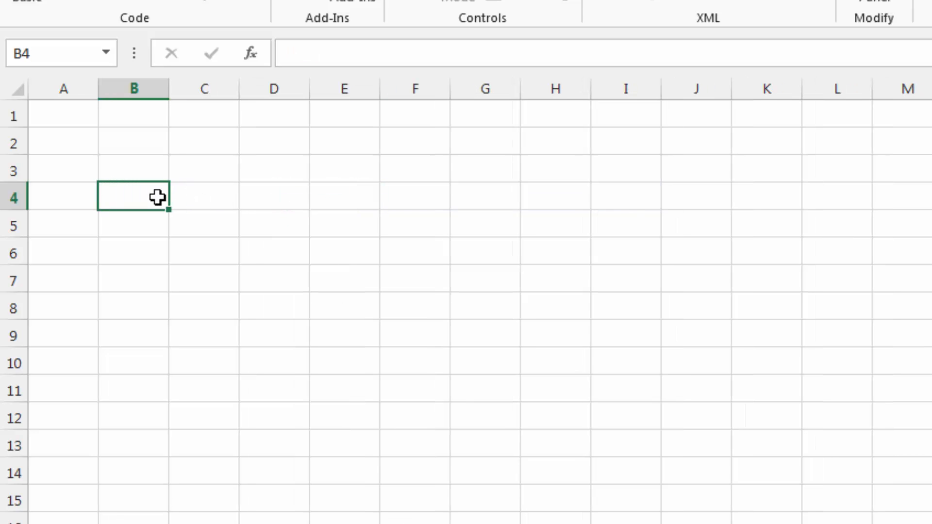
{"action": "key", "text": "ctrl+v"}
Enter the headers Purchase, Sales and Stock in C4, D4 and E4, beside Item
{"action": "left_click", "coordinate": [194, 196]}
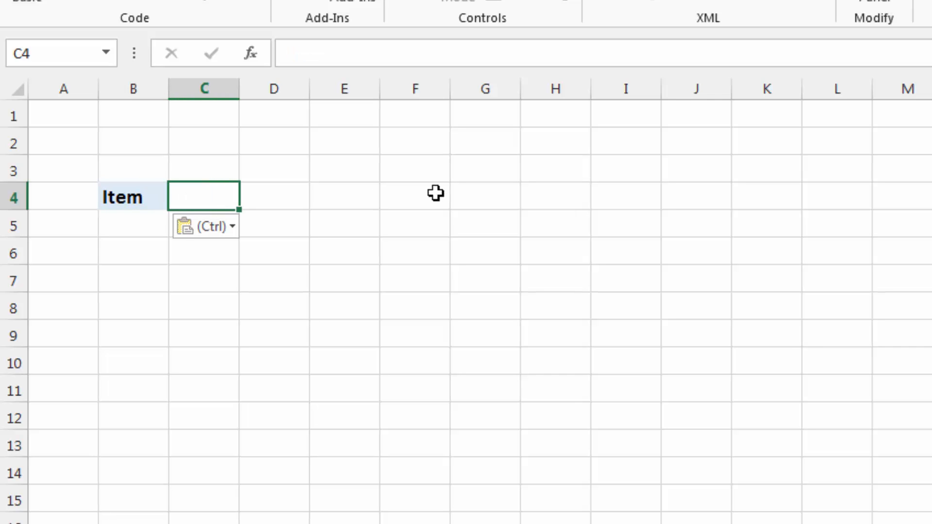
{"action": "type", "text": "P"}
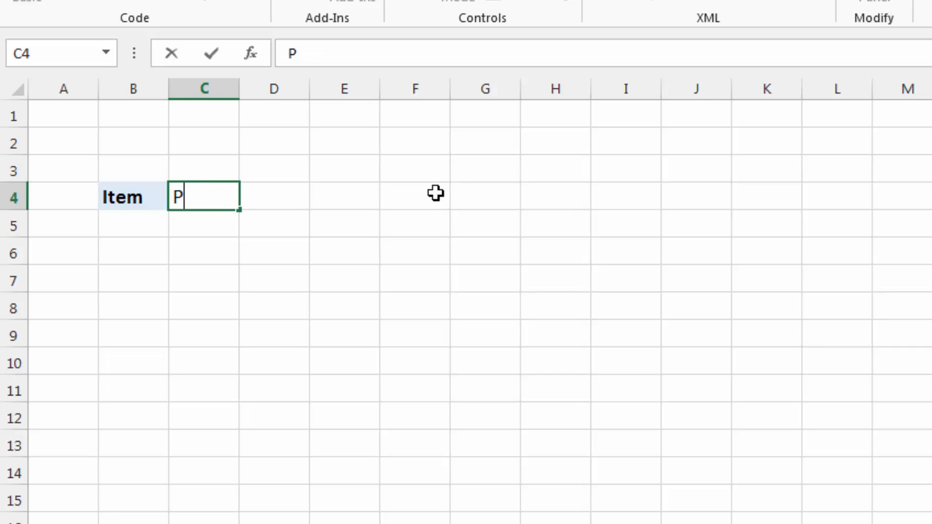
{"action": "type", "text": "urchase"}
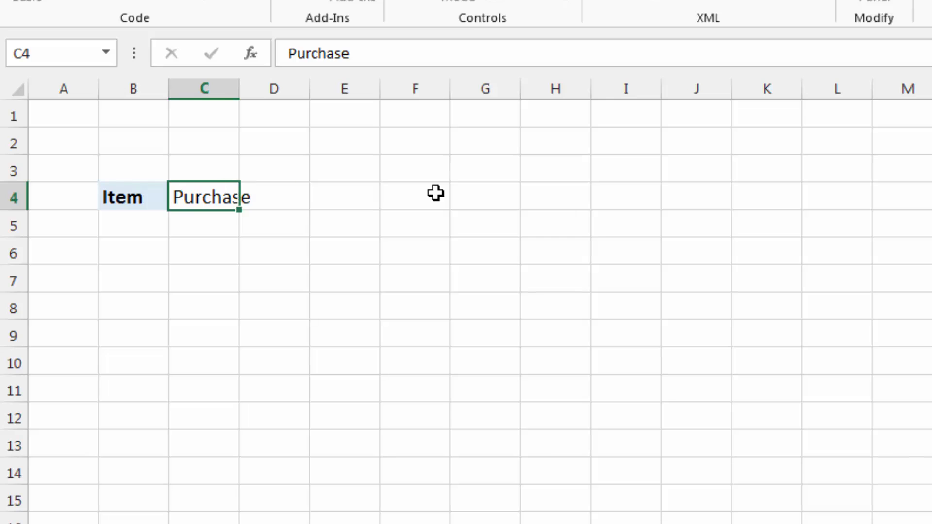
{"action": "key", "text": "Tab"}
{"action": "type", "text": "Sales"}
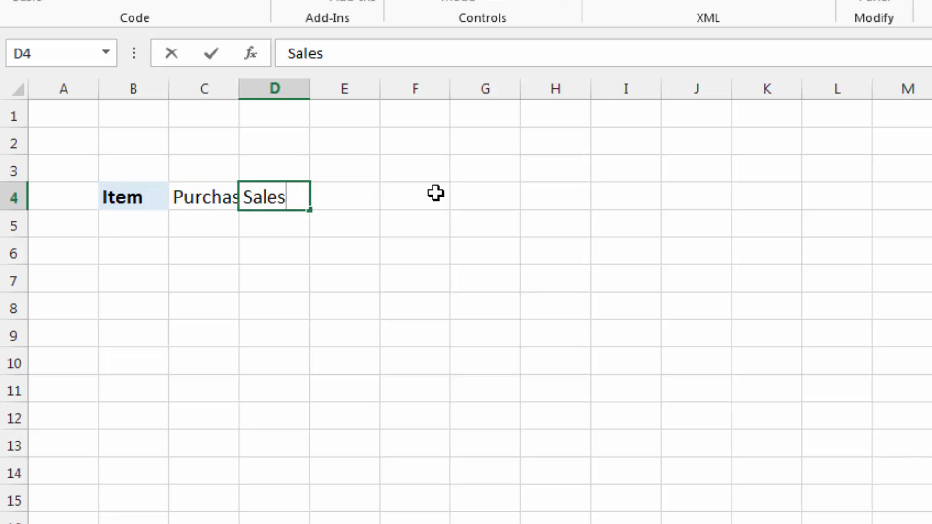
{"action": "key", "text": "Tab"}
{"action": "type", "text": "Stoc"}
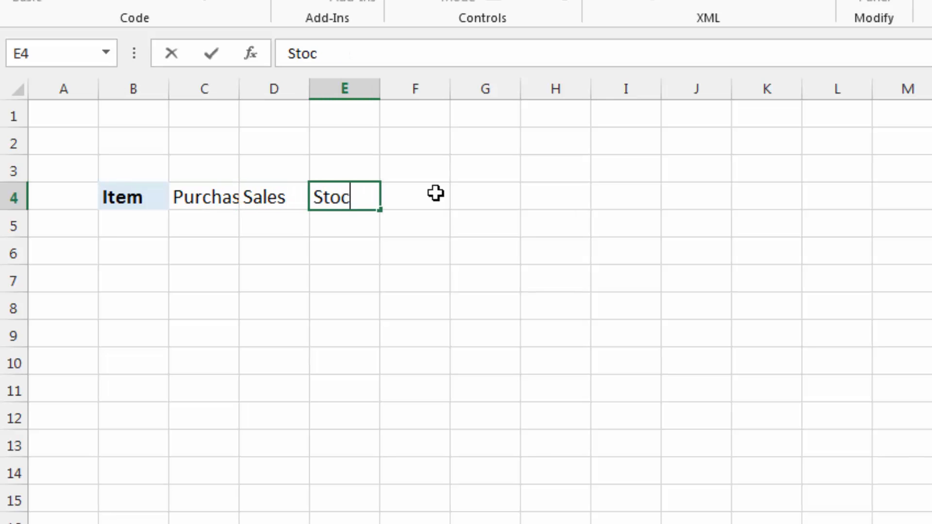
{"action": "key", "text": "Return"}
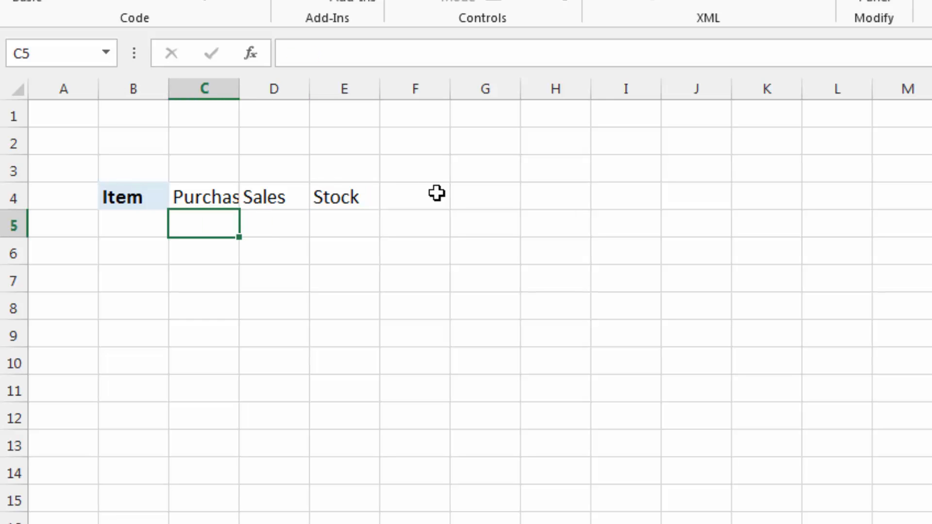
Widen columns C, D and E so the Purchase, Sales and Stock headers fit
{"action": "left_click_drag", "start_coordinate": [237, 88], "coordinate": [270, 96]}
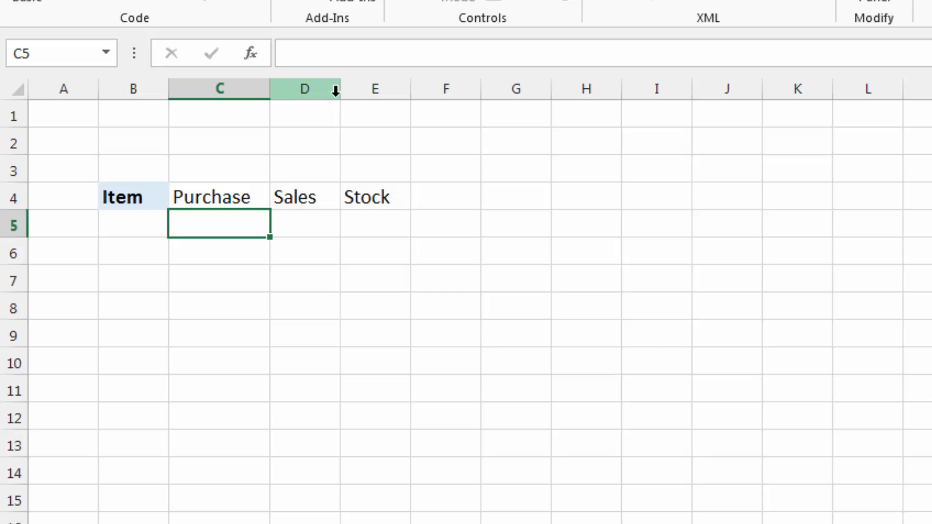
{"action": "left_click_drag", "start_coordinate": [341, 90], "coordinate": [358, 90]}
{"action": "left_click_drag", "start_coordinate": [428, 90], "coordinate": [440, 90]}
Apply the Item header's formatting to the Purchase, Sales and Stock headers with Format Painter
{"action": "left_click", "coordinate": [137, 194]}
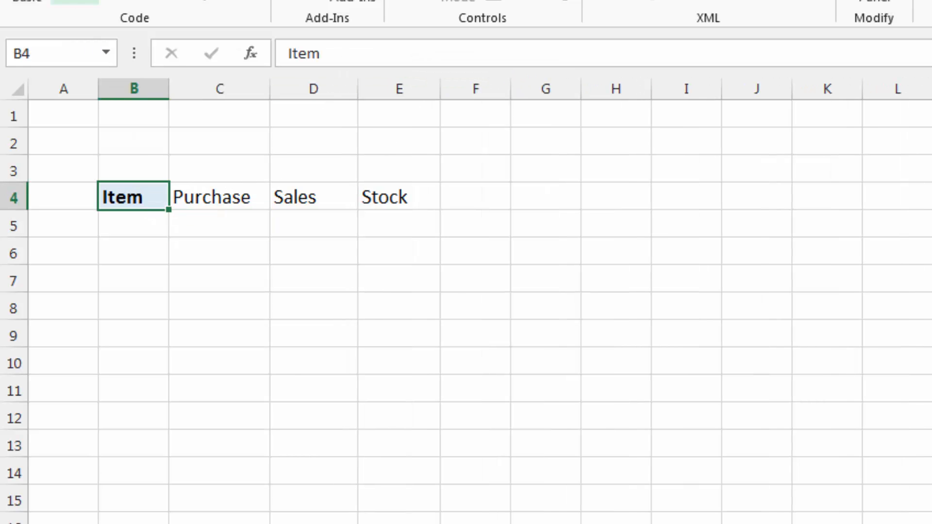
{"action": "left_click", "coordinate": [65, 4]}
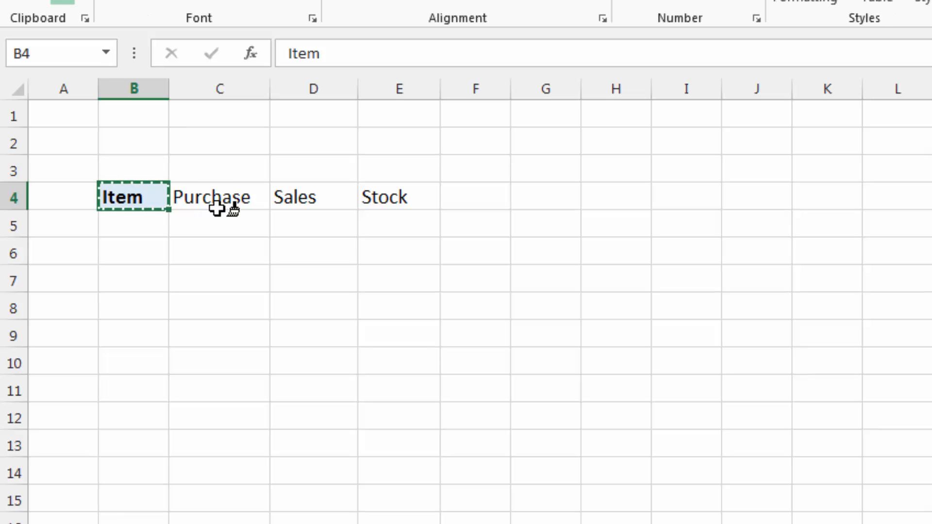
{"action": "left_click", "coordinate": [233, 203]}
{"action": "left_click_drag", "start_coordinate": [287, 201], "coordinate": [376, 200]}
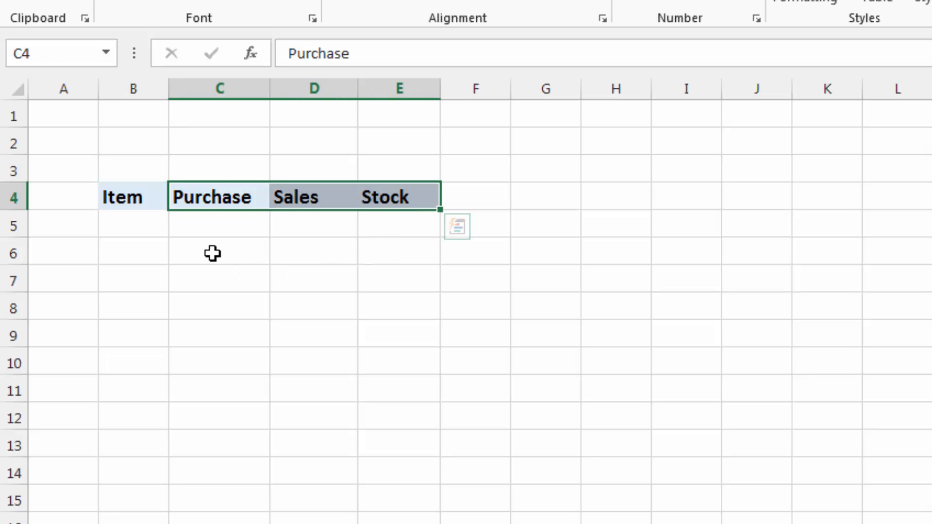
{"action": "left_click", "coordinate": [189, 240]}
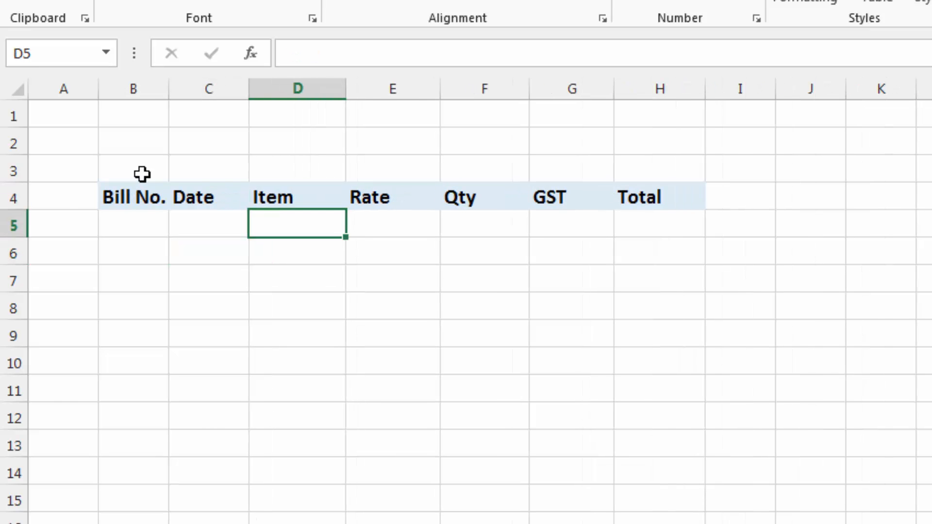
Return to the first book sheet and enter the header S.No. in A4, before Bill No
{"action": "left_click", "coordinate": [56, 198]}
{"action": "type", "text": "S.No."}
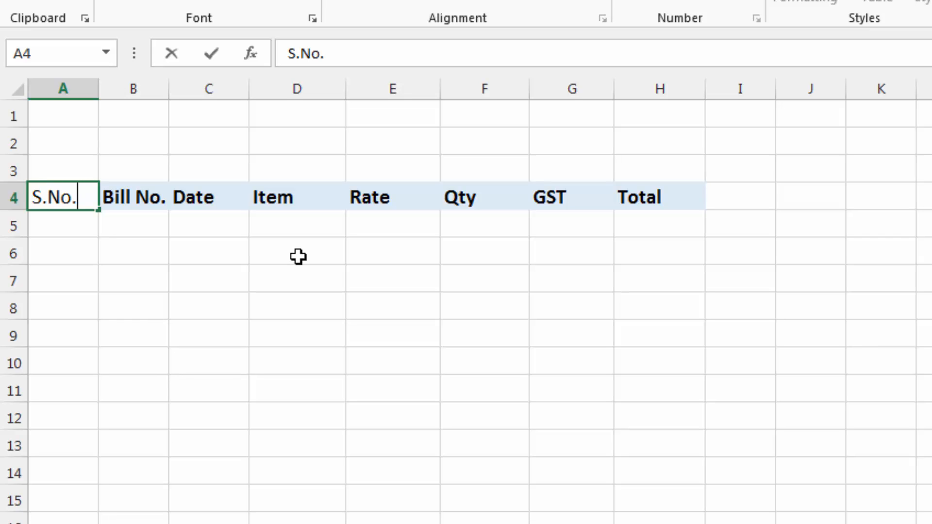
{"action": "key", "text": "Return"}
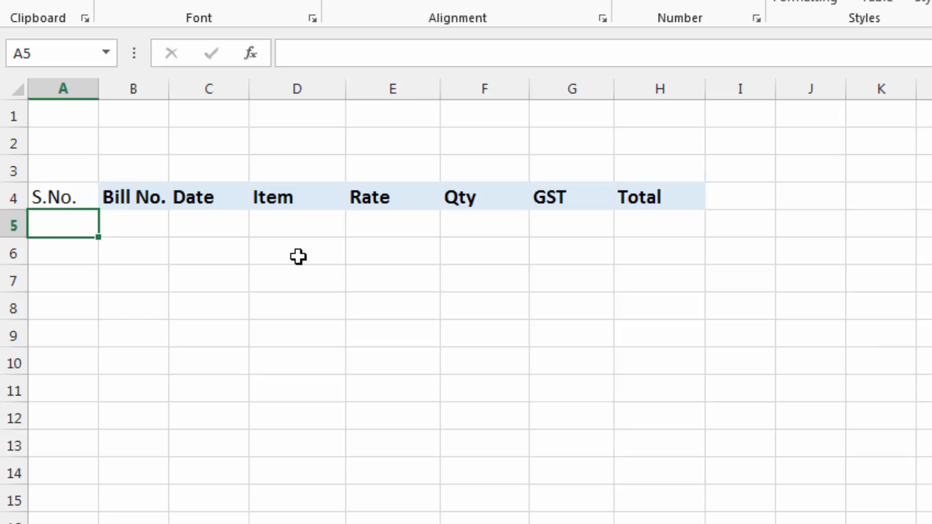
Copy the Bill No. header's formatting onto the S.No. header in A4
{"action": "left_click", "coordinate": [91, 199]}
{"action": "left_click", "coordinate": [138, 193]}
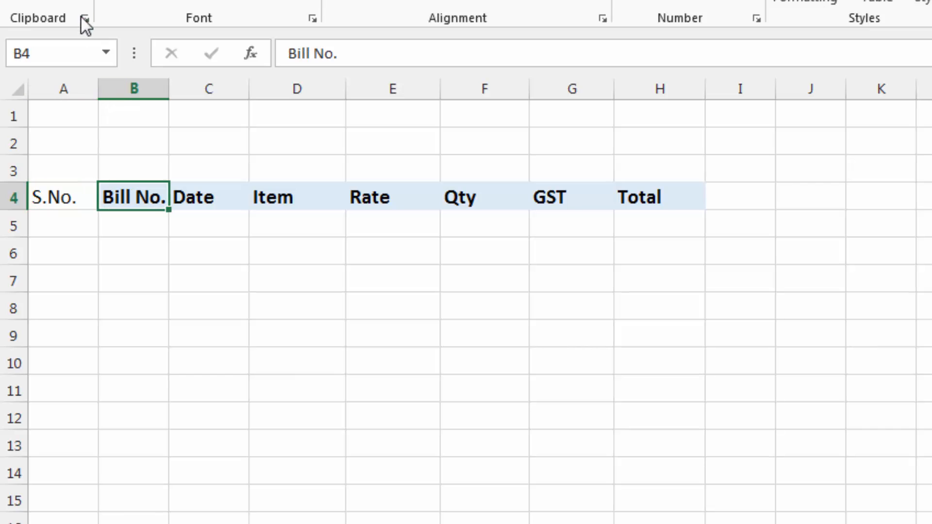
{"action": "left_click", "coordinate": [69, 194]}
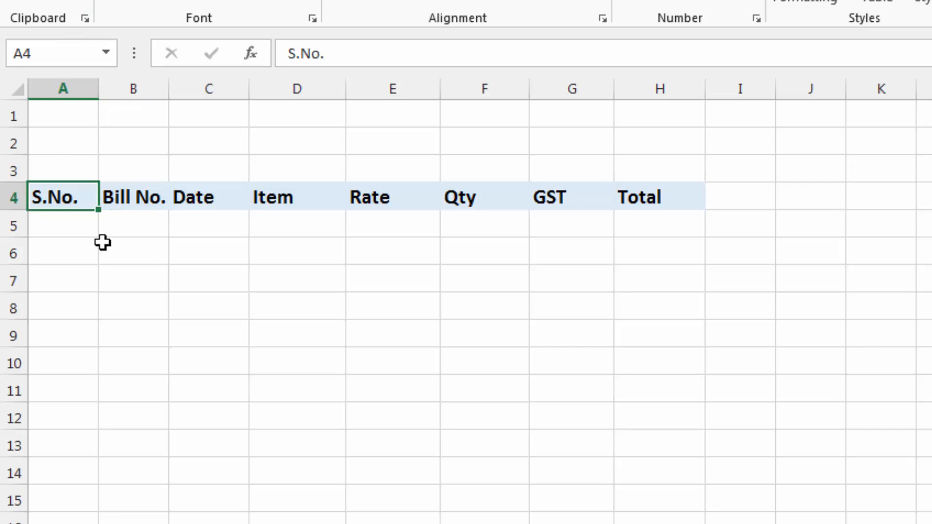
Enter the serial number formula =IF(B5="","",ROW(A1)) in A5, under the S.No. header
{"action": "left_click", "coordinate": [54, 227]}
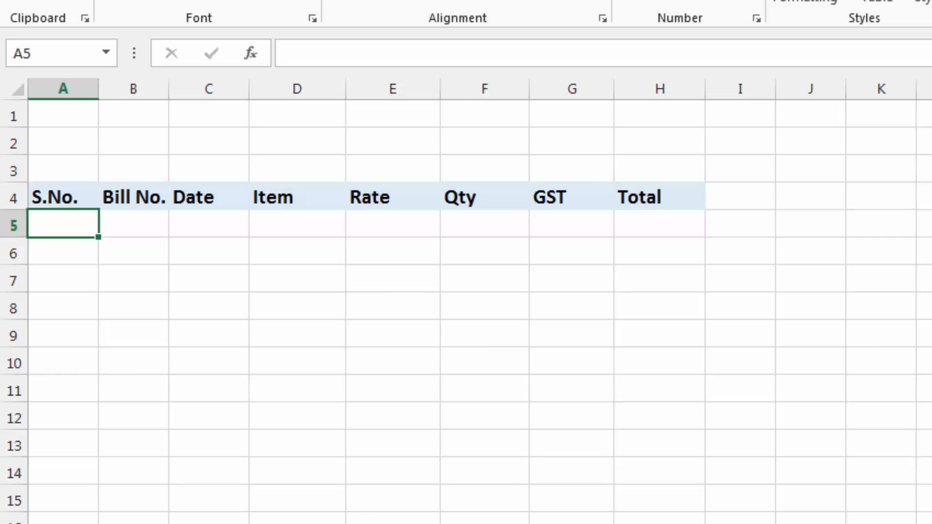
{"action": "left_click", "coordinate": [175, 523]}
{"action": "type", "text": "=if("}
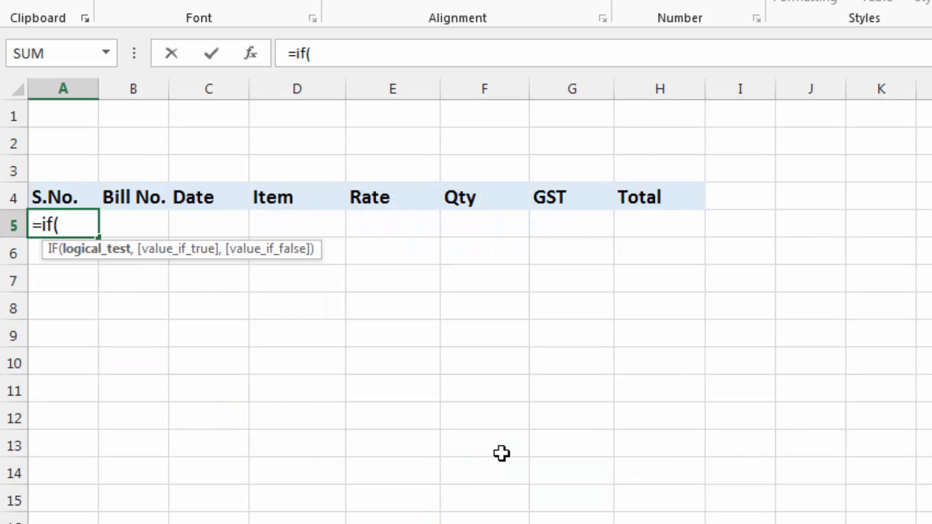
{"action": "left_click", "coordinate": [146, 228]}
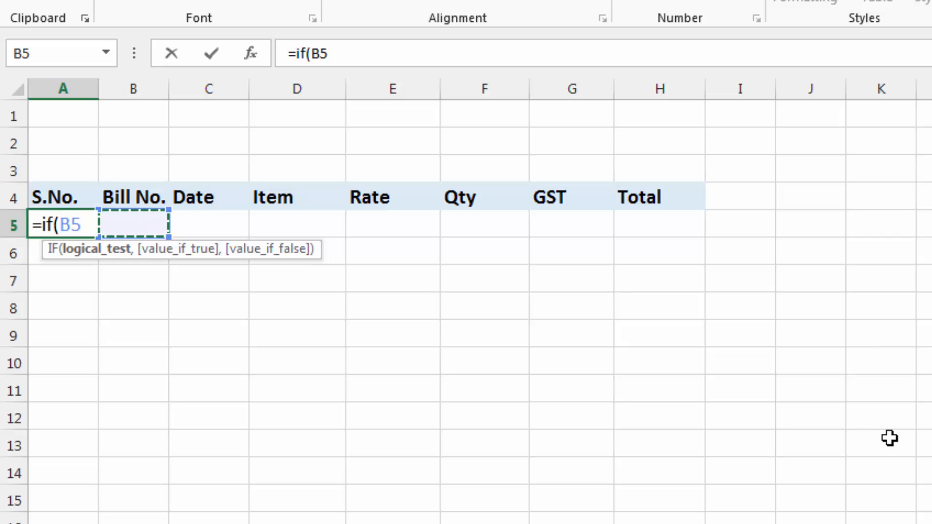
{"action": "type", "text": "="}
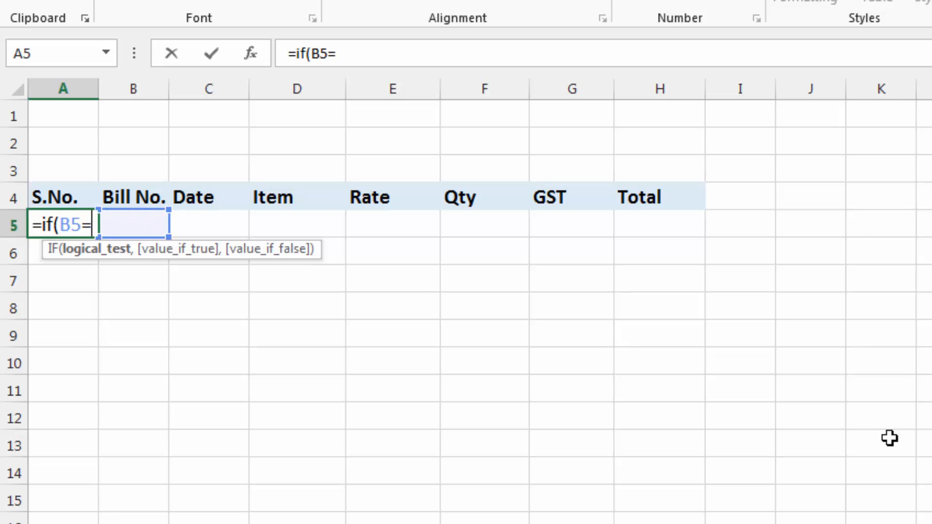
{"action": "type", "text": "\"\","}
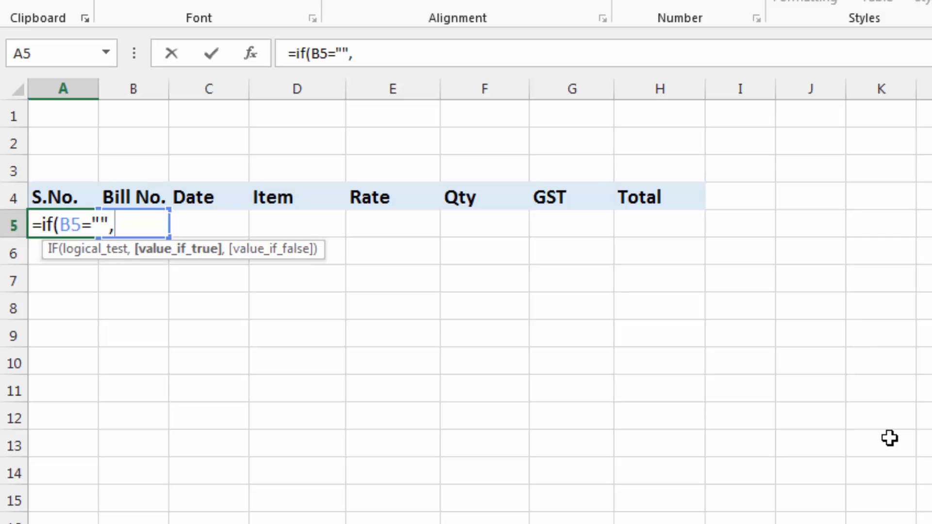
{"action": "type", "text": "\"\",ro"}
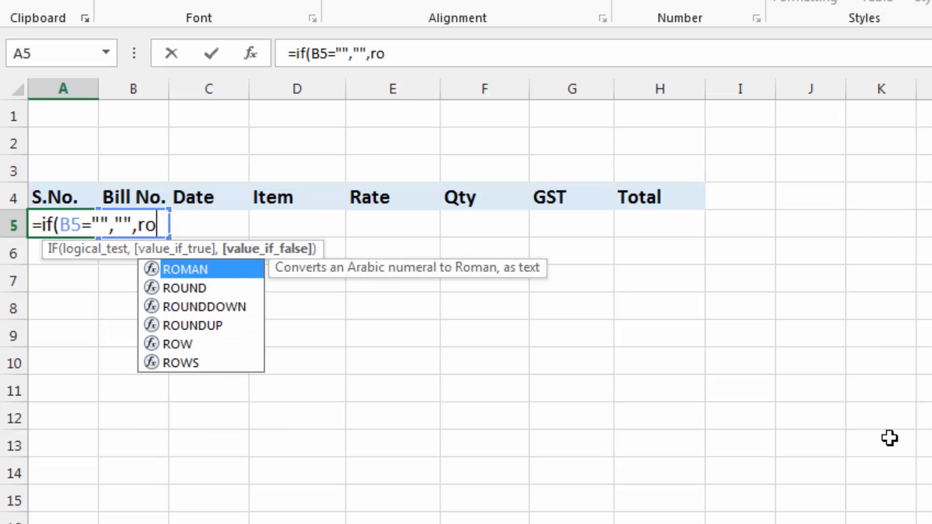
{"action": "type", "text": "w("}
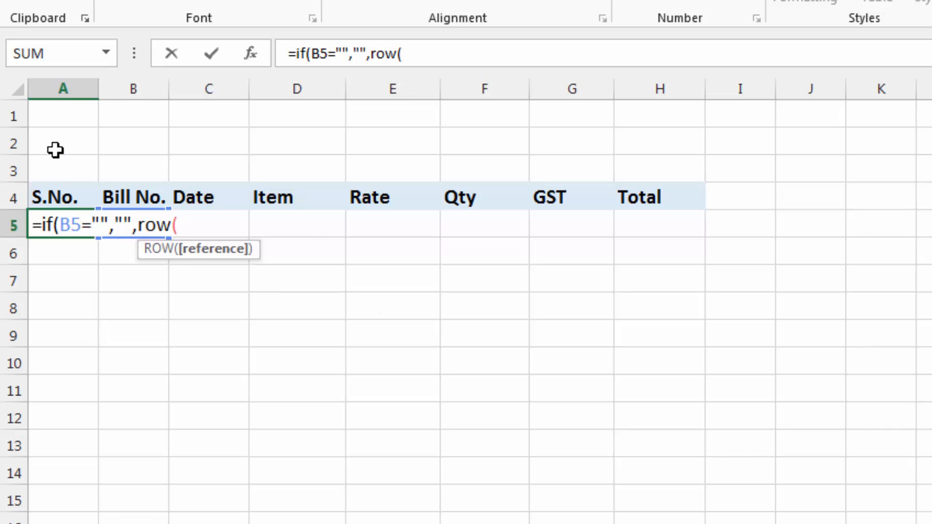
{"action": "left_click", "coordinate": [63, 119]}
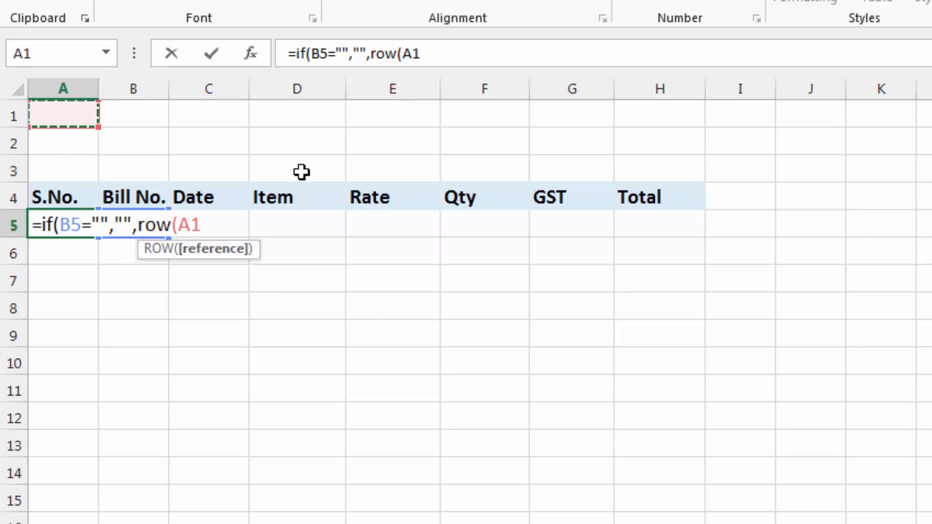
{"action": "type", "text": "))"}
{"action": "key", "text": "Return"}
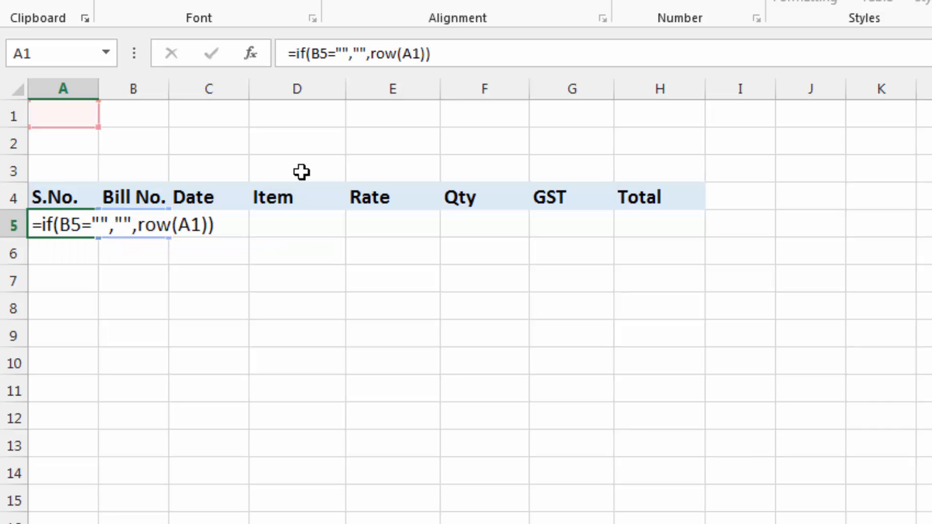
Fill the A5 serial number formula down the S.No. column
{"action": "left_click", "coordinate": [77, 228]}
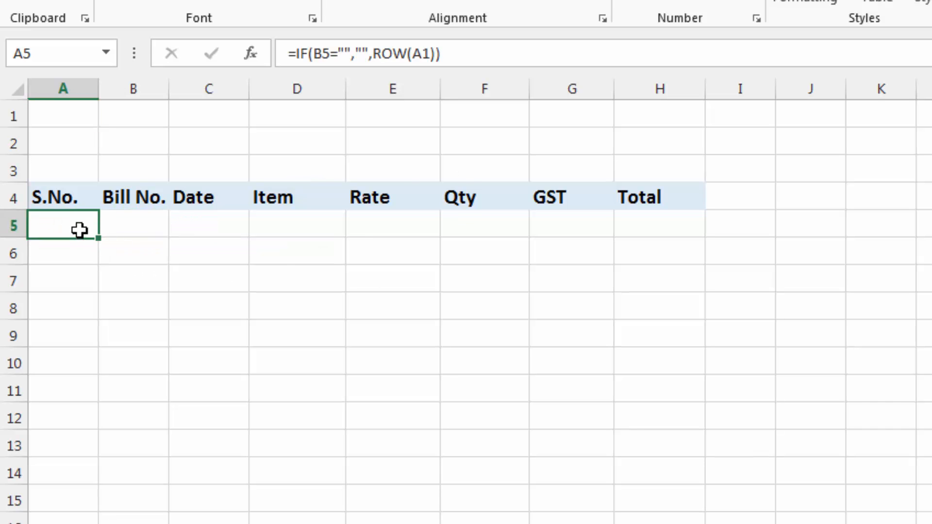
{"action": "left_click_drag", "start_coordinate": [98, 235], "coordinate": [100, 519]}
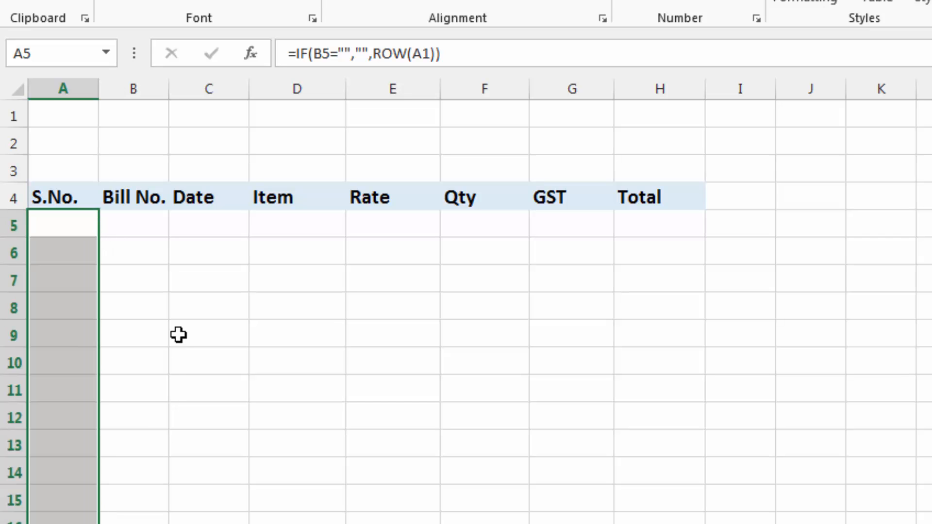
{"action": "left_click", "coordinate": [50, 216]}
Test the automatic numbering by entering sdf in B5 and sf in B6 to B8, and clear the test entries
{"action": "left_click", "coordinate": [135, 222]}
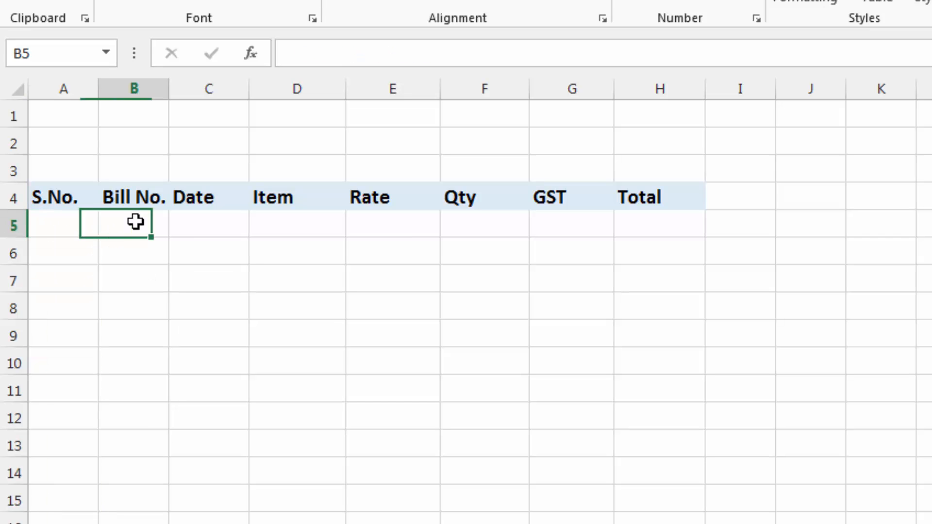
{"action": "type", "text": "sdf"}
{"action": "key", "text": "Return"}
{"action": "type", "text": "sf"}
{"action": "key", "text": "Return"}
{"action": "type", "text": "sf"}
{"action": "key", "text": "Return"}
{"action": "type", "text": "sf"}
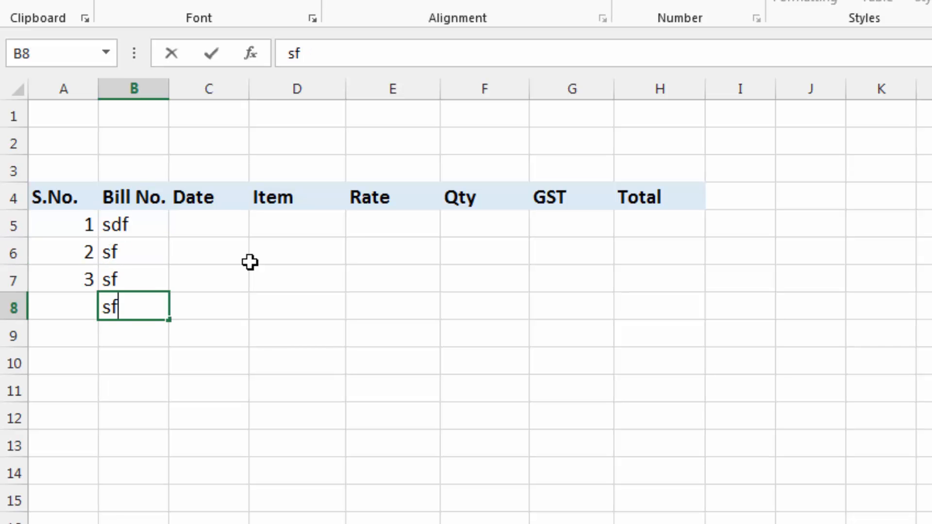
{"action": "key", "text": "Return"}
{"action": "left_click_drag", "start_coordinate": [129, 223], "coordinate": [137, 330]}
{"action": "key", "text": "Delete"}
{"action": "left_click", "coordinate": [125, 229]}
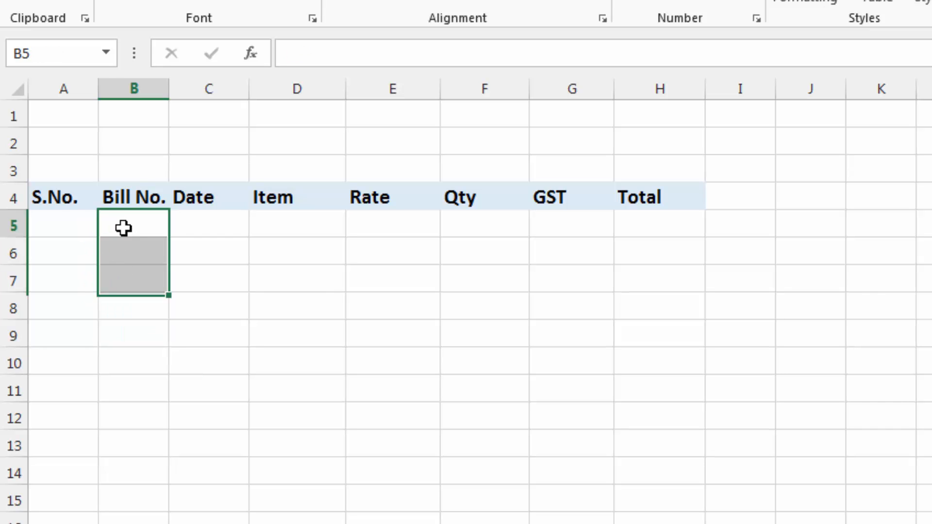
Centre the header row A4:H4 horizontally
{"action": "left_click_drag", "start_coordinate": [61, 224], "coordinate": [63, 519]}
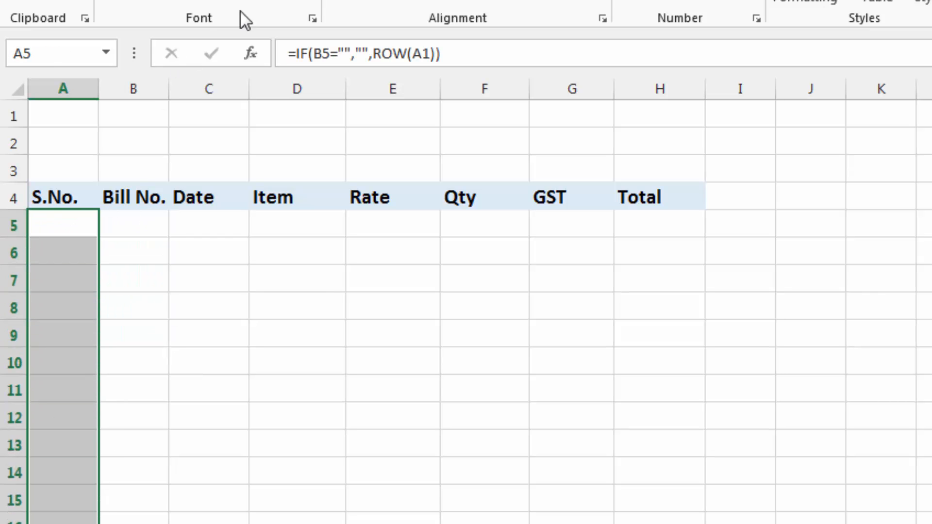
{"action": "left_click_drag", "start_coordinate": [54, 199], "coordinate": [670, 199]}
{"action": "left_click", "coordinate": [364, 0]}
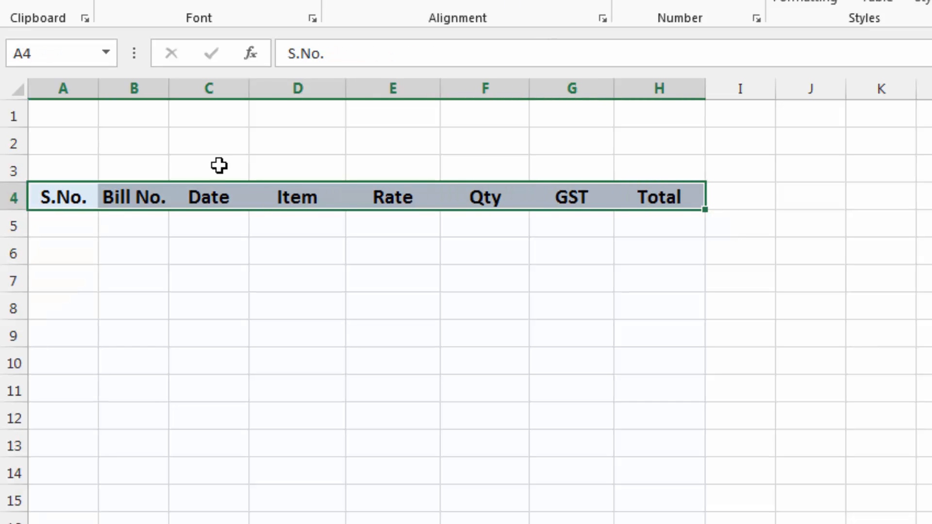
Copy the S.No. header and its formula to A4 of the second book sheet and fill the formula down column A
{"action": "left_click", "coordinate": [61, 195]}
{"action": "left_click_drag", "start_coordinate": [60, 195], "coordinate": [66, 227]}
{"action": "left_click", "coordinate": [67, 223]}
{"action": "left_click", "coordinate": [65, 196]}
{"action": "key", "text": "ctrl+c"}
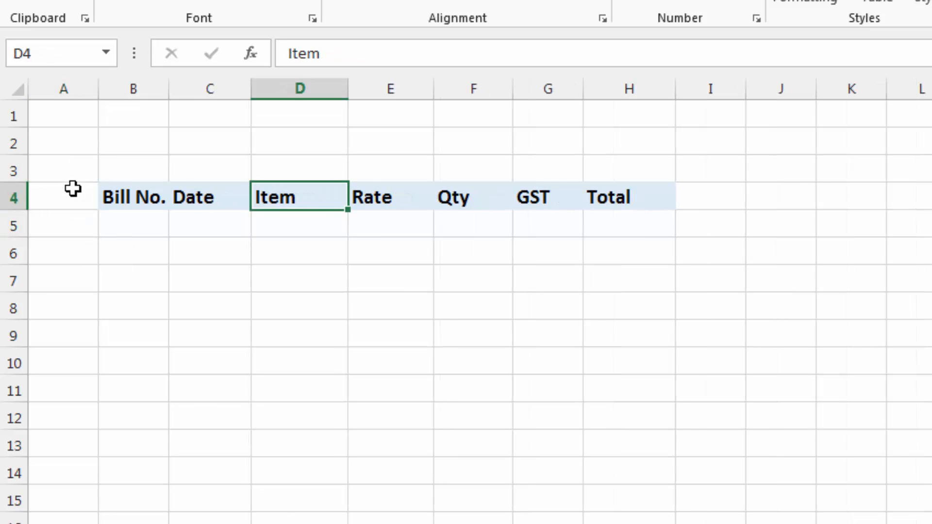
{"action": "left_click", "coordinate": [69, 199]}
{"action": "key", "text": "ctrl+v"}
{"action": "left_click", "coordinate": [69, 225]}
{"action": "left_click_drag", "start_coordinate": [99, 240], "coordinate": [131, 522]}
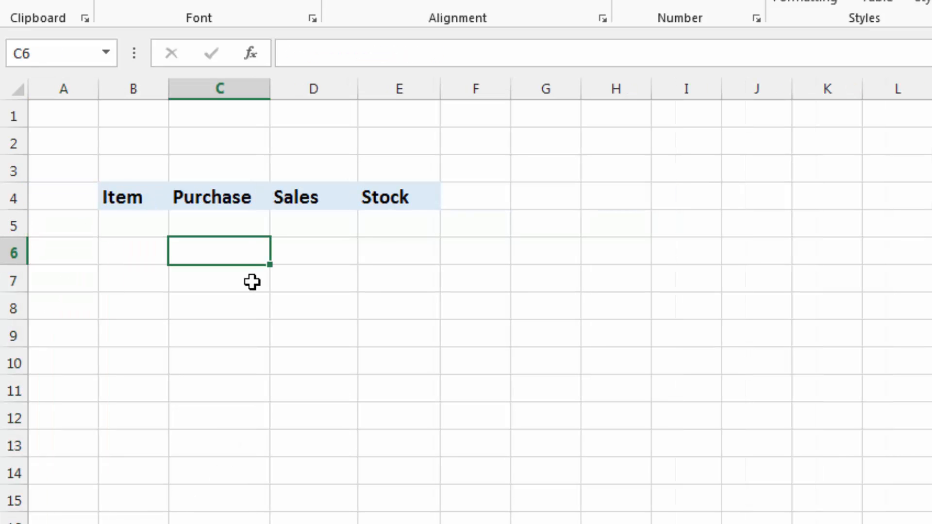
Copy A4:A5 with the S.No. header and formula to A4 of the stock sheet and fill the formula down column A
{"action": "left_click", "coordinate": [66, 194]}
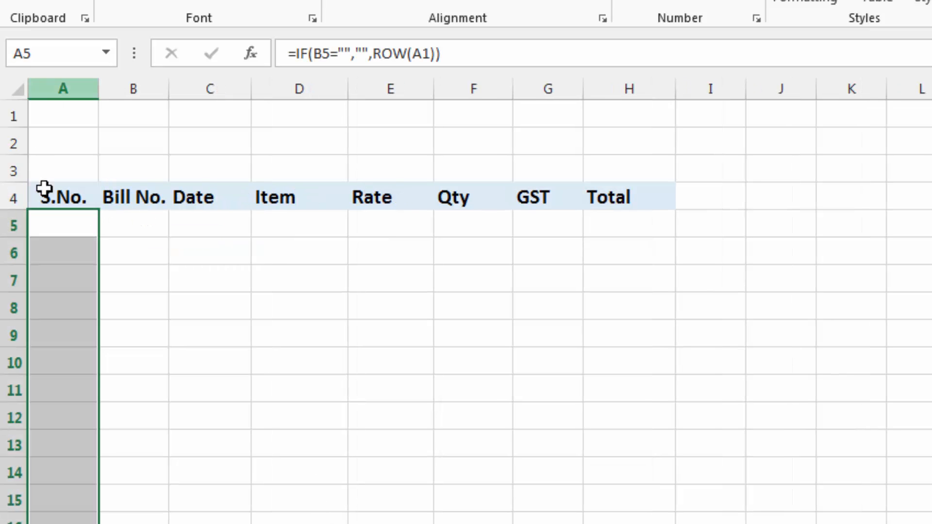
{"action": "left_click_drag", "start_coordinate": [50, 197], "coordinate": [56, 225]}
{"action": "key", "text": "ctrl+c"}
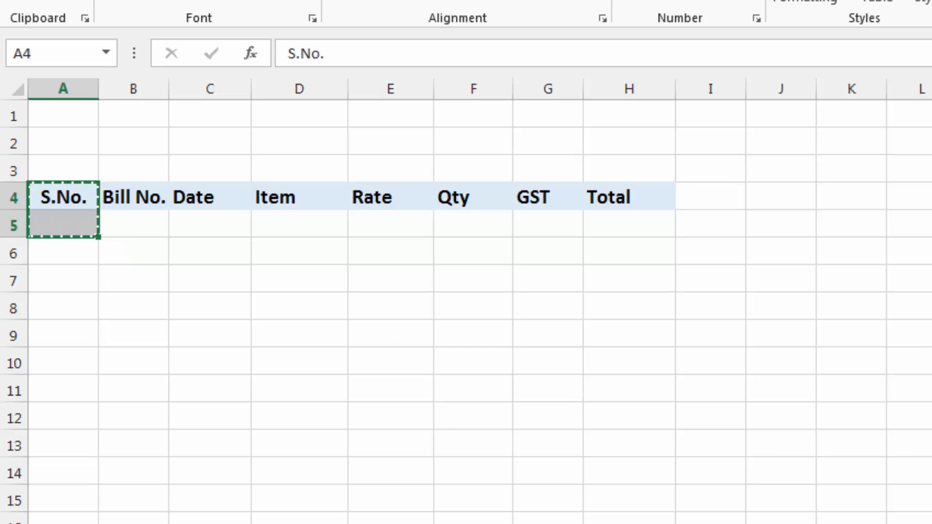
{"action": "left_click", "coordinate": [340, 523]}
{"action": "key", "text": "ctrl+v"}
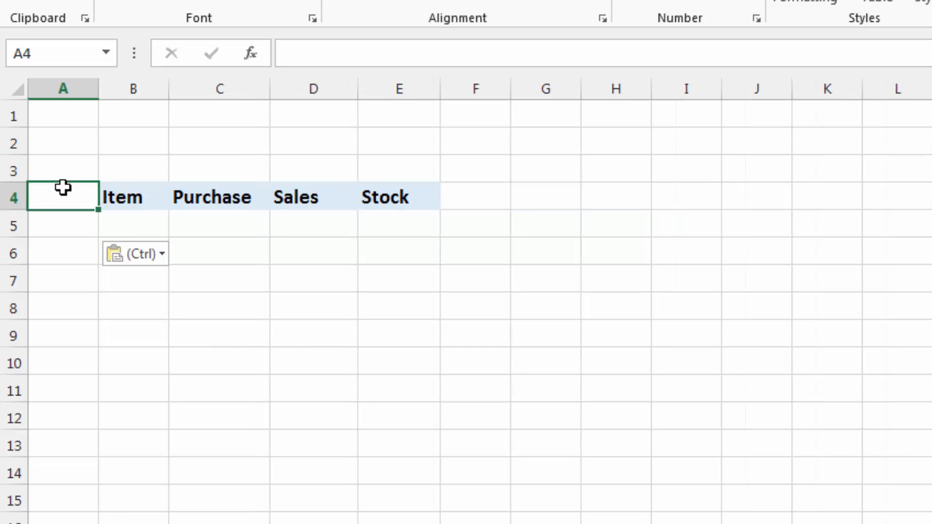
{"action": "left_click", "coordinate": [69, 223]}
{"action": "left_click_drag", "start_coordinate": [100, 240], "coordinate": [99, 520]}
{"action": "left_click", "coordinate": [206, 313]}
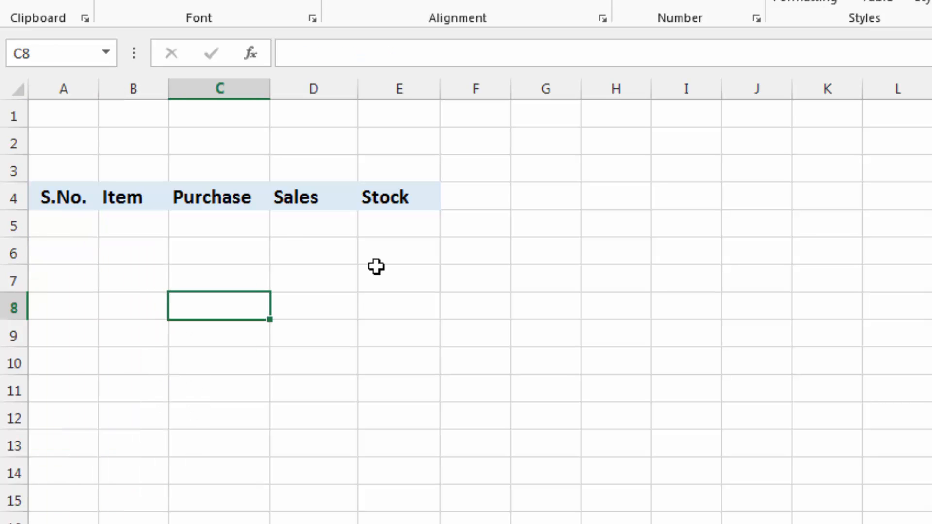
{"action": "left_click", "coordinate": [133, 223]}
{"action": "left_click", "coordinate": [199, 223]}
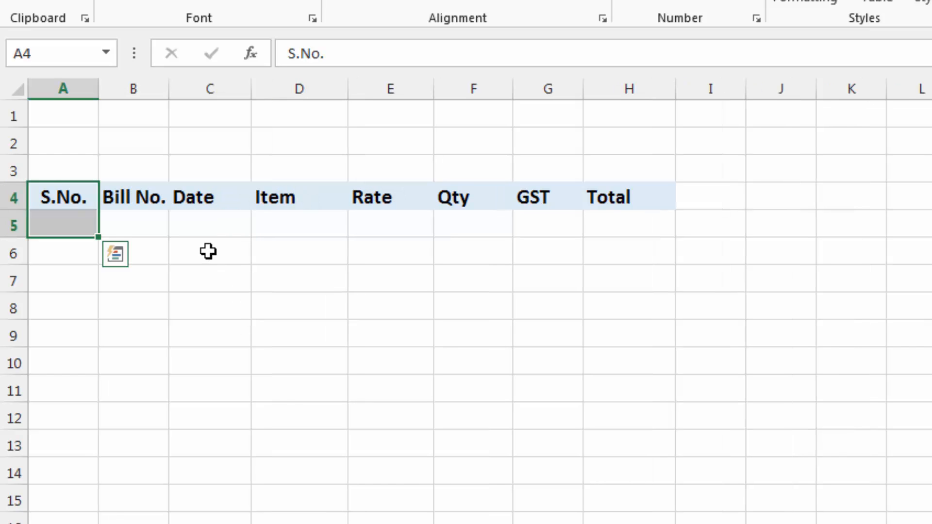
{"action": "left_click", "coordinate": [199, 239]}
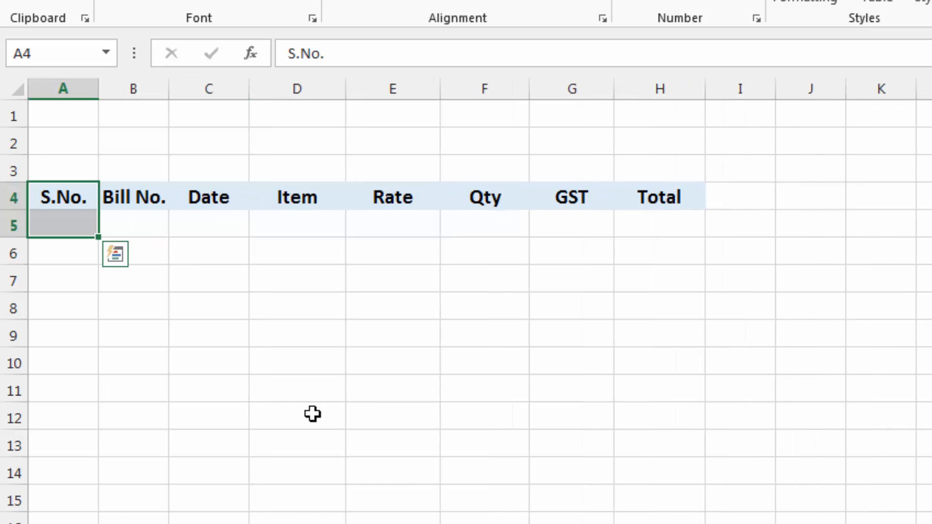
{"action": "left_click", "coordinate": [160, 218]}
{"action": "left_click", "coordinate": [75, 220]}
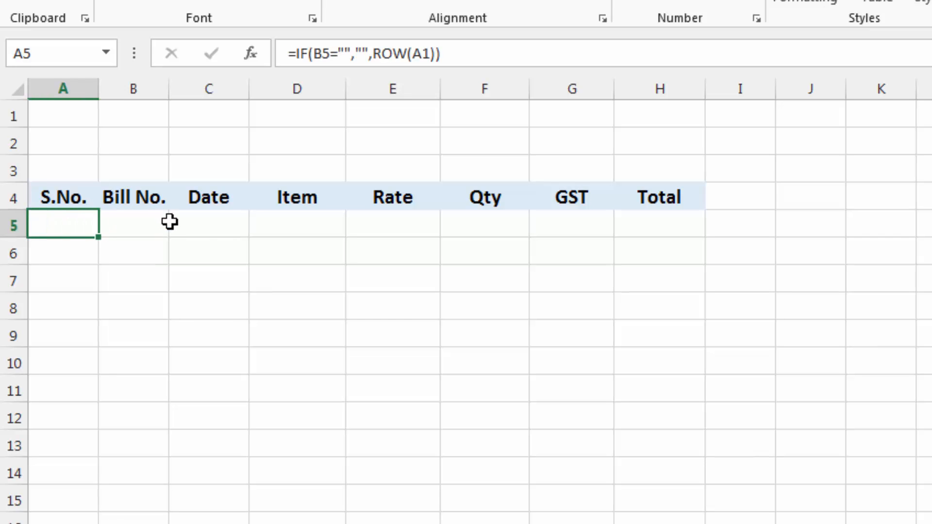
{"action": "left_click", "coordinate": [199, 221]}
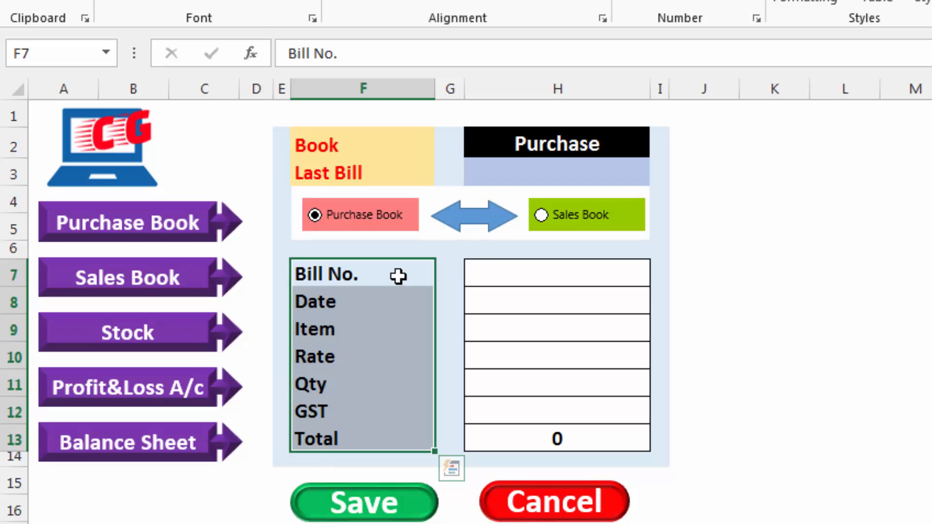
Return to the dashboard sheet, select the Bill No. entry cell H7 and stop the running macro recording
{"action": "left_click", "coordinate": [395, 275]}
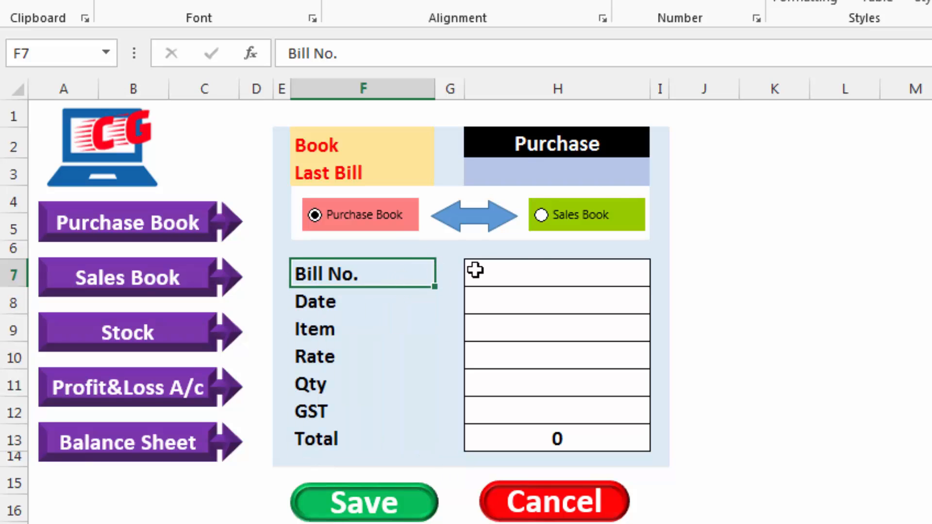
{"action": "left_click", "coordinate": [569, 275]}
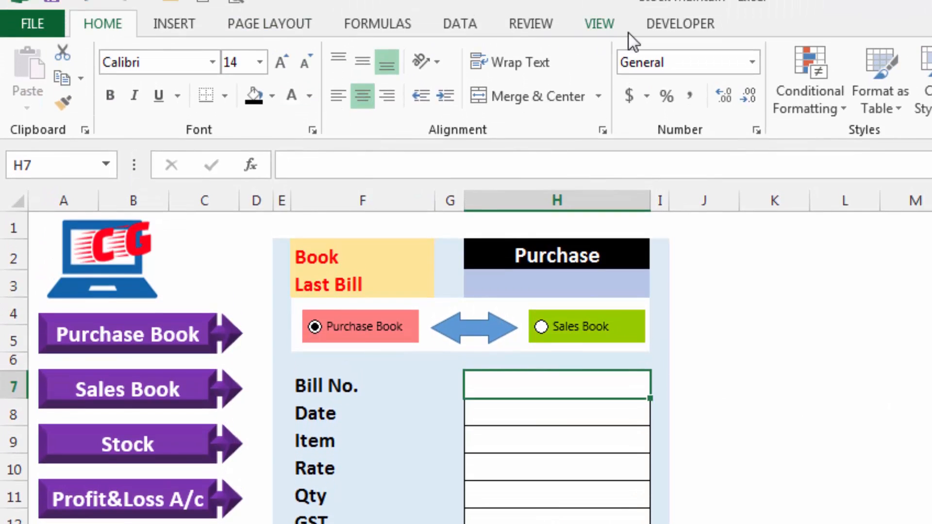
{"action": "left_click", "coordinate": [661, 24]}
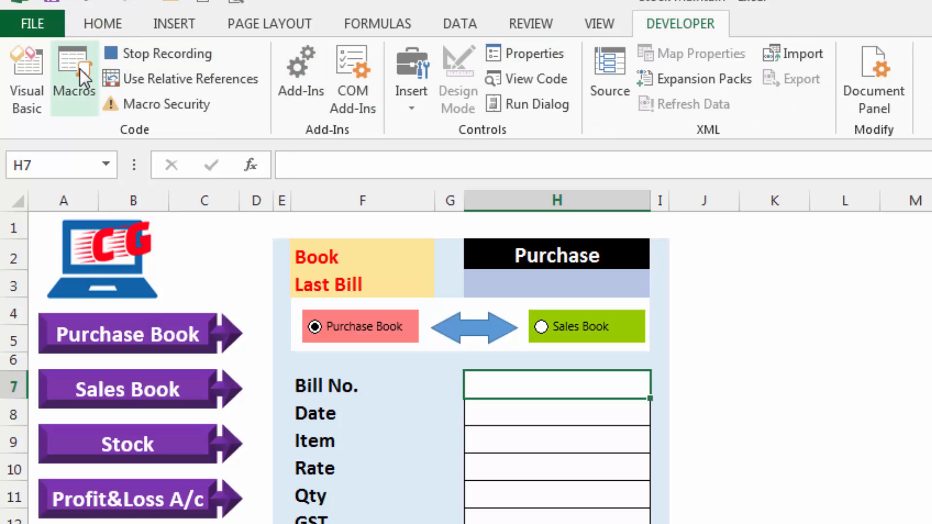
{"action": "left_click", "coordinate": [145, 53]}
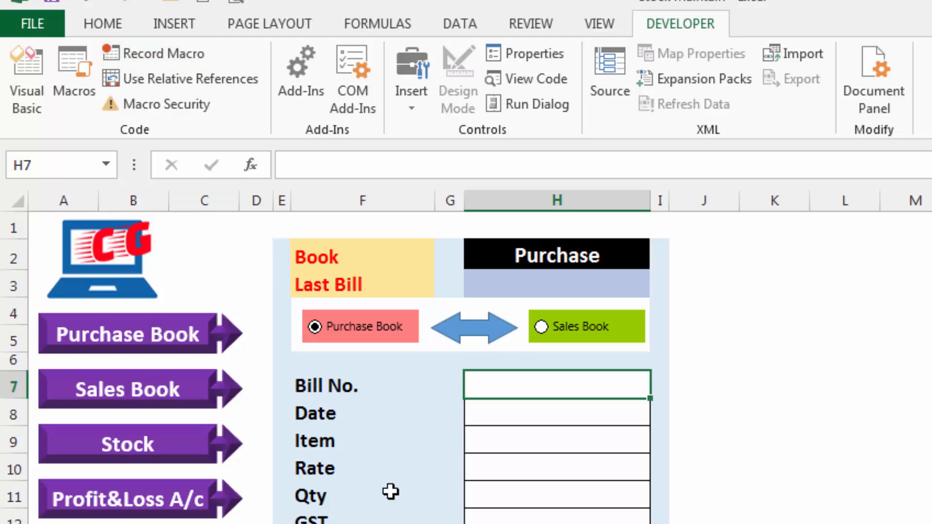
Delete the macro fil of Stock Maintain sample.xlsm and check the remaining macro list
{"action": "left_click", "coordinate": [69, 73]}
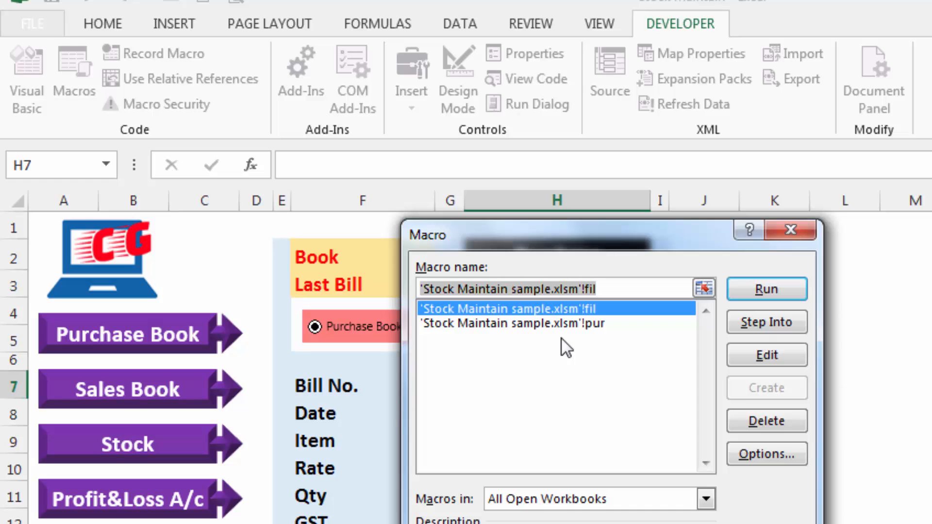
{"action": "left_click", "coordinate": [767, 421]}
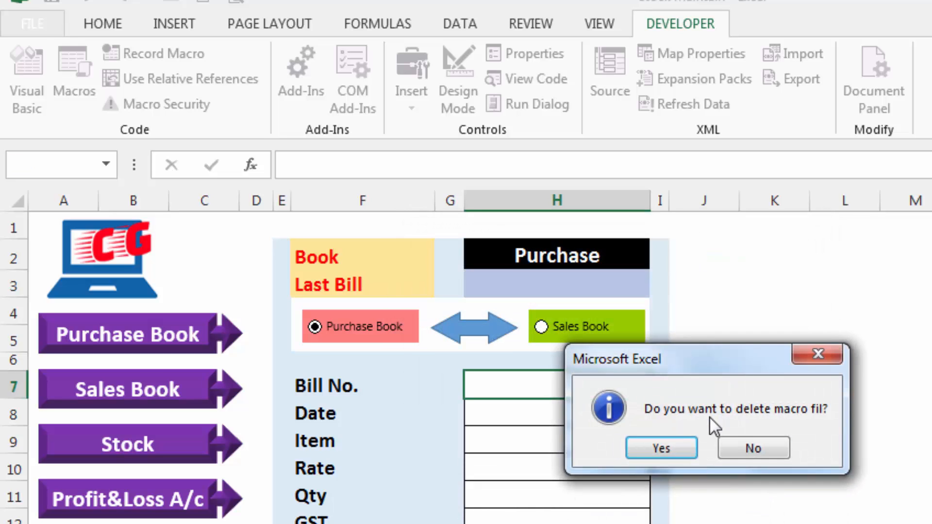
{"action": "left_click", "coordinate": [660, 446]}
{"action": "left_click", "coordinate": [80, 70]}
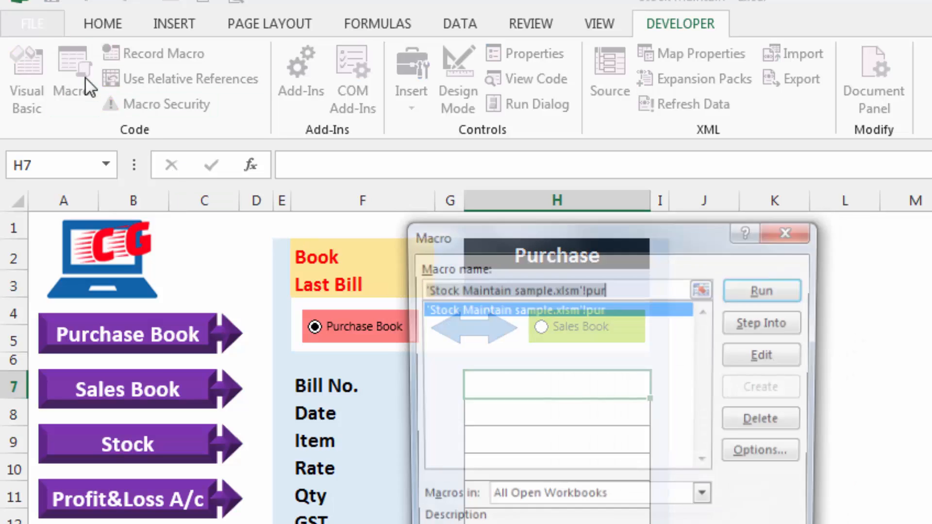
{"action": "key", "text": "Escape"}
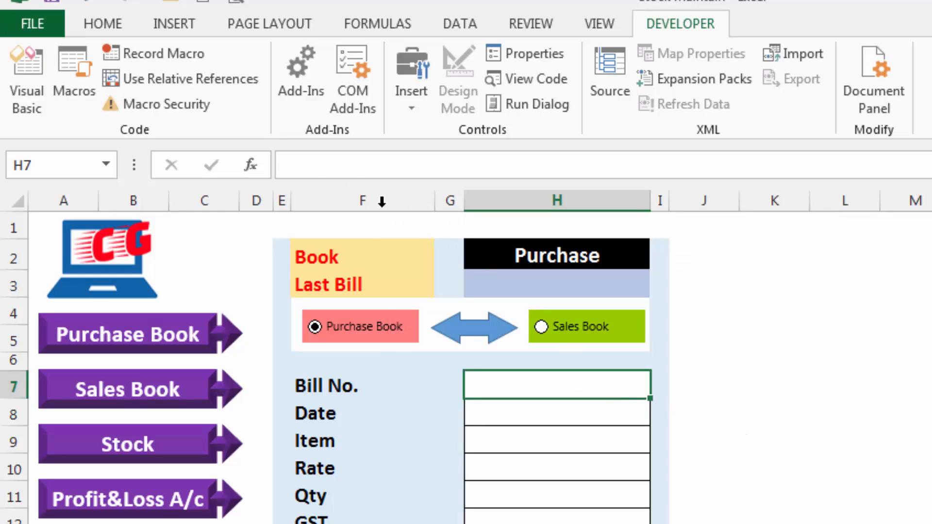
Start recording a new macro named Purchase, stored in this workbook
{"action": "left_click", "coordinate": [156, 53]}
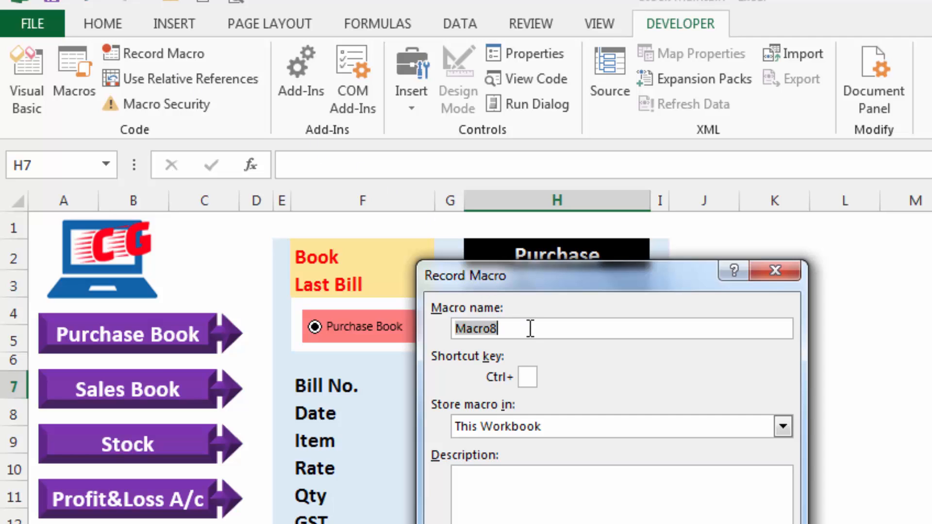
{"action": "type", "text": "Purchase"}
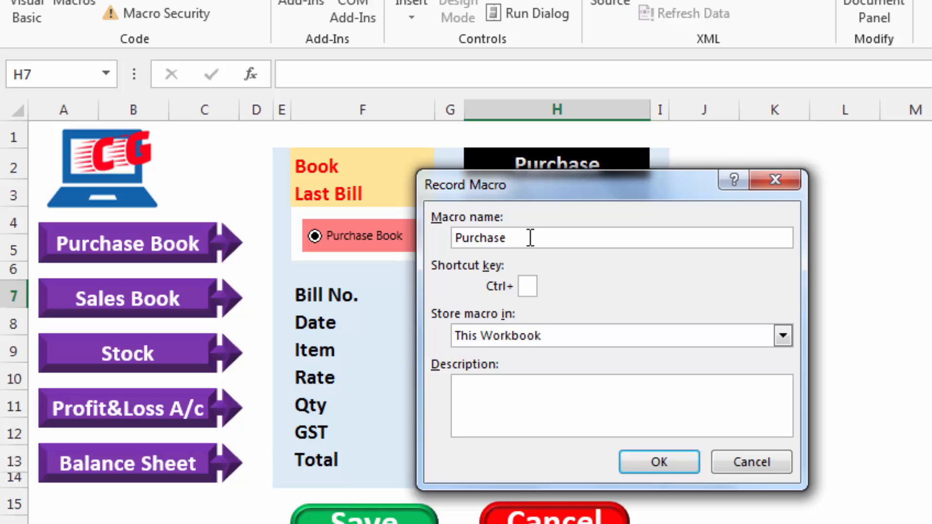
{"action": "left_click", "coordinate": [650, 463]}
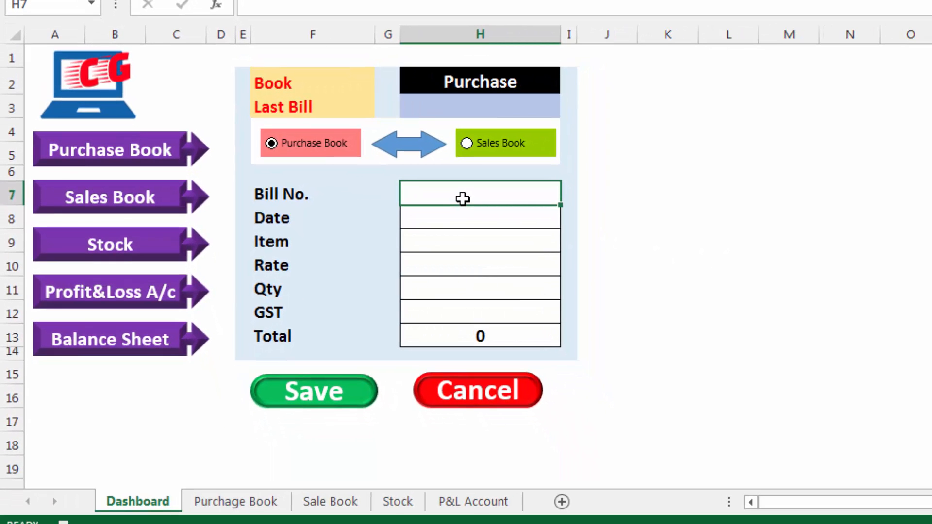
Select the dashboard entry cells H7 through H13 individually, from Bill No. to Total, and copy them
{"action": "left_click", "coordinate": [461, 219]}
{"action": "left_click", "coordinate": [461, 243]}
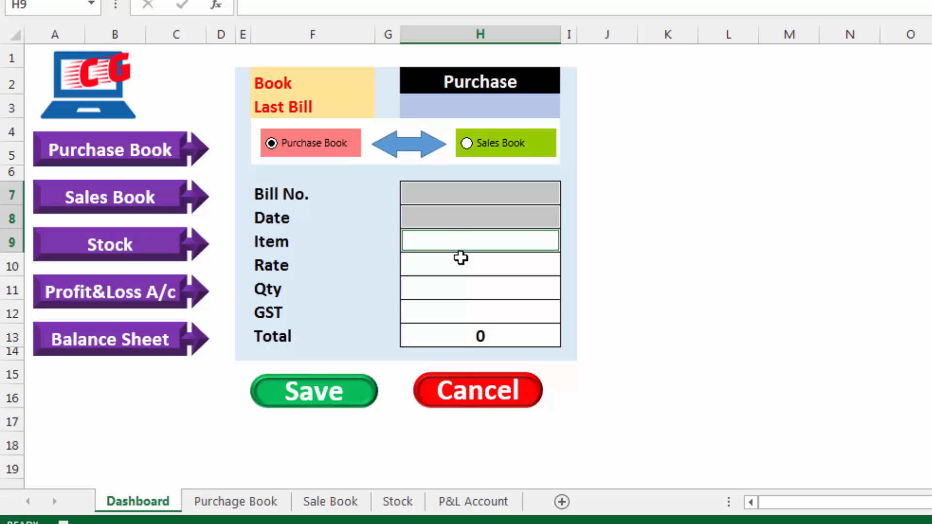
{"action": "left_click", "coordinate": [461, 261]}
{"action": "left_click", "coordinate": [462, 284]}
{"action": "left_click", "coordinate": [462, 311]}
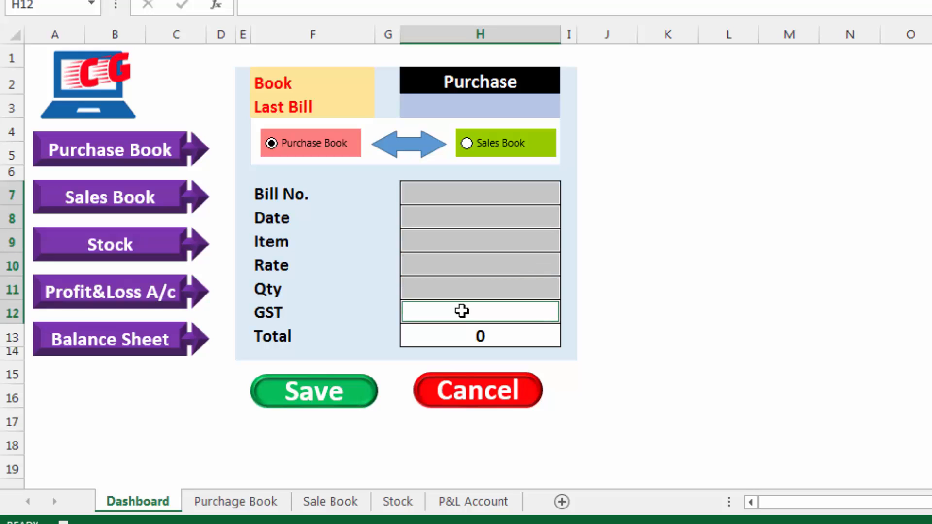
{"action": "left_click", "coordinate": [492, 336]}
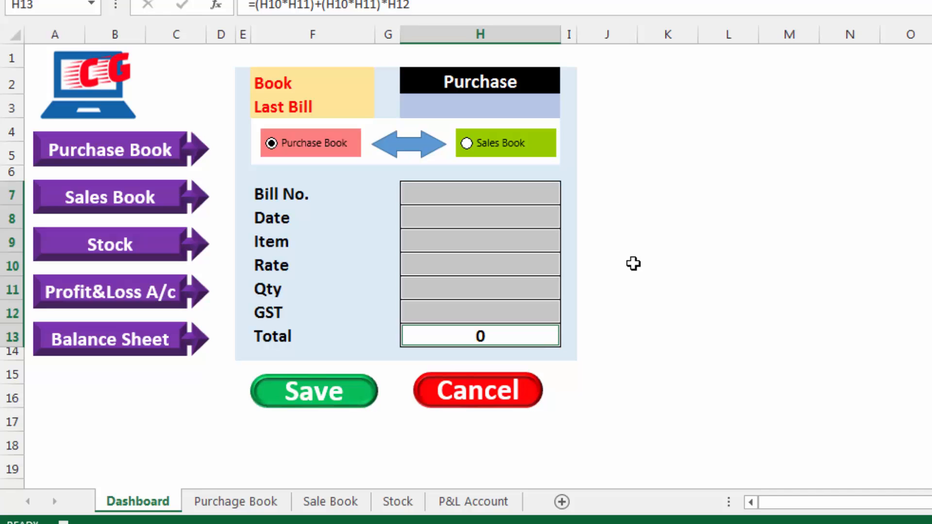
{"action": "key", "text": "ctrl+c"}
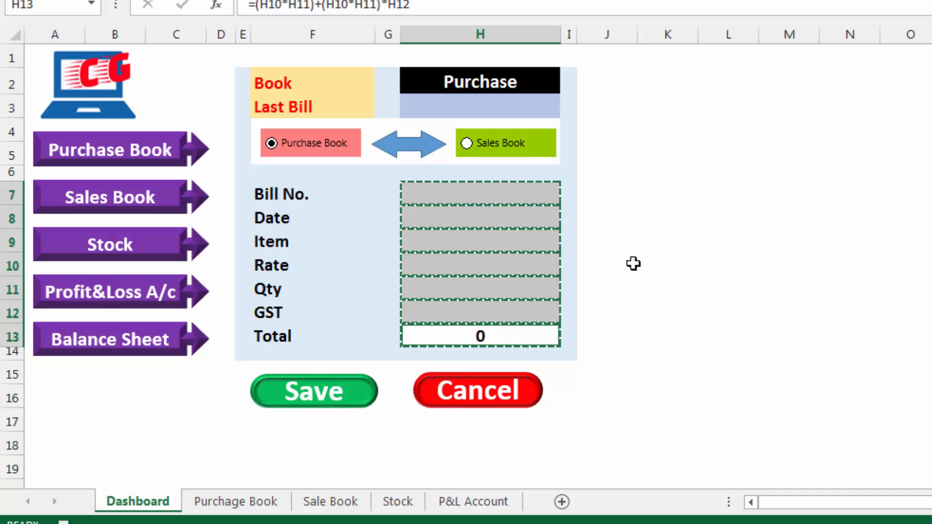
On the Purchage Book sheet, jump from B7 up to the last filled cell and record the move down to B5 with relative references
{"action": "left_click", "coordinate": [238, 502]}
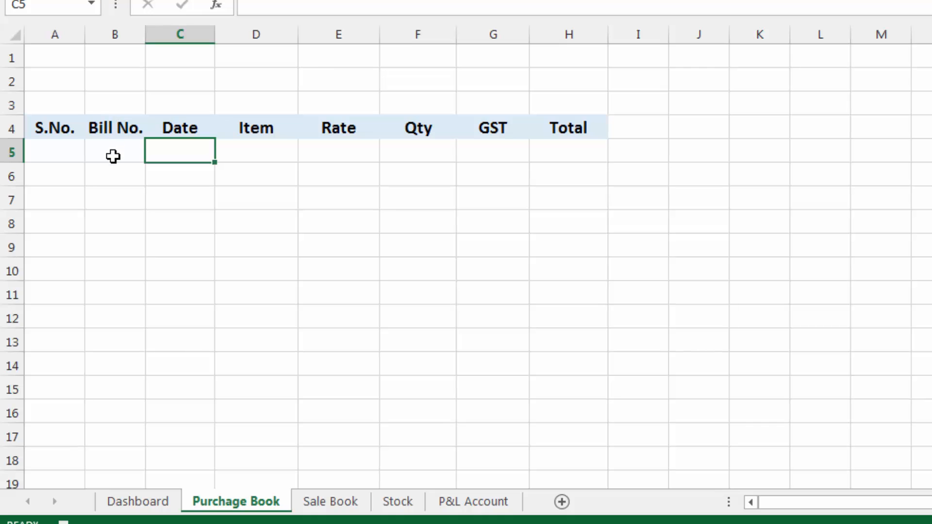
{"action": "left_click", "coordinate": [111, 195]}
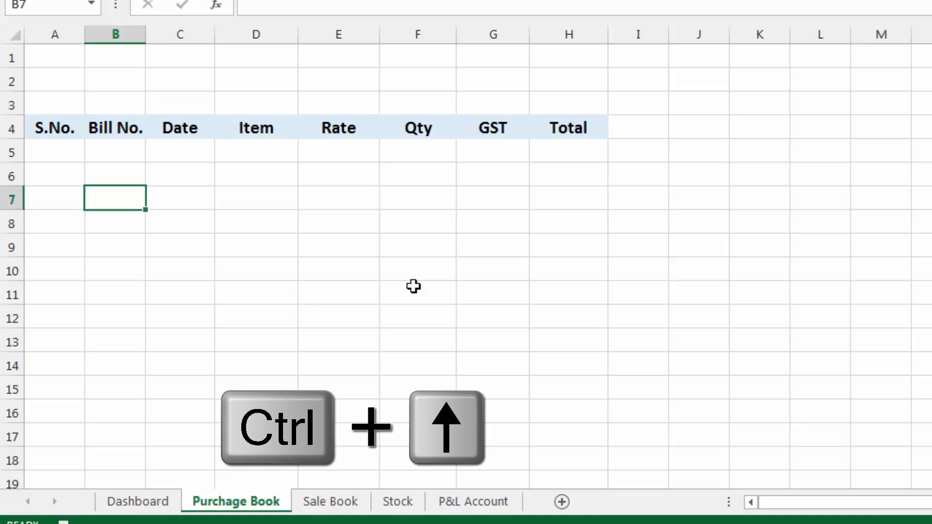
{"action": "key", "text": "ctrl+Up"}
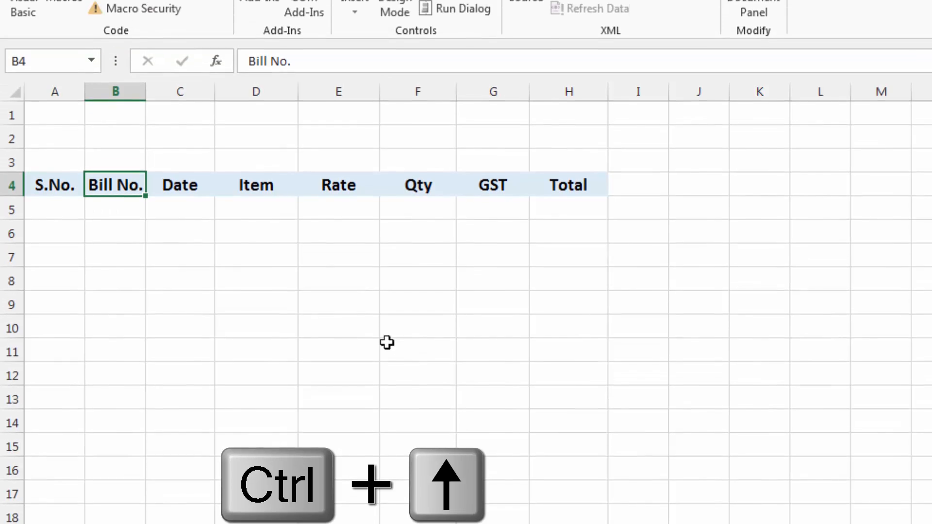
{"action": "left_click", "coordinate": [163, 44]}
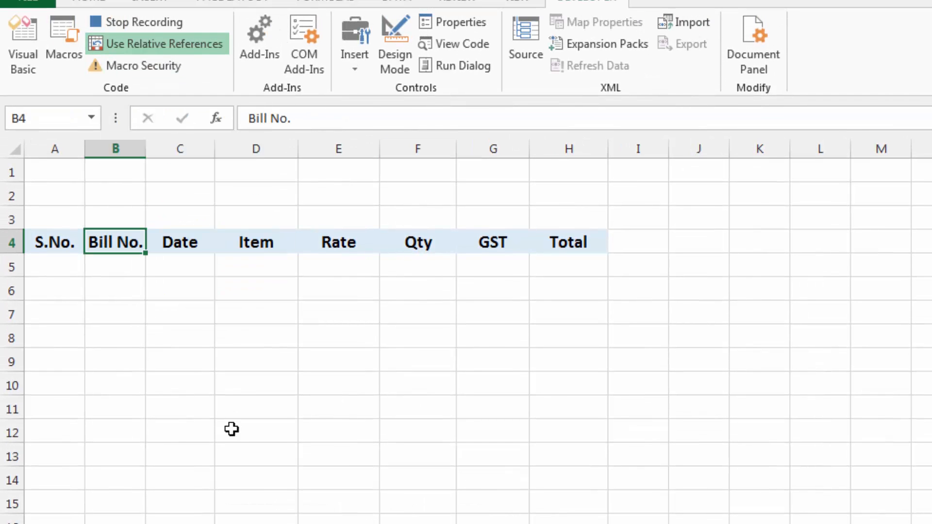
{"action": "key", "text": "Down"}
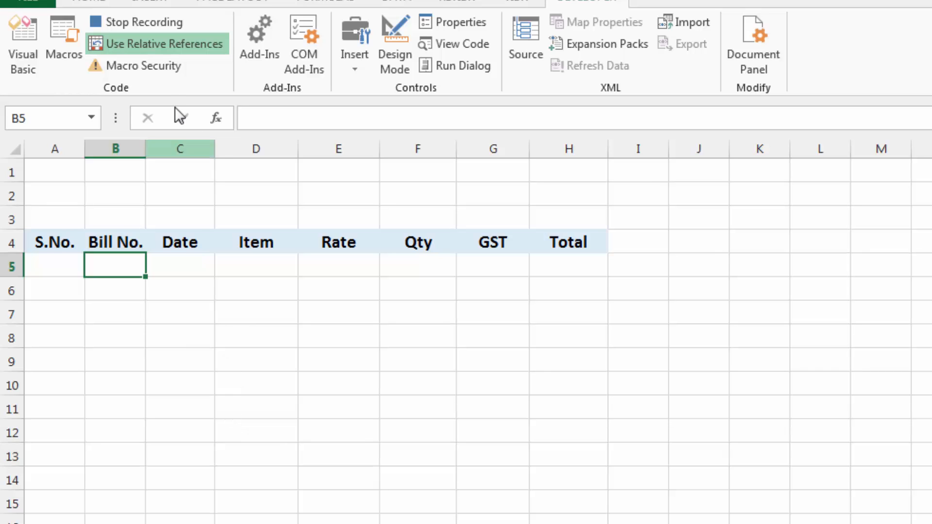
{"action": "left_click", "coordinate": [147, 42]}
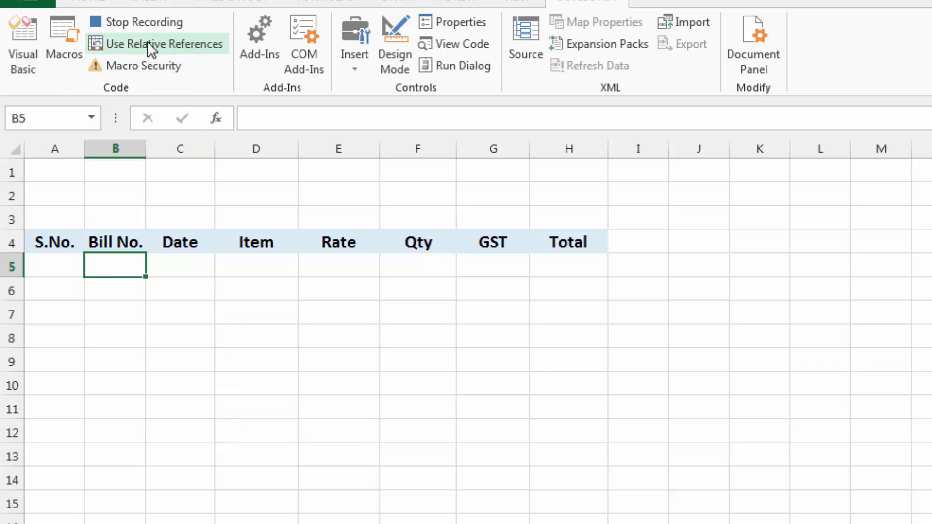
Paste the copied form entries at B5 as transposed values and move the selection down to B6
{"action": "right_click", "coordinate": [118, 261]}
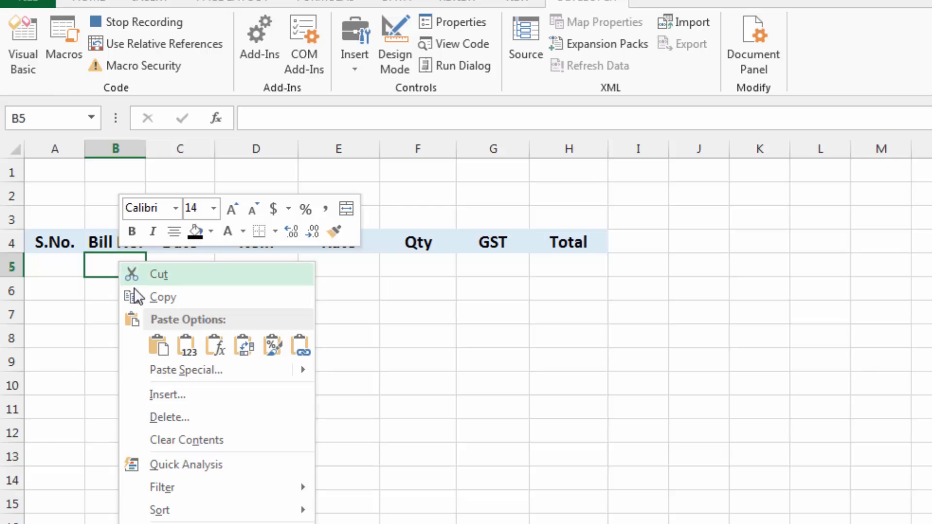
{"action": "left_click", "coordinate": [155, 370]}
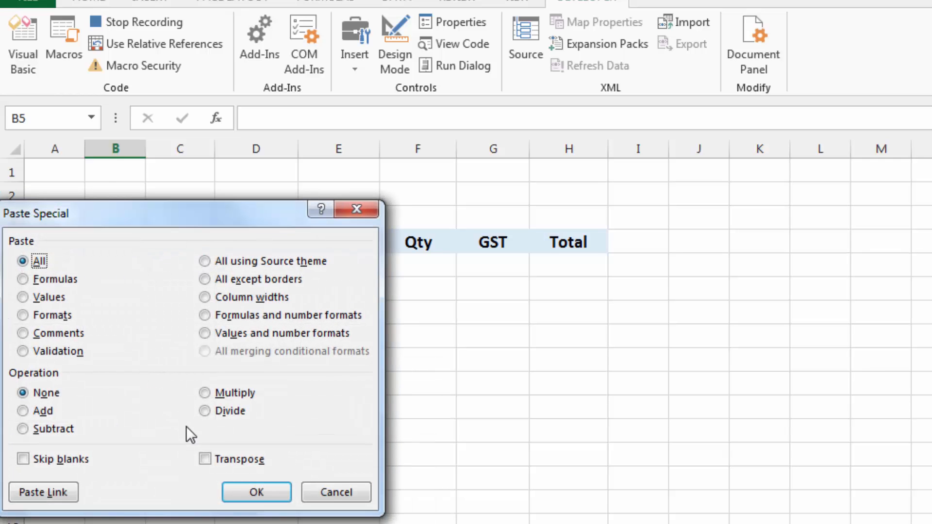
{"action": "left_click", "coordinate": [205, 459]}
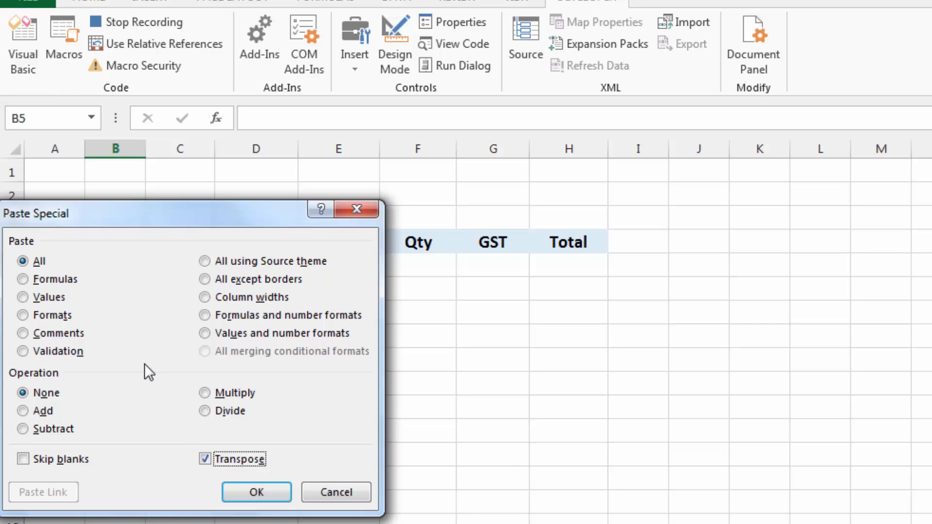
{"action": "left_click", "coordinate": [24, 298]}
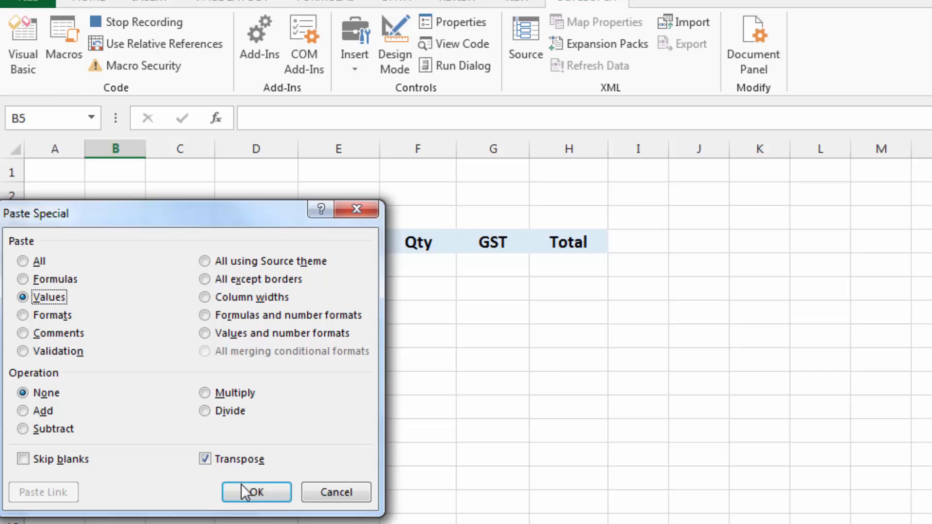
{"action": "left_click", "coordinate": [253, 495]}
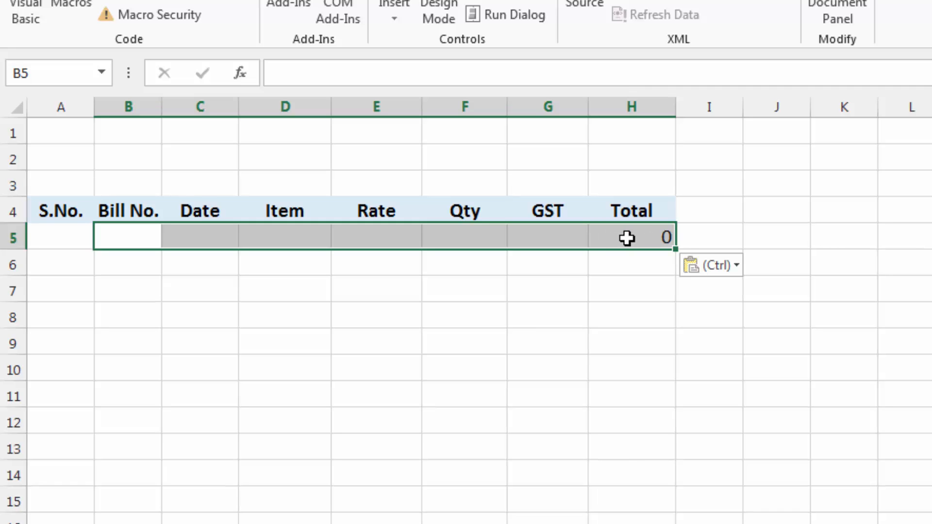
{"action": "left_click", "coordinate": [120, 240]}
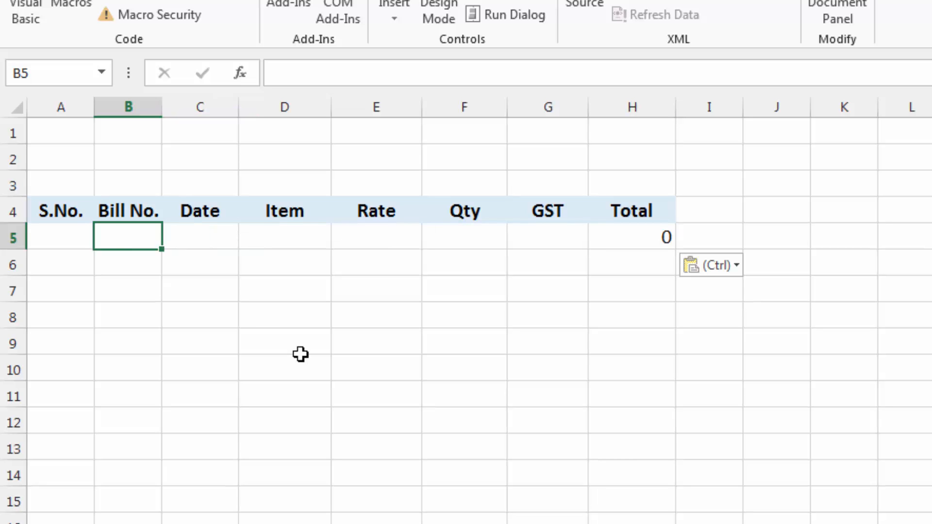
{"action": "key", "text": "Down"}
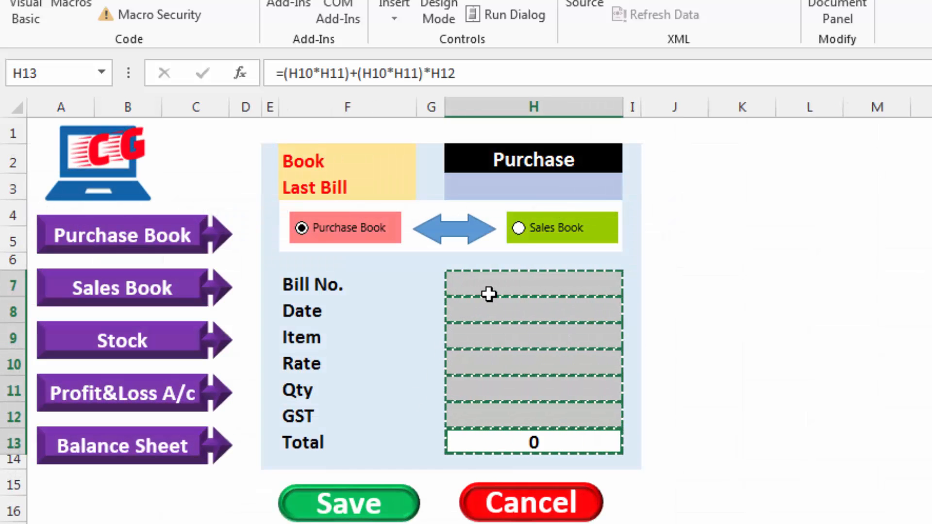
On the dashboard, select the entry cells H7 to H12, cancel the copy mode and reselect the Bill No. cell H7
{"action": "left_click", "coordinate": [491, 288]}
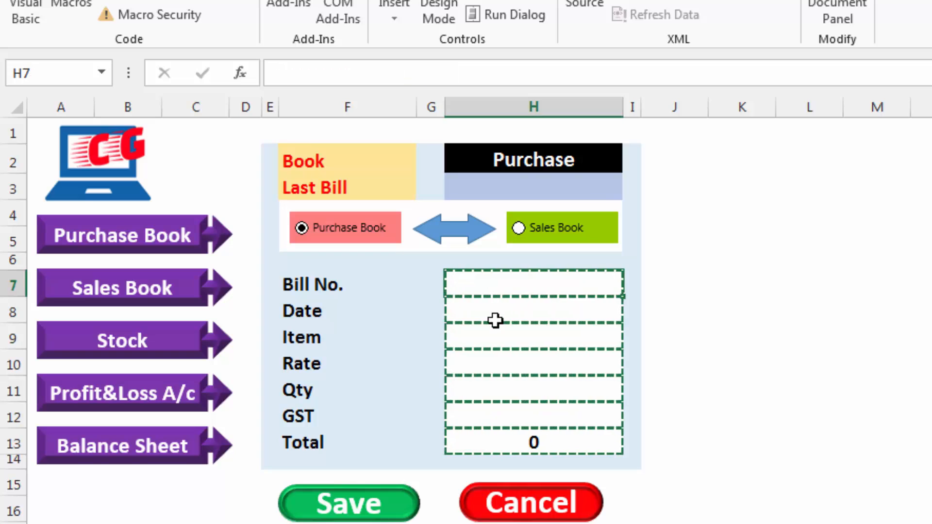
{"action": "left_click", "coordinate": [496, 316], "text": "ctrl"}
{"action": "left_click", "coordinate": [498, 337], "text": "ctrl"}
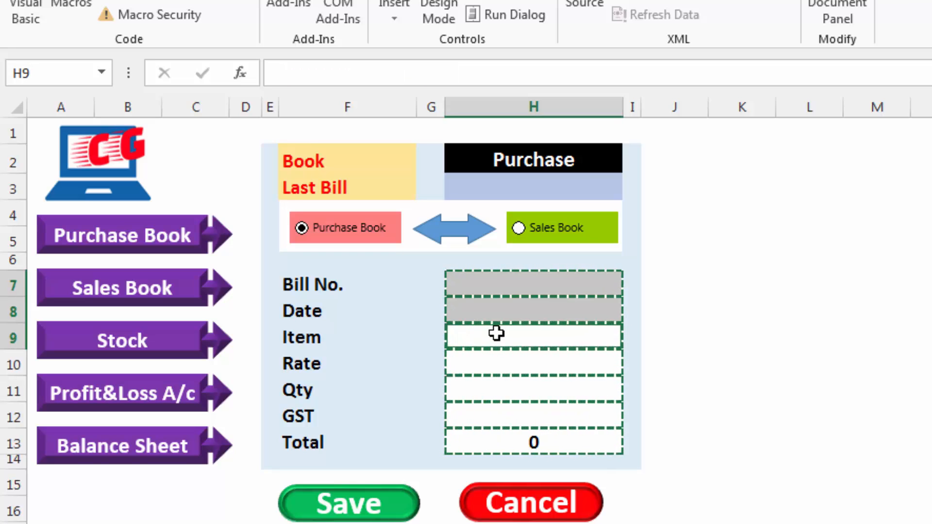
{"action": "left_click", "coordinate": [498, 361], "text": "ctrl"}
{"action": "left_click", "coordinate": [499, 387], "text": "ctrl"}
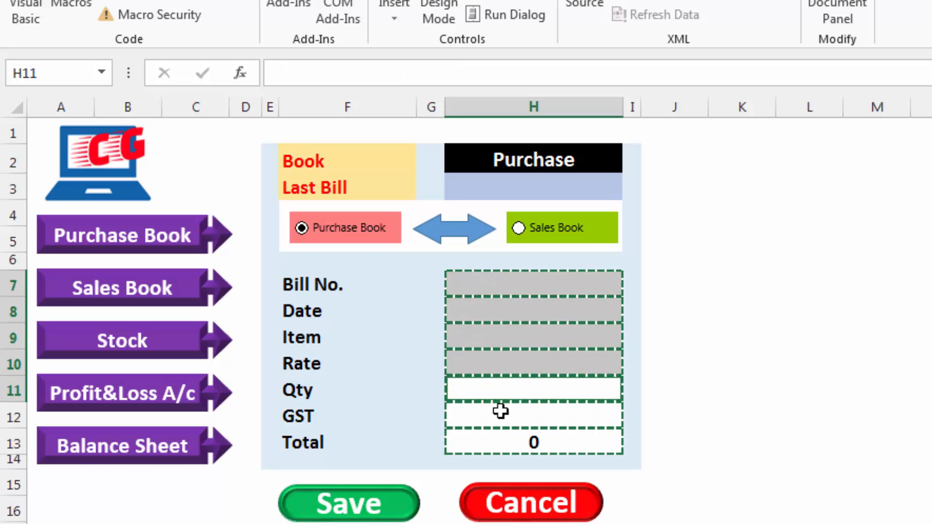
{"action": "left_click", "coordinate": [500, 411], "text": "ctrl"}
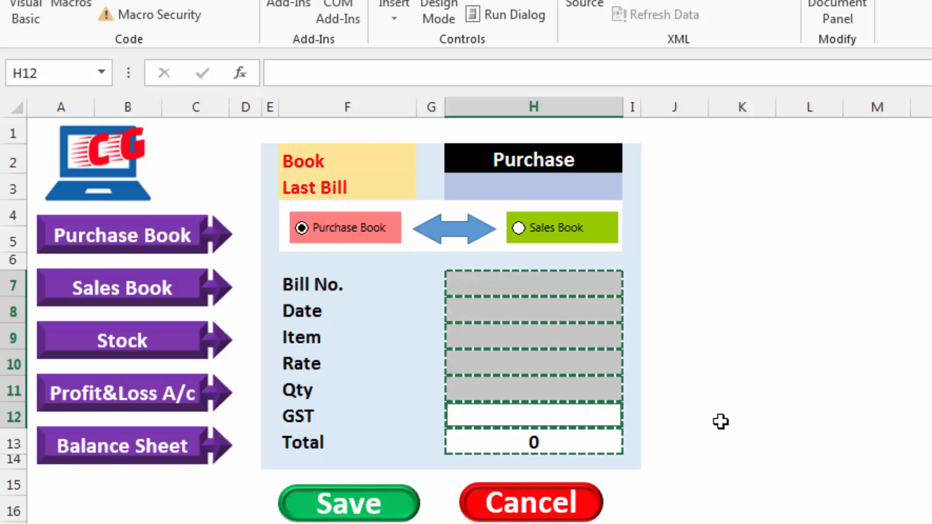
{"action": "key", "text": "Escape"}
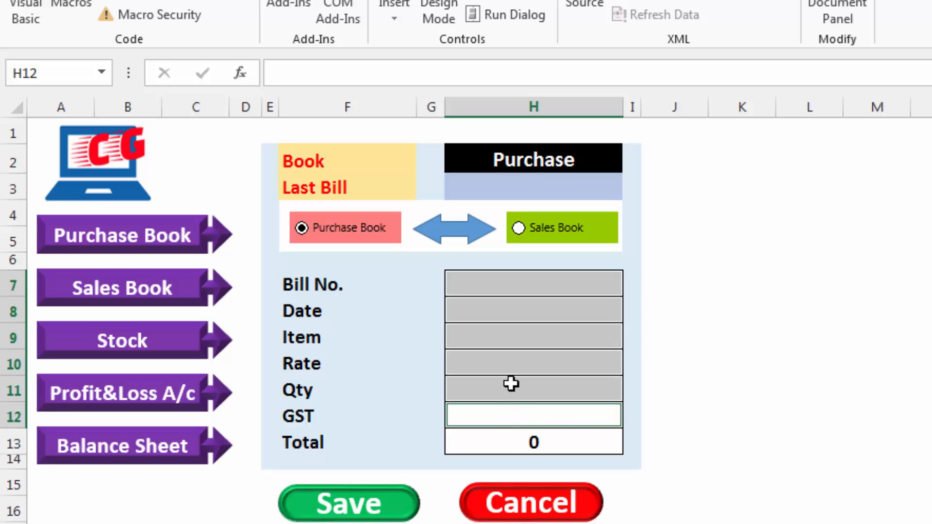
{"action": "left_click", "coordinate": [515, 290]}
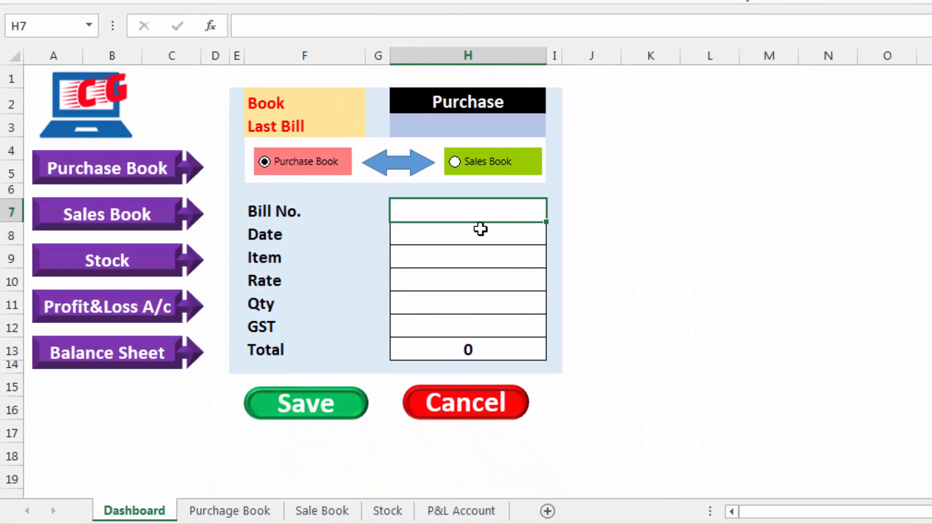
Examine the Bill No. column of the Purchage Book sheet, from header B4 down to the empty rows below the pasted record
{"action": "left_click", "coordinate": [243, 512]}
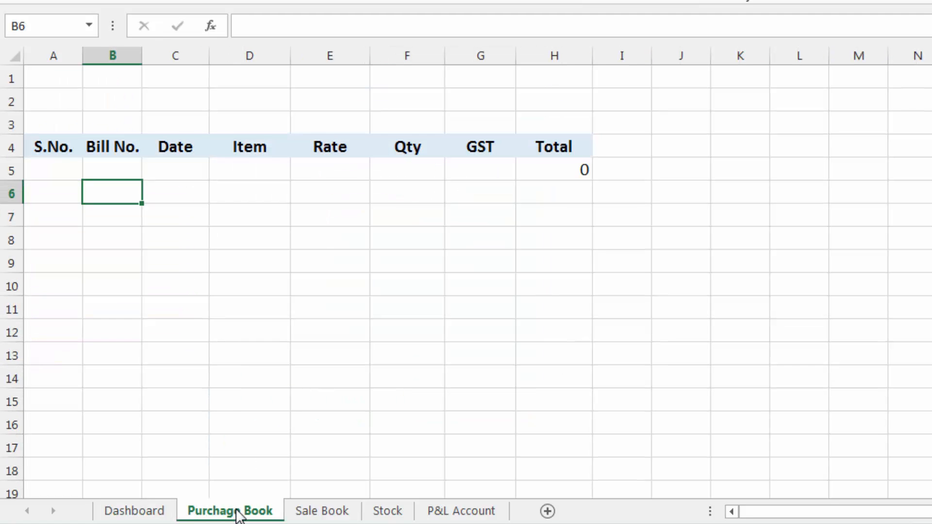
{"action": "left_click", "coordinate": [111, 280]}
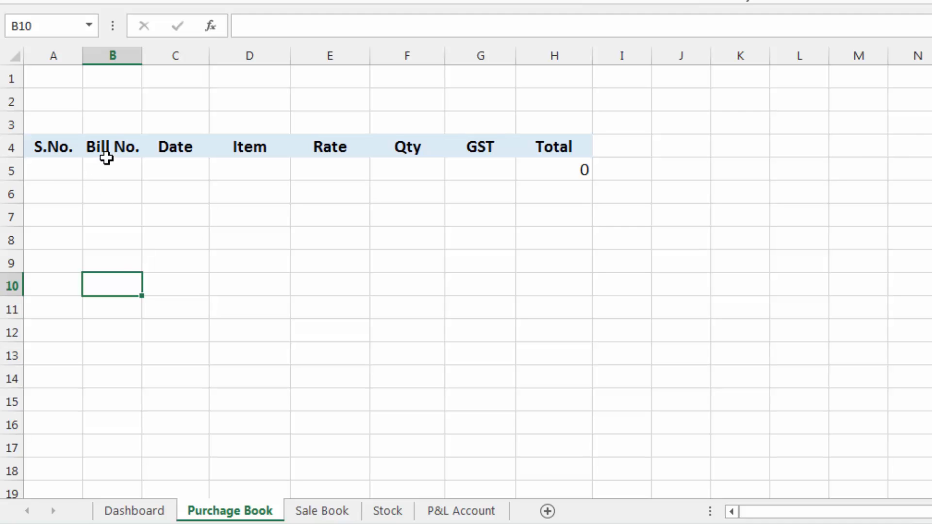
{"action": "left_click", "coordinate": [112, 387]}
{"action": "left_click", "coordinate": [106, 298]}
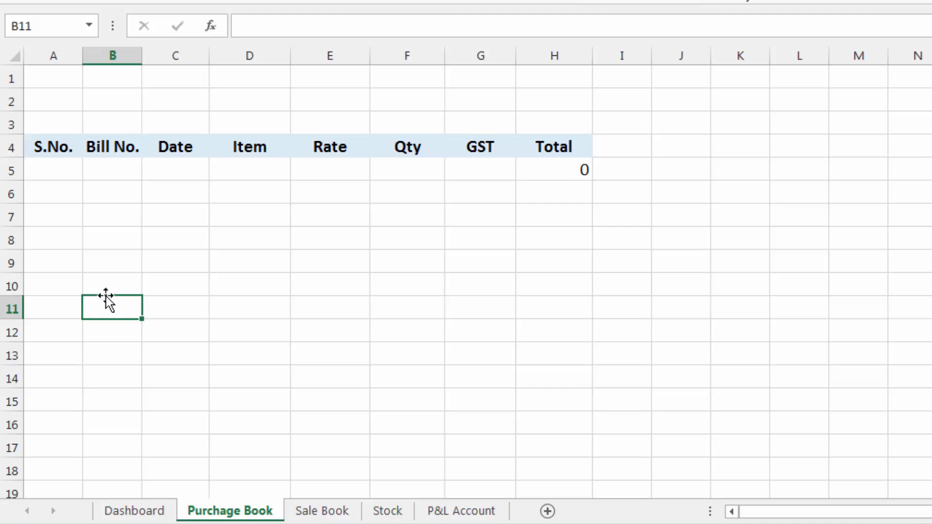
{"action": "left_click", "coordinate": [104, 288]}
{"action": "left_click", "coordinate": [106, 139]}
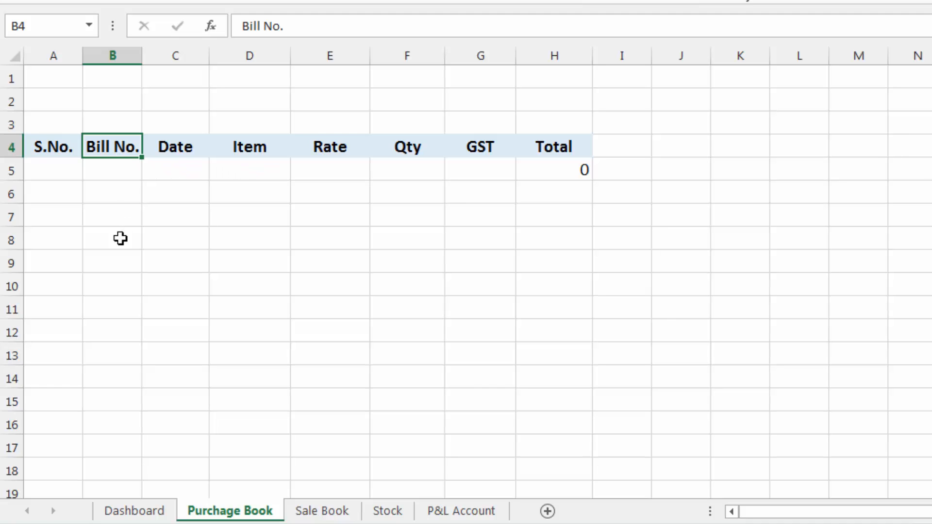
{"action": "left_click", "coordinate": [115, 433]}
{"action": "left_click", "coordinate": [112, 197]}
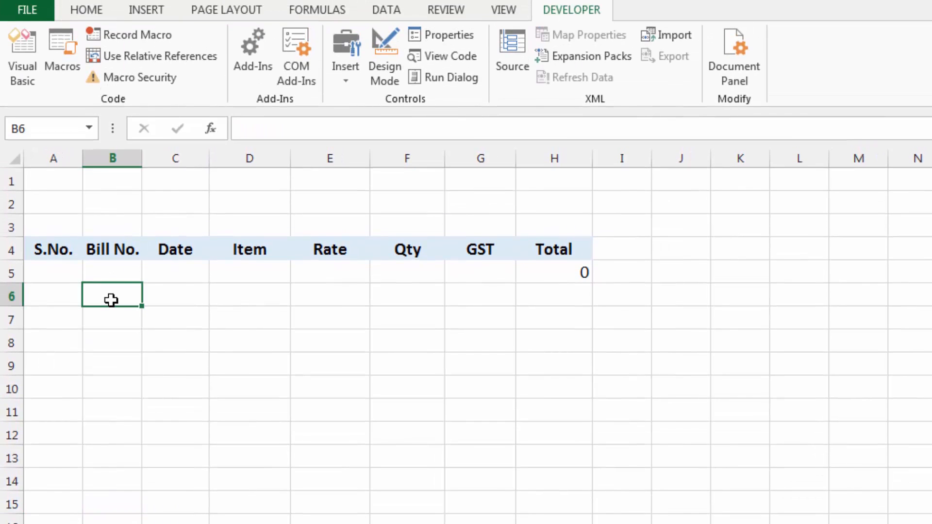
Edit the Purchase macro's code so the range selected on the Purchage Book sheet is B7000, and return to the workbook
{"action": "left_click", "coordinate": [63, 57]}
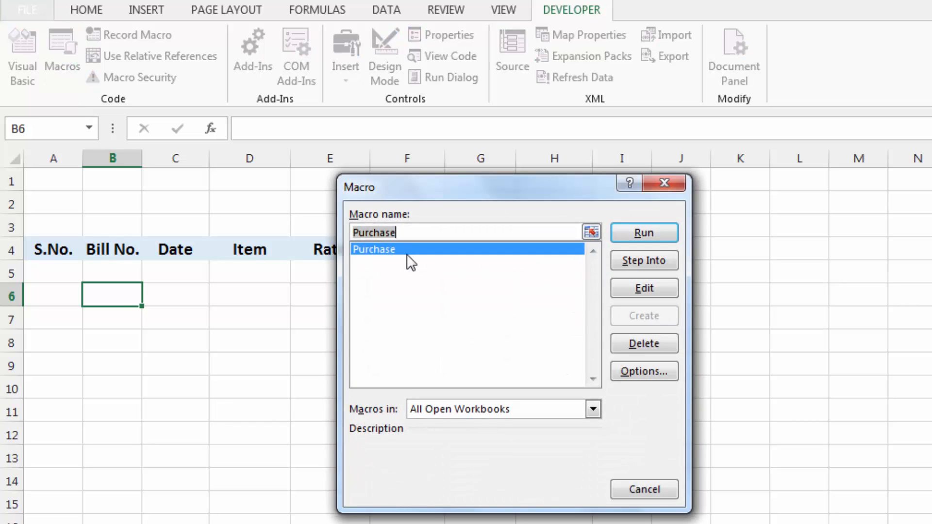
{"action": "left_click", "coordinate": [640, 287]}
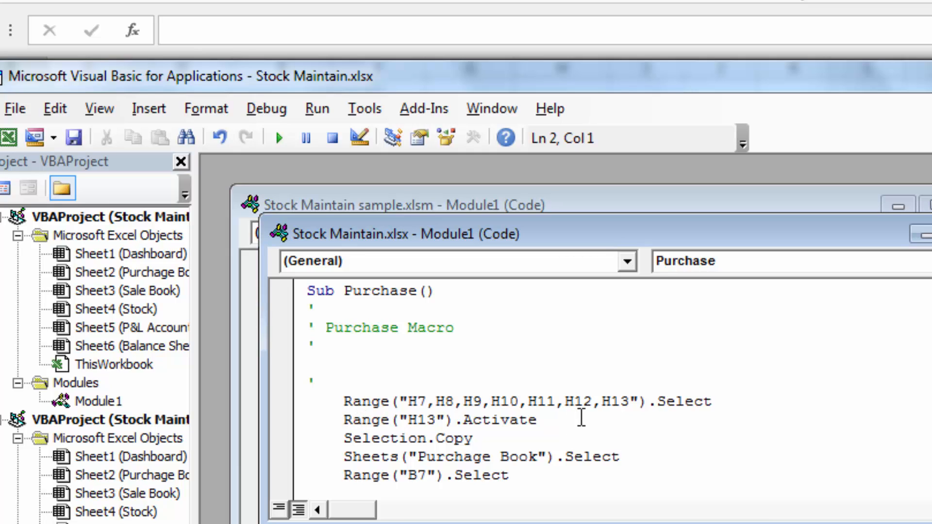
{"action": "left_click", "coordinate": [490, 457]}
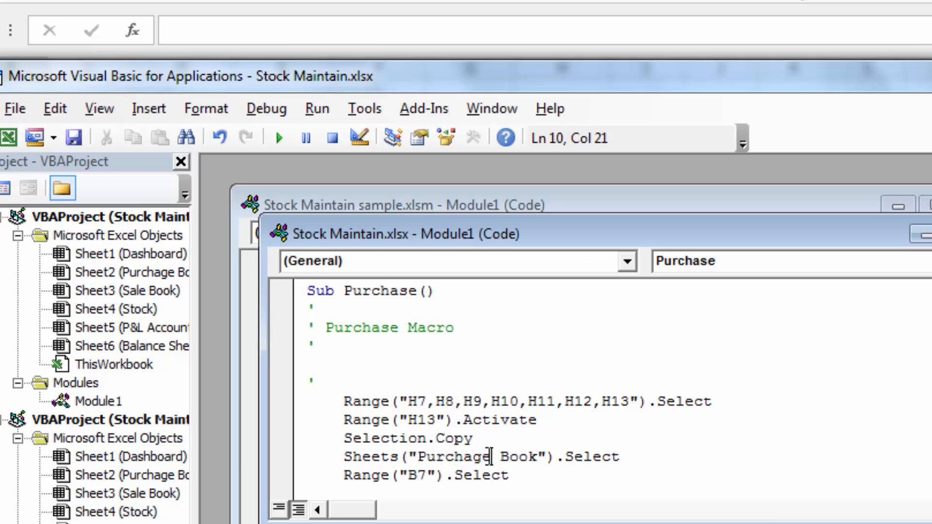
{"action": "scroll", "coordinate": [567, 452], "scroll_direction": "down", "scroll_amount": 1}
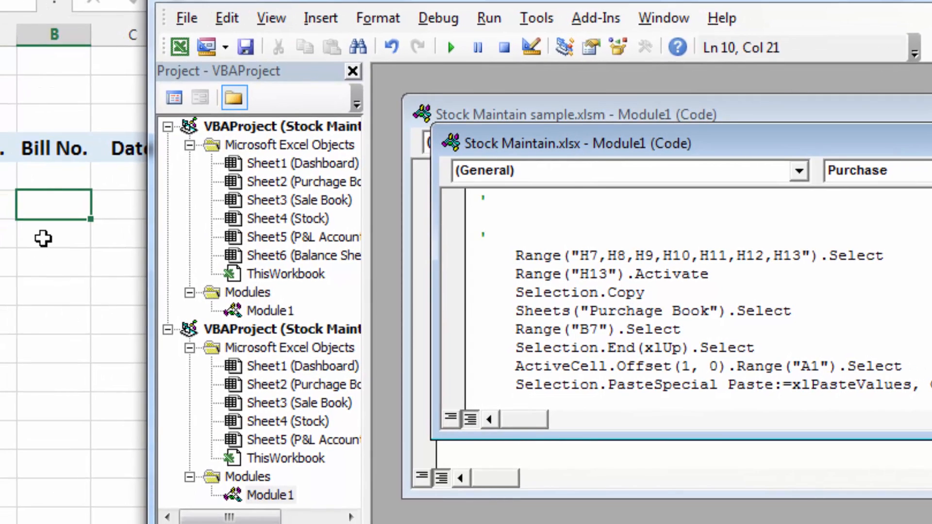
{"action": "left_click", "coordinate": [598, 328]}
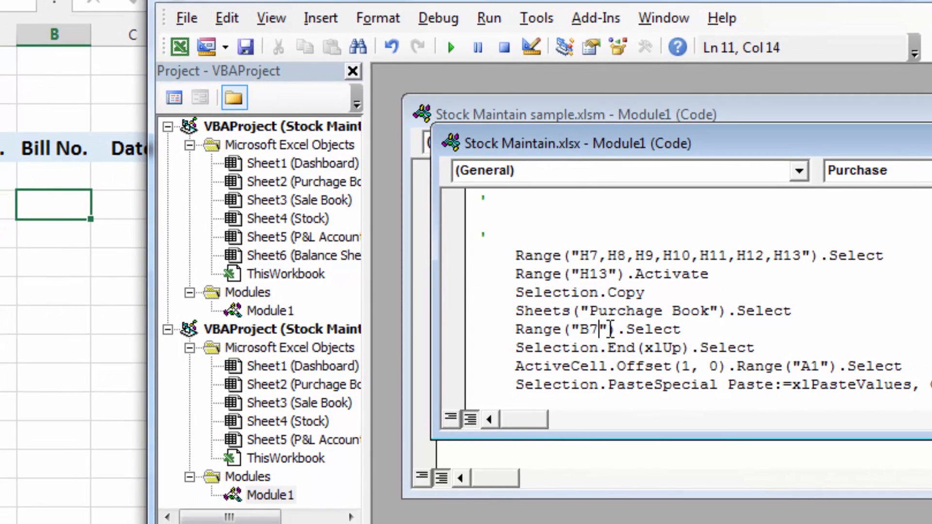
{"action": "type", "text": "000"}
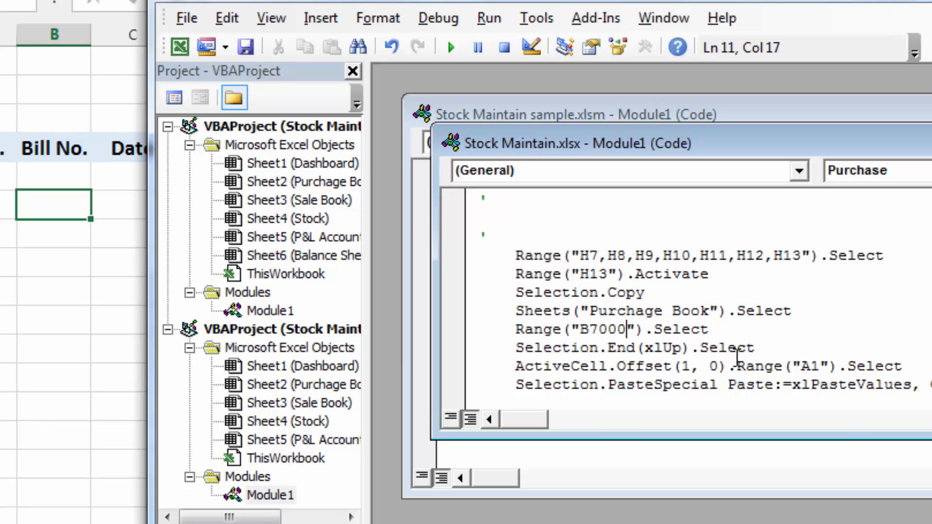
{"action": "scroll", "coordinate": [738, 358], "scroll_direction": "down", "scroll_amount": 3}
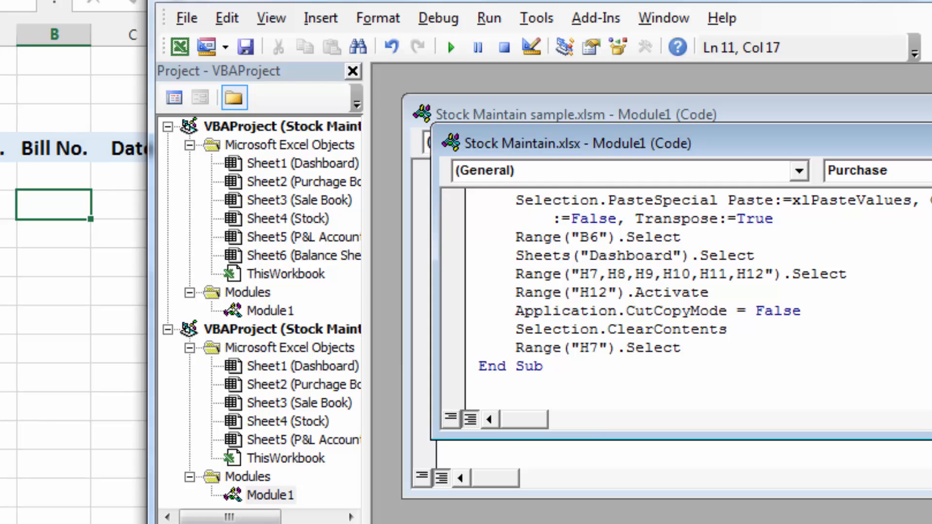
{"action": "key", "text": "alt+F11"}
On the dashboard's purchase form, enter Bill No. 101 and the date 04-04-20
{"action": "key", "text": "ctrl+Page_Up"}
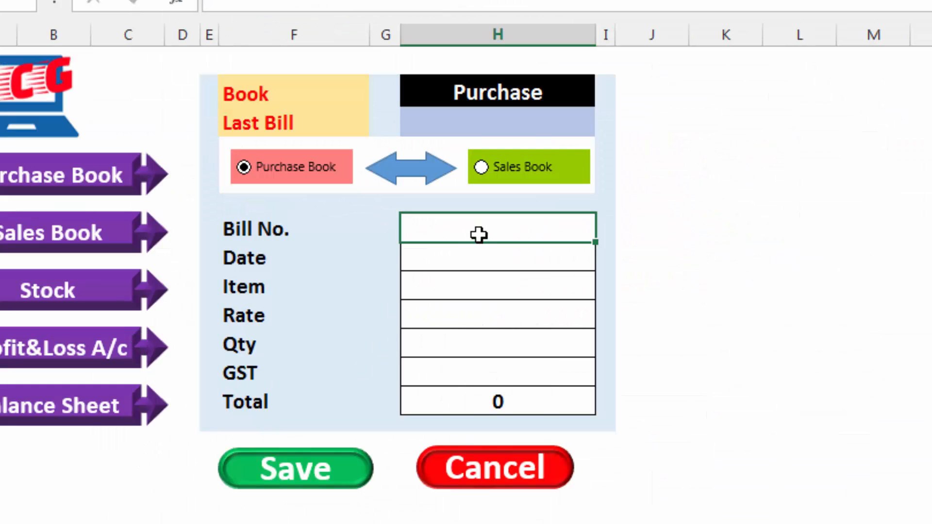
{"action": "type", "text": "101"}
{"action": "key", "text": "Return"}
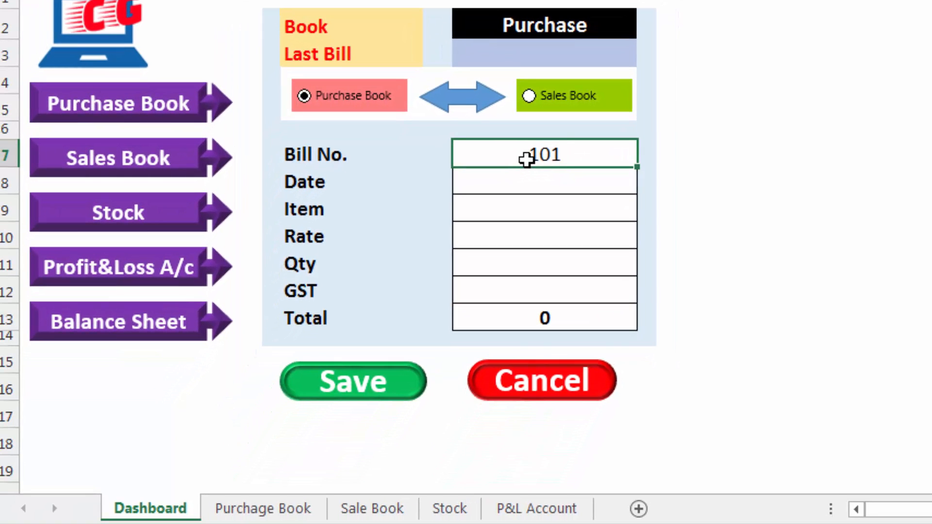
{"action": "type", "text": "4-"}
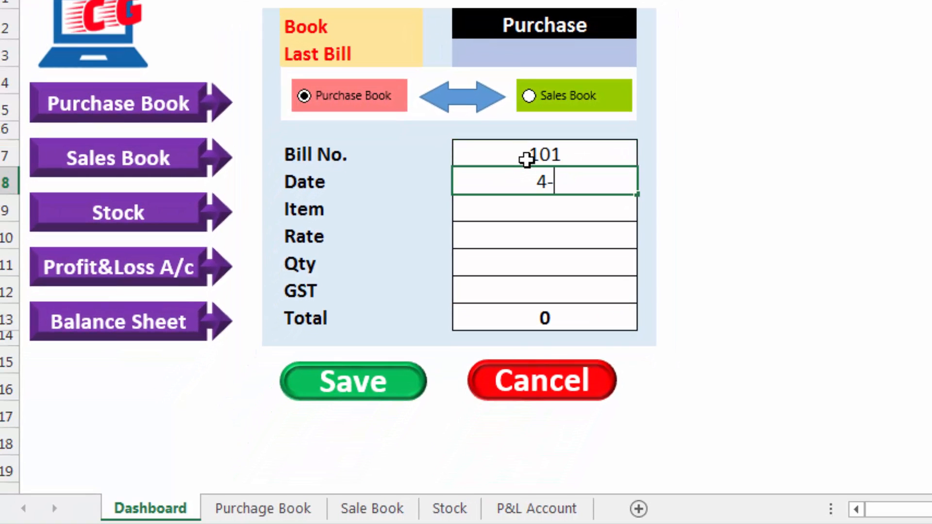
{"action": "type", "text": "4-200"}
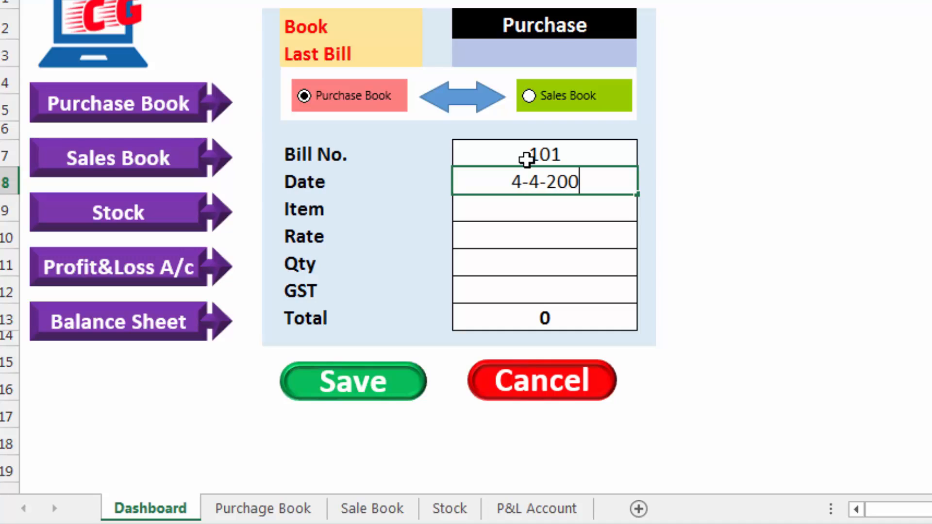
{"action": "key", "text": "BackSpace"}
{"action": "type", "text": "20"}
{"action": "key", "text": "Tab"}
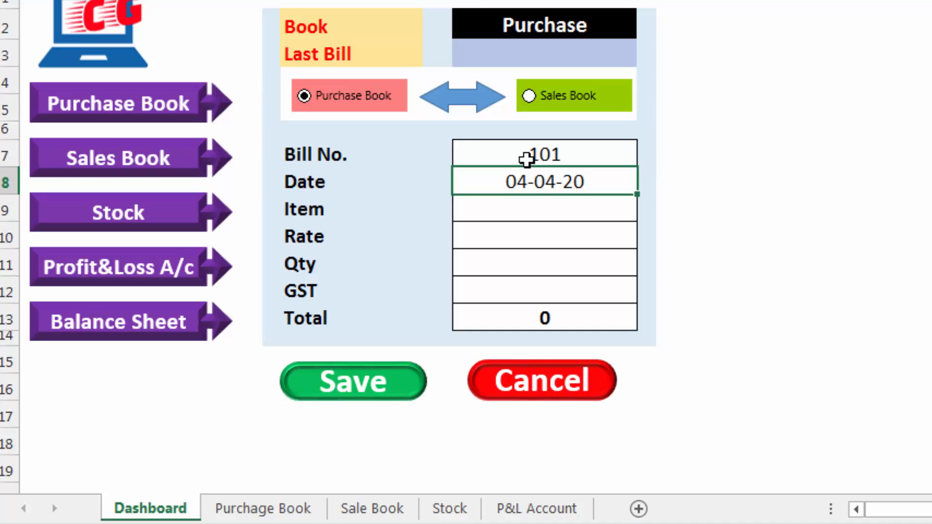
Fill in the purchase form's item as CD, rate 10, quantity 50 and GST 18%
{"action": "left_click", "coordinate": [531, 210]}
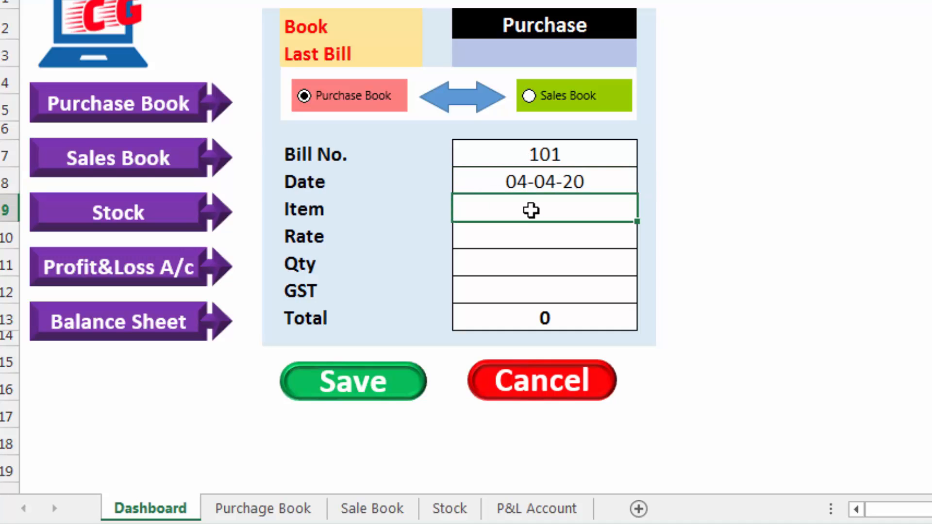
{"action": "type", "text": "CD"}
{"action": "key", "text": "Return"}
{"action": "type", "text": "10"}
{"action": "key", "text": "Return"}
{"action": "type", "text": "50"}
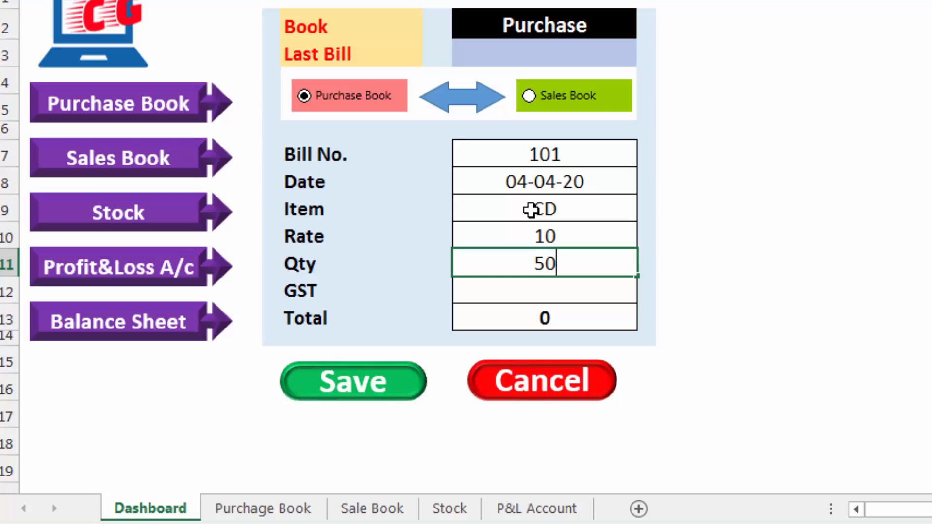
{"action": "key", "text": "Return"}
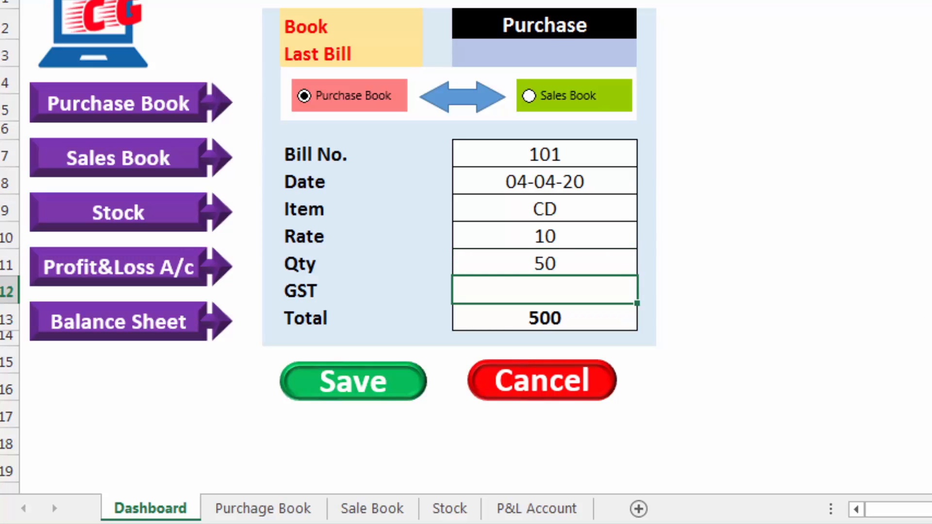
{"action": "type", "text": "18"}
{"action": "key", "text": "Return"}
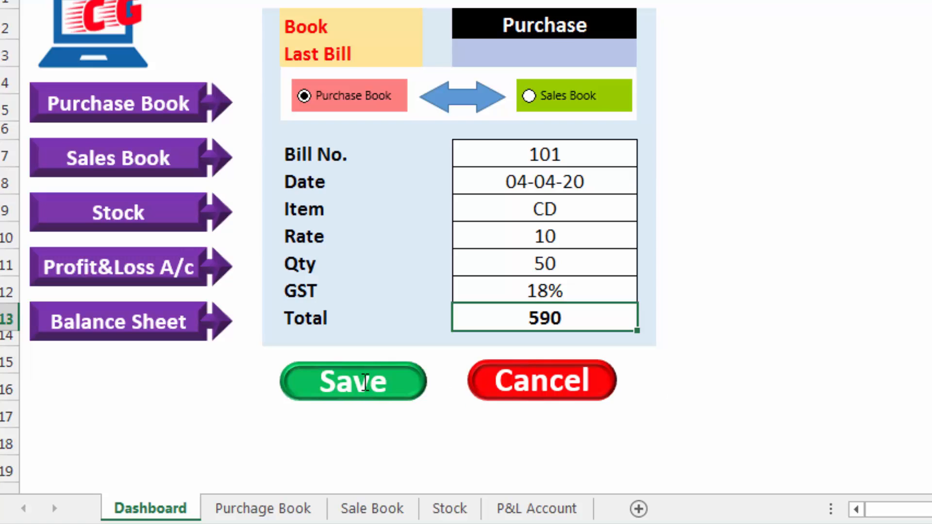
Assign the Purchase macro to the dashboard's Save shape
{"action": "left_click", "coordinate": [365, 382], "text": "ctrl"}
{"action": "right_click", "coordinate": [400, 375]}
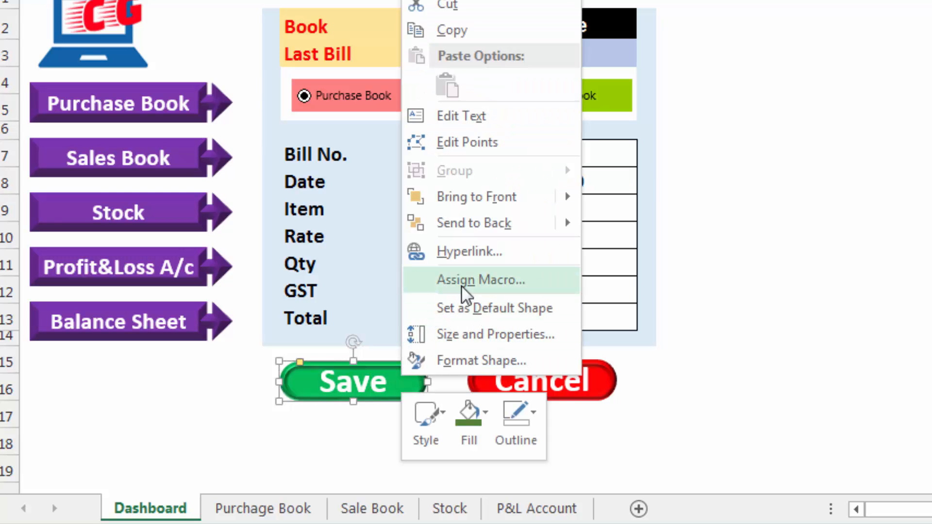
{"action": "left_click", "coordinate": [486, 284]}
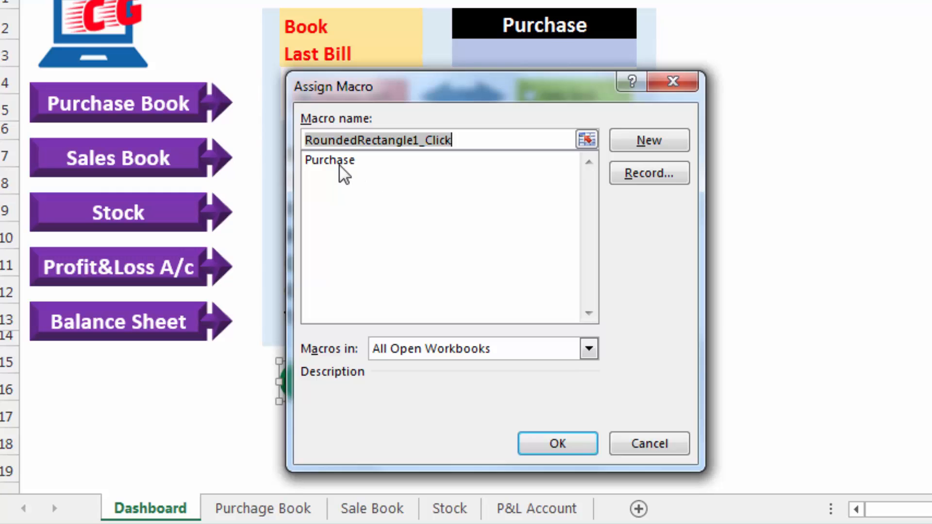
{"action": "left_click", "coordinate": [340, 164]}
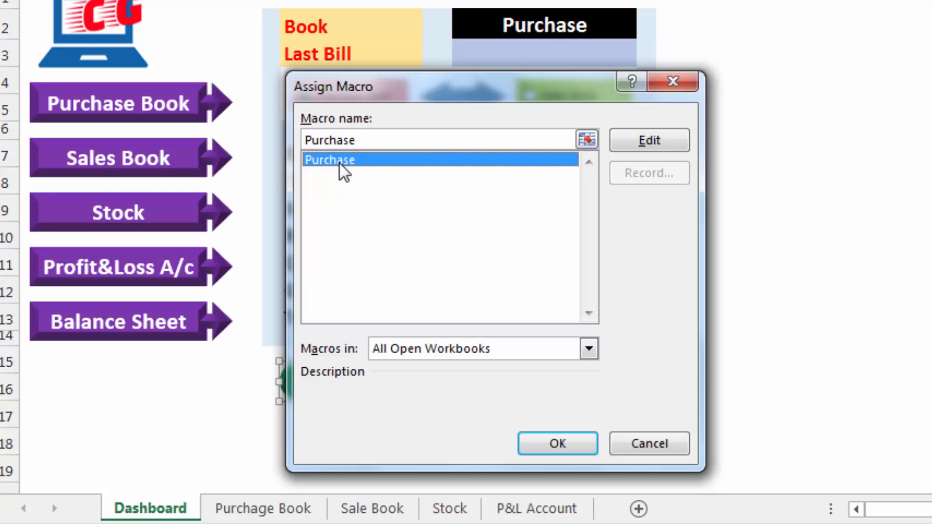
{"action": "left_click", "coordinate": [575, 432]}
{"action": "left_click", "coordinate": [687, 389]}
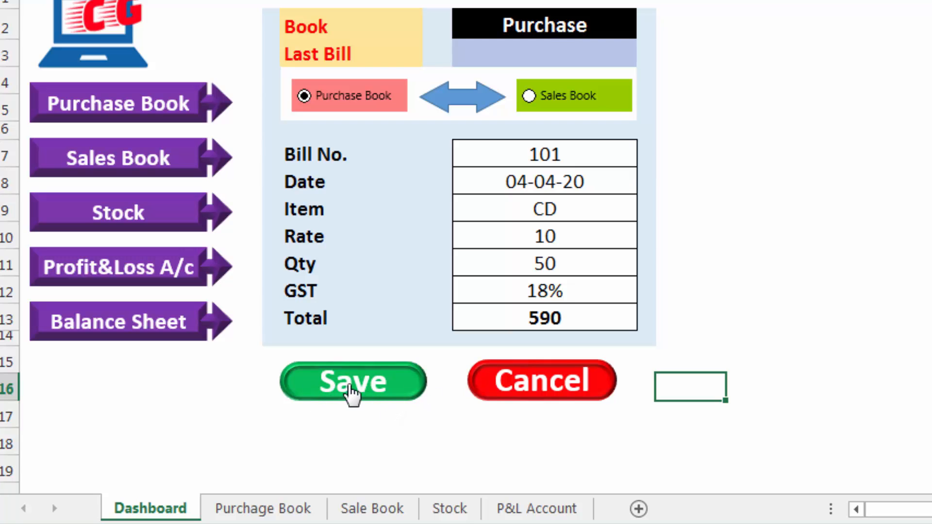
Save the purchase entry from the dashboard form and check the Purchage Book and Sale Book sheets for the record
{"action": "left_click", "coordinate": [364, 391]}
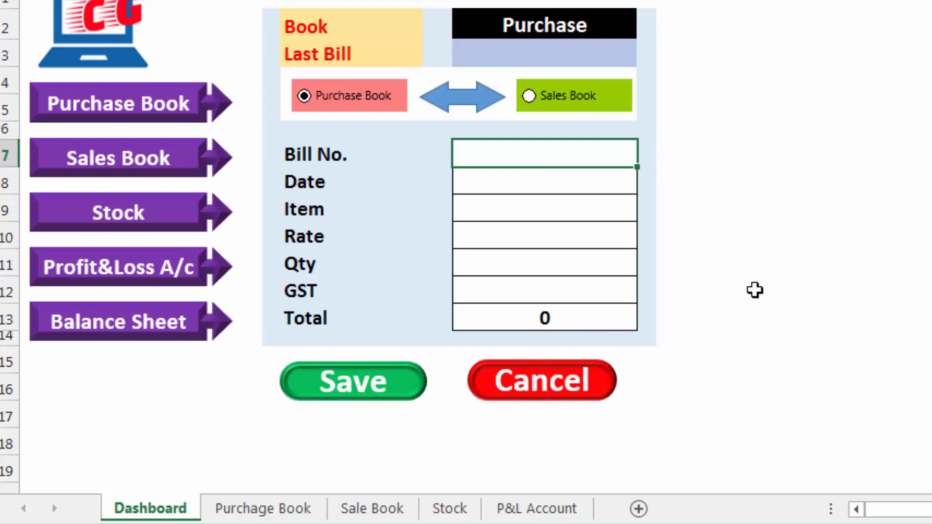
{"action": "left_click", "coordinate": [242, 510]}
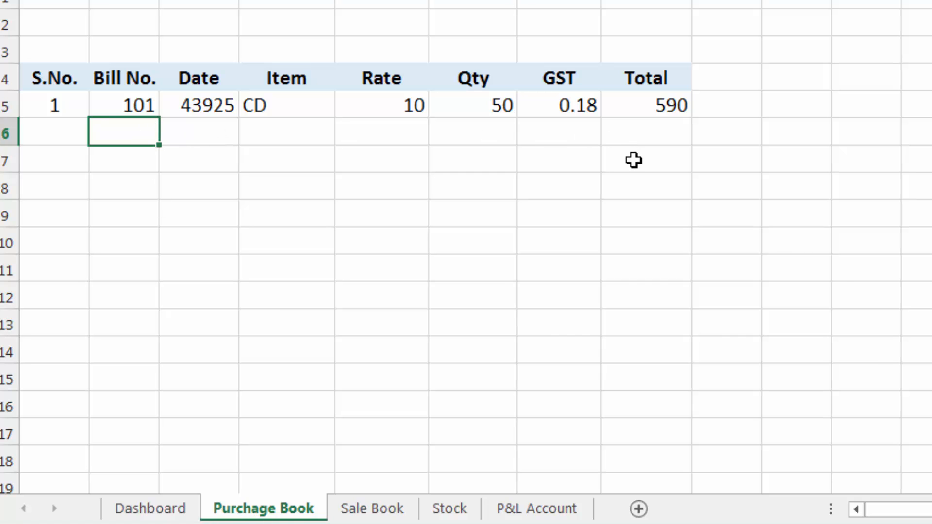
{"action": "left_click", "coordinate": [373, 511]}
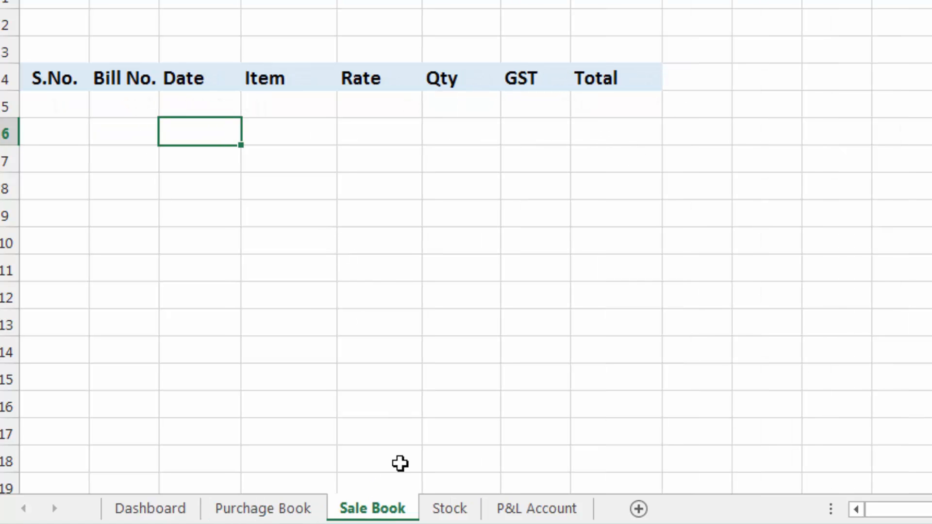
{"action": "left_click", "coordinate": [300, 514]}
{"action": "left_click", "coordinate": [185, 511]}
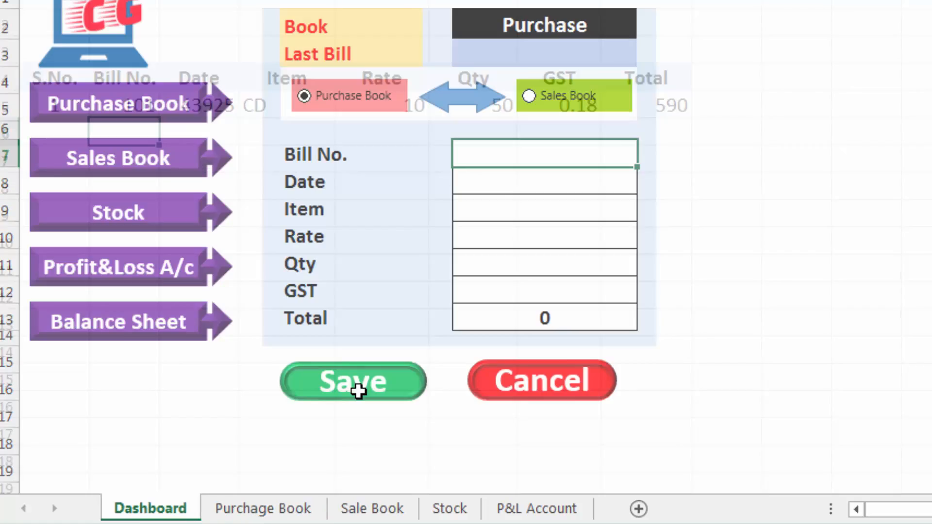
Switch the dashboard form to Sales Book and enter Bill No. 102 and the date 05-04-20
{"action": "left_click", "coordinate": [551, 104]}
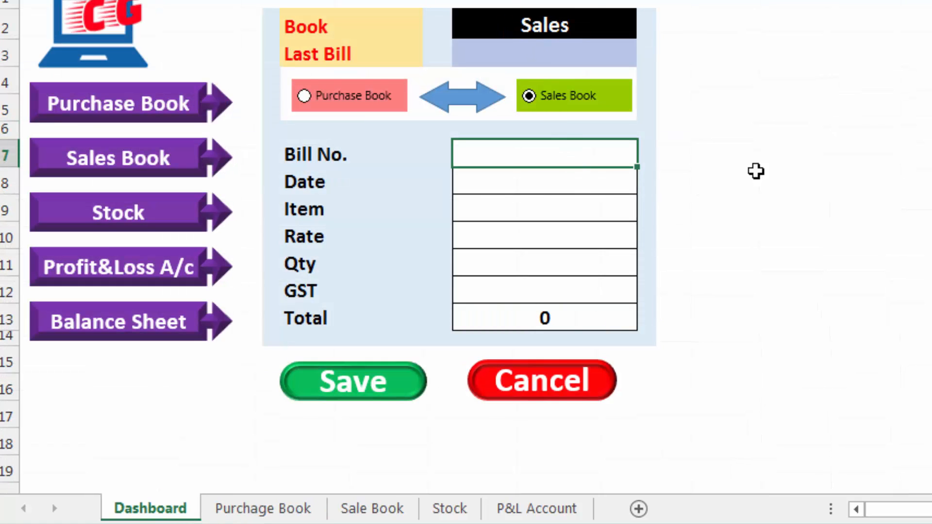
{"action": "type", "text": "102"}
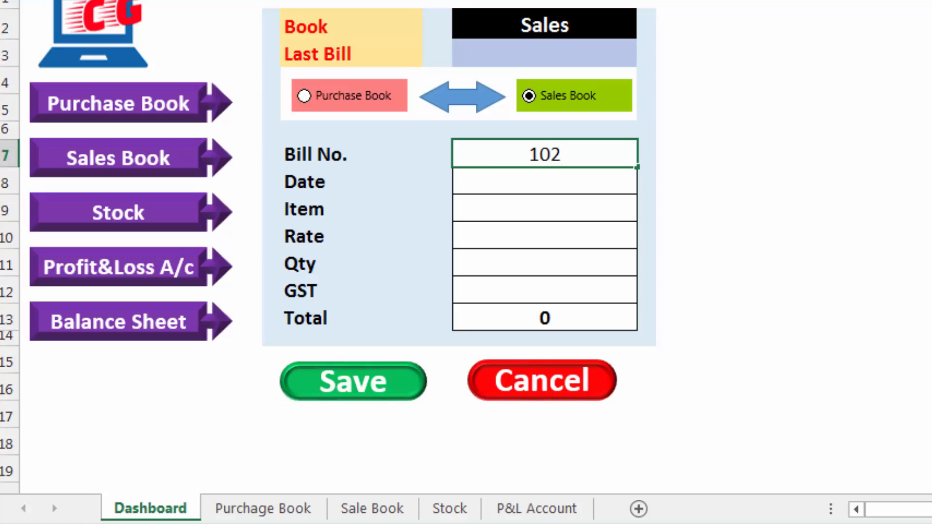
{"action": "key", "text": "Return"}
{"action": "type", "text": "5-4-2020"}
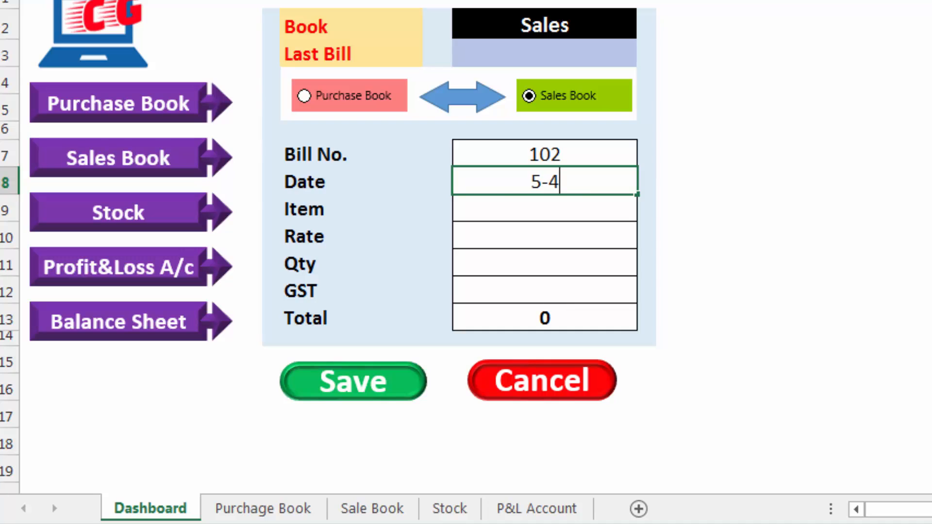
{"action": "key", "text": "Return"}
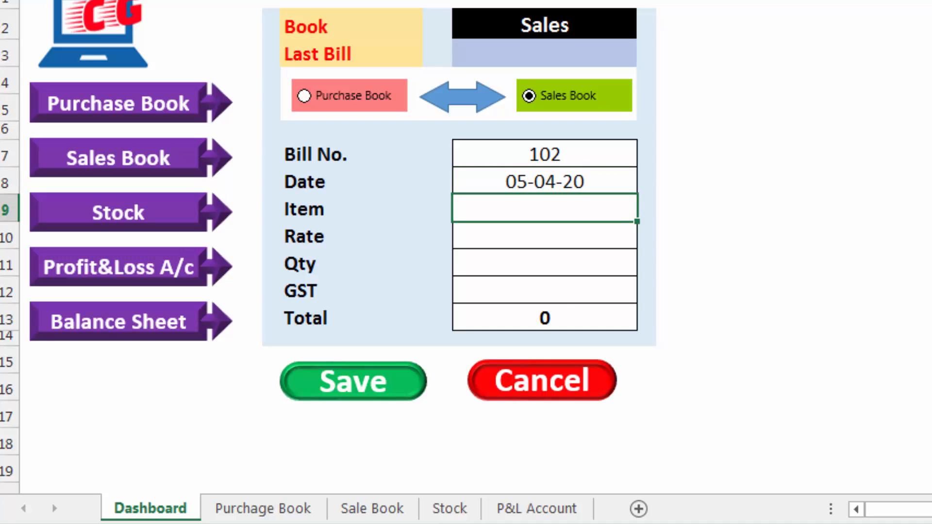
Fill in the sales form's item as DVD, rate 15, quantity 30 and GST 18%
{"action": "type", "text": "DVD"}
{"action": "key", "text": "Return"}
{"action": "type", "text": "15"}
{"action": "key", "text": "Return"}
{"action": "type", "text": "30"}
{"action": "key", "text": "Return"}
{"action": "type", "text": "18"}
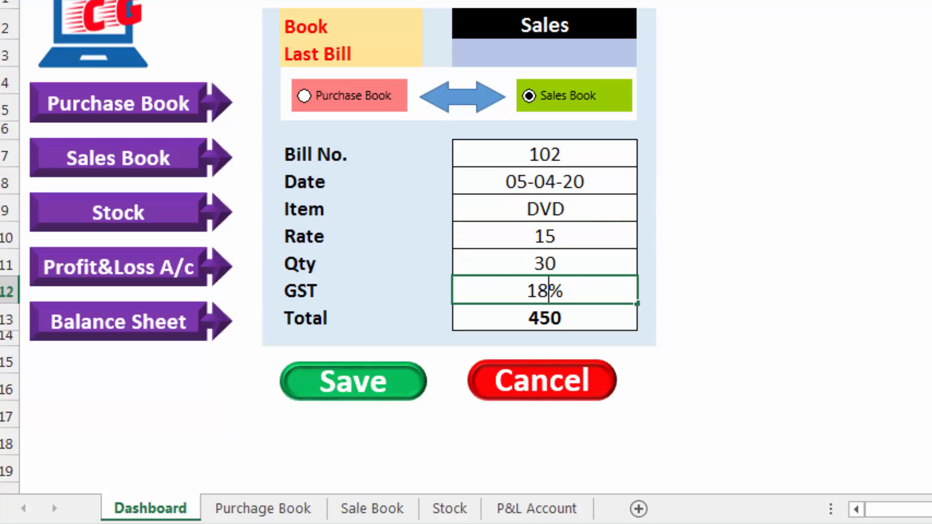
{"action": "key", "text": "Return"}
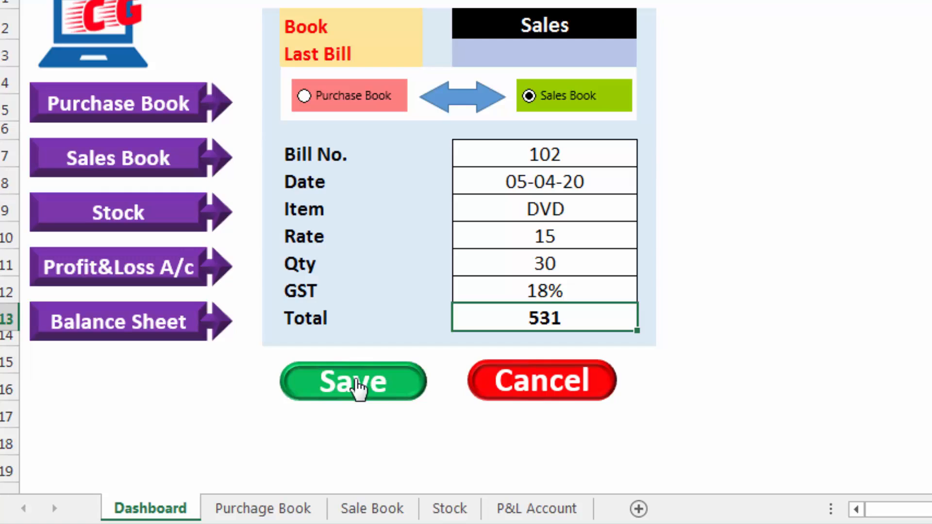
Save the sales entry and check on the Purchage Book and Sale Book sheets where it was recorded, returning to the dashboard
{"action": "left_click", "coordinate": [358, 386]}
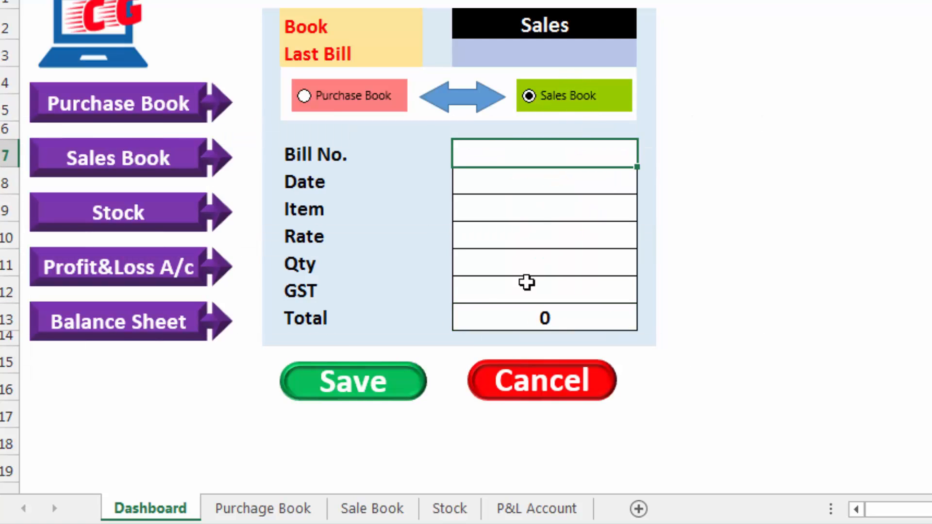
{"action": "left_click", "coordinate": [286, 512]}
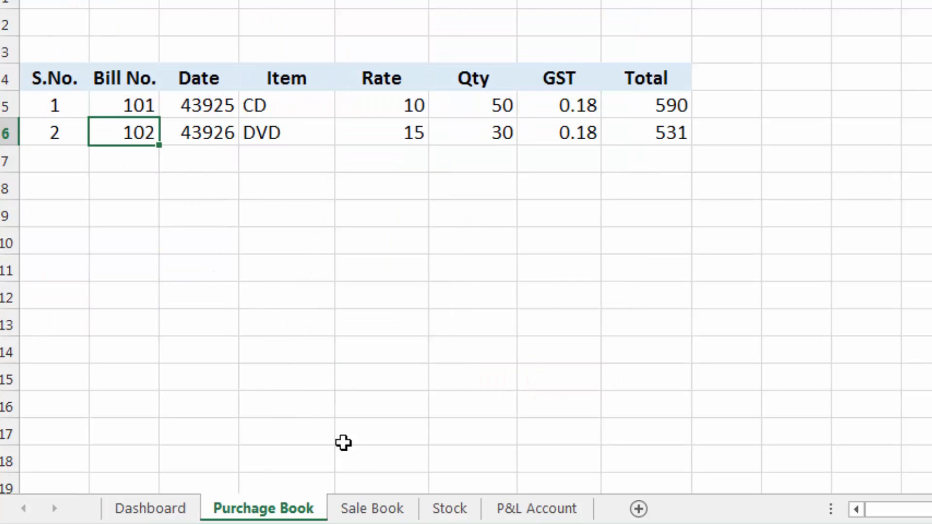
{"action": "left_click", "coordinate": [374, 509]}
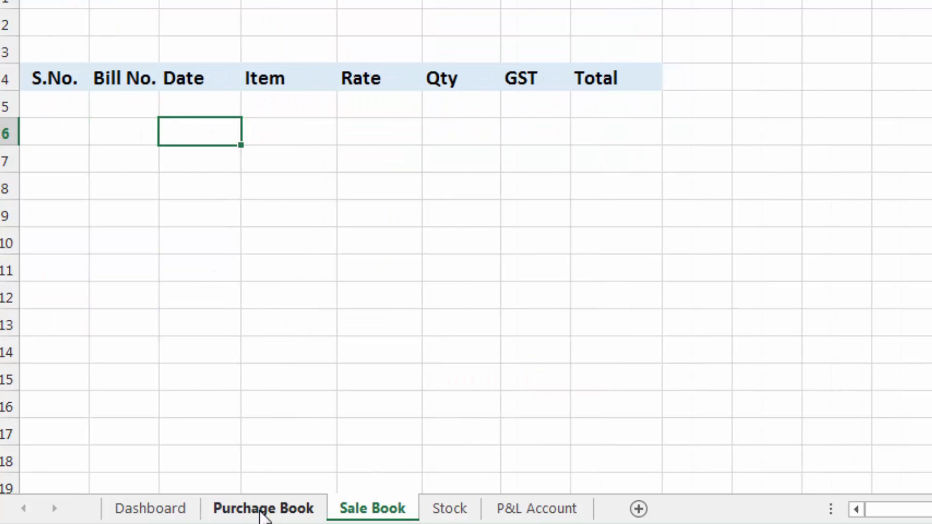
{"action": "left_click", "coordinate": [261, 511]}
{"action": "left_click", "coordinate": [178, 511]}
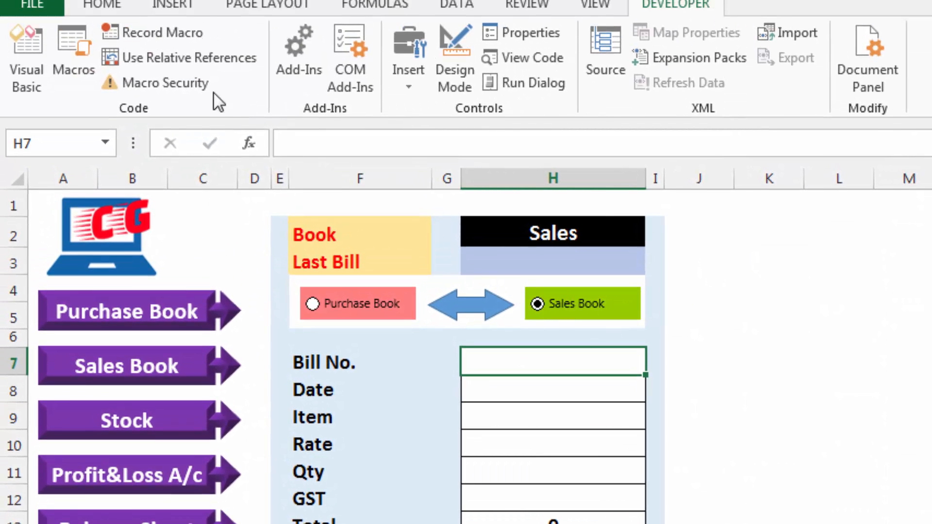
Open the Purchase macro's code for editing and arrange the code editor beside the dashboard form
{"action": "left_click", "coordinate": [77, 51]}
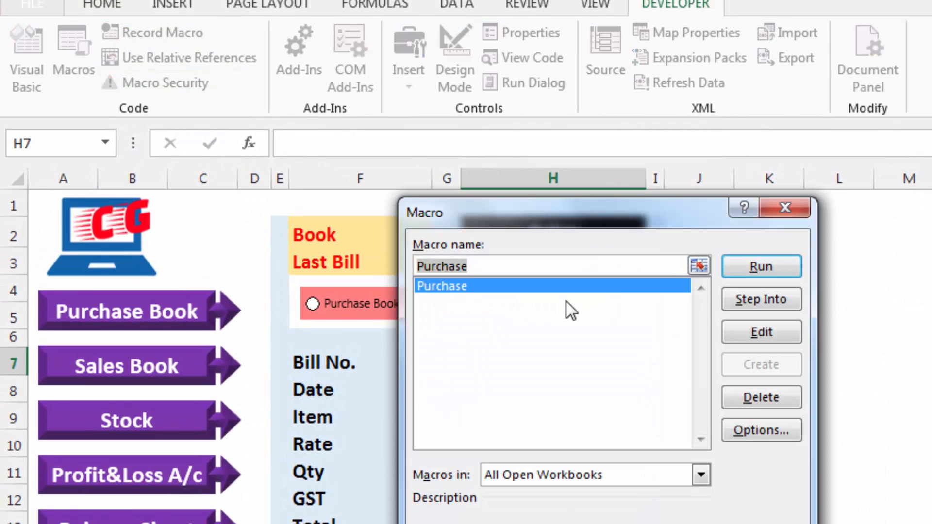
{"action": "left_click", "coordinate": [756, 333]}
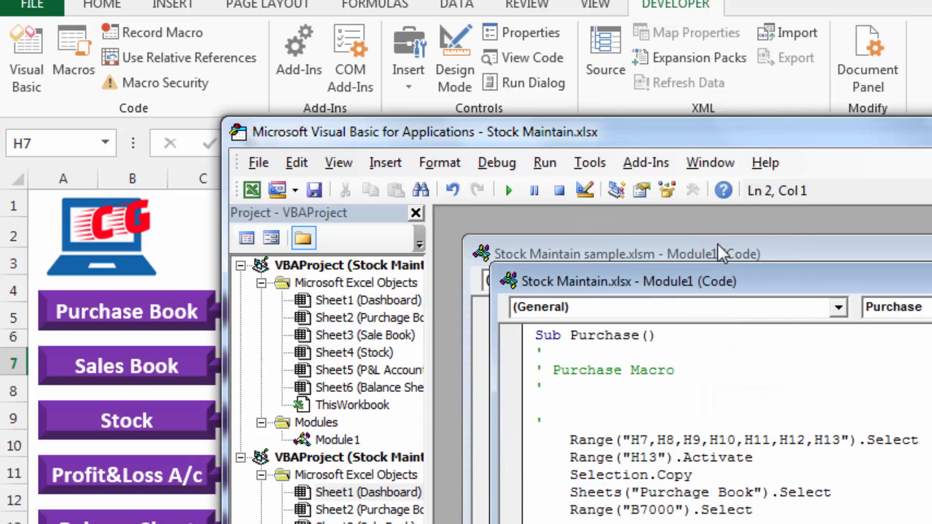
{"action": "left_click_drag", "start_coordinate": [701, 138], "coordinate": [931, 148]}
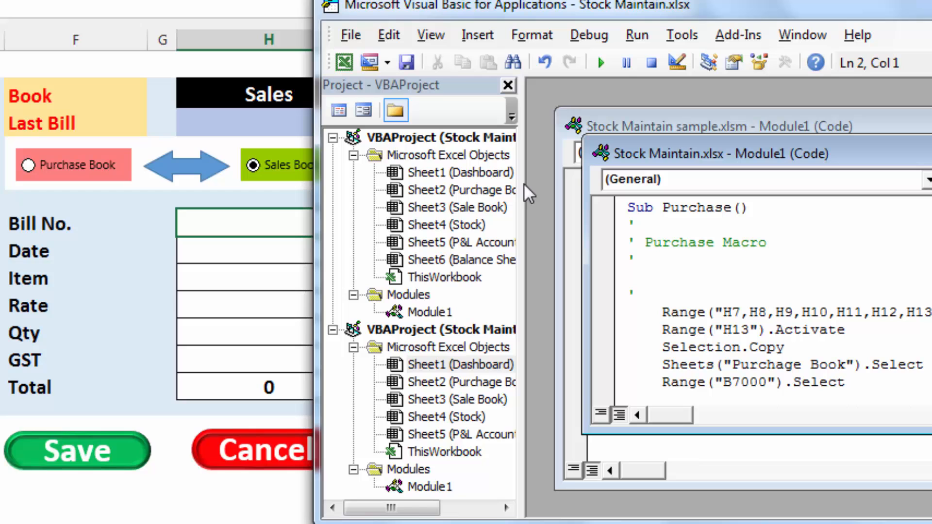
{"action": "left_click_drag", "start_coordinate": [536, 194], "coordinate": [379, 229]}
{"action": "mouse_move", "coordinate": [525, 10]}
{"action": "left_mouse_down"}
{"action": "mouse_move", "coordinate": [557, 62]}
{"action": "mouse_move", "coordinate": [529, 24]}
{"action": "left_mouse_up"}
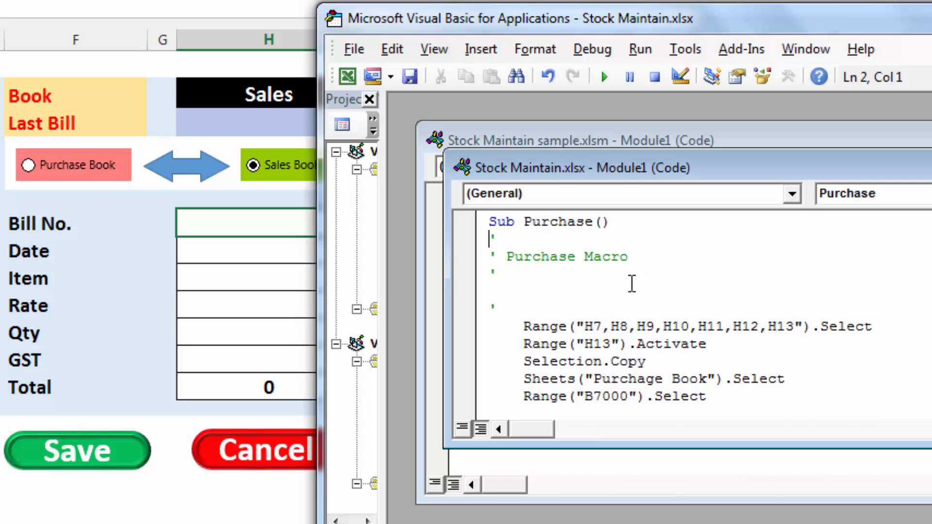
Above the first Range line of the Purchase macro, add the condition If Sheets("Dashboard").Range("H2").Value = "Purchase" Then
{"action": "left_click", "coordinate": [525, 309]}
{"action": "key", "text": "BackSpace"}
{"action": "key", "text": "Tab"}
{"action": "type", "text": "if"}
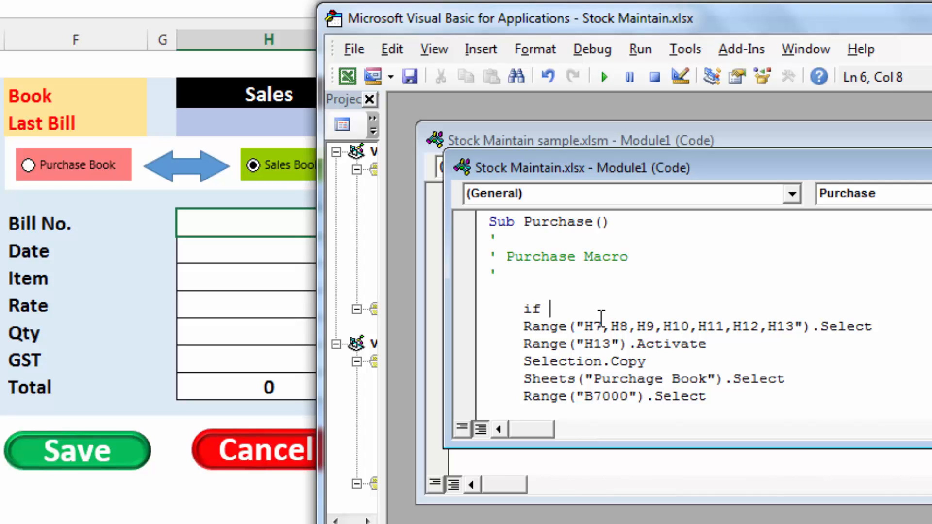
{"action": "type", "text": " sheets(\"D"}
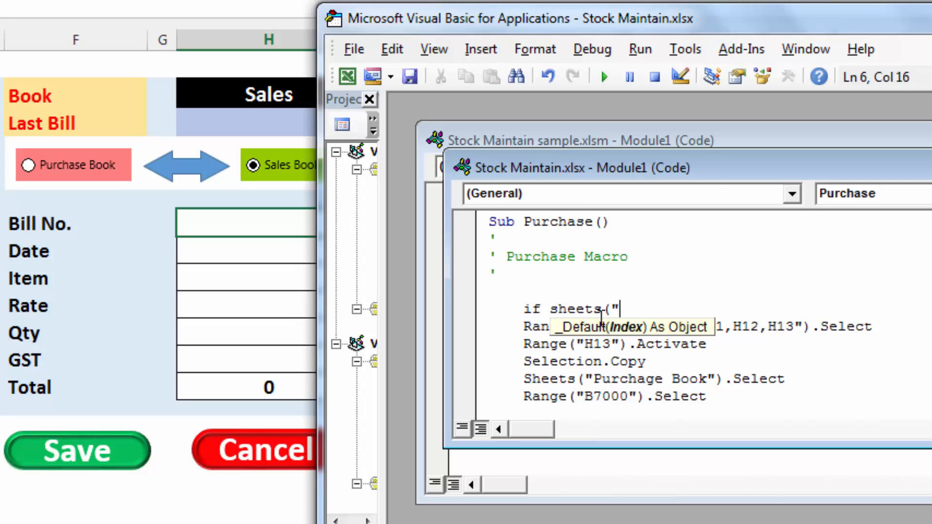
{"action": "type", "text": "ashb"}
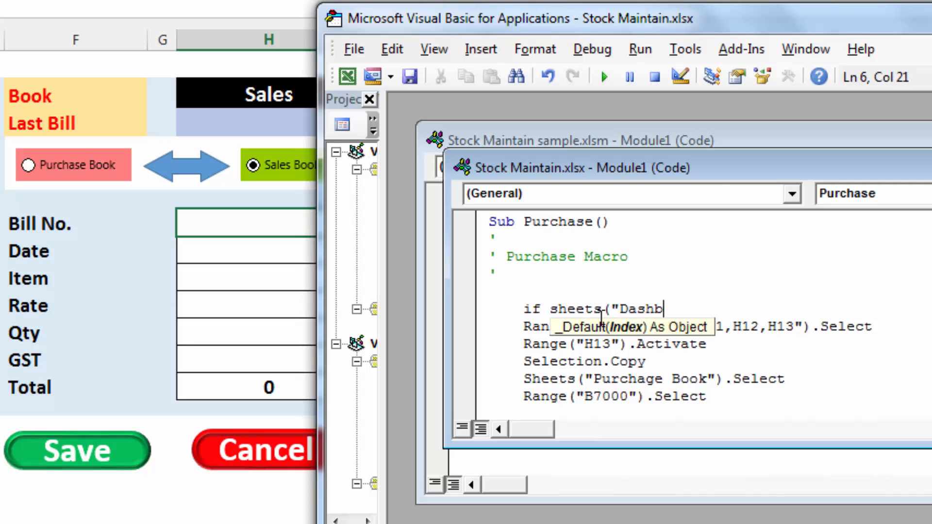
{"action": "type", "text": "oard\").range("}
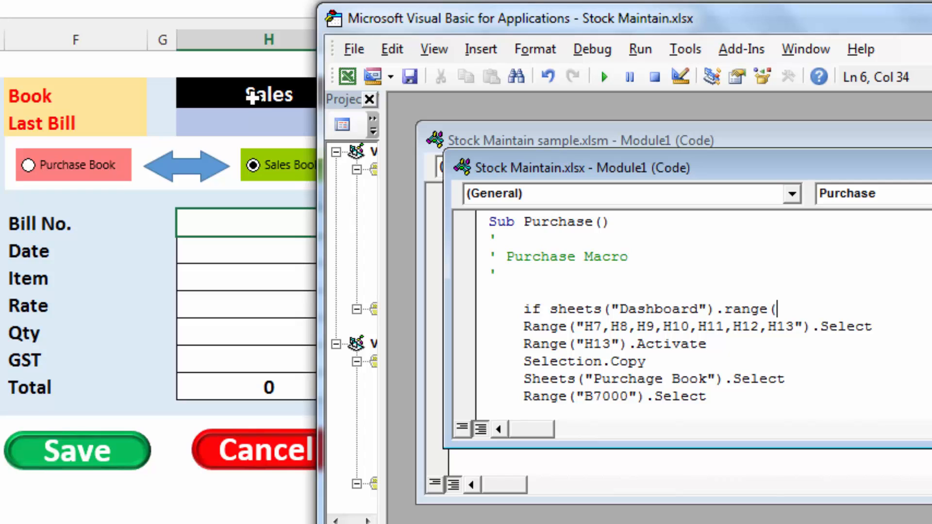
{"action": "type", "text": "\""}
{"action": "type", "text": "H2\")."}
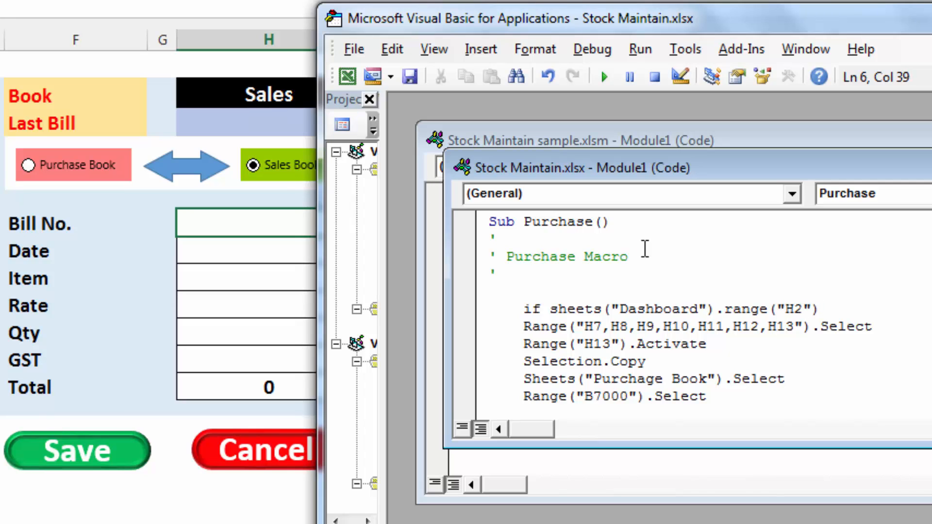
{"action": "type", "text": "value="}
{"action": "type", "text": "\"Pur"}
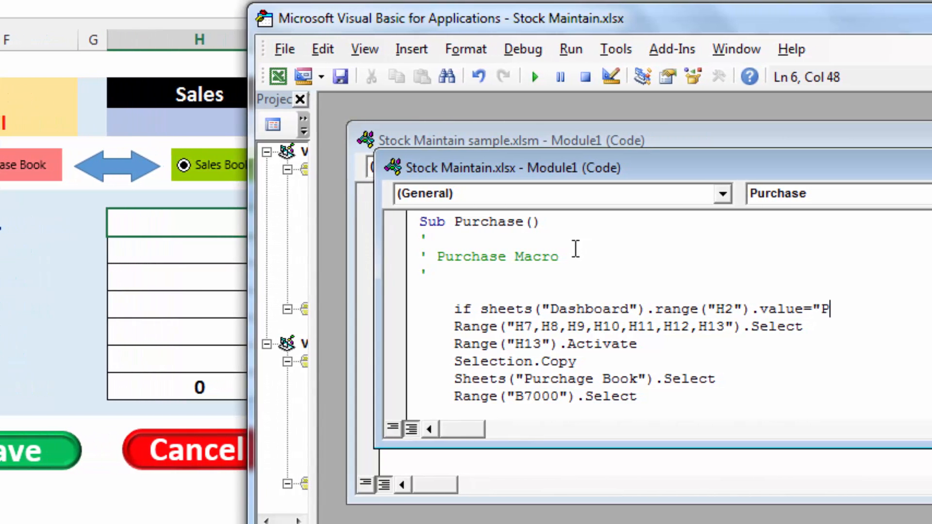
{"action": "type", "text": "chase\""}
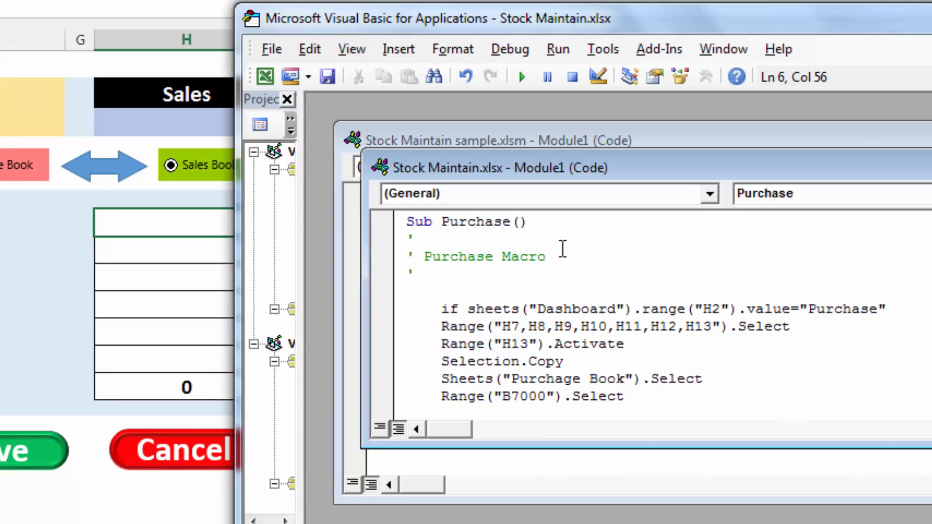
{"action": "type", "text": " then"}
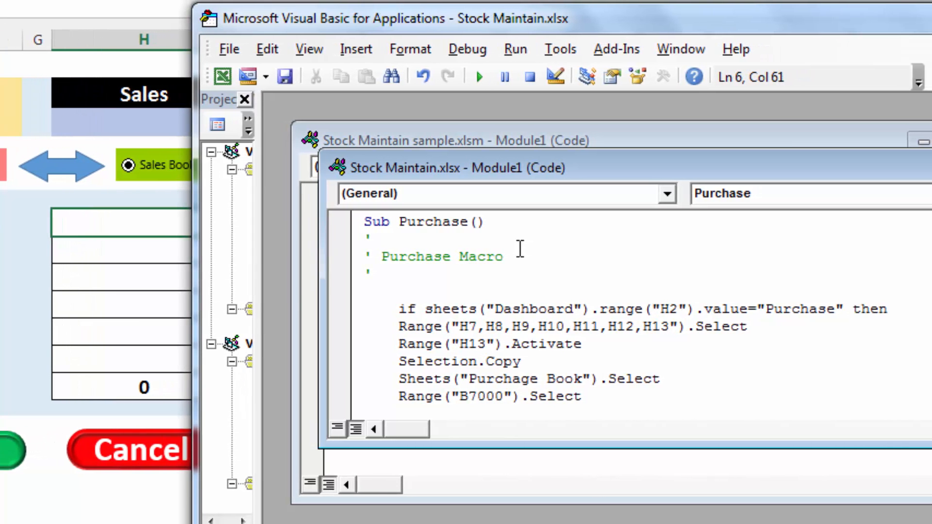
{"action": "left_click", "coordinate": [530, 326]}
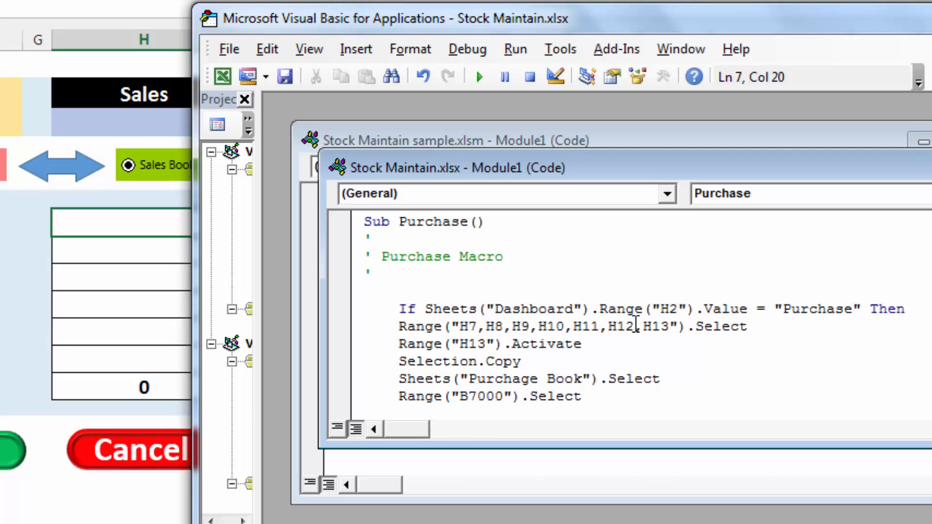
Copy the macro's code block from the first Range line below the If condition through Range("H7").Select
{"action": "left_click_drag", "start_coordinate": [398, 327], "coordinate": [662, 364]}
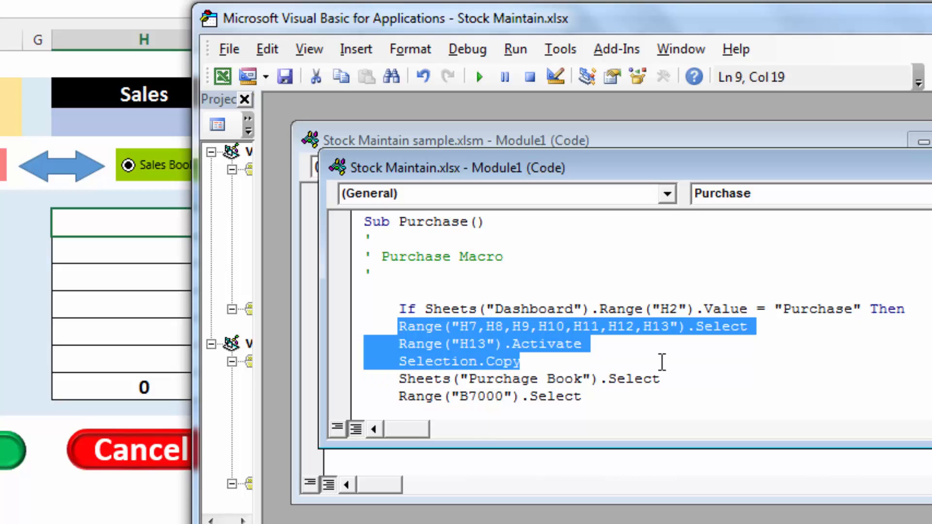
{"action": "scroll", "coordinate": [662, 362], "scroll_direction": "down", "scroll_amount": 2}
{"action": "scroll", "coordinate": [662, 362], "scroll_direction": "down", "scroll_amount": 2}
{"action": "left_click", "coordinate": [623, 365], "text": "shift"}
{"action": "key", "text": "ctrl+c"}
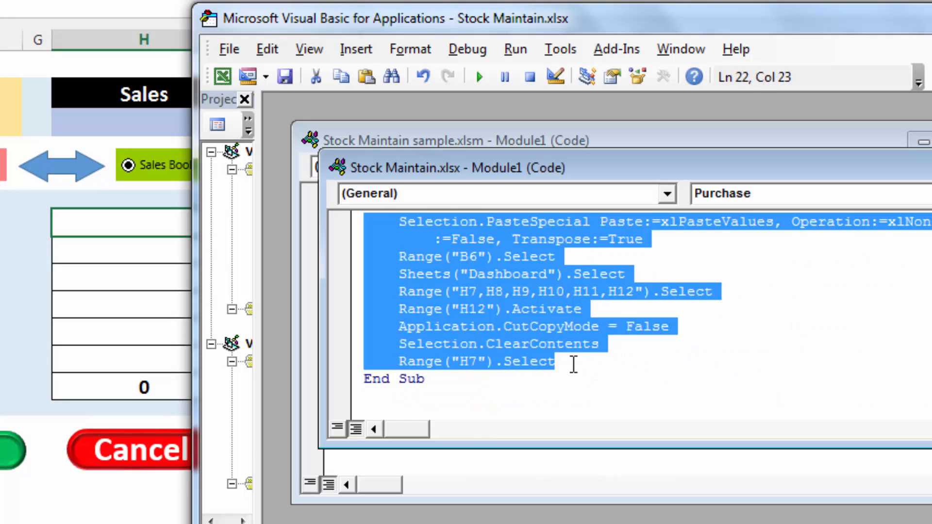
Add an Else line after Range("H7").Select, followed by a new empty line before End Sub
{"action": "left_click", "coordinate": [566, 365]}
{"action": "key", "text": "Return"}
{"action": "type", "text": "else"}
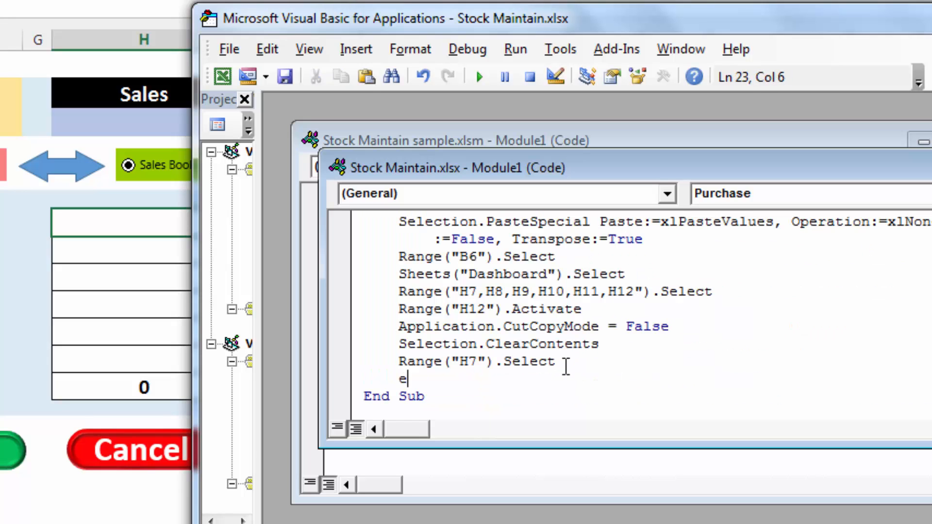
{"action": "key", "text": "Return"}
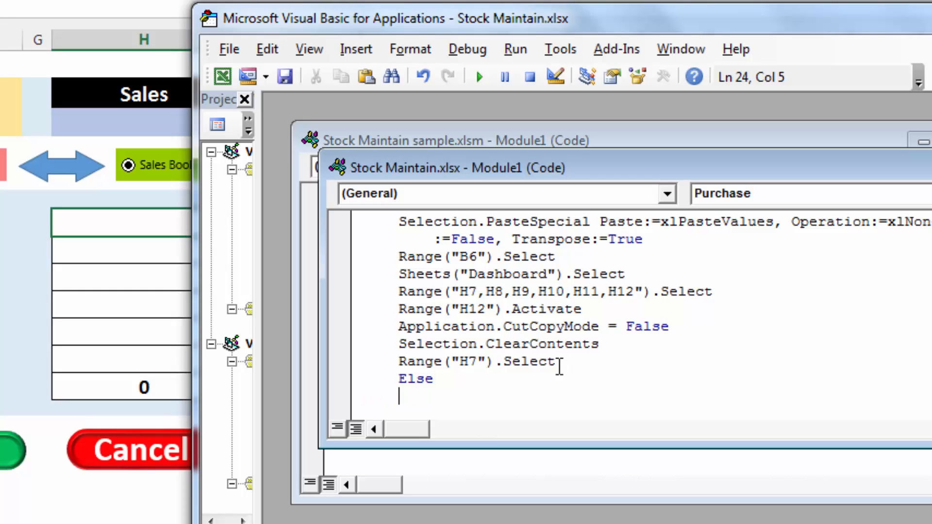
Paste the copied code block below Else and change its target sheet name to "Sale Book"
{"action": "scroll", "coordinate": [546, 351], "scroll_direction": "down", "scroll_amount": 1}
{"action": "key", "text": "ctrl+v"}
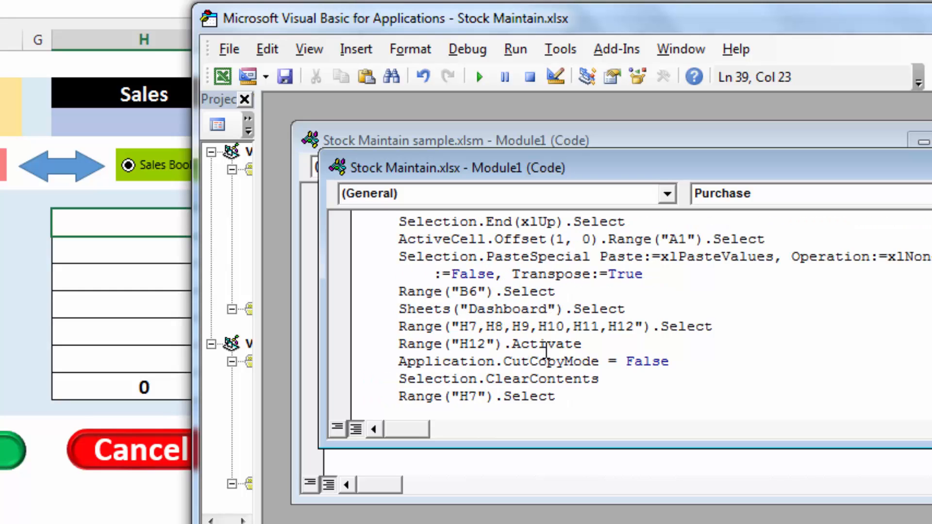
{"action": "scroll", "coordinate": [546, 350], "scroll_direction": "up", "scroll_amount": 2}
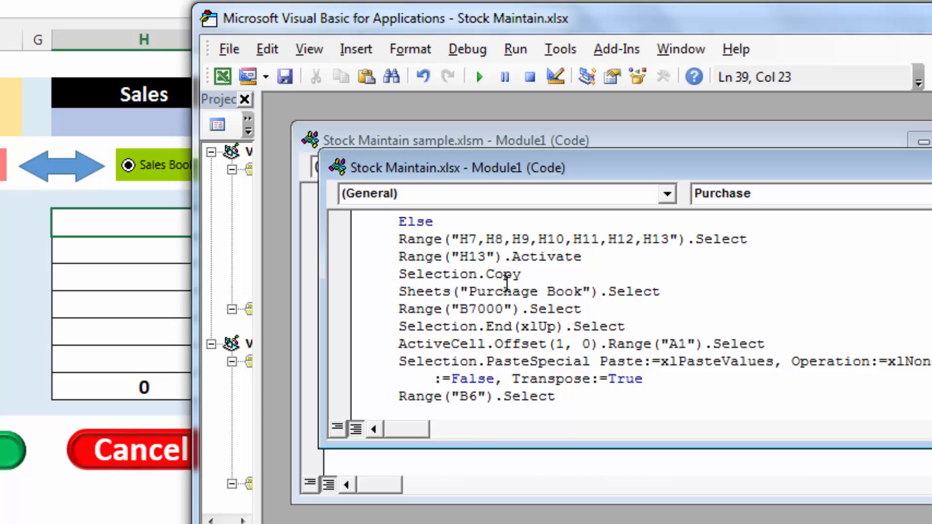
{"action": "left_click", "coordinate": [538, 291]}
{"action": "key", "text": "BackSpace"}
{"action": "key", "text": "BackSpace"}
{"action": "key", "text": "BackSpace"}
{"action": "key", "text": "BackSpace"}
{"action": "key", "text": "BackSpace"}
{"action": "key", "text": "BackSpace"}
{"action": "key", "text": "BackSpace"}
{"action": "key", "text": "BackSpace"}
{"action": "type", "text": "Sale"}
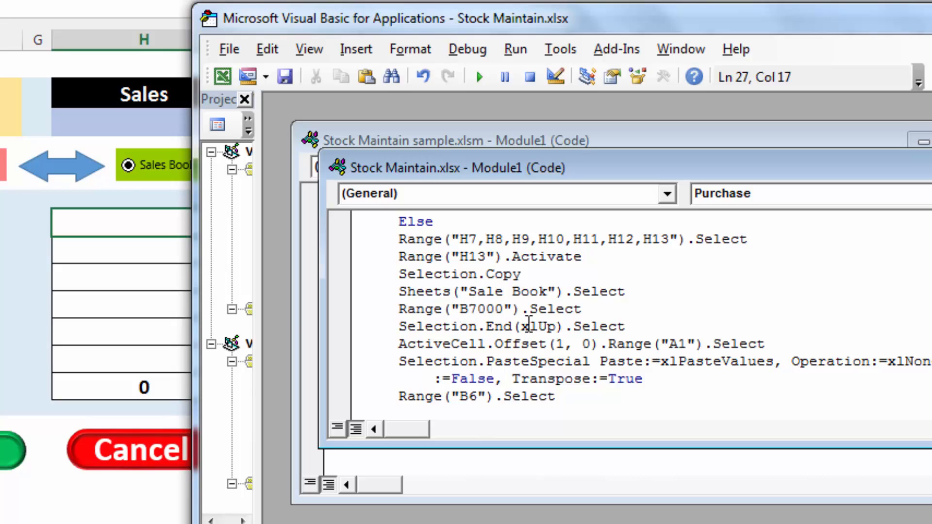
Add an End If line after the last Range("H7").Select in the Purchase macro, and close the code editor
{"action": "left_click", "coordinate": [656, 382]}
{"action": "scroll", "coordinate": [656, 384], "scroll_direction": "down", "scroll_amount": 1}
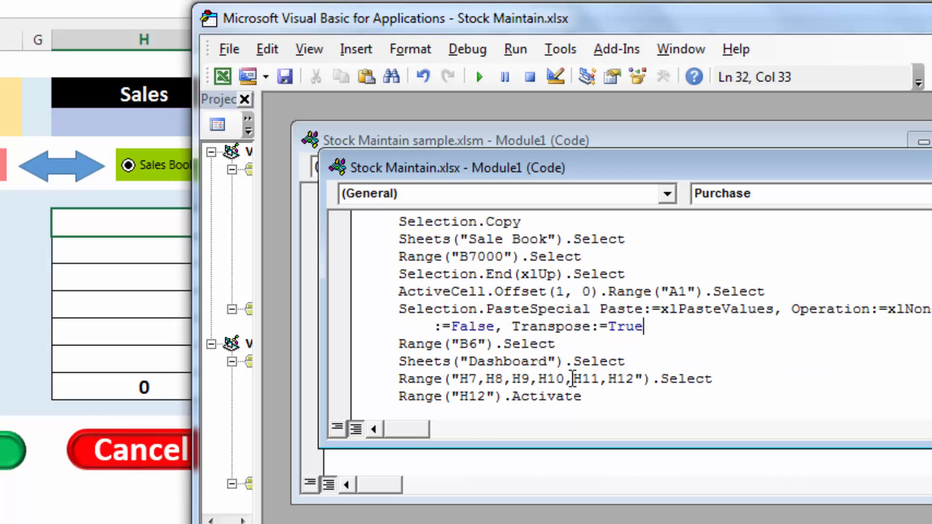
{"action": "scroll", "coordinate": [626, 379], "scroll_direction": "down", "scroll_amount": 1}
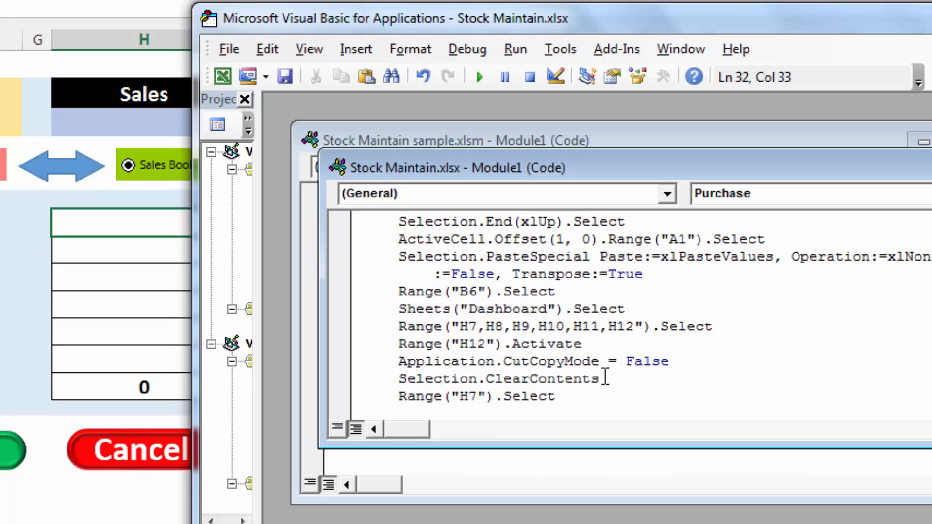
{"action": "scroll", "coordinate": [606, 378], "scroll_direction": "down", "scroll_amount": 1}
{"action": "left_click", "coordinate": [563, 365]}
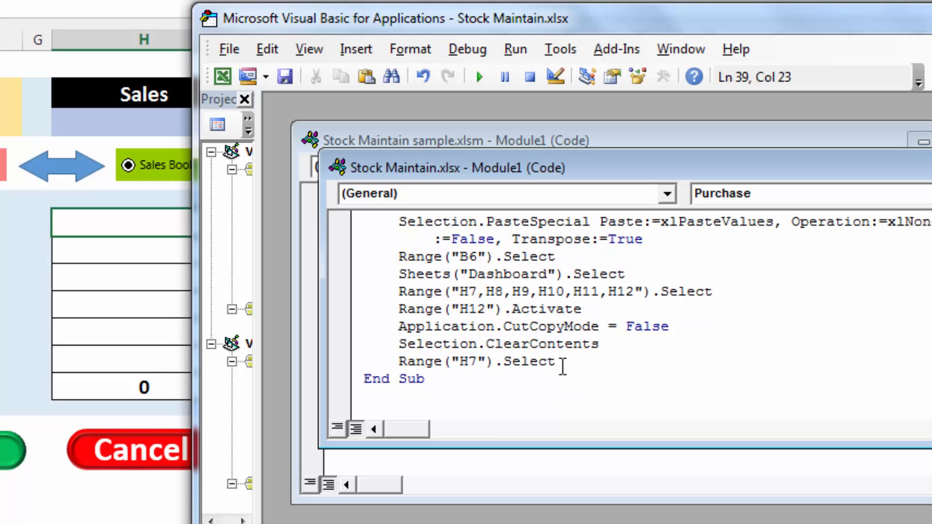
{"action": "key", "text": "Return"}
{"action": "type", "text": "end if"}
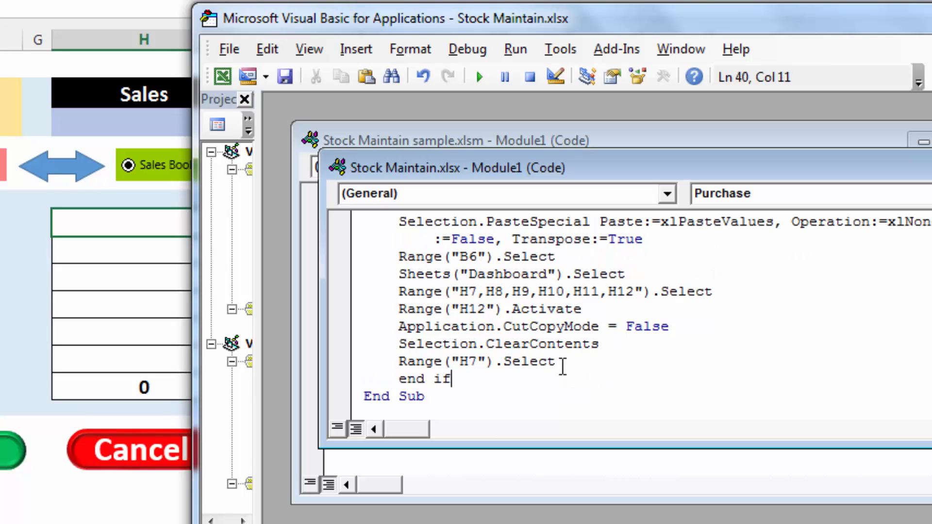
{"action": "left_click", "coordinate": [622, 395]}
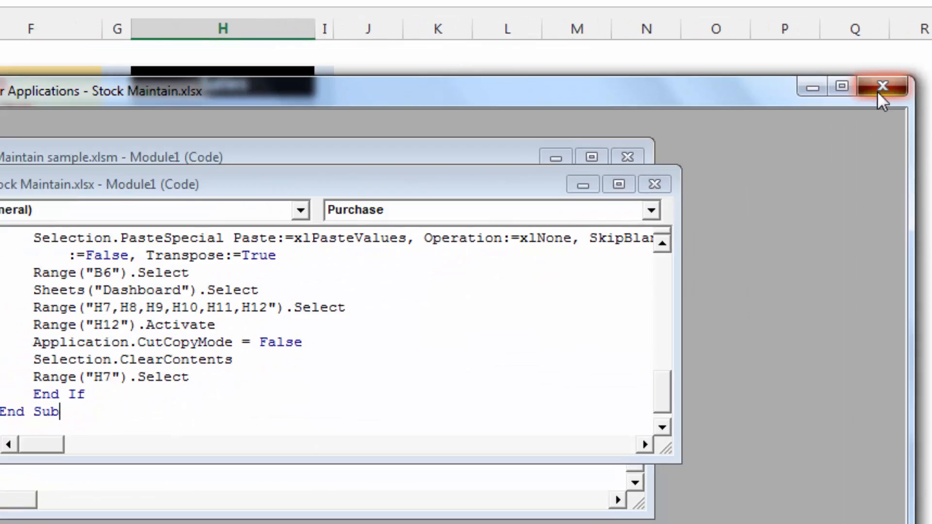
{"action": "left_click", "coordinate": [808, 97]}
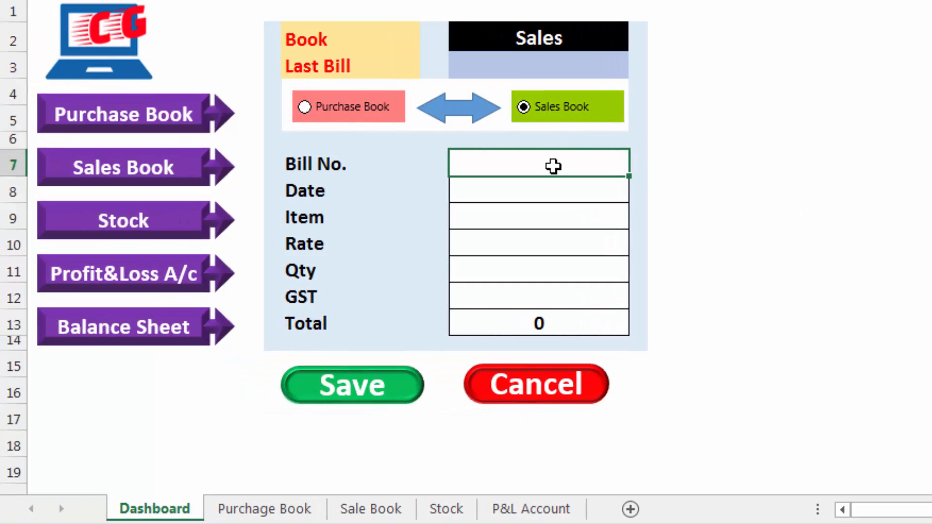
Start a sales entry on the dashboard form with bill number 201, date 5-4-2020 and item CD
{"action": "type", "text": "200"}
{"action": "key", "text": "Return"}
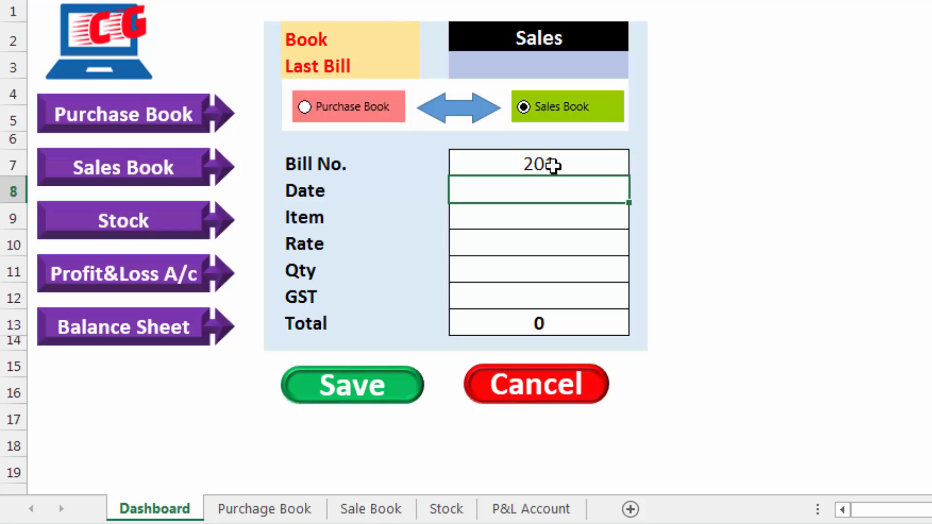
{"action": "type", "text": "5-4-2020"}
{"action": "key", "text": "Return"}
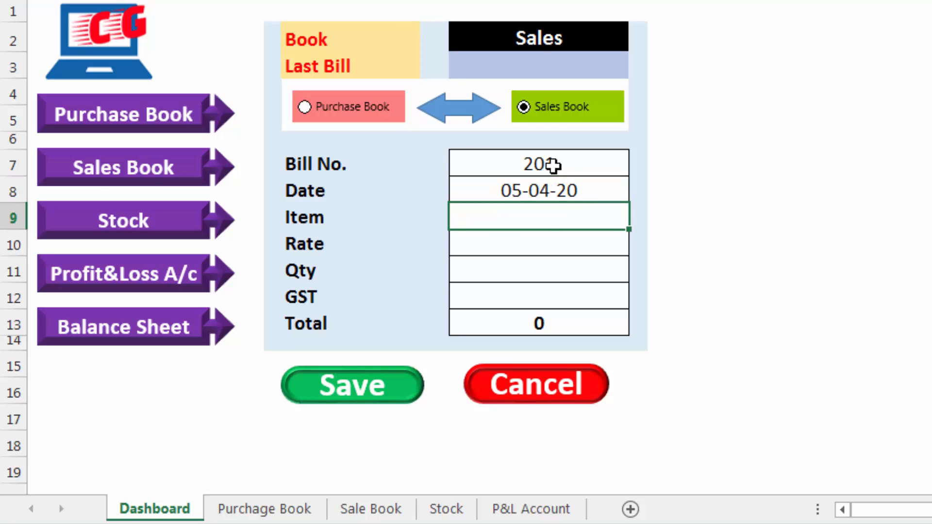
{"action": "type", "text": "CD"}
{"action": "key", "text": "Return"}
Set the entry's rate to 12, quantity to 5 and GST to 18%, and save it with the dashboard's Save macro
{"action": "type", "text": "5"}
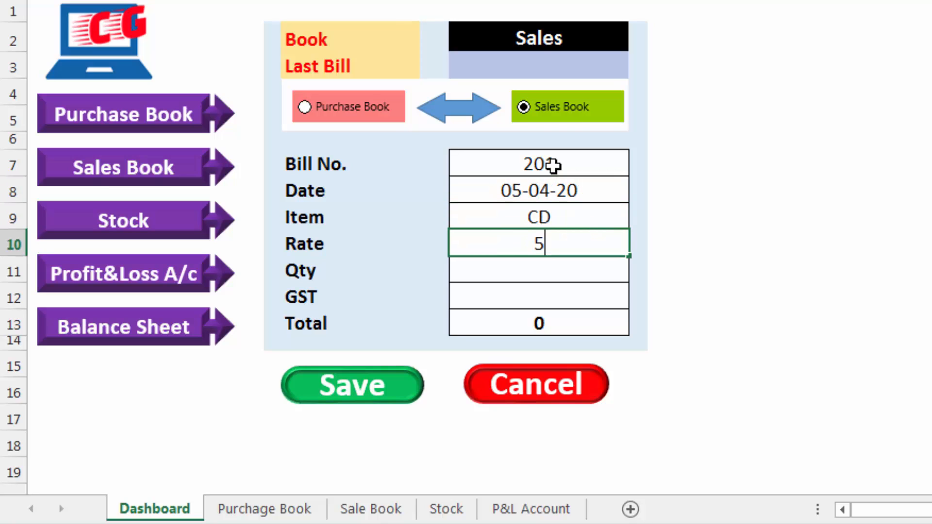
{"action": "key", "text": "Return"}
{"action": "key", "text": "Up"}
{"action": "type", "text": "12"}
{"action": "key", "text": "Return"}
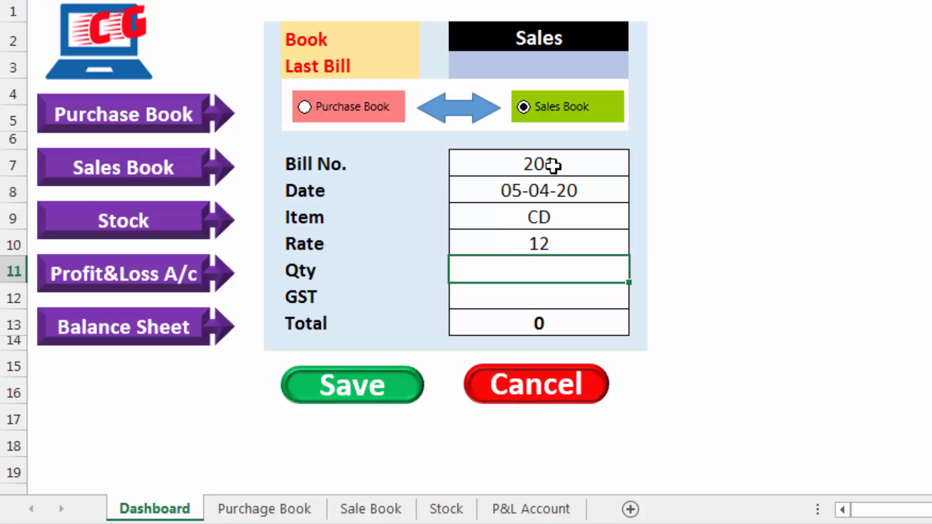
{"action": "type", "text": "5"}
{"action": "key", "text": "Return"}
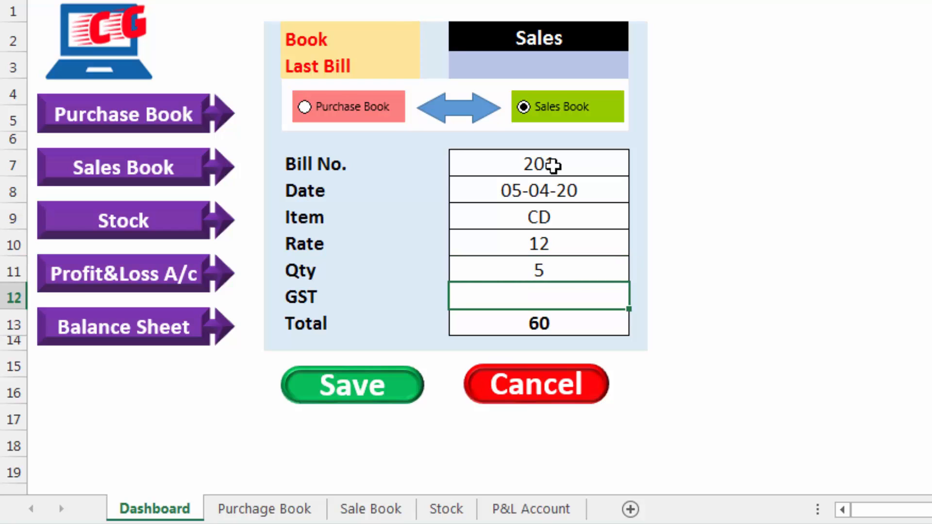
{"action": "type", "text": "18"}
{"action": "key", "text": "Return"}
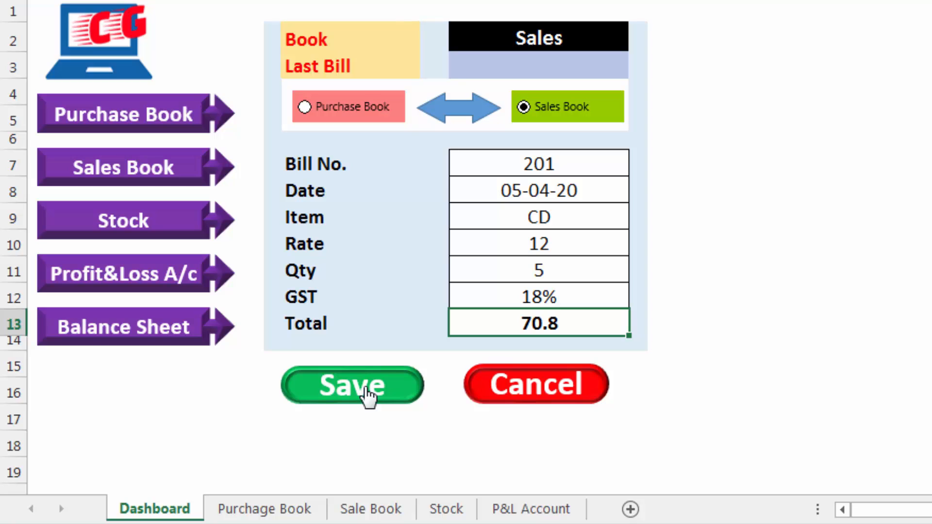
{"action": "left_click", "coordinate": [369, 397]}
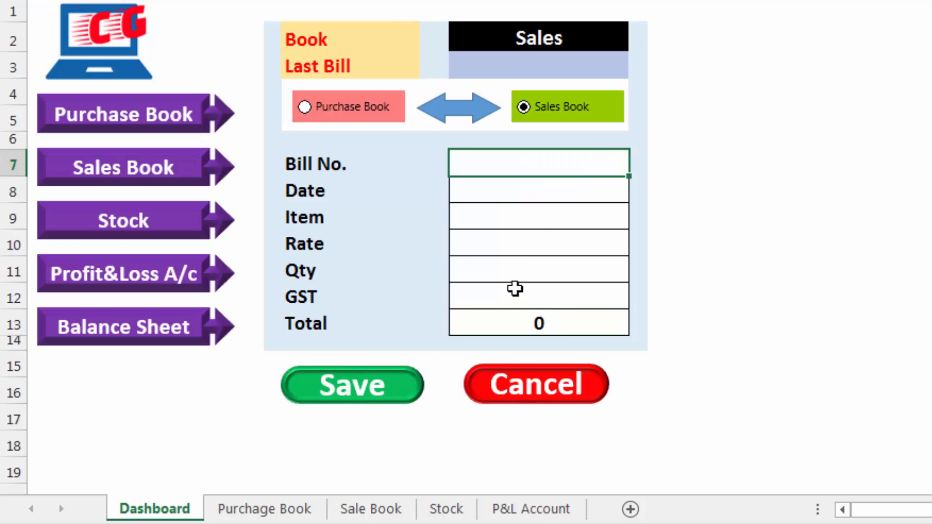
Check the Purchage Book and Sale Book sheets to see where the saved sales entry was stored
{"action": "left_click", "coordinate": [264, 509]}
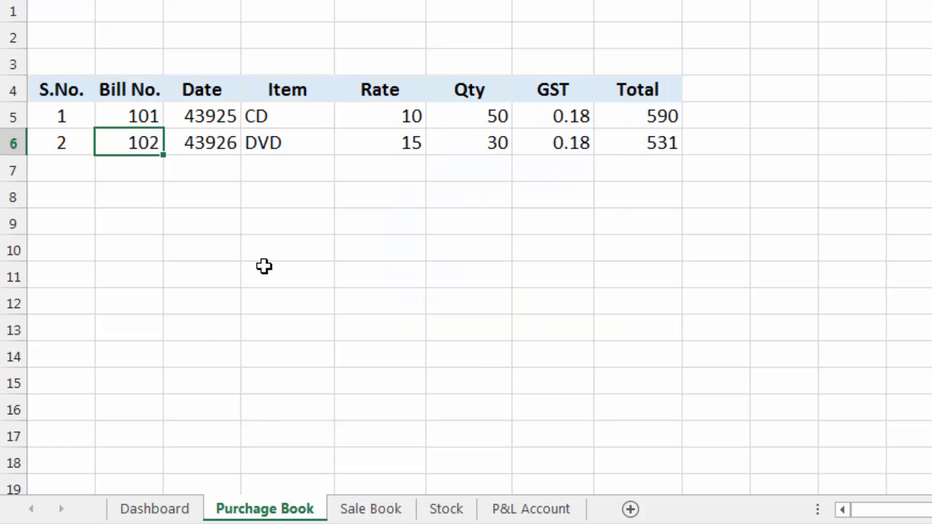
{"action": "left_click", "coordinate": [362, 513]}
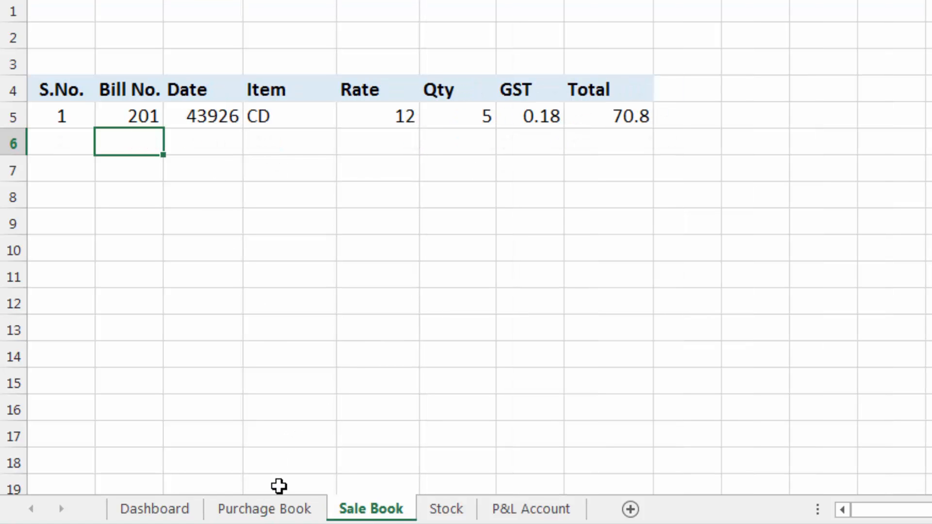
{"action": "left_click", "coordinate": [281, 512]}
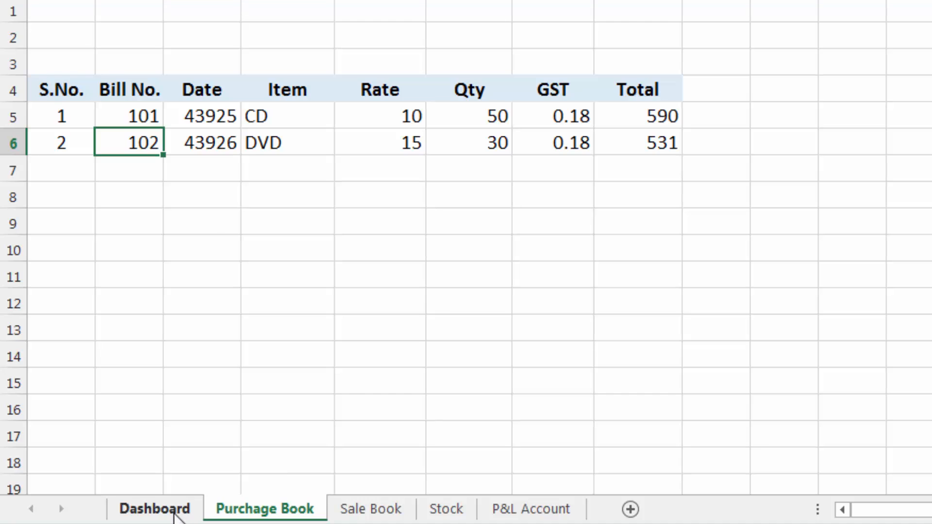
Return to the Dashboard sheet and switch the form to the Purchase Book option
{"action": "left_click", "coordinate": [173, 511]}
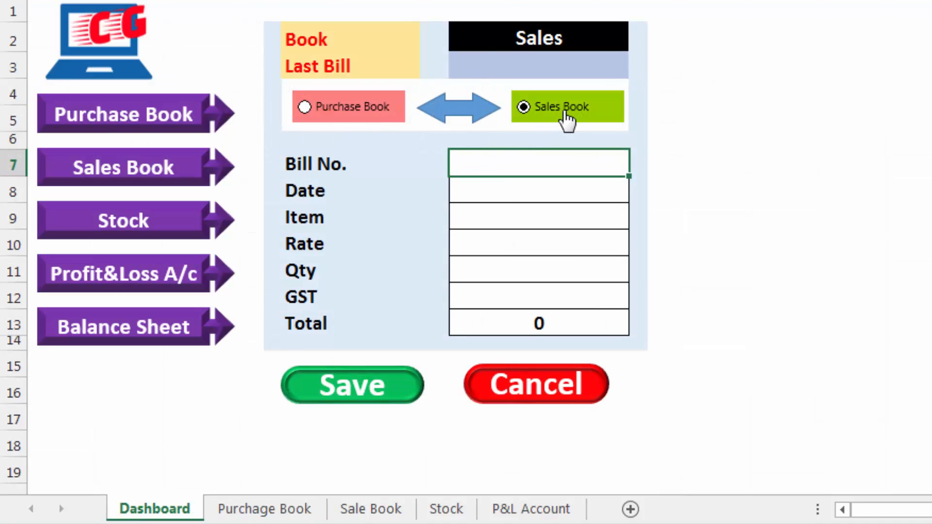
{"action": "left_click", "coordinate": [343, 108]}
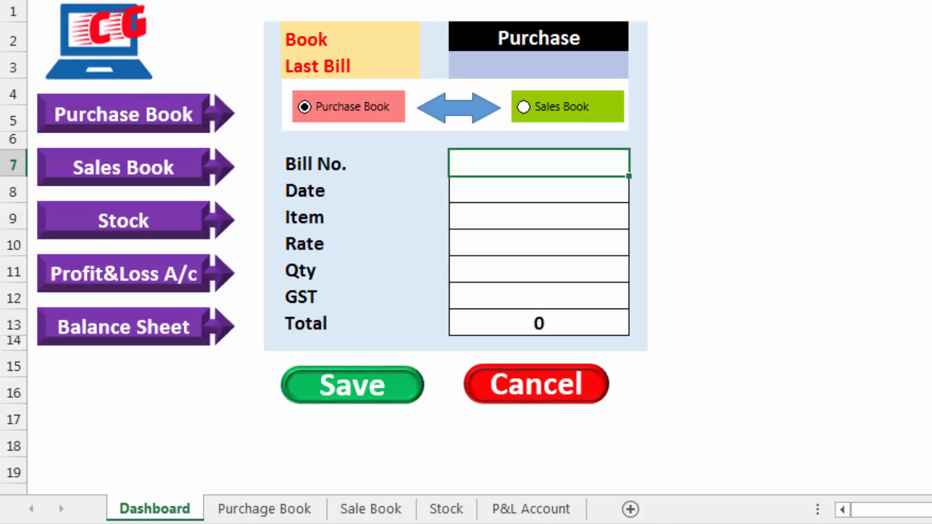
{"action": "left_click", "coordinate": [817, 92]}
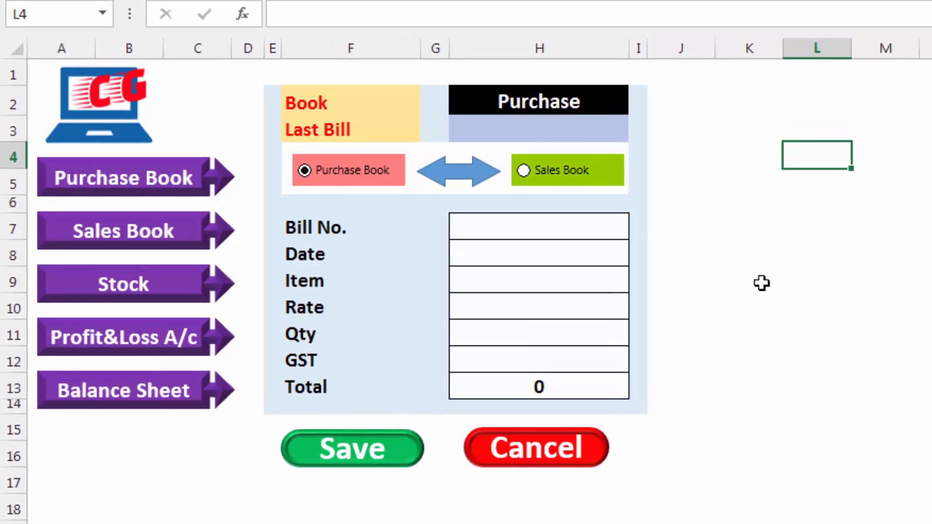
Save the workbook as Stock Maintain in the Excel Macro-Enabled Workbook format
{"action": "key", "text": "F12"}
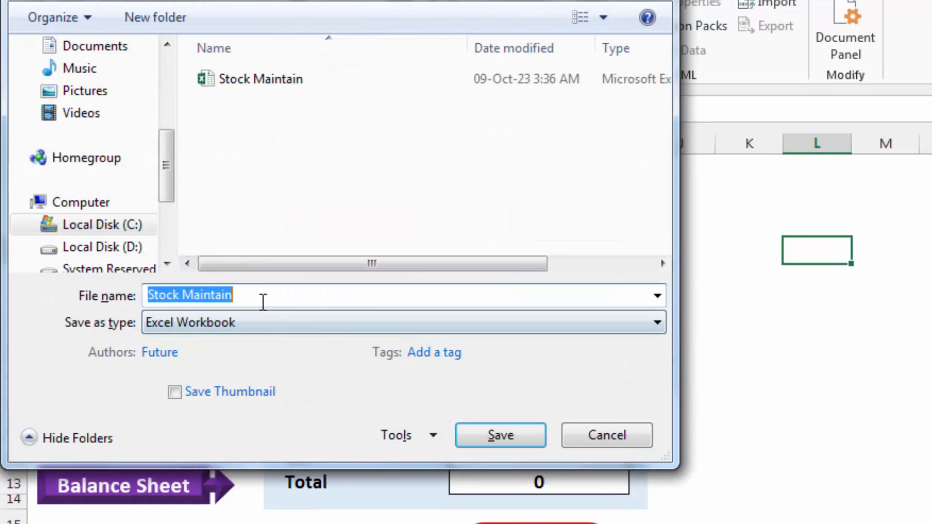
{"action": "left_click", "coordinate": [272, 318]}
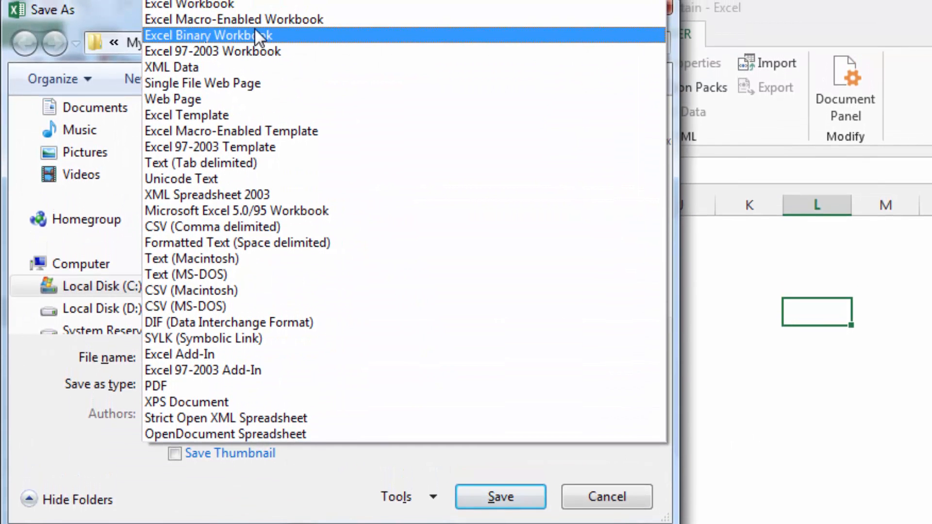
{"action": "left_click", "coordinate": [276, 22]}
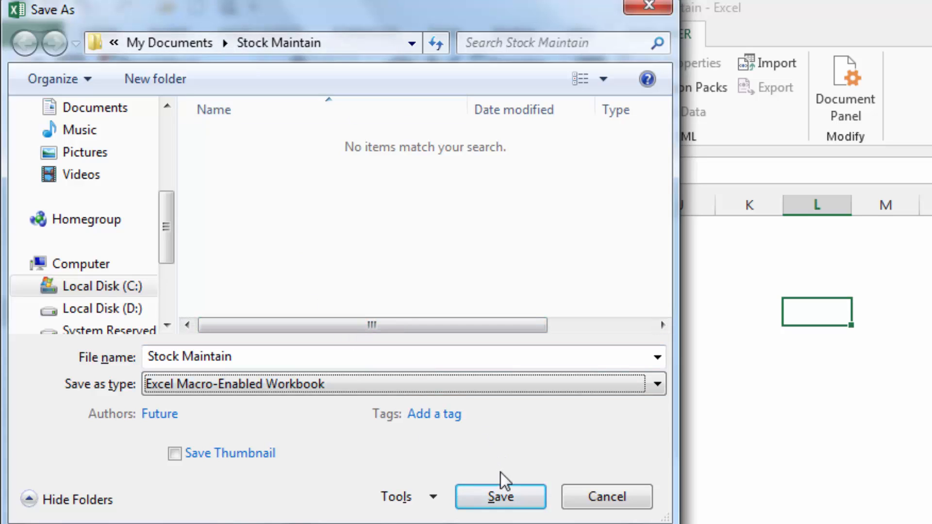
{"action": "left_click", "coordinate": [507, 497]}
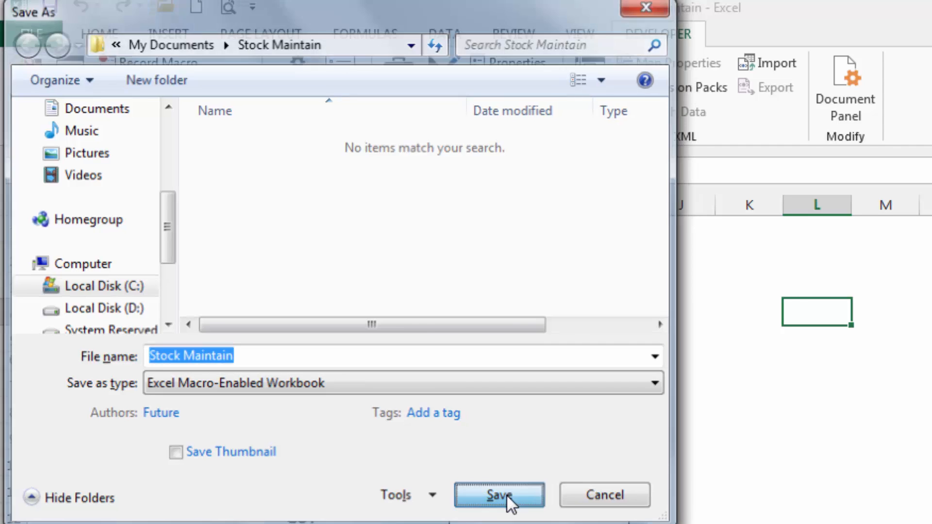
{"action": "left_click", "coordinate": [751, 449]}
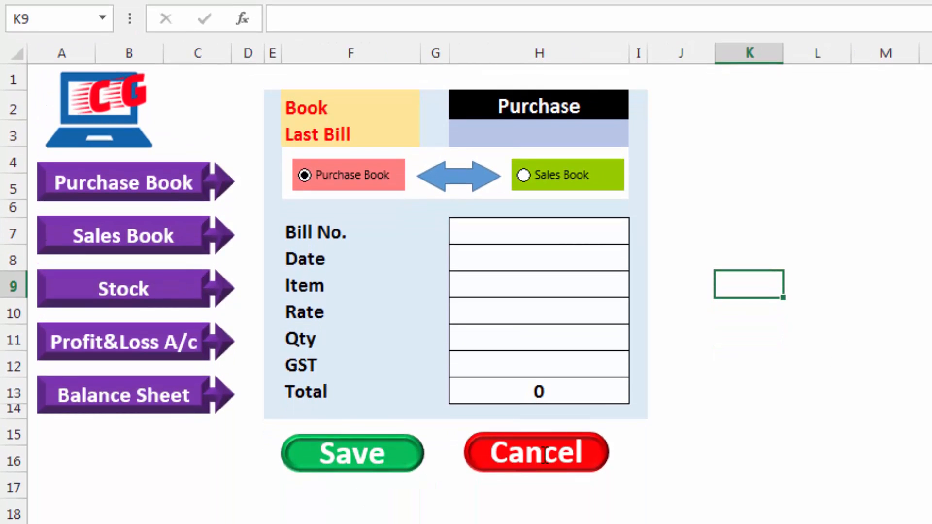
Fill the form with placeholder text: d for Bill No. and Date, dg for Item, Rate, Qty and GST
{"action": "left_click", "coordinate": [539, 234]}
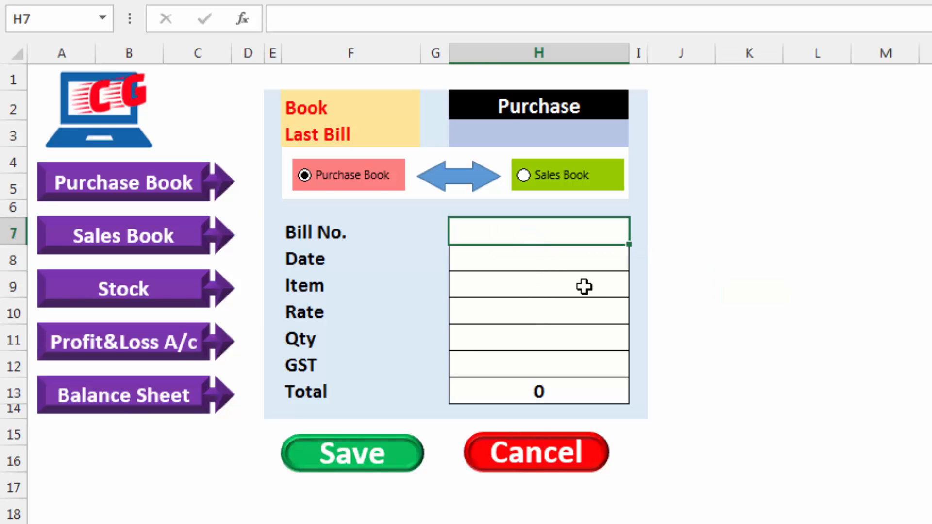
{"action": "type", "text": "d"}
{"action": "key", "text": "Return"}
{"action": "type", "text": "d"}
{"action": "key", "text": "Return"}
{"action": "type", "text": "dg"}
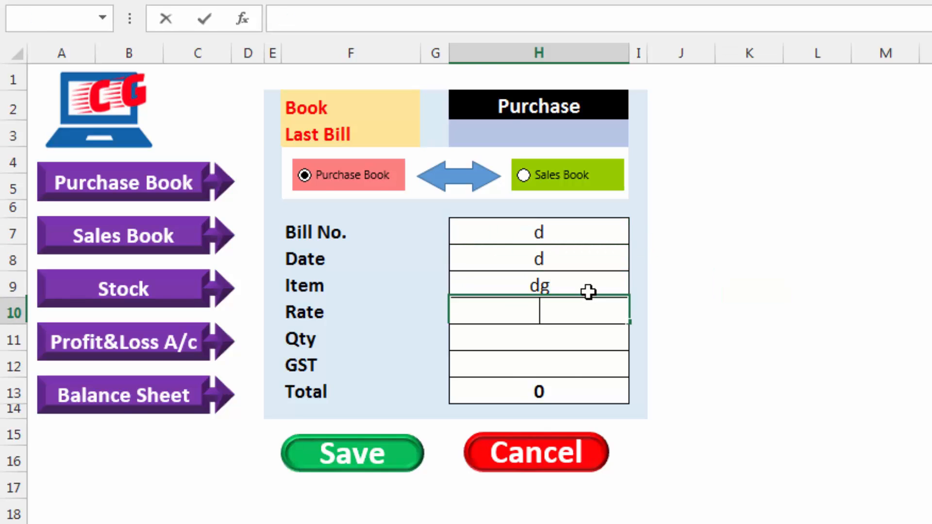
{"action": "key", "text": "Return"}
{"action": "type", "text": "dg"}
{"action": "key", "text": "Return"}
{"action": "type", "text": "dg"}
{"action": "key", "text": "Return"}
{"action": "type", "text": "dg"}
{"action": "key", "text": "Return"}
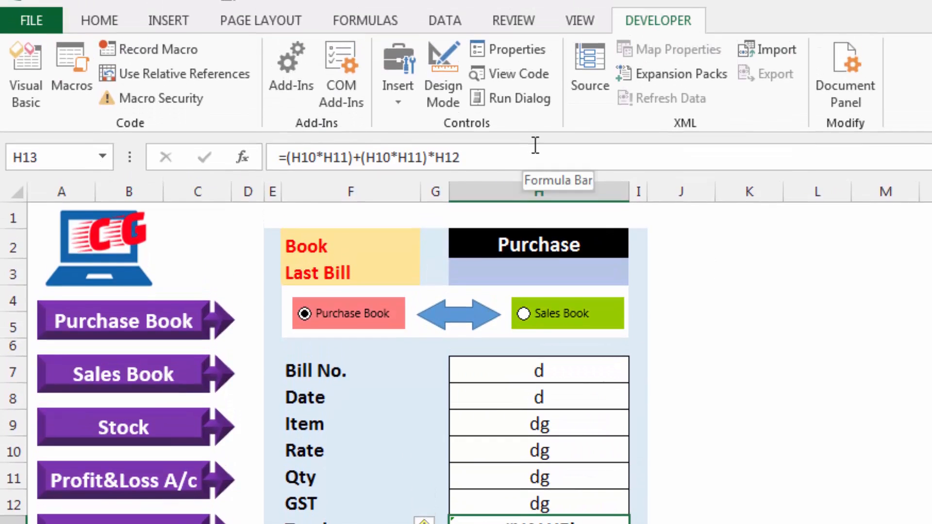
Start recording a macro named clear, stored in This Workbook
{"action": "left_click", "coordinate": [150, 50]}
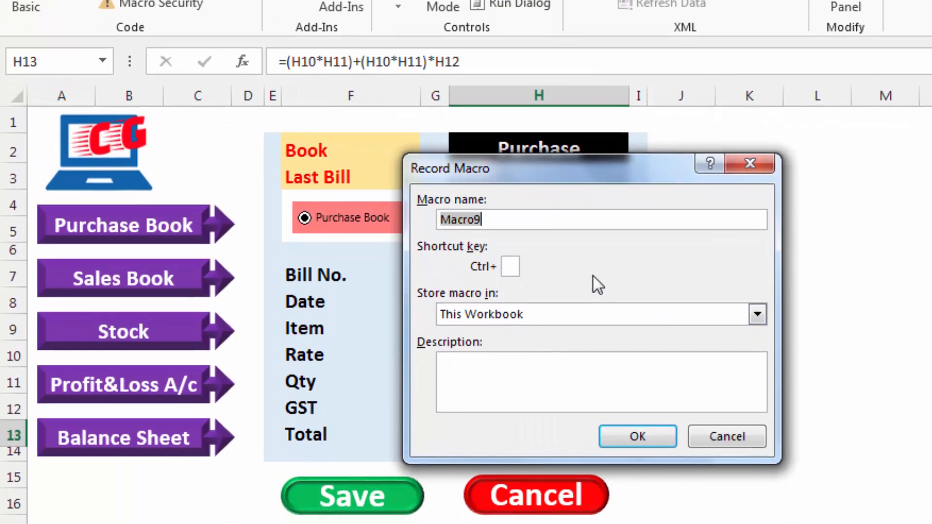
{"action": "type", "text": "clea"}
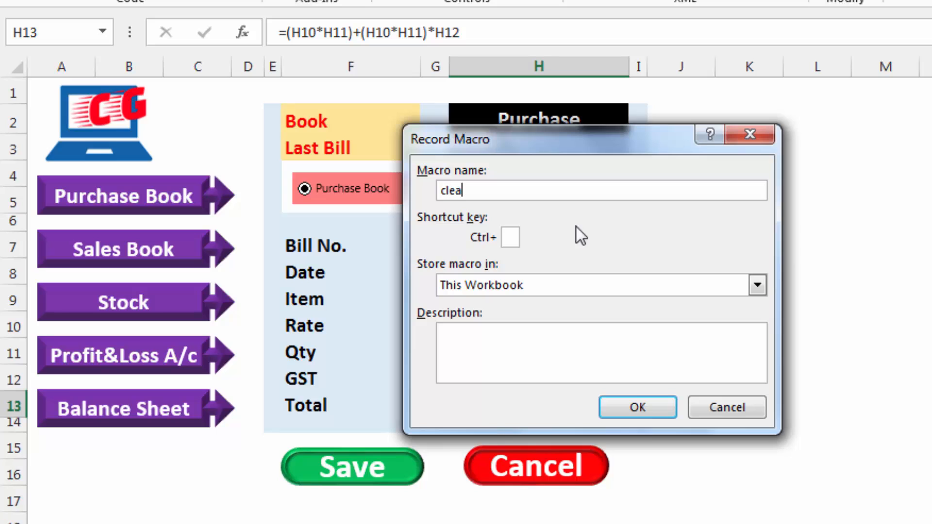
{"action": "type", "text": "r"}
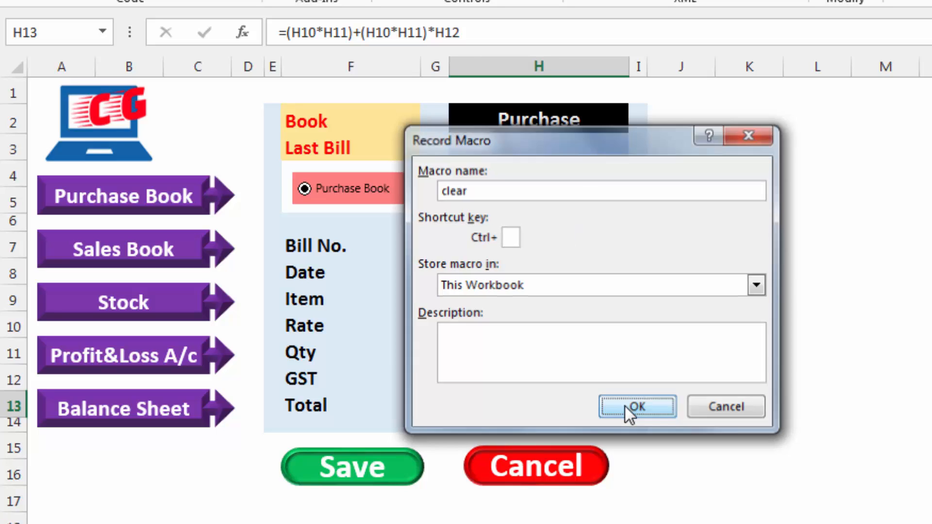
{"action": "left_click", "coordinate": [627, 408]}
Empty the Bill No. through GST entry cells H7:H12 and select the Bill No. cell H7 for the clear macro
{"action": "left_click", "coordinate": [573, 251]}
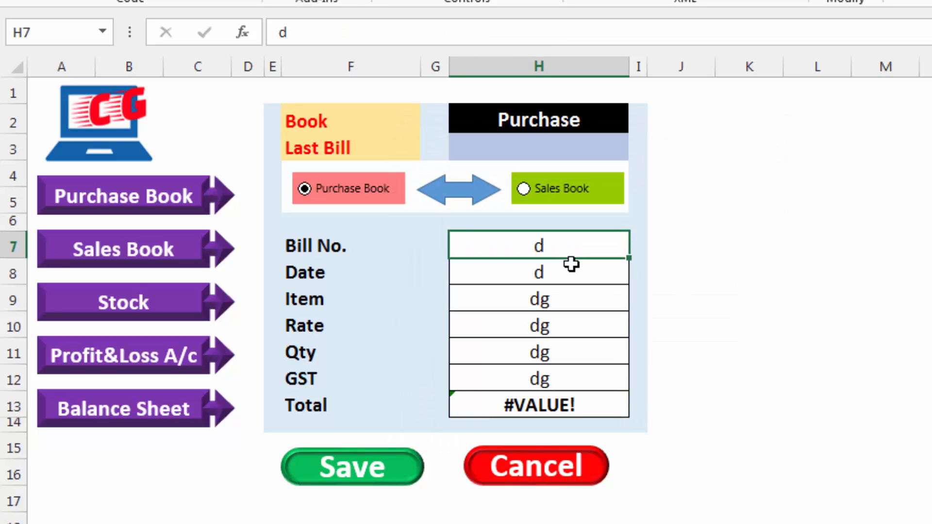
{"action": "left_click", "coordinate": [569, 269], "text": "ctrl"}
{"action": "left_click", "coordinate": [566, 299], "text": "ctrl"}
{"action": "left_click", "coordinate": [566, 325], "text": "ctrl"}
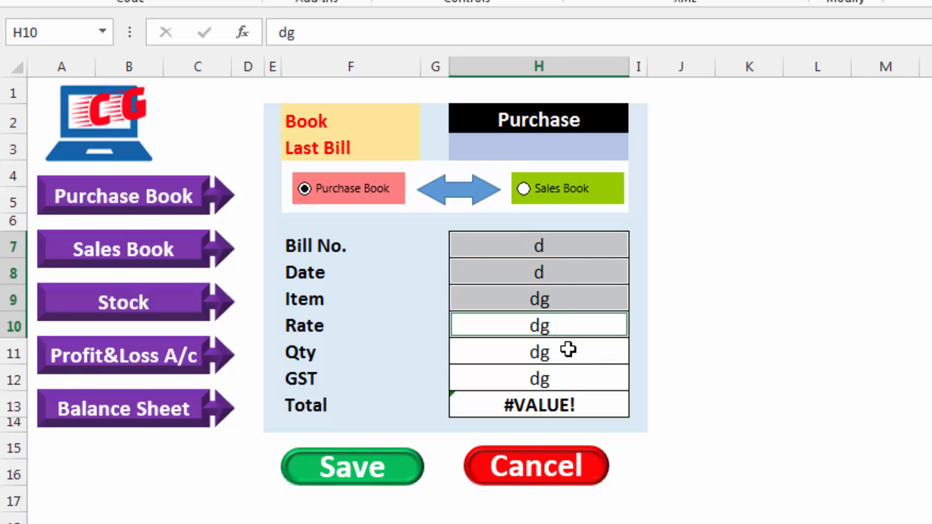
{"action": "left_click", "coordinate": [566, 350], "text": "ctrl"}
{"action": "left_click", "coordinate": [564, 378], "text": "ctrl"}
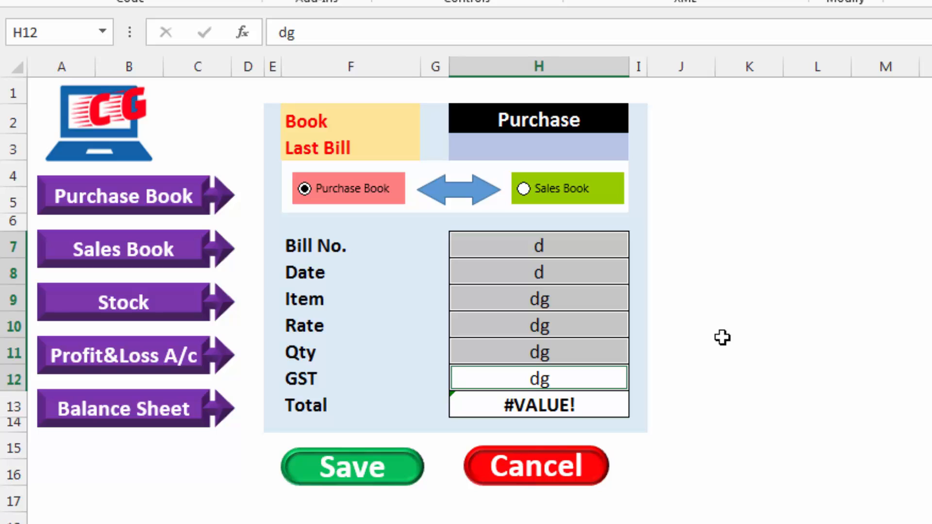
{"action": "key", "text": "Delete"}
{"action": "left_click", "coordinate": [514, 252]}
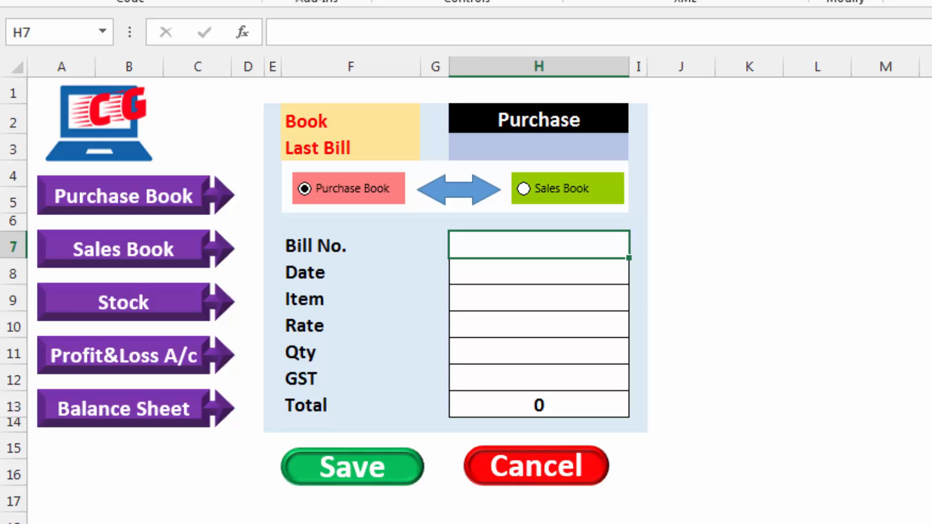
Assign the clear macro to the Cancel button and deselect the button
{"action": "right_click", "coordinate": [594, 465]}
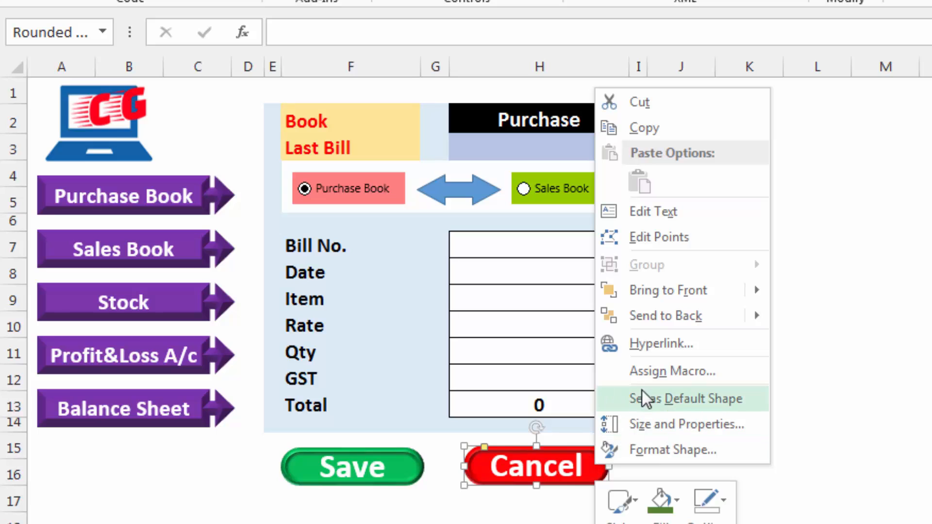
{"action": "left_click", "coordinate": [661, 373]}
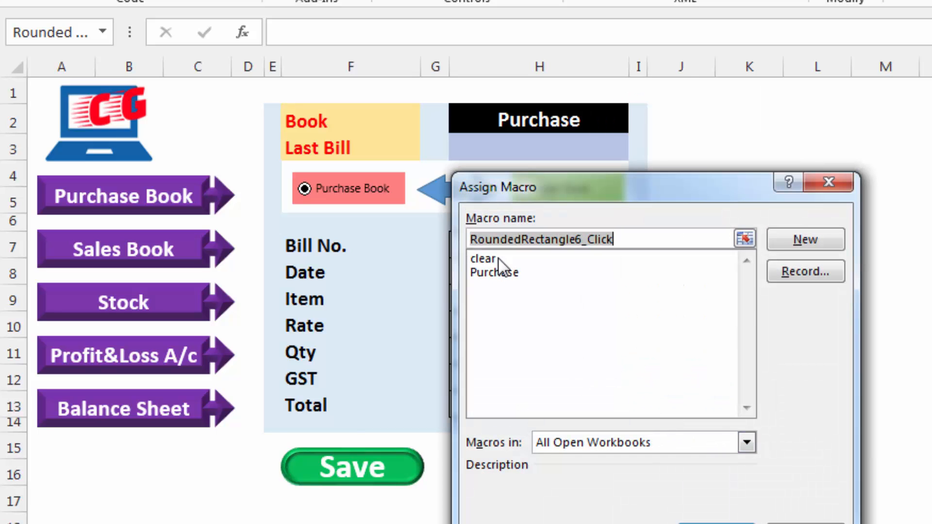
{"action": "left_click", "coordinate": [485, 259]}
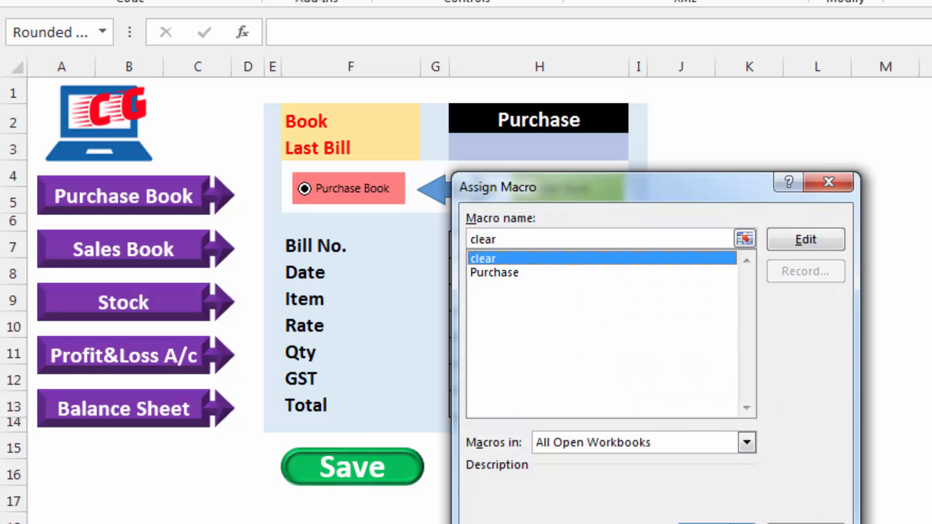
{"action": "left_click", "coordinate": [714, 522]}
{"action": "left_click", "coordinate": [747, 430]}
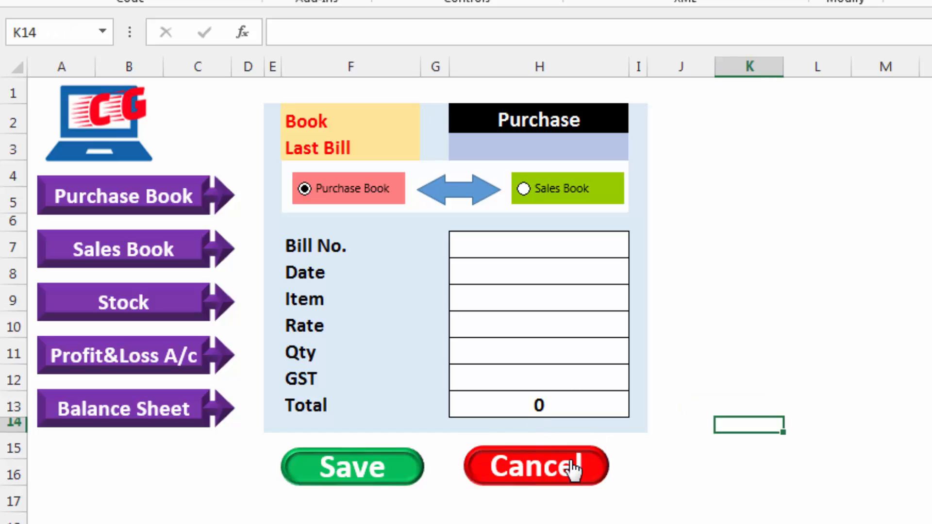
Test the Cancel button with placeholder entries: dd for Date, dsf for Item, dds for Rate, fd for Qty and d for GST
{"action": "left_click", "coordinate": [572, 250]}
{"action": "key", "text": "Return"}
{"action": "type", "text": "dd"}
{"action": "key", "text": "Return"}
{"action": "type", "text": "dsf"}
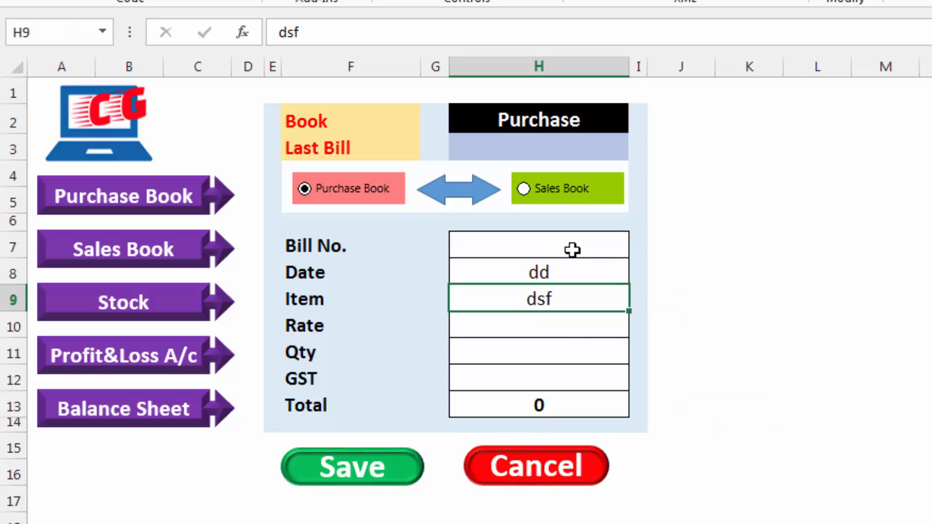
{"action": "key", "text": "Return"}
{"action": "type", "text": "dds fd"}
{"action": "key", "text": "Return"}
{"action": "type", "text": "d"}
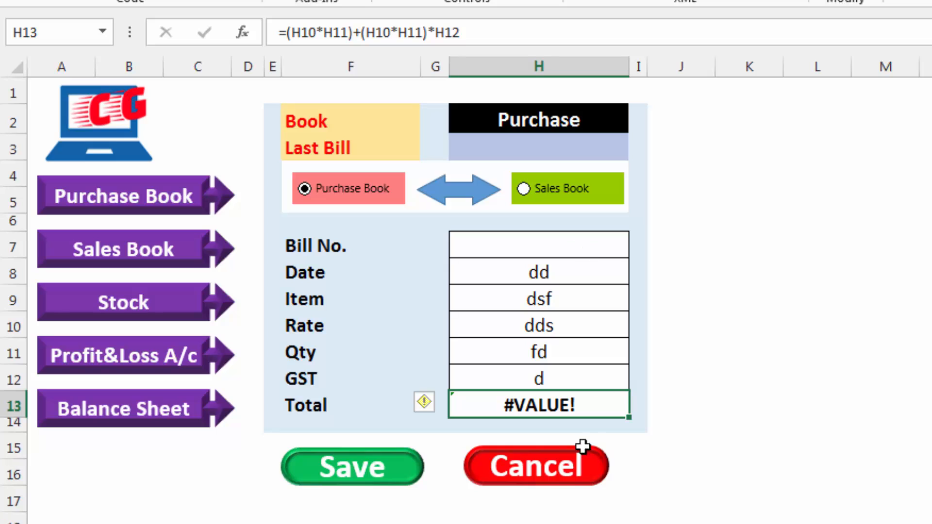
{"action": "left_click", "coordinate": [561, 470]}
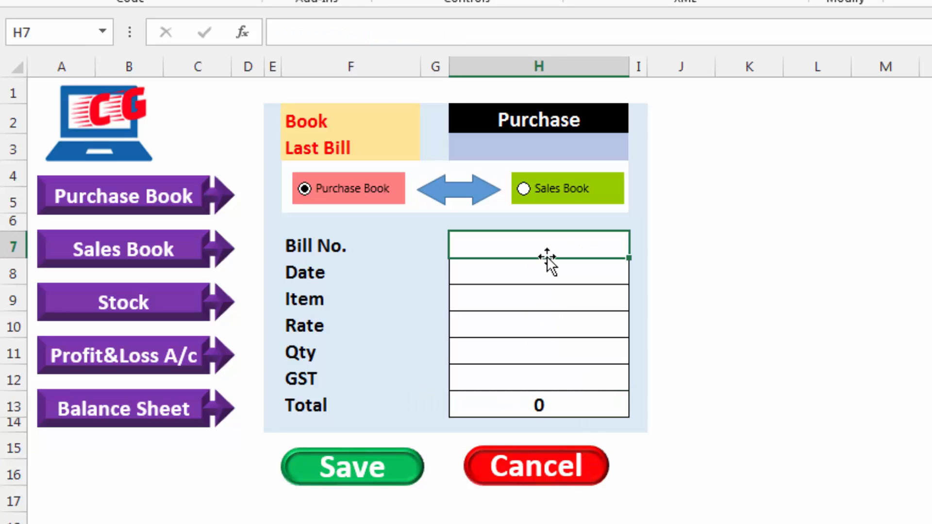
{"action": "left_click", "coordinate": [716, 325]}
{"action": "left_click", "coordinate": [574, 252]}
{"action": "left_click", "coordinate": [708, 270]}
{"action": "left_click", "coordinate": [747, 352]}
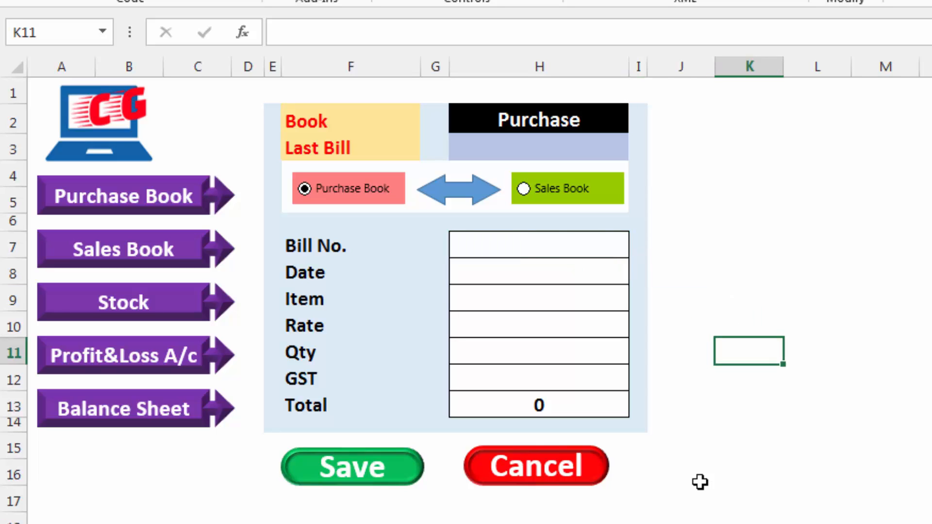
{"action": "left_click", "coordinate": [702, 325]}
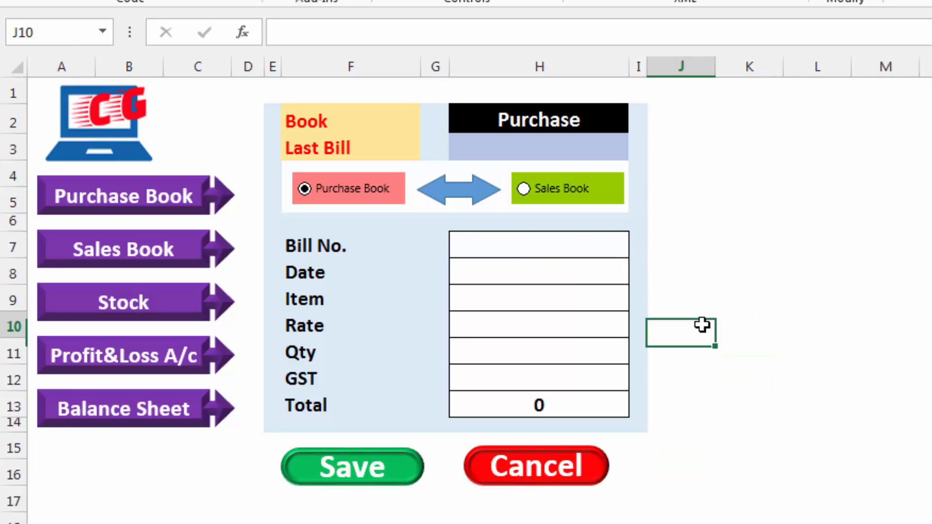
{"action": "left_click", "coordinate": [542, 253]}
{"action": "left_click", "coordinate": [539, 268]}
{"action": "left_click", "coordinate": [539, 306]}
{"action": "left_click", "coordinate": [538, 326]}
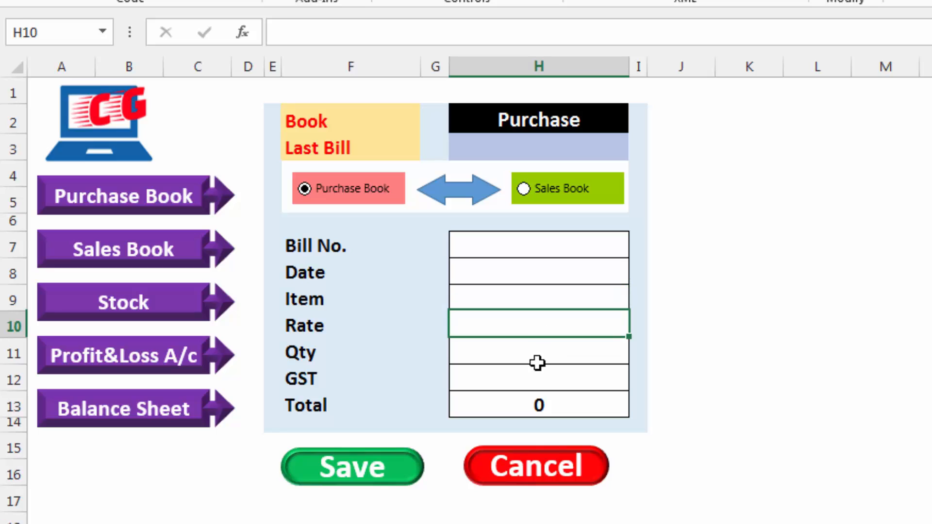
{"action": "left_click", "coordinate": [538, 374]}
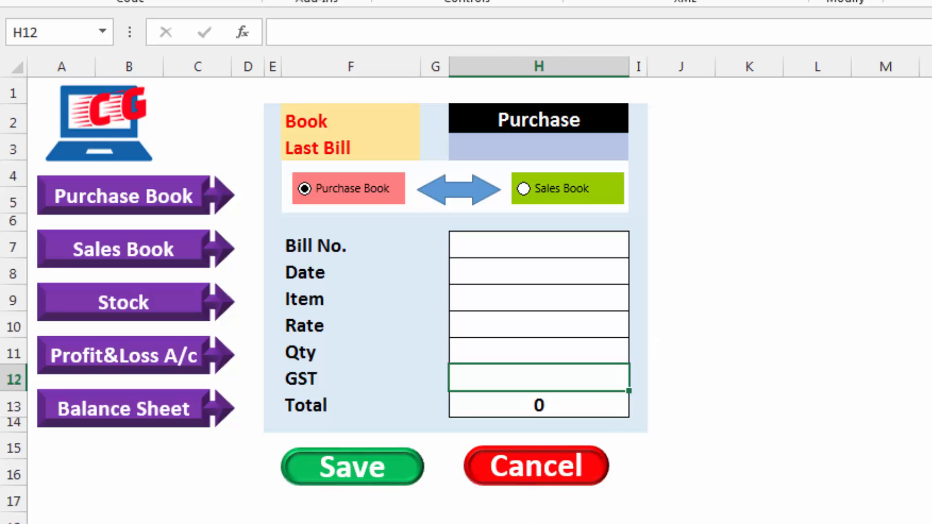
Go to the stock sheet and select the first cell under the Item heading
{"action": "key", "text": "ctrl+Page_Down"}
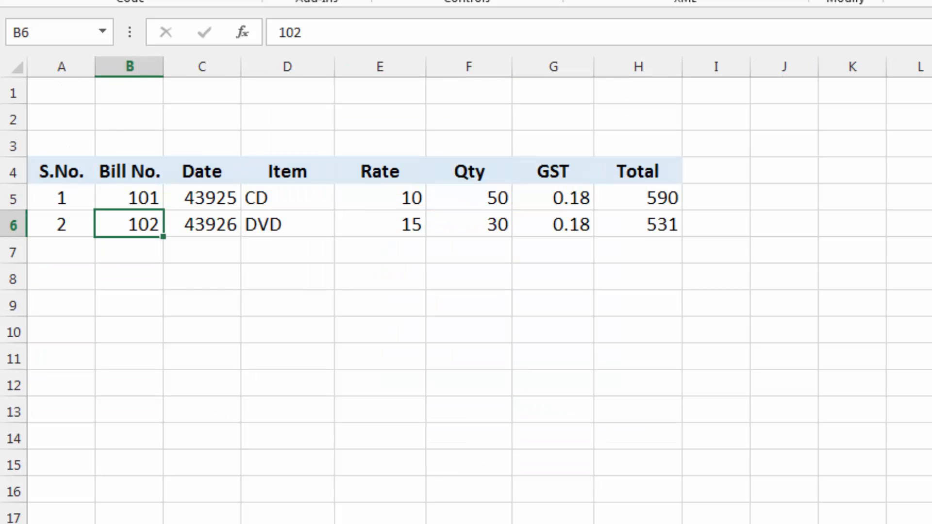
{"action": "key", "text": "ctrl+Page_Down"}
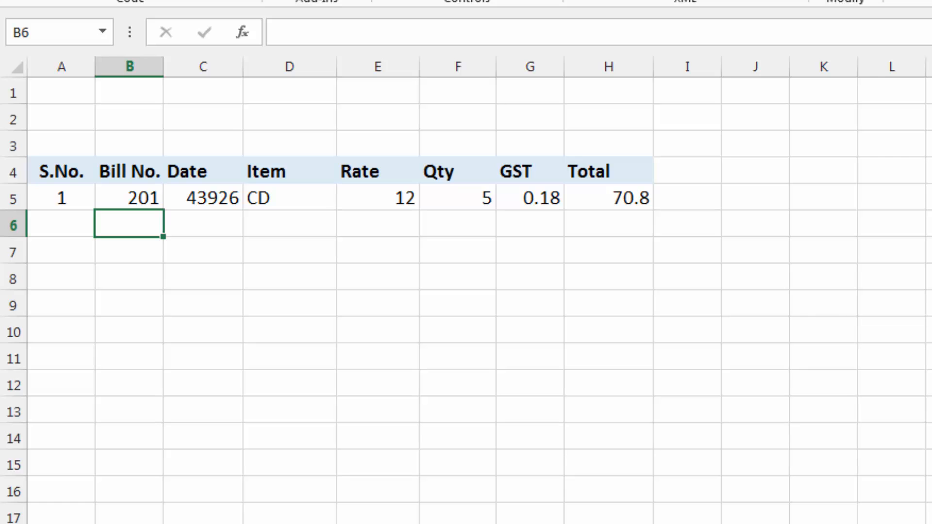
{"action": "key", "text": "ctrl+Page_Down"}
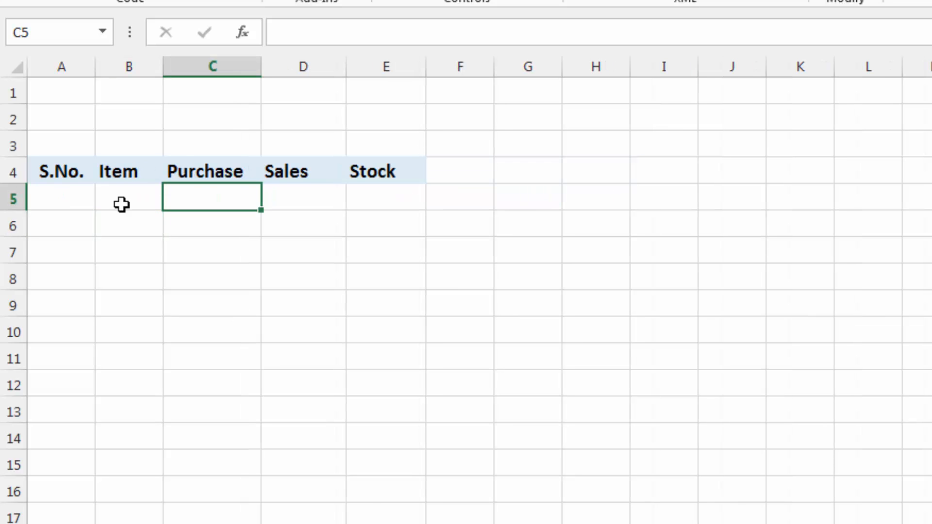
{"action": "left_click", "coordinate": [147, 200]}
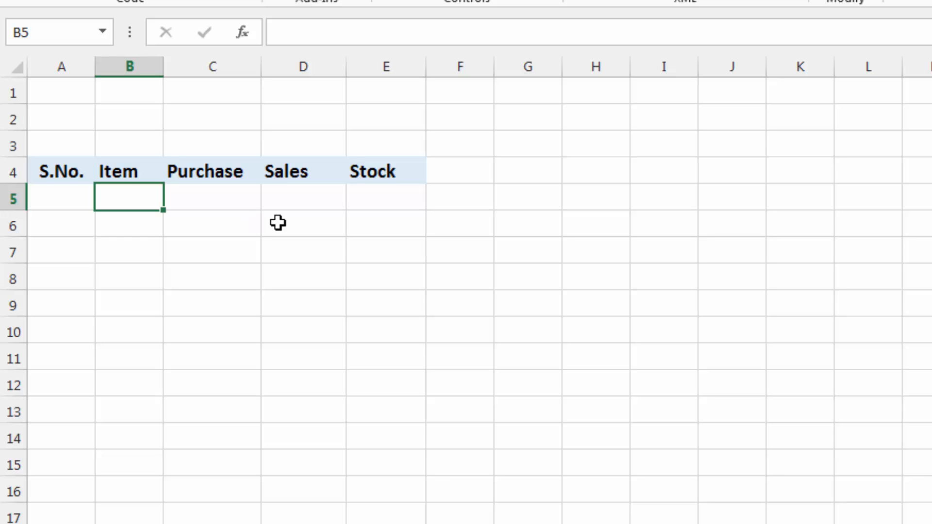
Copy the Item heading and the cell below it to H4:H5, and enter the criterion <> in H5
{"action": "left_click_drag", "start_coordinate": [141, 172], "coordinate": [137, 199]}
{"action": "key", "text": "ctrl+c"}
{"action": "left_click", "coordinate": [604, 177]}
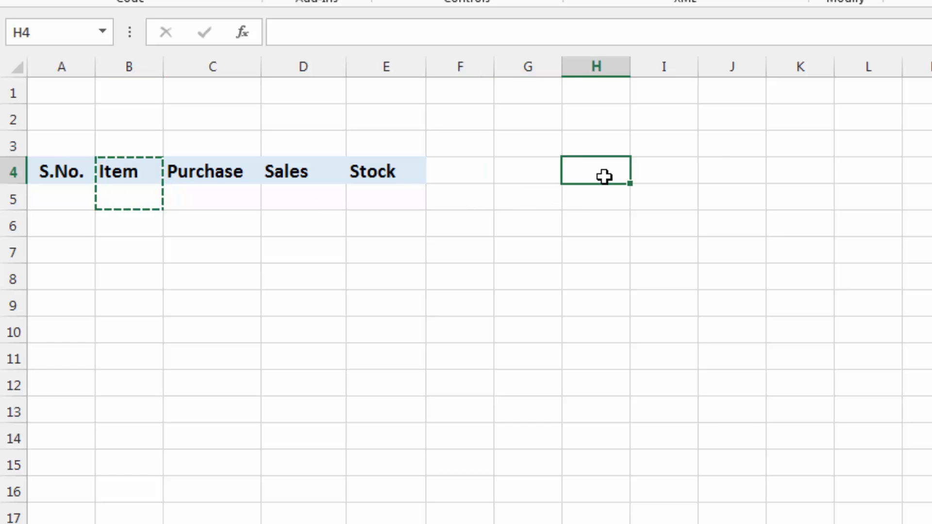
{"action": "key", "text": "ctrl+v"}
{"action": "left_click", "coordinate": [736, 221]}
{"action": "left_click", "coordinate": [626, 207]}
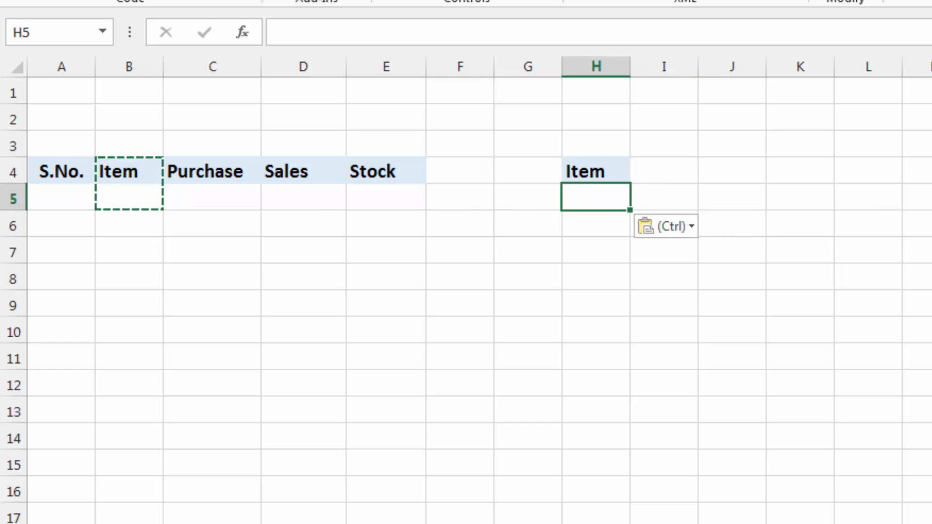
{"action": "type", "text": "<"}
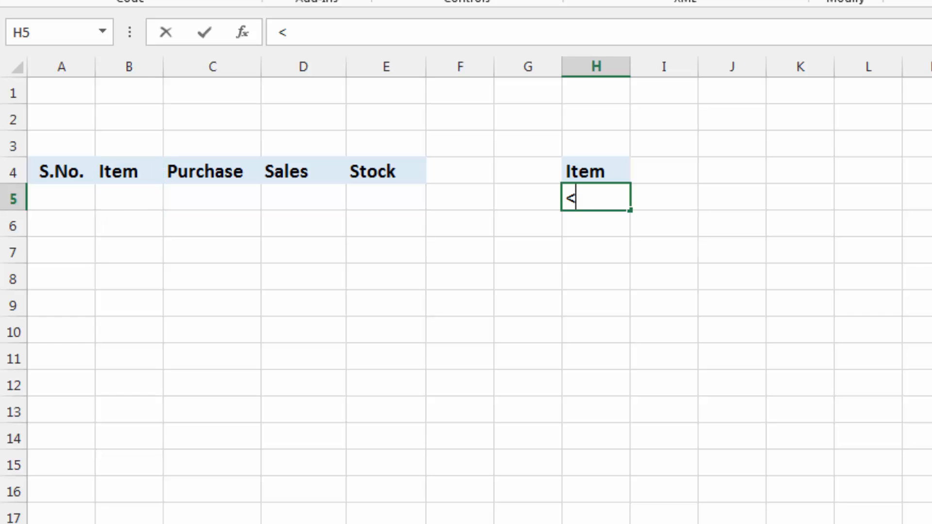
{"action": "type", "text": ">"}
{"action": "key", "text": "Return"}
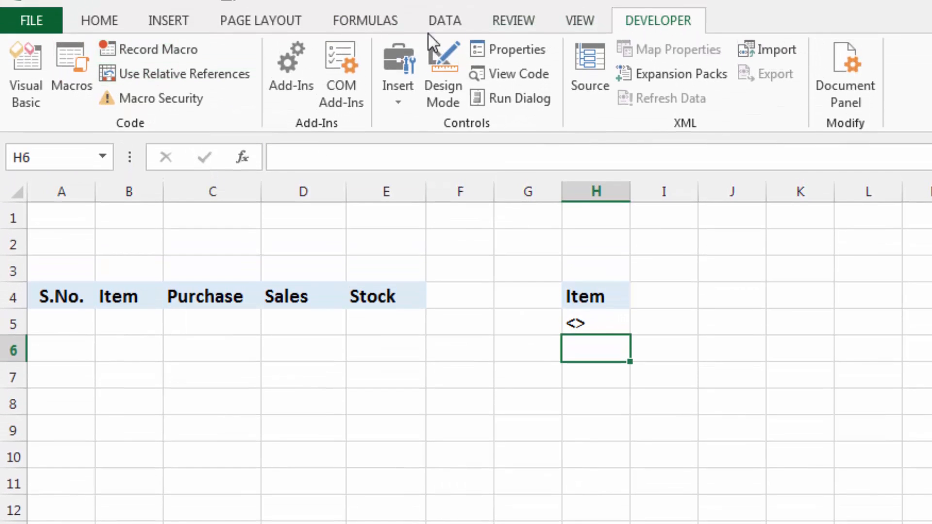
Start recording a macro named Update, stored in This Workbook
{"action": "left_click", "coordinate": [164, 52]}
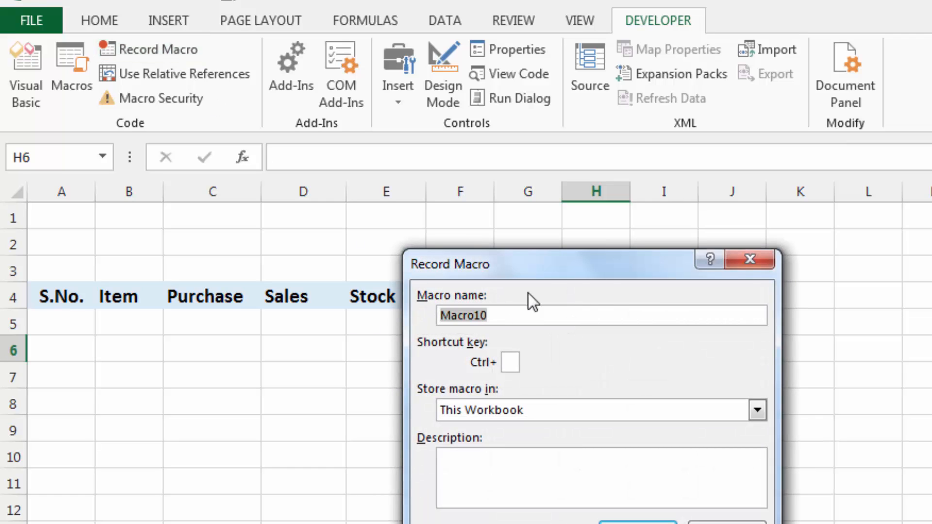
{"action": "type", "text": "Update"}
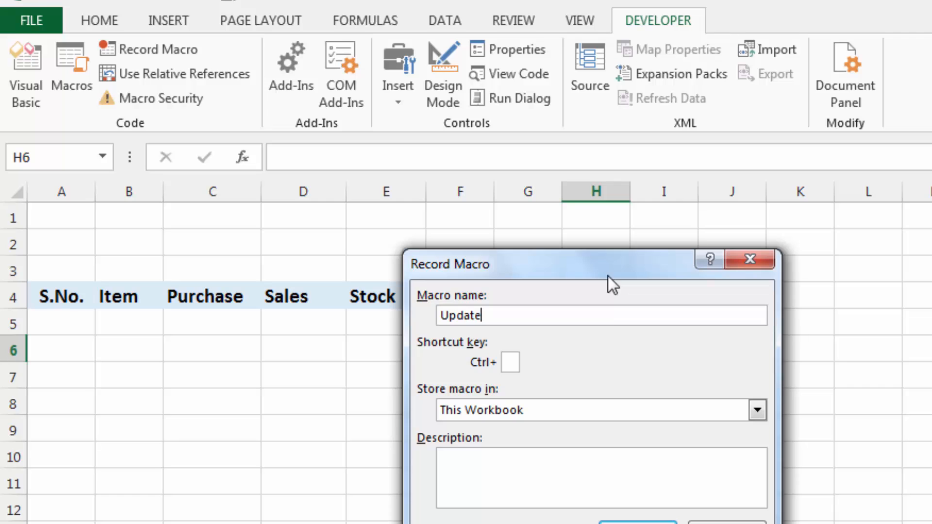
{"action": "left_click", "coordinate": [649, 523]}
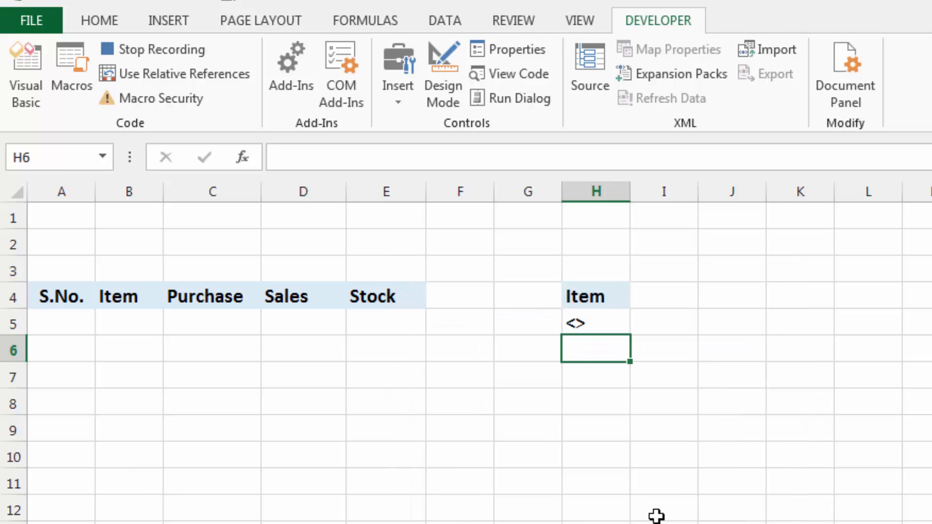
Start an Advanced Filter from cell B5 of the stock sheet, with the Purchage Book's Item column D4:D7000 as list range
{"action": "key", "text": "ctrl+Home"}
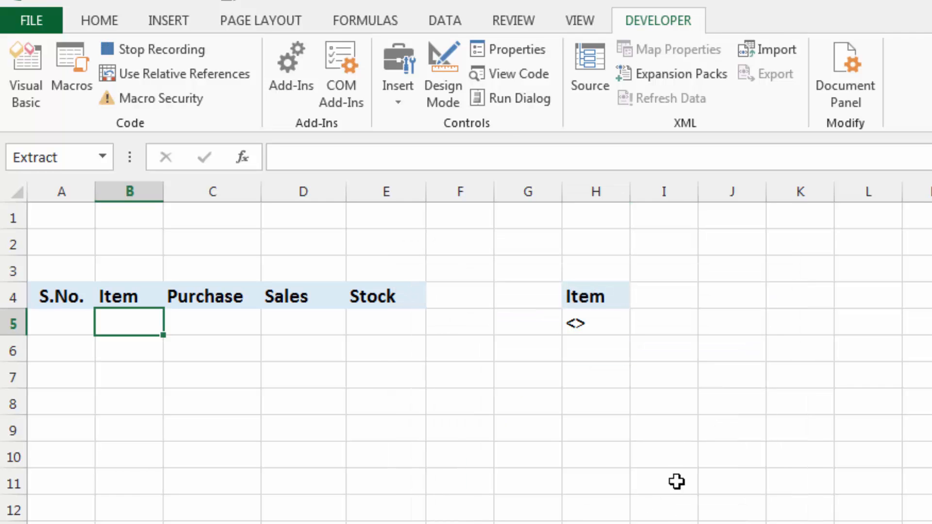
{"action": "left_click", "coordinate": [444, 20]}
{"action": "left_click", "coordinate": [652, 95]}
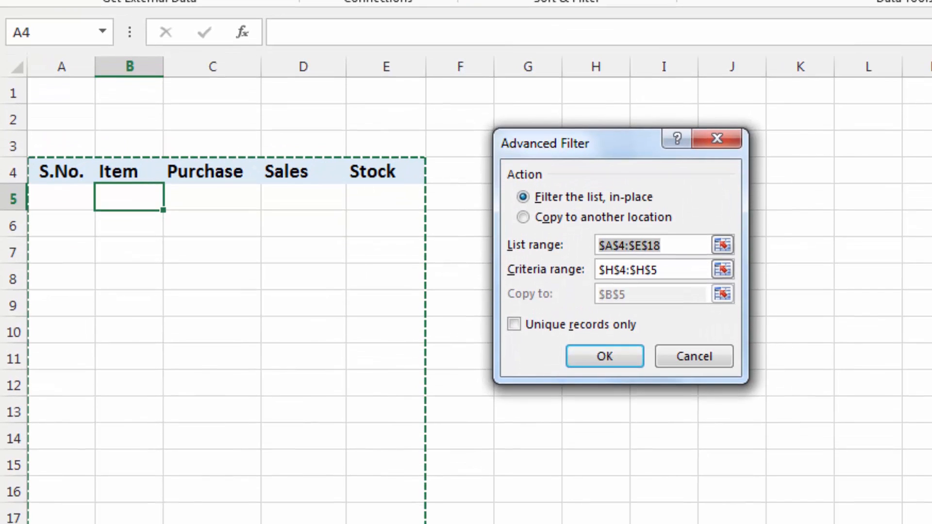
{"action": "left_click", "coordinate": [687, 245]}
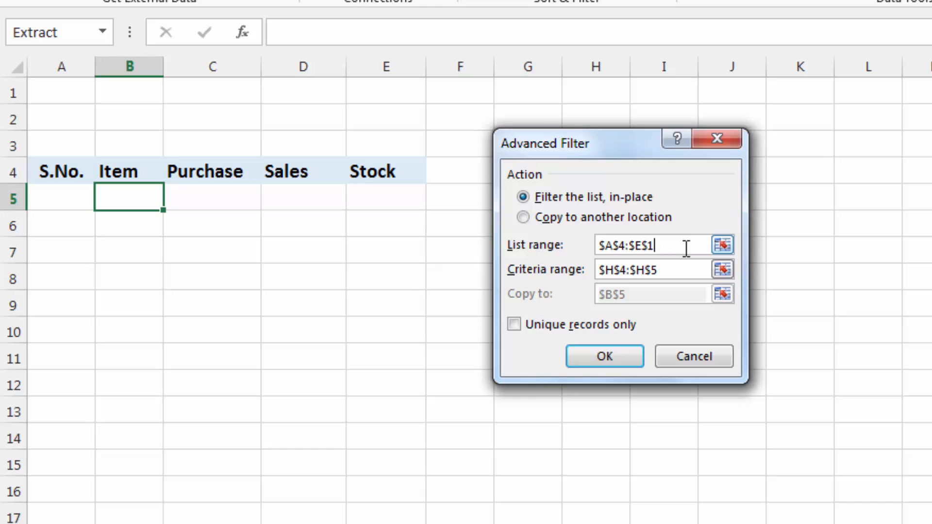
{"action": "key", "text": "BackSpace"}
{"action": "key", "text": "BackSpace"}
{"action": "key", "text": "BackSpace"}
{"action": "key", "text": "BackSpace"}
{"action": "key", "text": "BackSpace"}
{"action": "key", "text": "BackSpace"}
{"action": "key", "text": "BackSpace"}
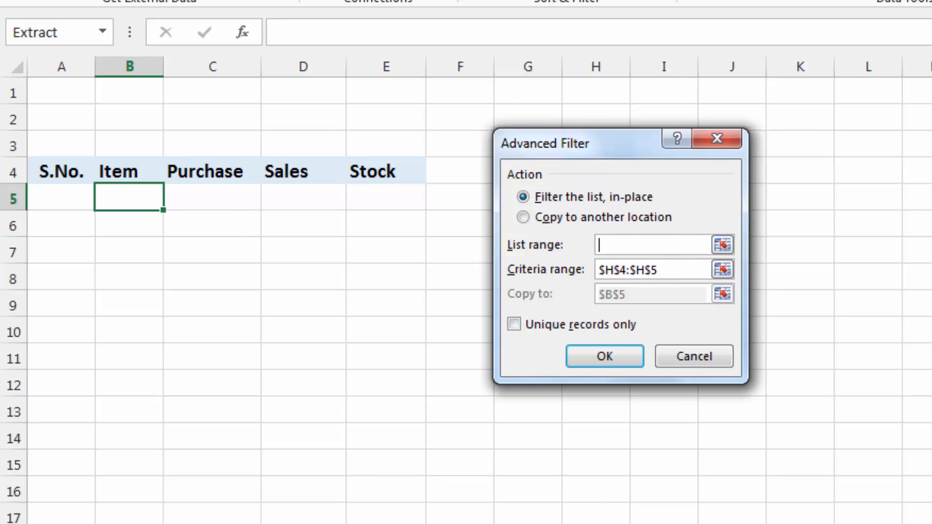
{"action": "left_click", "coordinate": [246, 523]}
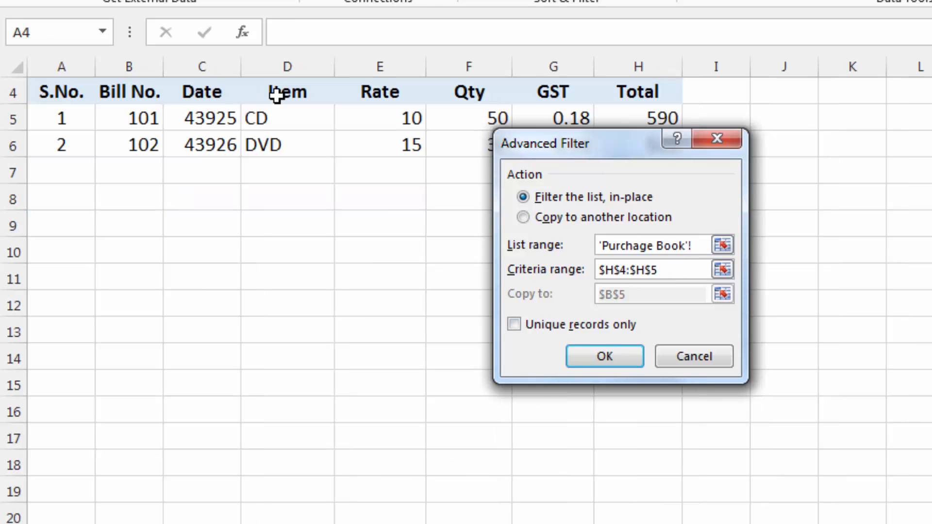
{"action": "left_click_drag", "start_coordinate": [277, 94], "coordinate": [289, 523]}
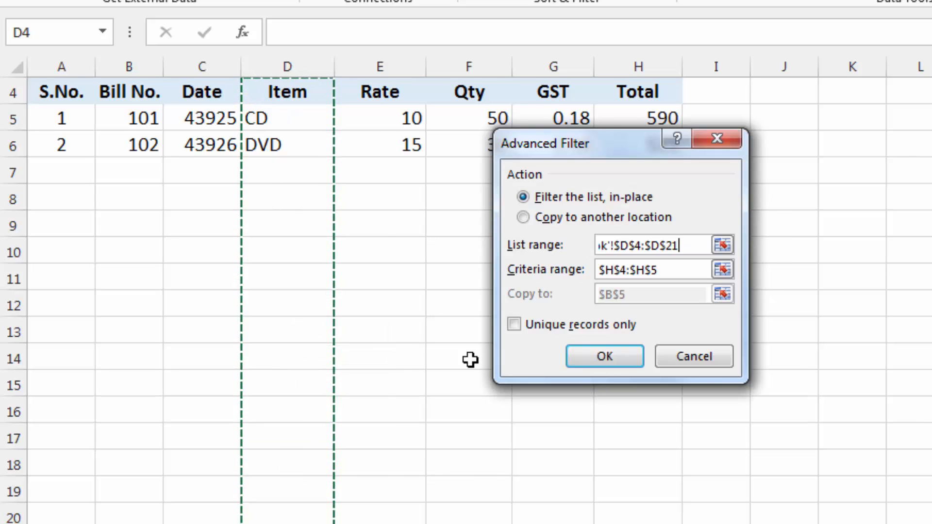
{"action": "left_click", "coordinate": [683, 246]}
{"action": "key", "text": "BackSpace"}
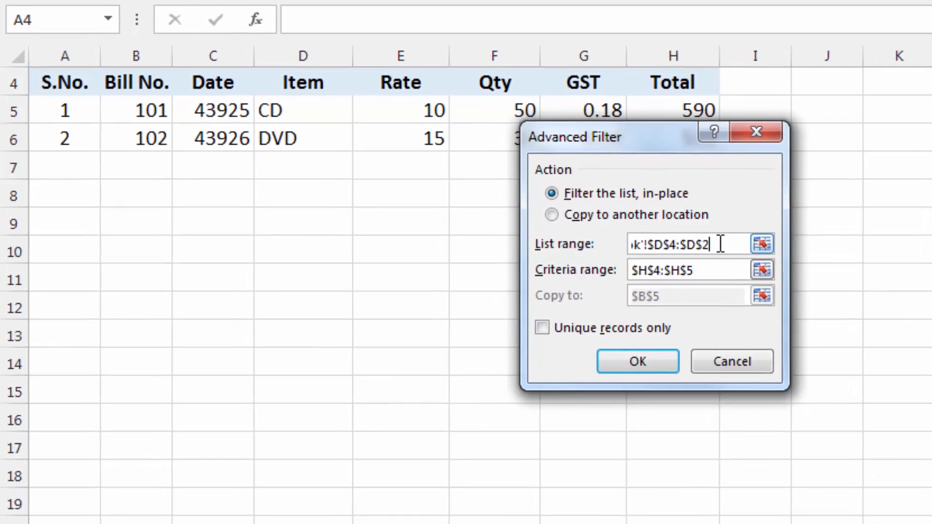
{"action": "key", "text": "BackSpace"}
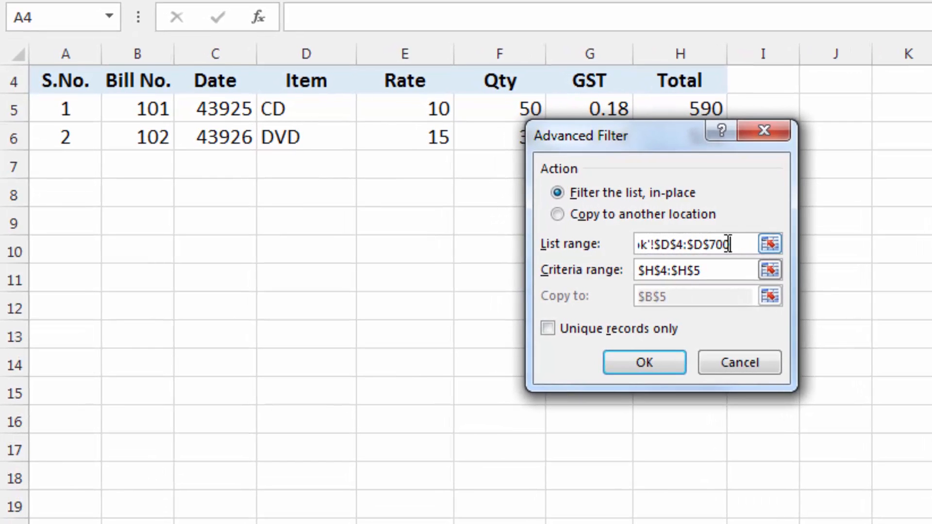
Set the filter's criteria range to H4:H5 on the Stock sheet and choose to copy the results to another location
{"action": "left_click", "coordinate": [717, 267]}
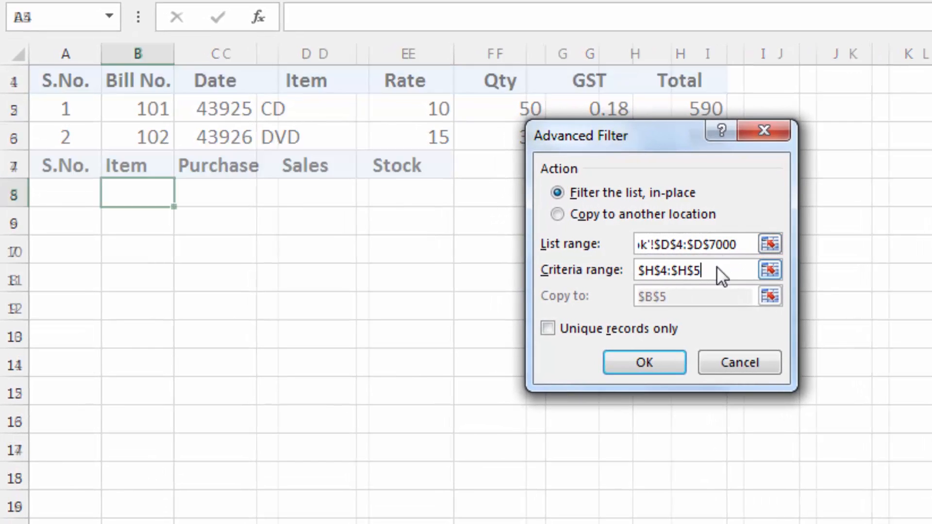
{"action": "key", "text": "BackSpace"}
{"action": "key", "text": "BackSpace"}
{"action": "key", "text": "BackSpace"}
{"action": "key", "text": "BackSpace"}
{"action": "key", "text": "BackSpace"}
{"action": "key", "text": "BackSpace"}
{"action": "key", "text": "BackSpace"}
{"action": "key", "text": "BackSpace"}
{"action": "key", "text": "BackSpace"}
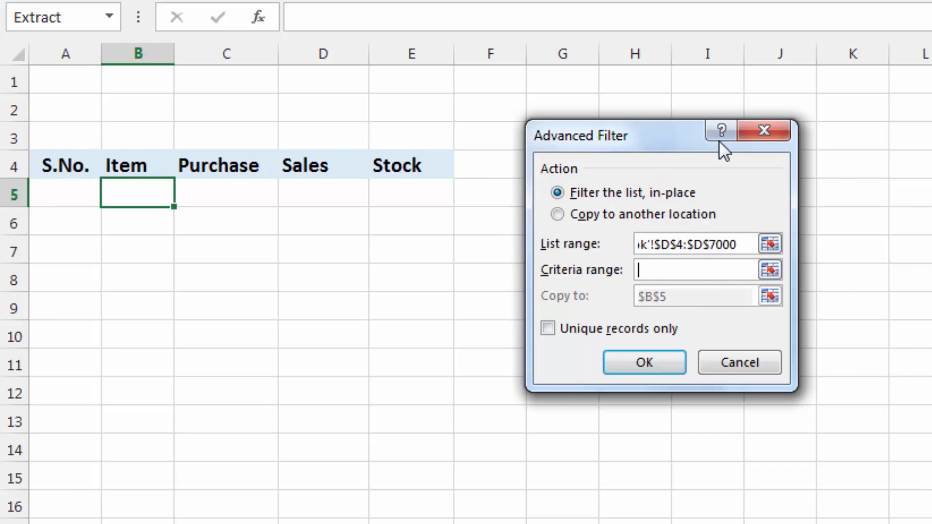
{"action": "left_click_drag", "start_coordinate": [678, 135], "coordinate": [815, 145]}
{"action": "left_click_drag", "start_coordinate": [630, 160], "coordinate": [630, 202]}
{"action": "left_click", "coordinate": [729, 223]}
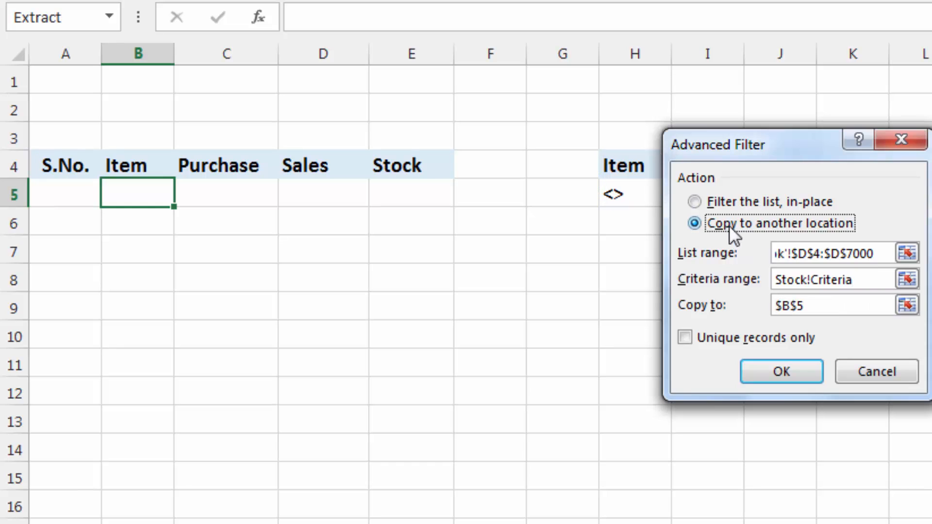
Set the copy destination to Stock!$B$4, restrict the filter to unique records only, and run it
{"action": "left_click", "coordinate": [819, 305]}
{"action": "key", "text": "BackSpace"}
{"action": "key", "text": "BackSpace"}
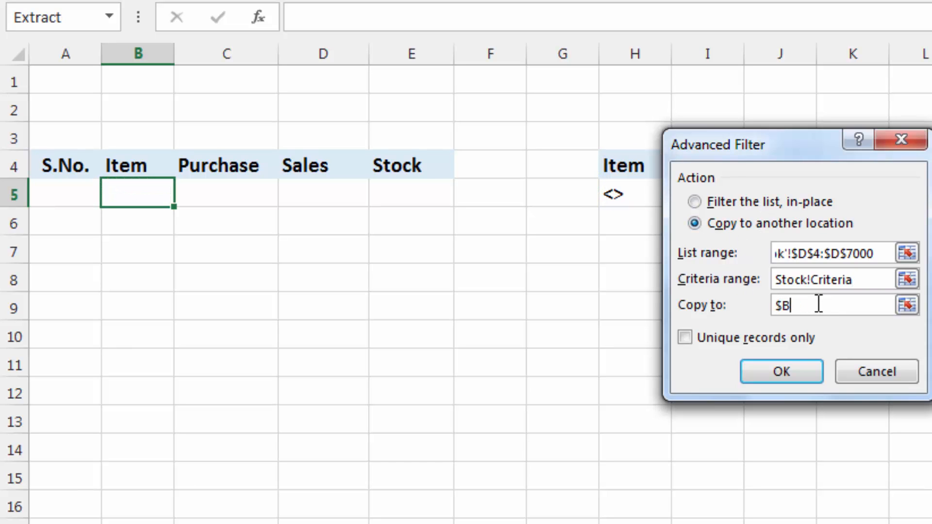
{"action": "left_click", "coordinate": [138, 166]}
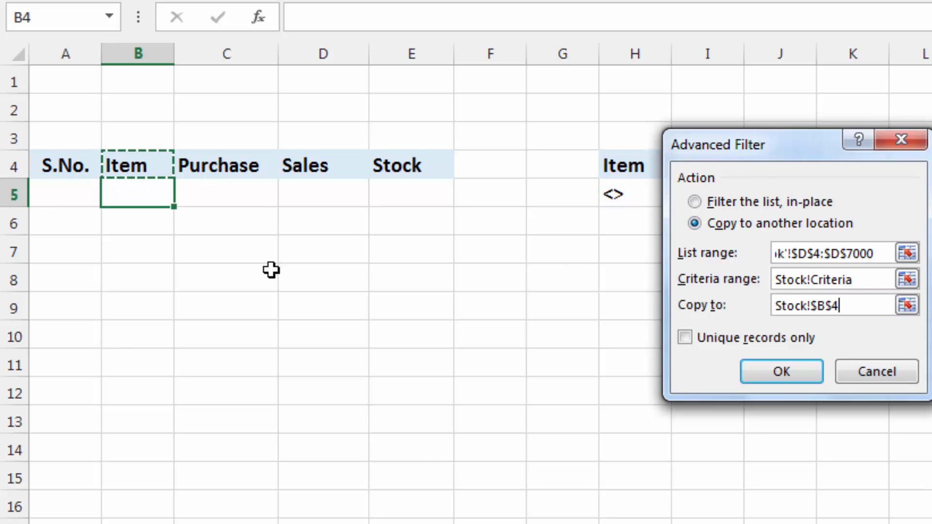
{"action": "left_click", "coordinate": [686, 337]}
{"action": "left_click", "coordinate": [778, 369]}
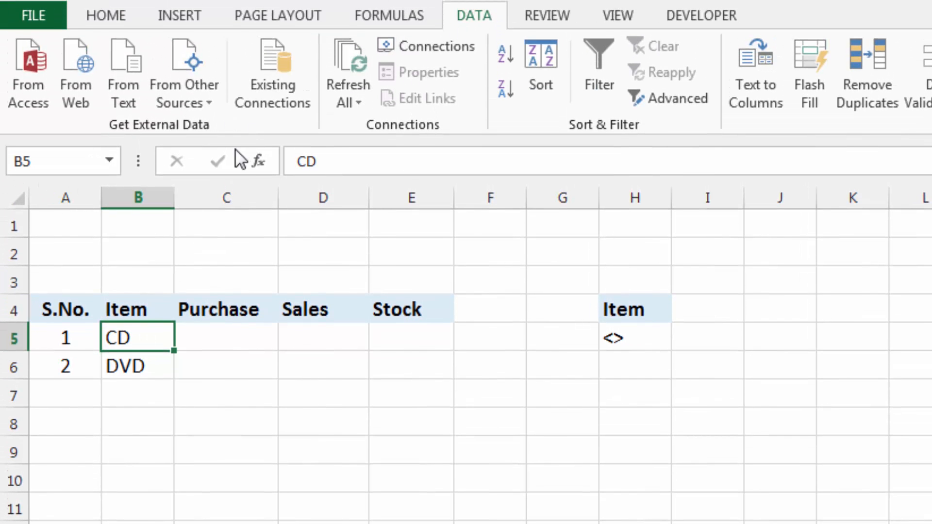
Stop recording the macro and hide column H, which holds the filter criteria
{"action": "left_click", "coordinate": [680, 17]}
{"action": "left_click", "coordinate": [170, 48]}
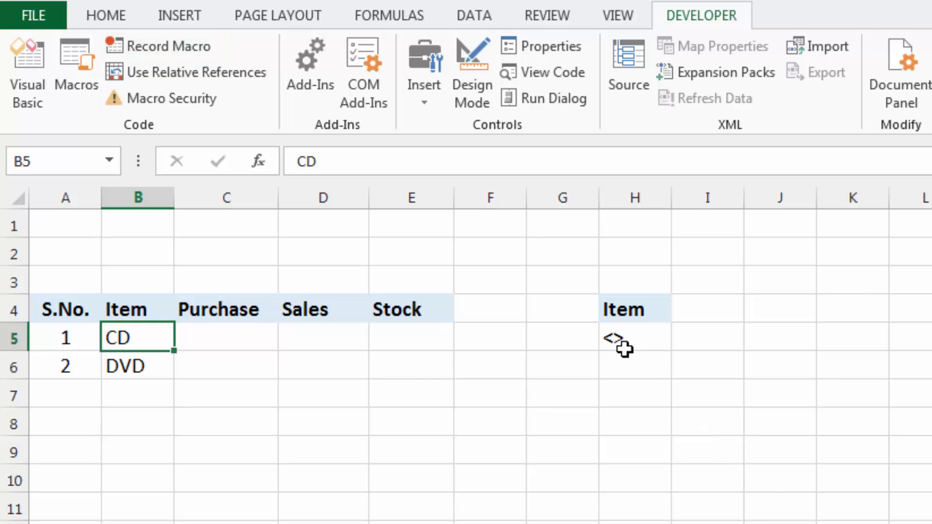
{"action": "left_click", "coordinate": [620, 196]}
{"action": "right_click", "coordinate": [638, 433]}
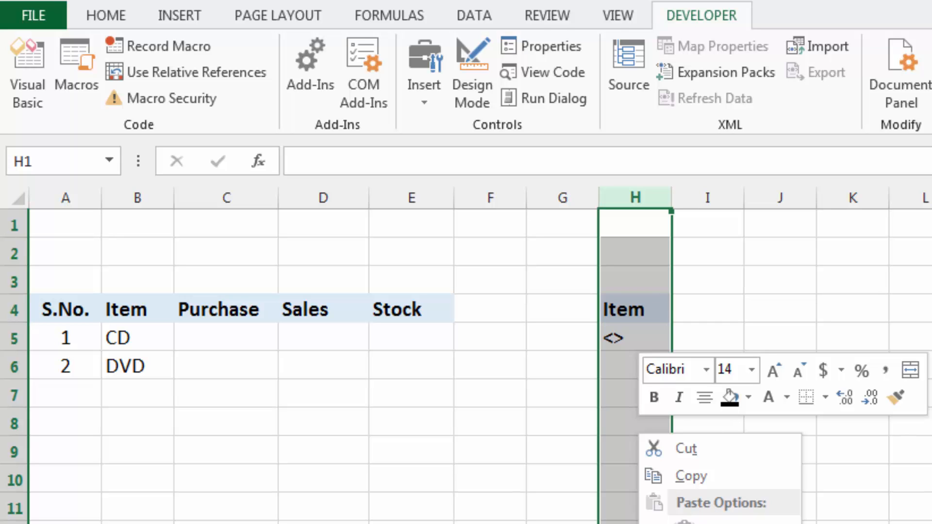
{"action": "key", "text": "h"}
{"action": "left_click", "coordinate": [553, 314]}
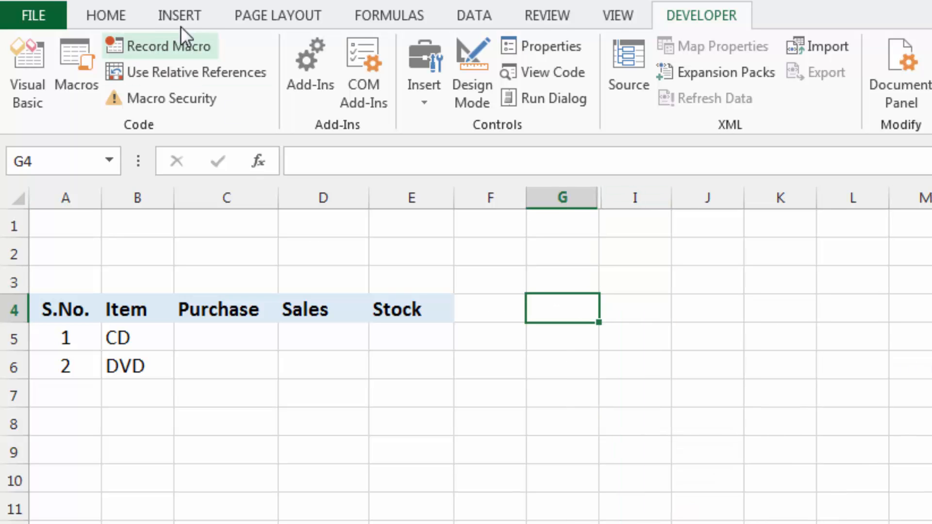
Draw a rectangle shape across columns F to G around row 2, just above the stock table's heading row
{"action": "left_click", "coordinate": [193, 15]}
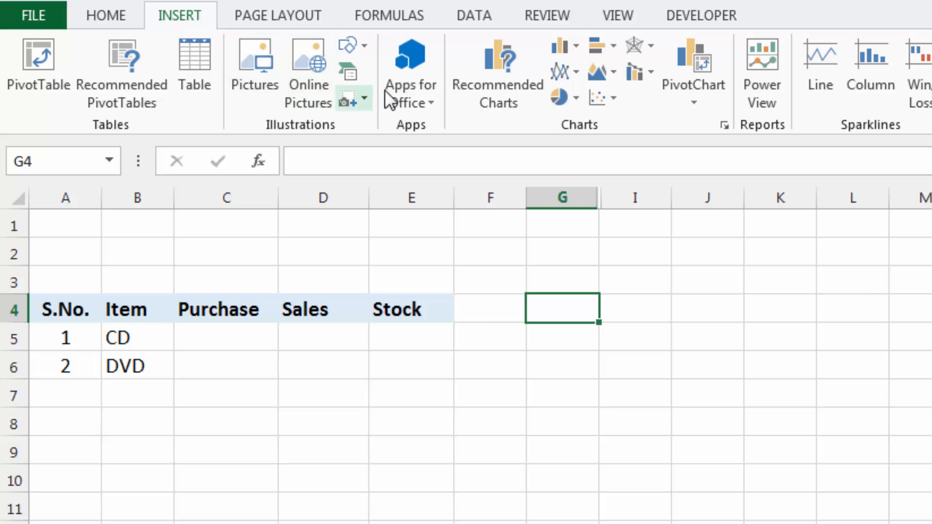
{"action": "left_click", "coordinate": [438, 99]}
{"action": "mouse_move", "coordinate": [491, 242]}
{"action": "left_mouse_down"}
{"action": "mouse_move", "coordinate": [627, 262]}
{"action": "mouse_move", "coordinate": [635, 272]}
{"action": "left_mouse_up"}
{"action": "left_click_drag", "start_coordinate": [599, 259], "coordinate": [582, 260]}
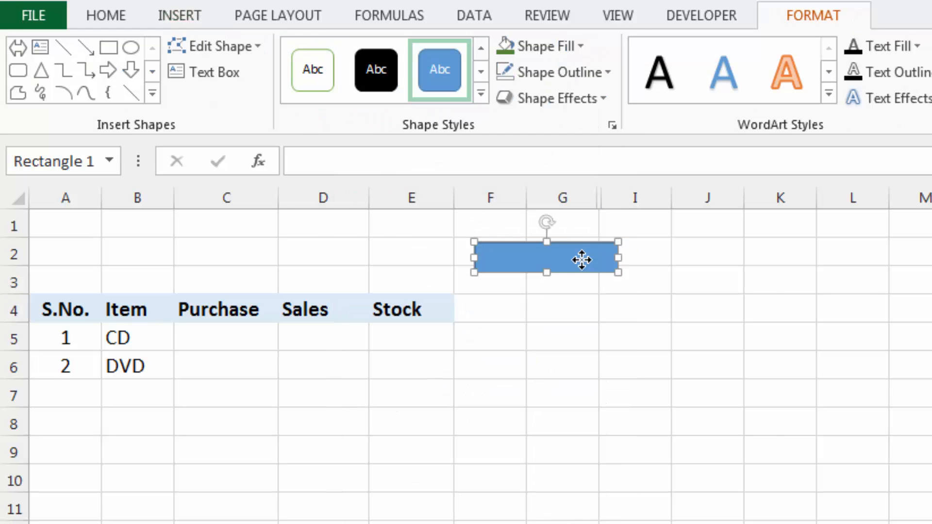
Label the rectangle Update in bold, size 14, centred horizontally and vertically
{"action": "right_click", "coordinate": [583, 260]}
{"action": "left_click", "coordinate": [632, 387]}
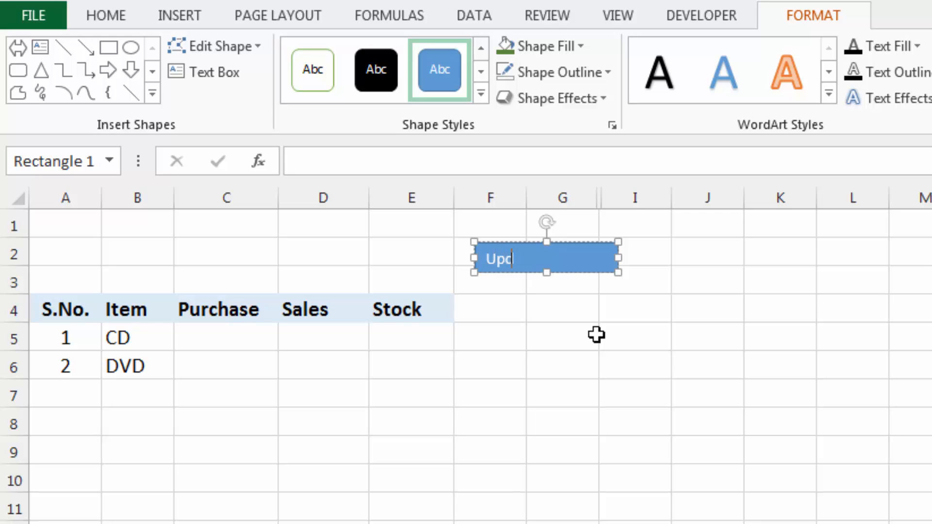
{"action": "key", "text": "shift+Left"}
{"action": "key", "text": "shift+Left"}
{"action": "key", "text": "shift+Left"}
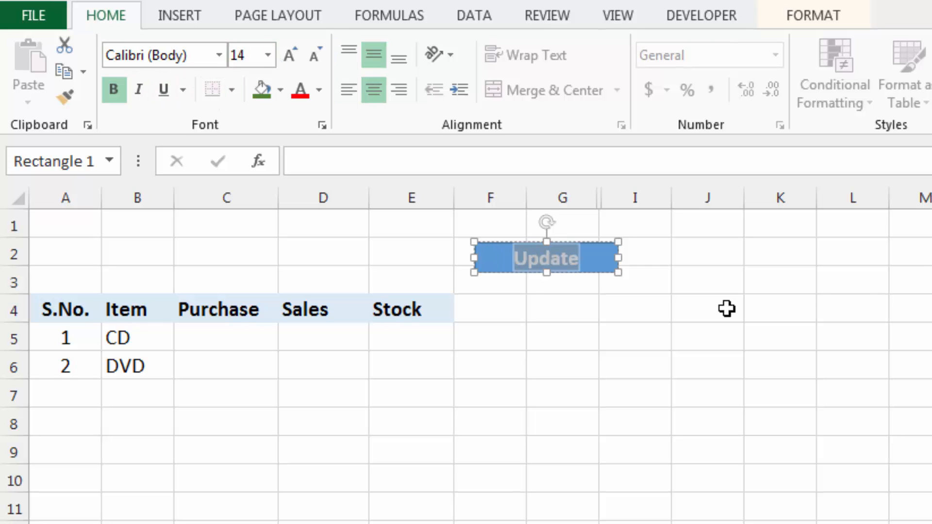
{"action": "left_click", "coordinate": [699, 258]}
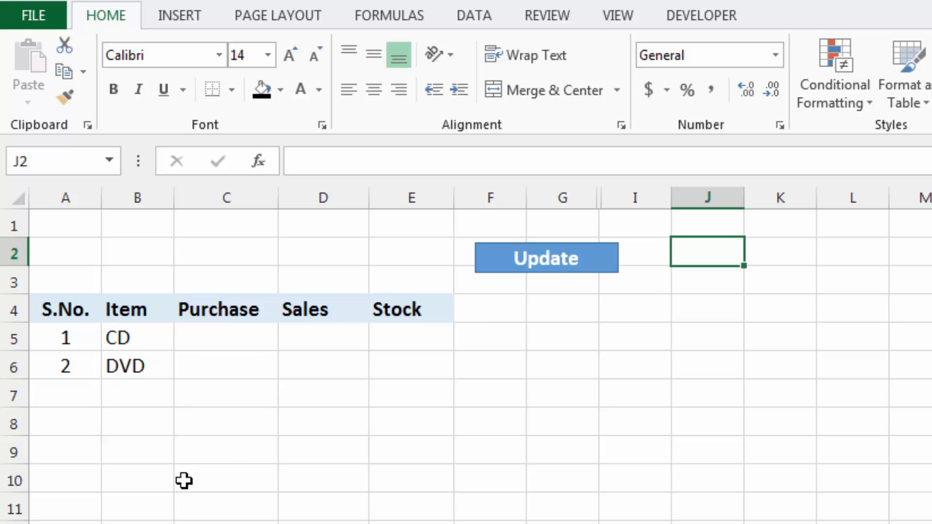
Assign the Update macro to the Update rectangle
{"action": "right_click", "coordinate": [589, 258]}
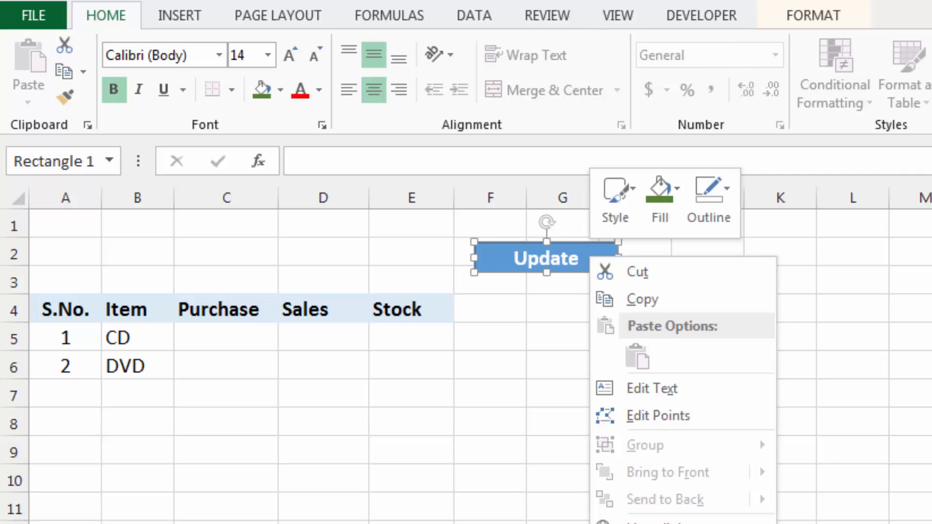
{"action": "left_click", "coordinate": [651, 523]}
{"action": "left_click", "coordinate": [494, 463]}
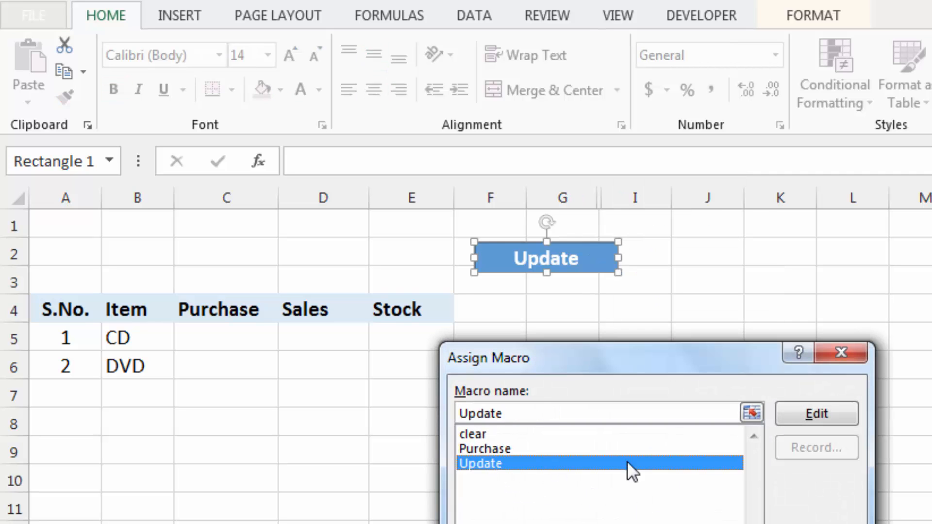
{"action": "left_click", "coordinate": [714, 516]}
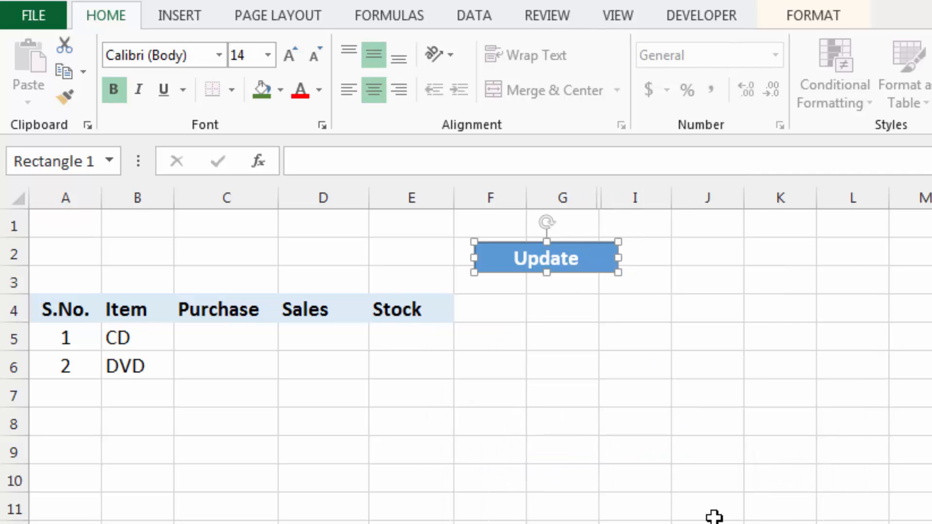
{"action": "left_click", "coordinate": [689, 257]}
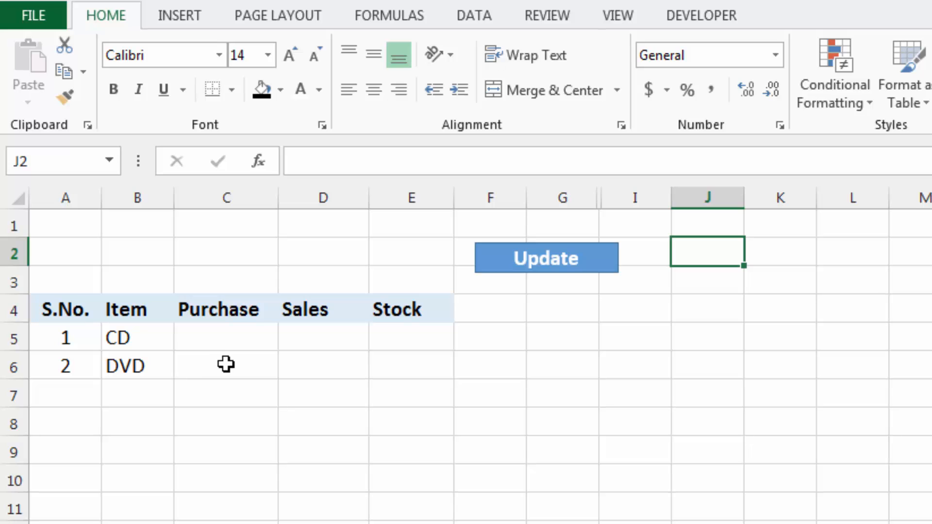
Begin a SUMIF formula in C5 of the Stock sheet with 'Purchage Book'!$D$5:$D$7000 as the range
{"action": "left_click", "coordinate": [227, 336]}
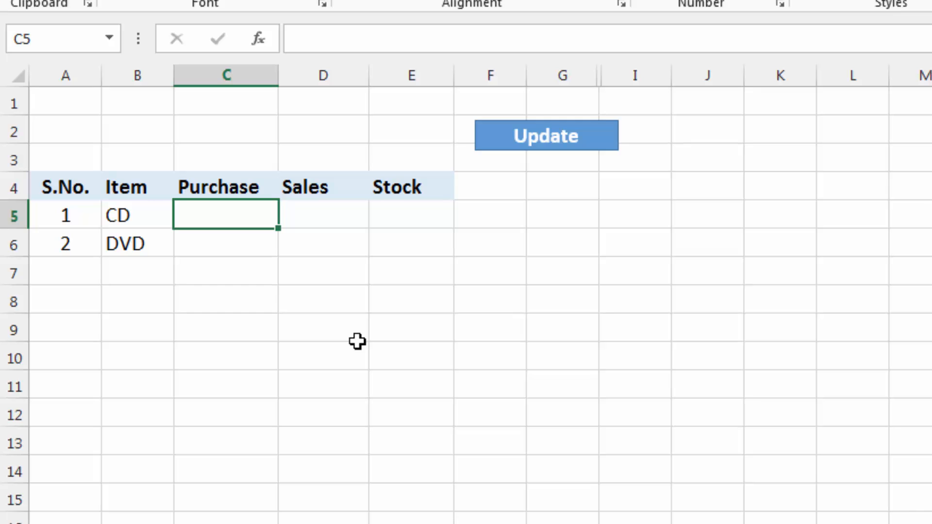
{"action": "type", "text": "="}
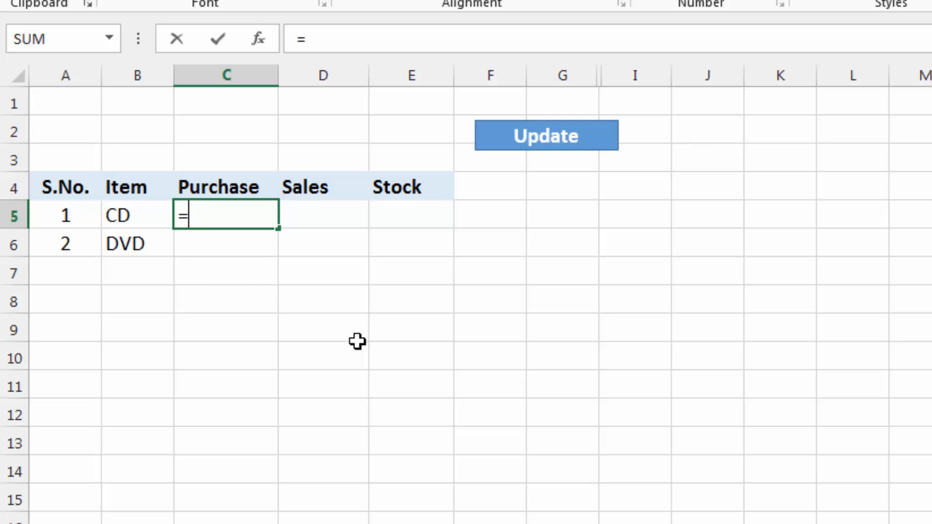
{"action": "type", "text": "sumif"}
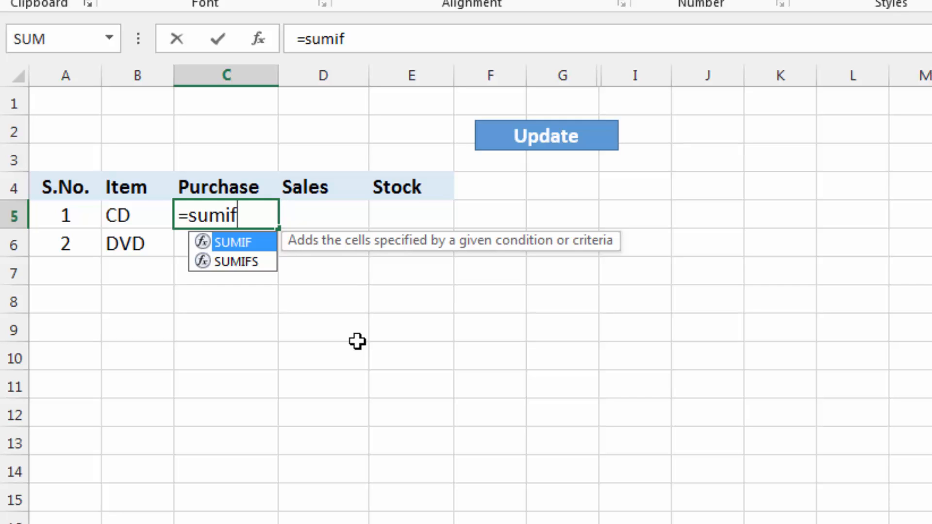
{"action": "type", "text": "("}
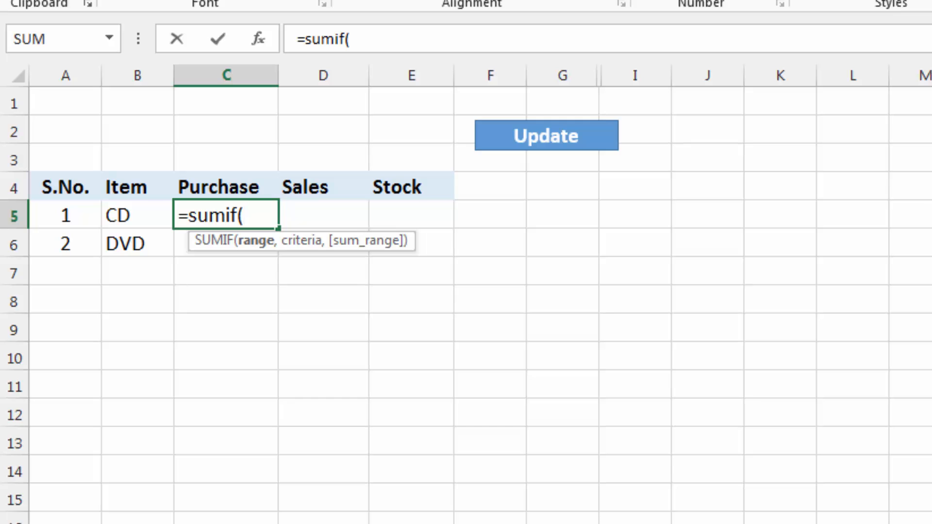
{"action": "left_click", "coordinate": [279, 523]}
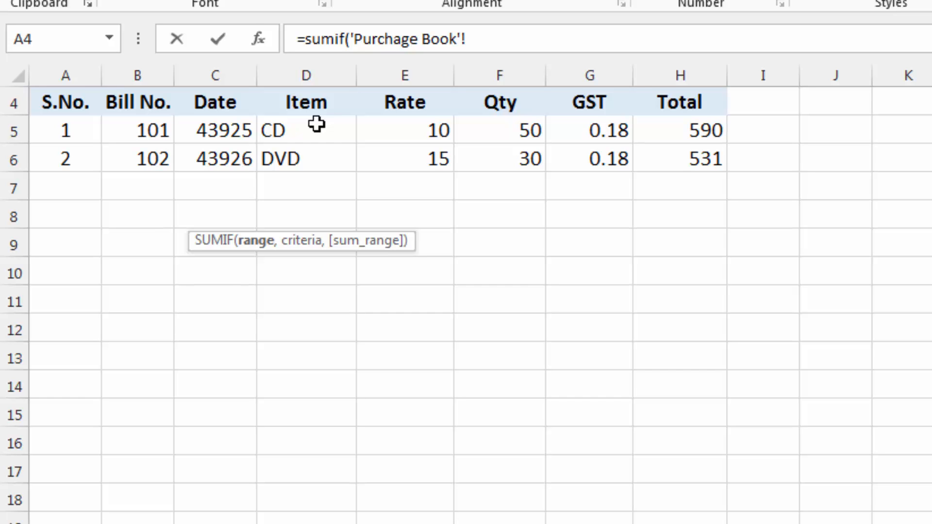
{"action": "mouse_move", "coordinate": [317, 125]}
{"action": "left_mouse_down"}
{"action": "mouse_move", "coordinate": [340, 523]}
{"action": "mouse_move", "coordinate": [350, 508]}
{"action": "left_mouse_up"}
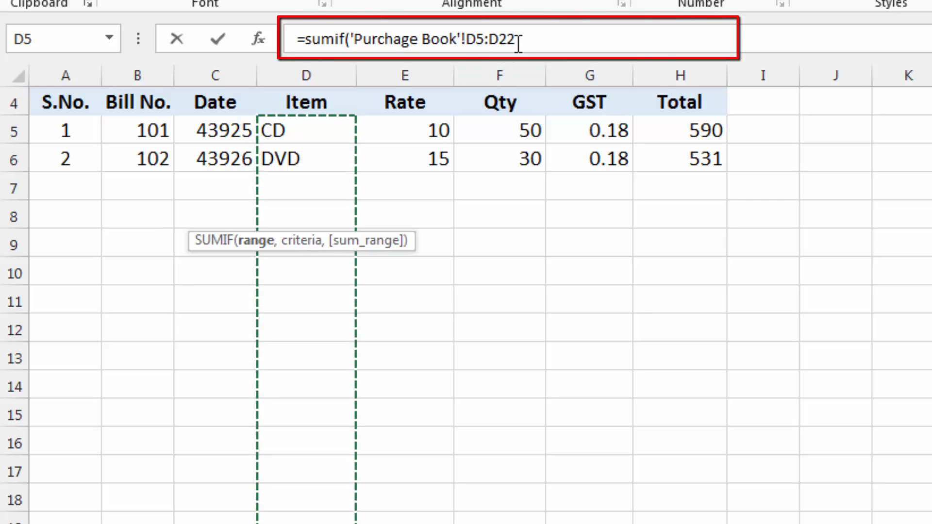
{"action": "key", "text": "F4"}
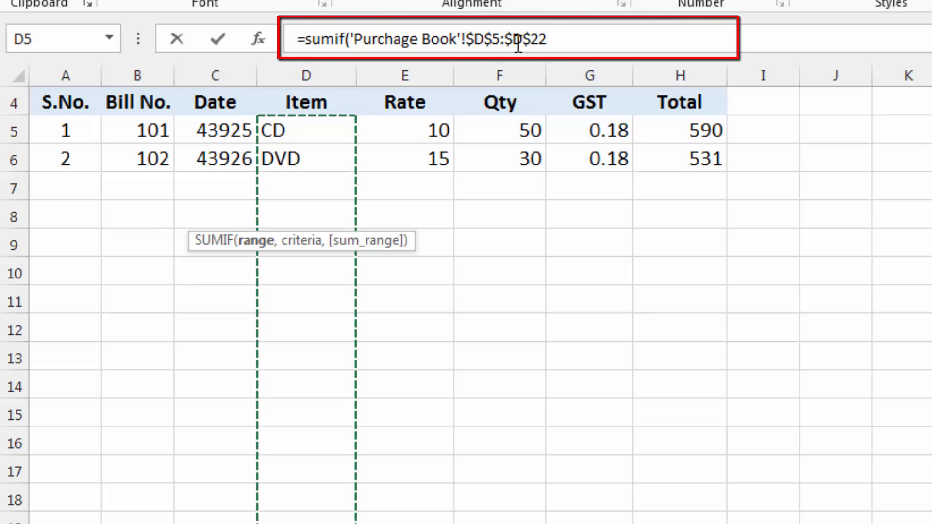
{"action": "left_click", "coordinate": [549, 39]}
{"action": "key", "text": "BackSpace"}
{"action": "key", "text": "BackSpace"}
{"action": "type", "text": "7000"}
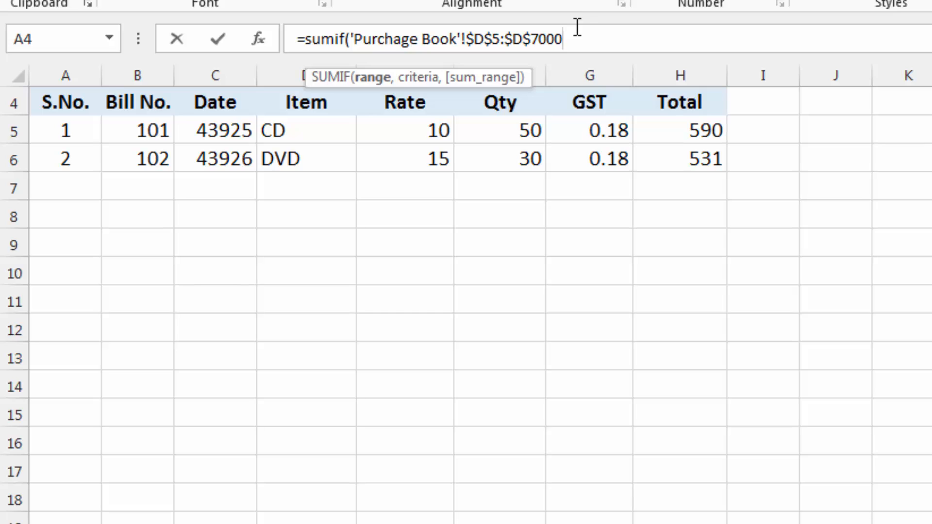
{"action": "type", "text": ",Stock!"}
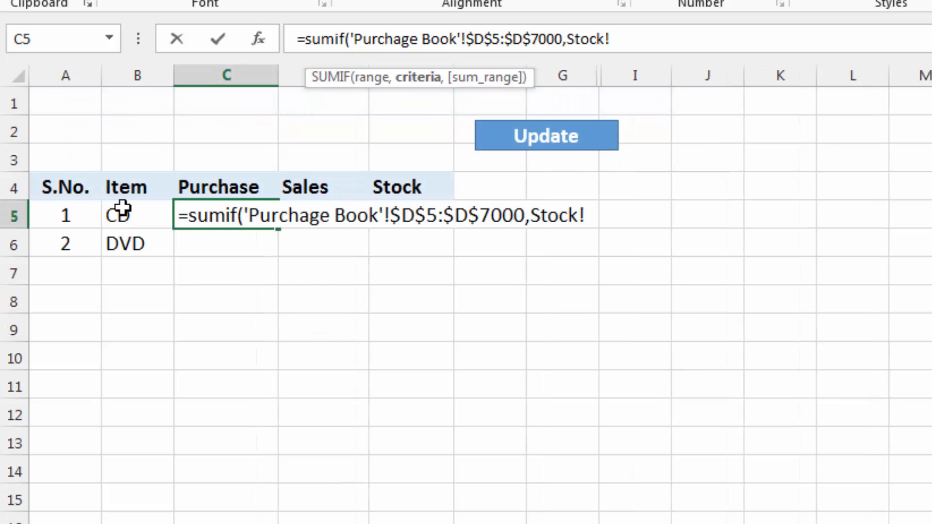
Complete the SUMIF with Stock!B5 as criterion and 'Purchage Book'!$F$5:$F$7000 as sum range
{"action": "left_click", "coordinate": [117, 214]}
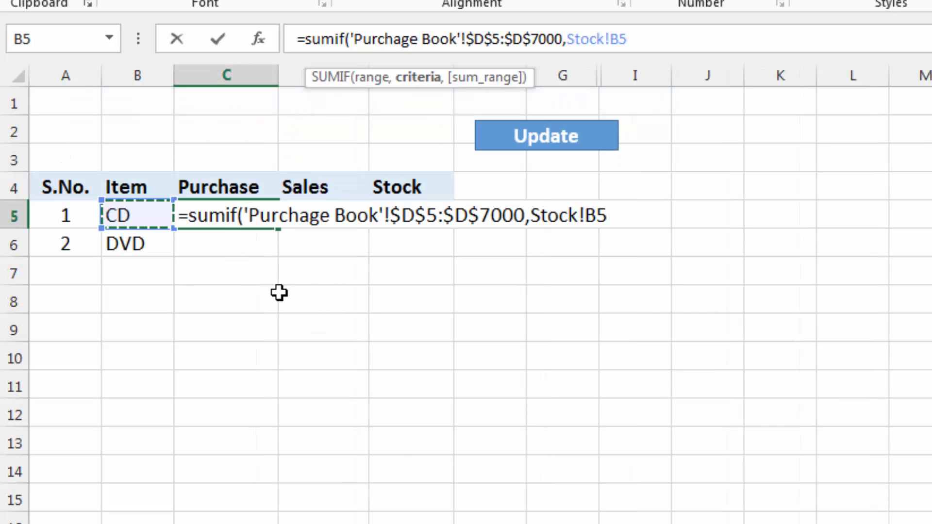
{"action": "type", "text": ","}
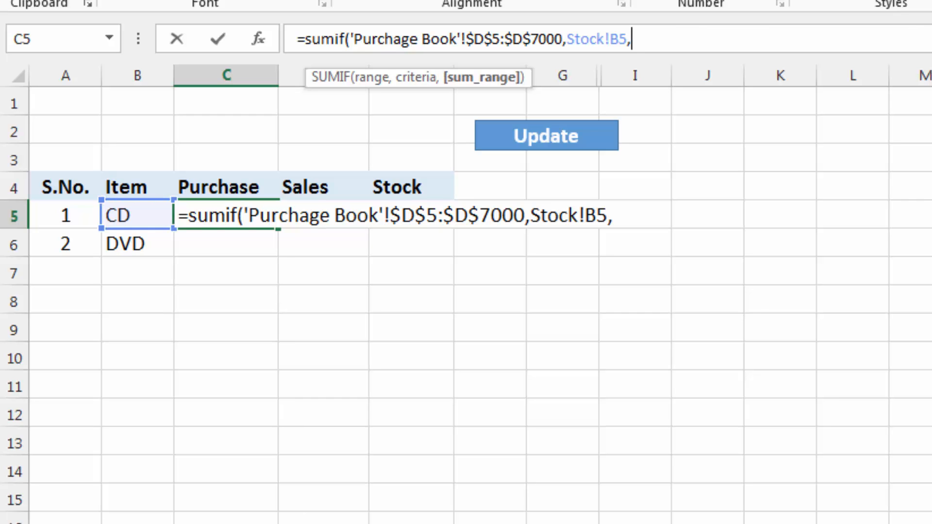
{"action": "left_click", "coordinate": [440, 523]}
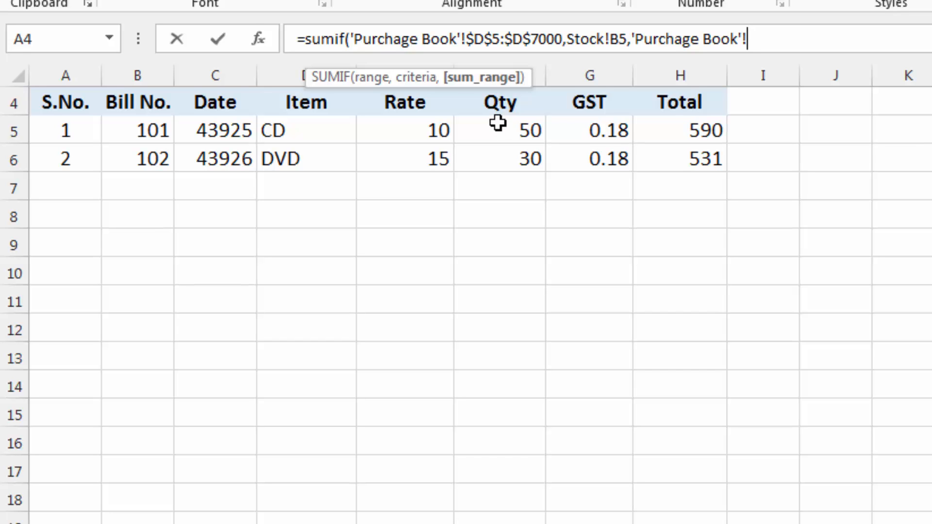
{"action": "left_click_drag", "start_coordinate": [498, 123], "coordinate": [515, 523]}
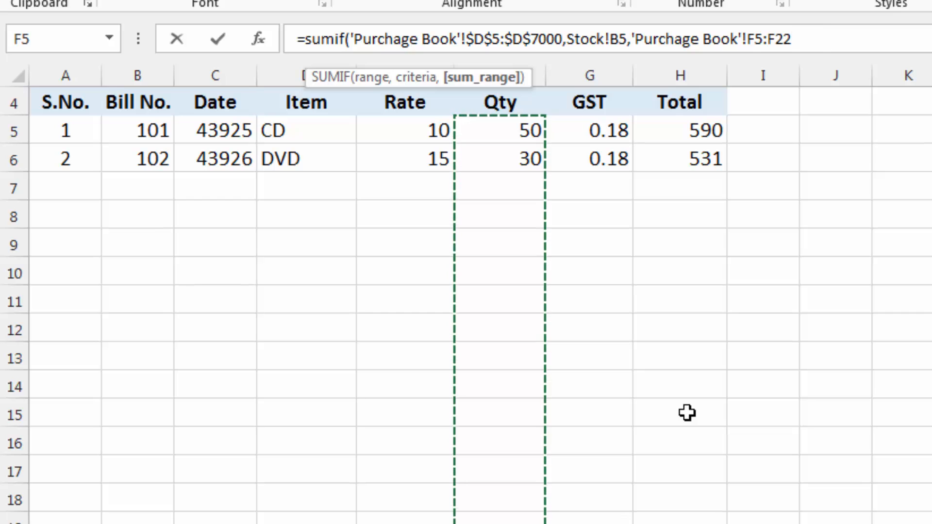
{"action": "key", "text": "F4"}
{"action": "left_click", "coordinate": [827, 41]}
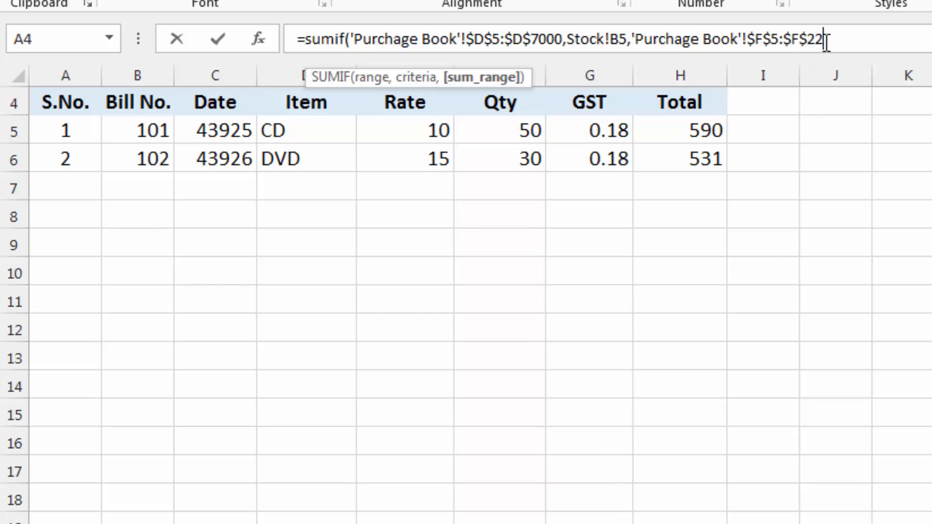
{"action": "key", "text": "BackSpace"}
{"action": "key", "text": "BackSpace"}
{"action": "type", "text": "7000"}
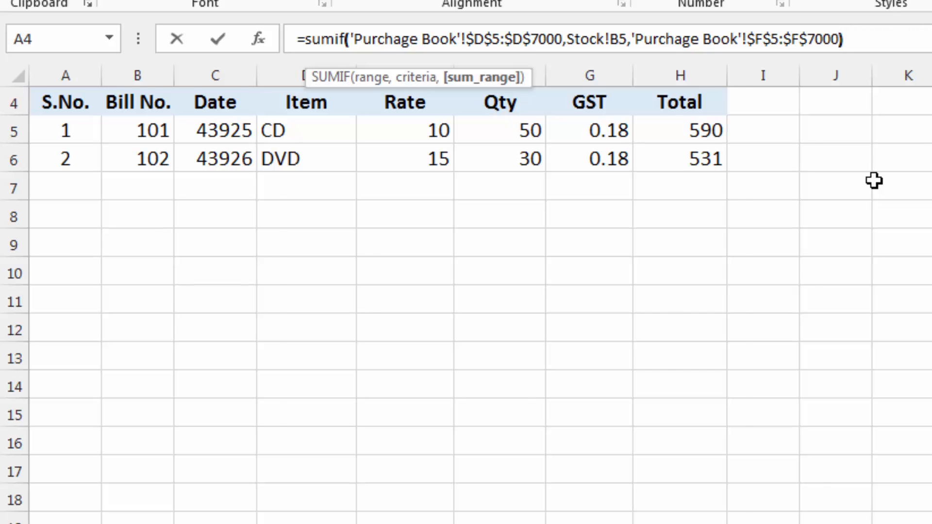
{"action": "key", "text": "Return"}
Check the CD purchase total in C5 against the quantities in the Purchage Book
{"action": "left_click", "coordinate": [239, 219]}
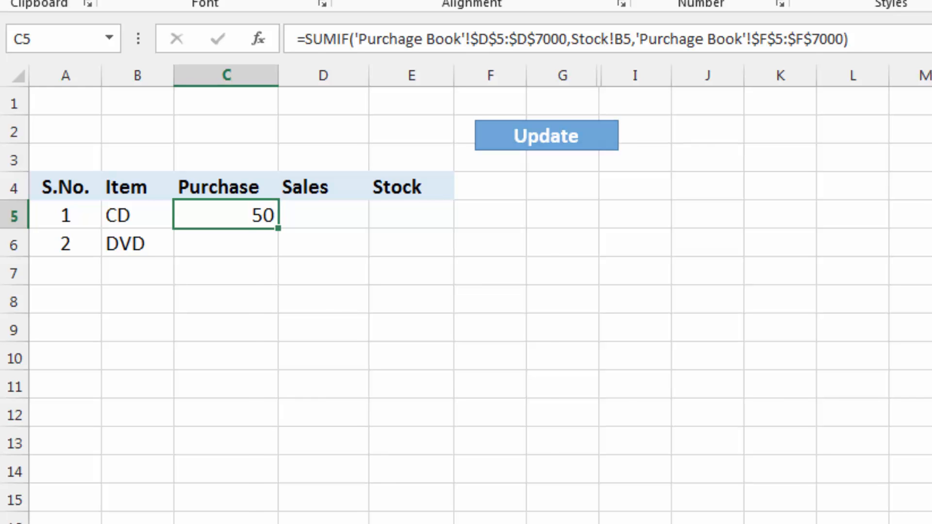
{"action": "key", "text": "ctrl+Page_Up"}
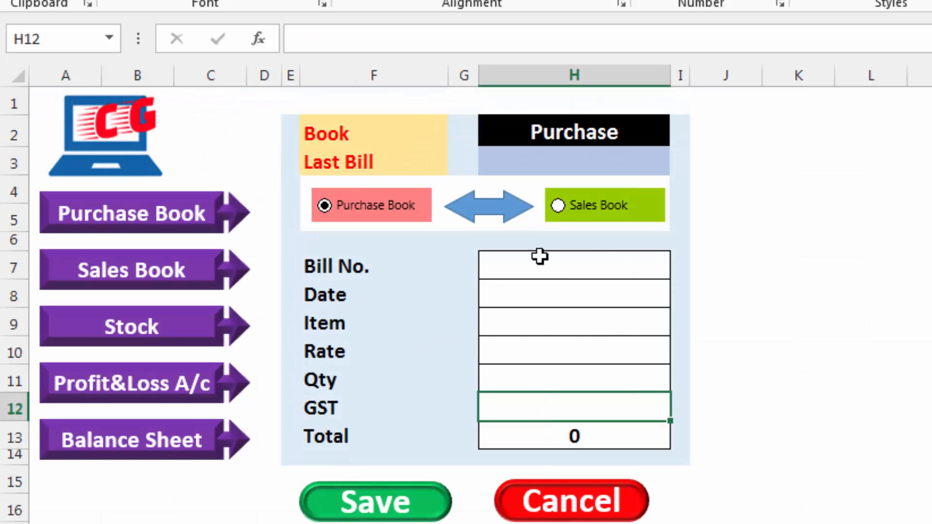
Start a purchase entry on the entry form with bill number 104, date 6-4-2020 and item CD
{"action": "left_click", "coordinate": [670, 275]}
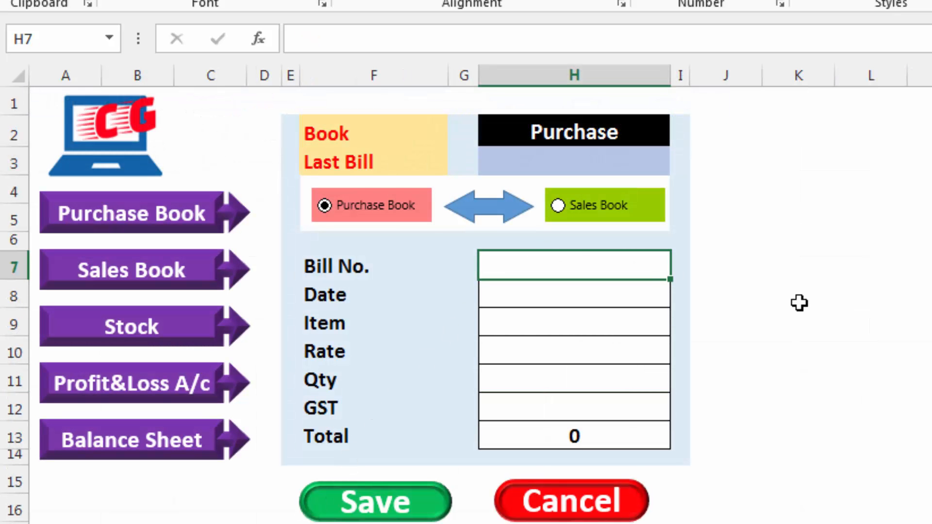
{"action": "type", "text": "104"}
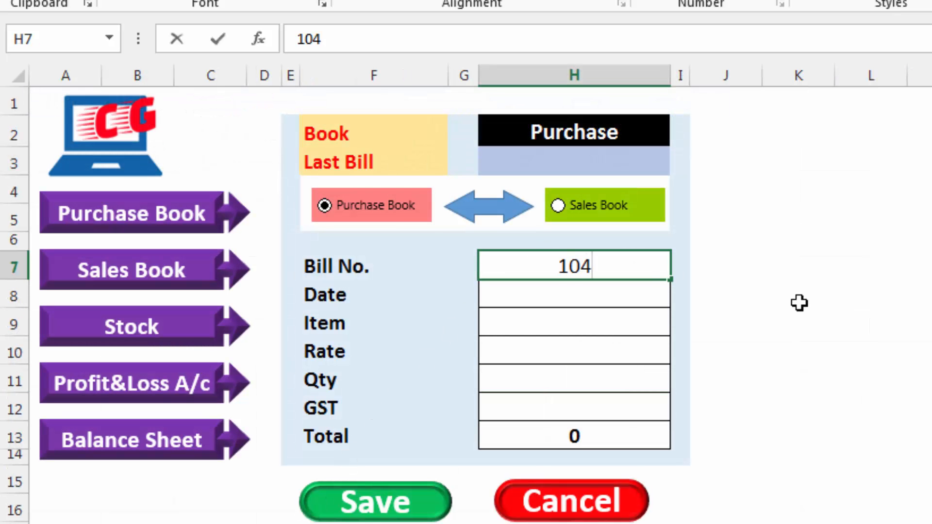
{"action": "key", "text": "Return"}
{"action": "type", "text": "6-4-2020"}
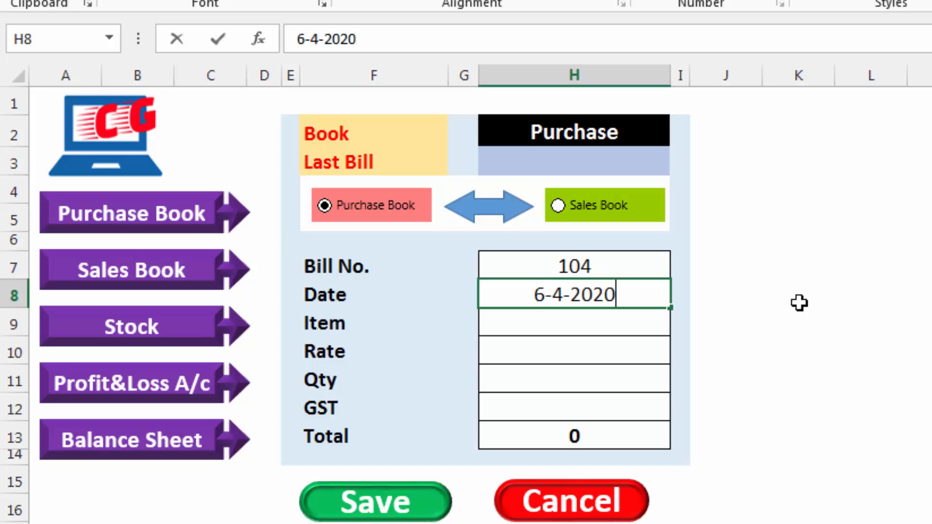
{"action": "key", "text": "Return"}
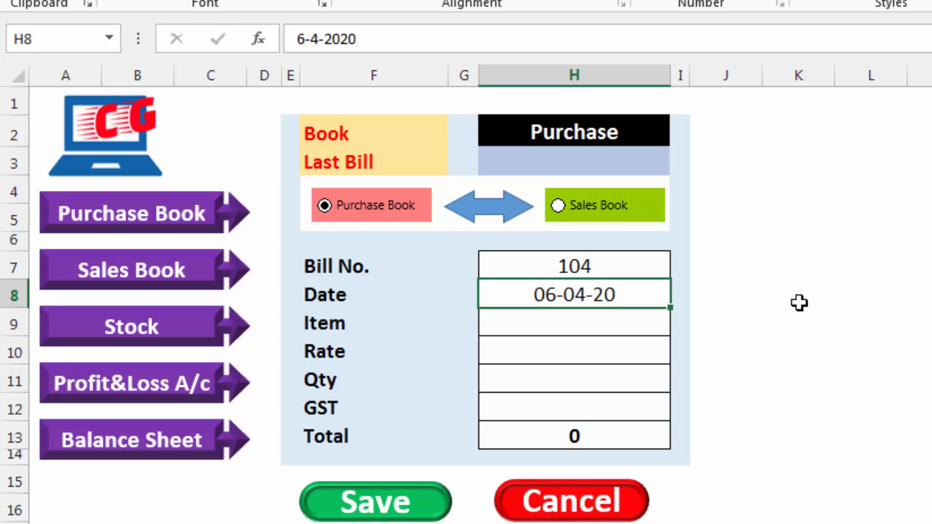
{"action": "type", "text": "CD"}
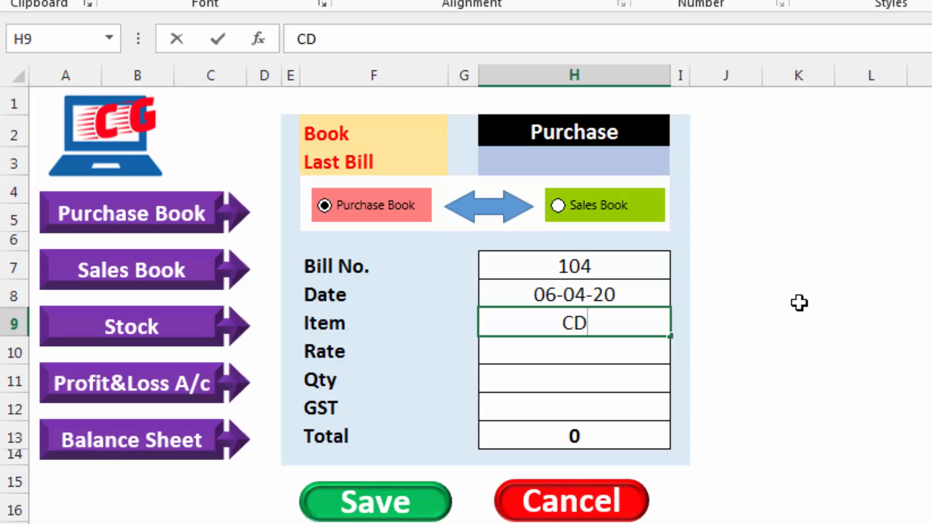
{"action": "key", "text": "Return"}
Complete the purchase entry with rate 10, quantity 40 and GST 18%, and save it to the Purchage Book
{"action": "type", "text": "10"}
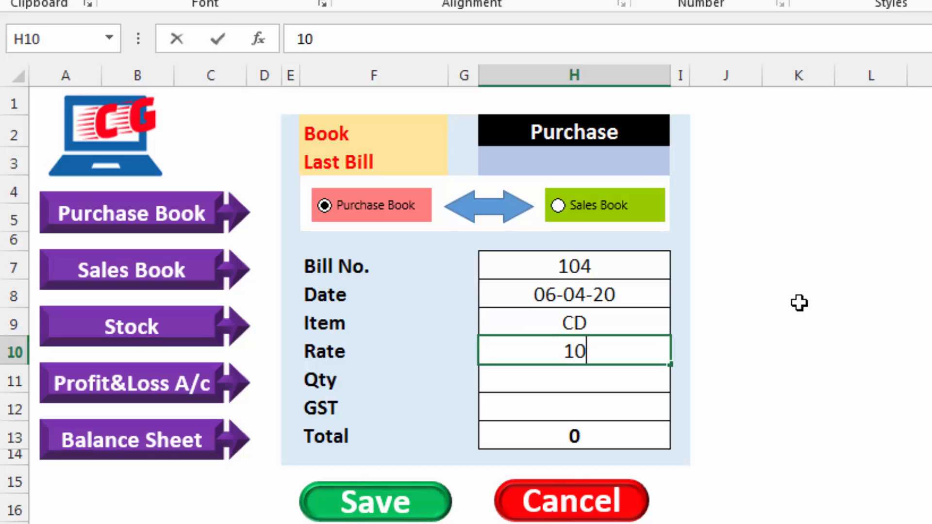
{"action": "key", "text": "Return"}
{"action": "type", "text": "40"}
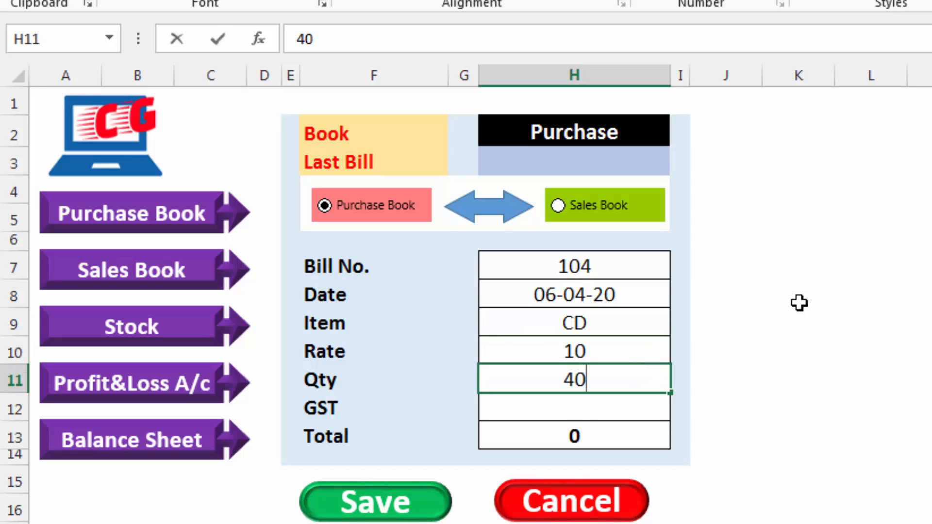
{"action": "key", "text": "Return"}
{"action": "type", "text": "18"}
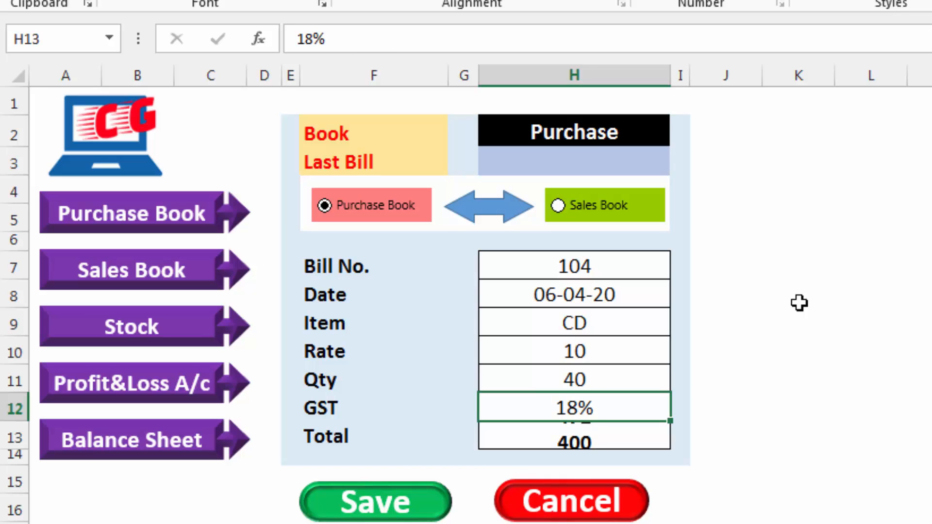
{"action": "key", "text": "Return"}
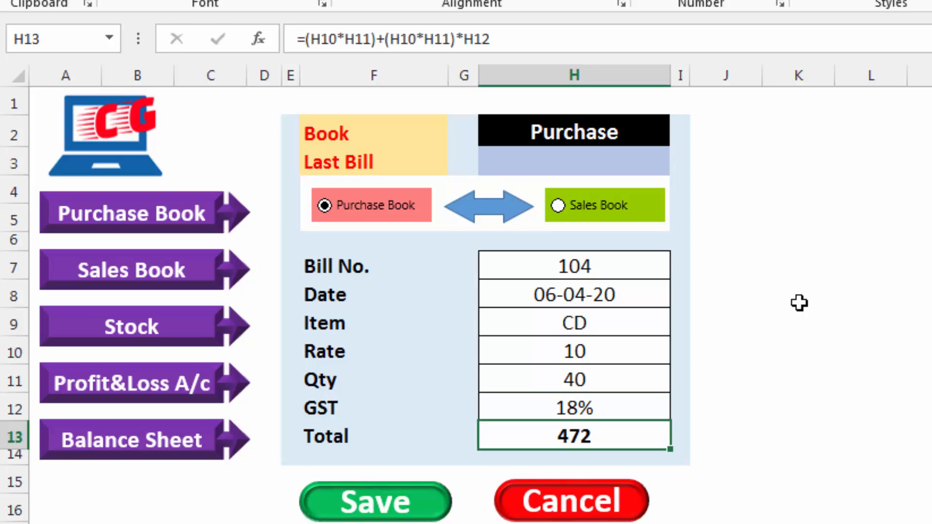
{"action": "left_click", "coordinate": [385, 504]}
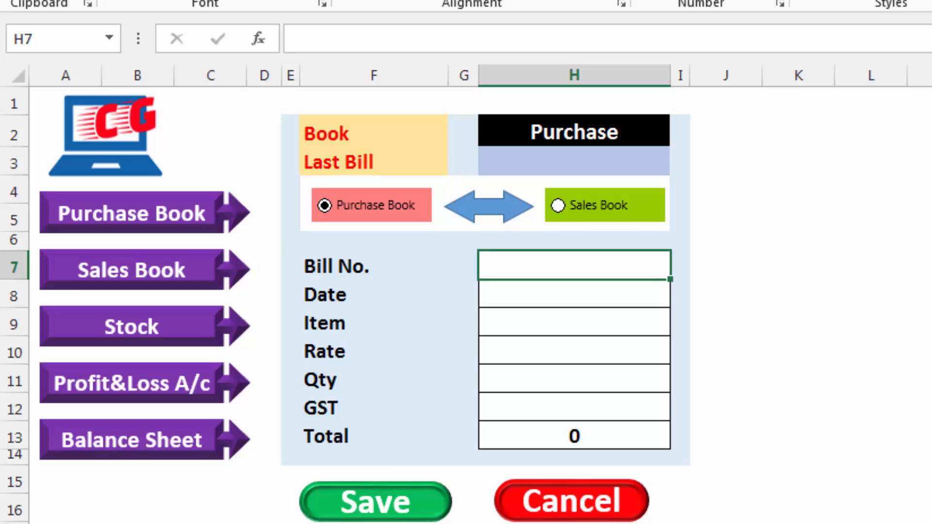
Format the Purchage Book's Date column from C5 downward as Short Date and autofit column C
{"action": "key", "text": "ctrl+Page_Down"}
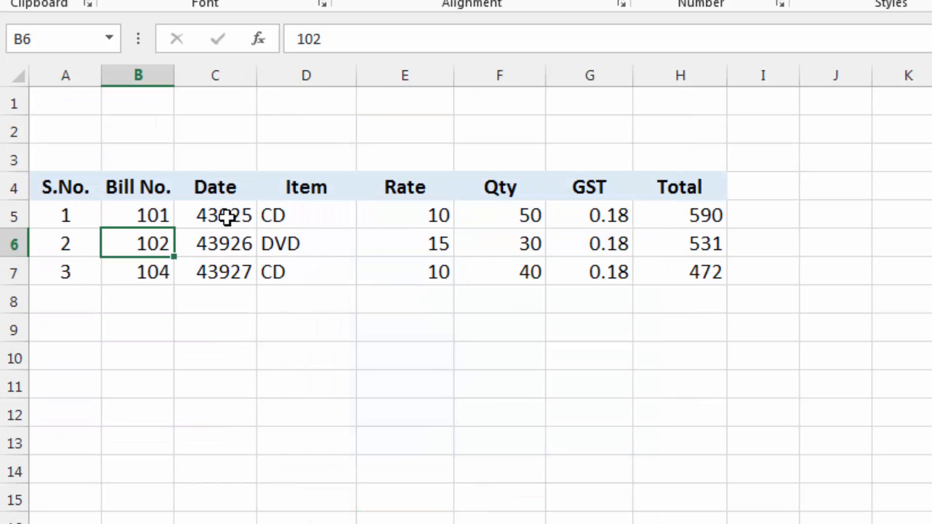
{"action": "left_click_drag", "start_coordinate": [227, 217], "coordinate": [218, 522]}
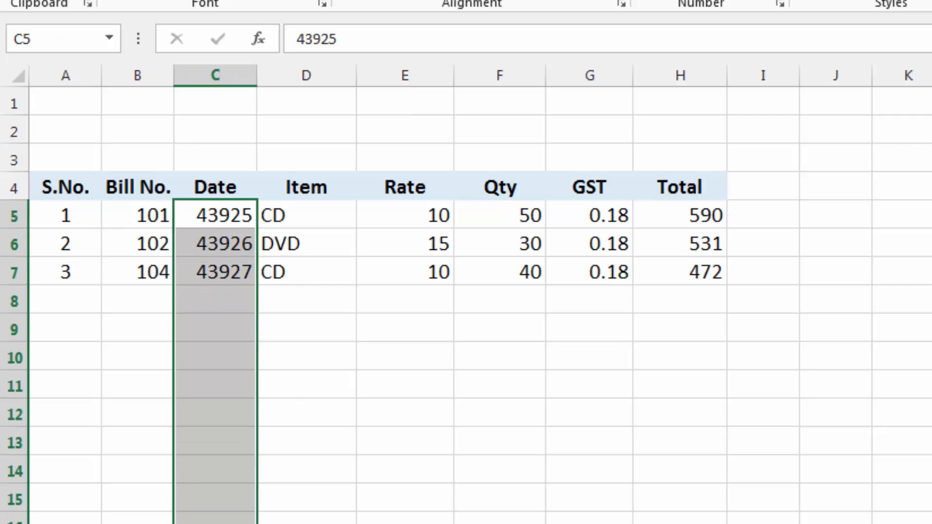
{"action": "left_click", "coordinate": [775, 1]}
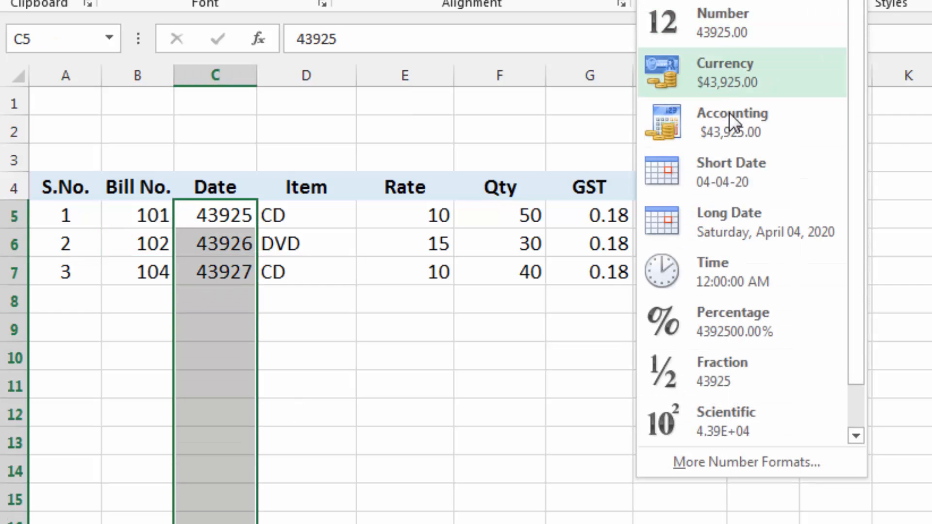
{"action": "left_click", "coordinate": [730, 167]}
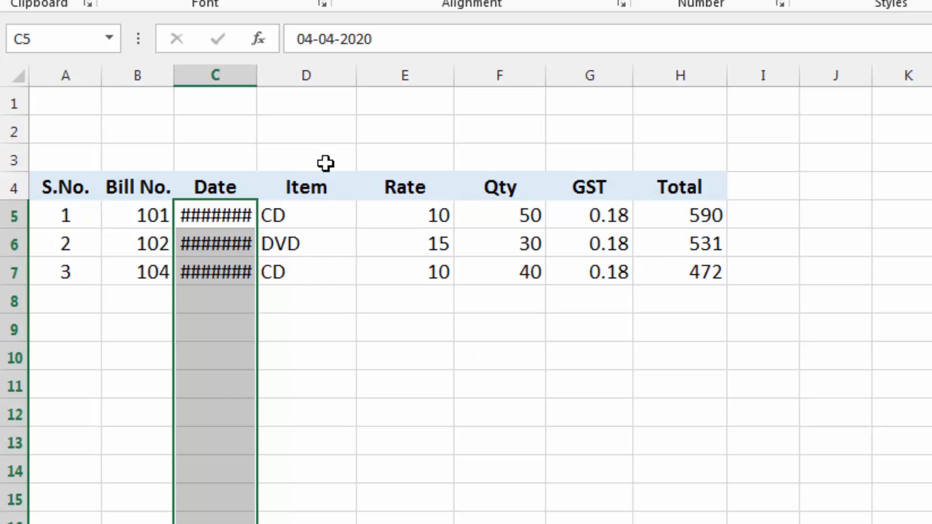
{"action": "double_click", "coordinate": [253, 73]}
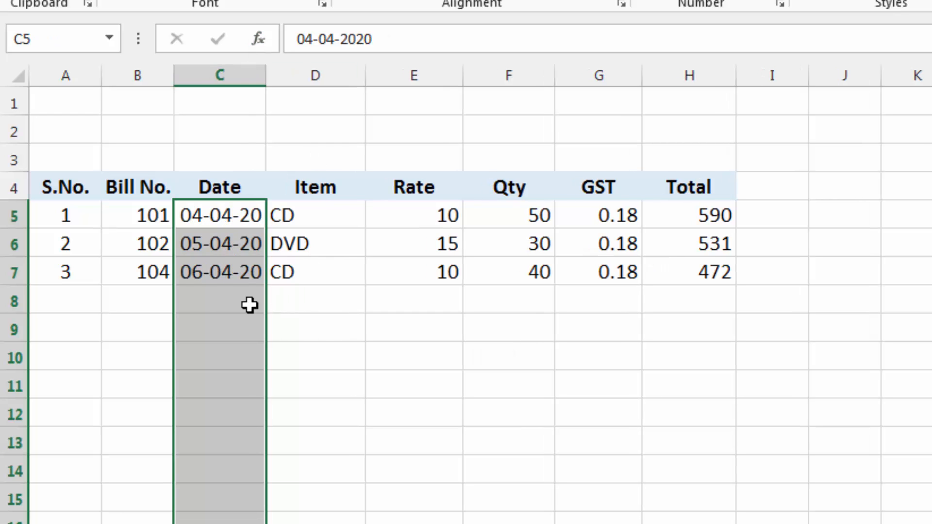
{"action": "left_click", "coordinate": [260, 301]}
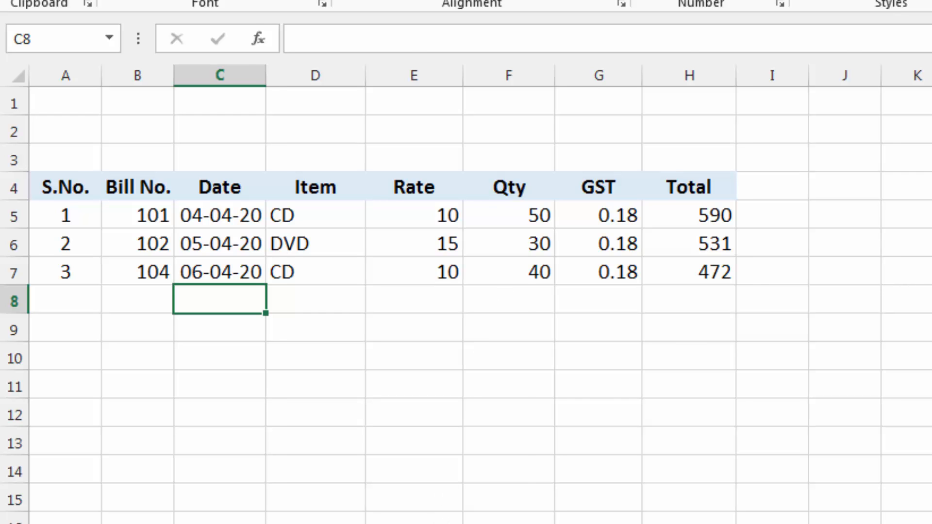
Run the Update macro on the Stock sheet and check the CD item's purchase total
{"action": "left_click", "coordinate": [452, 523]}
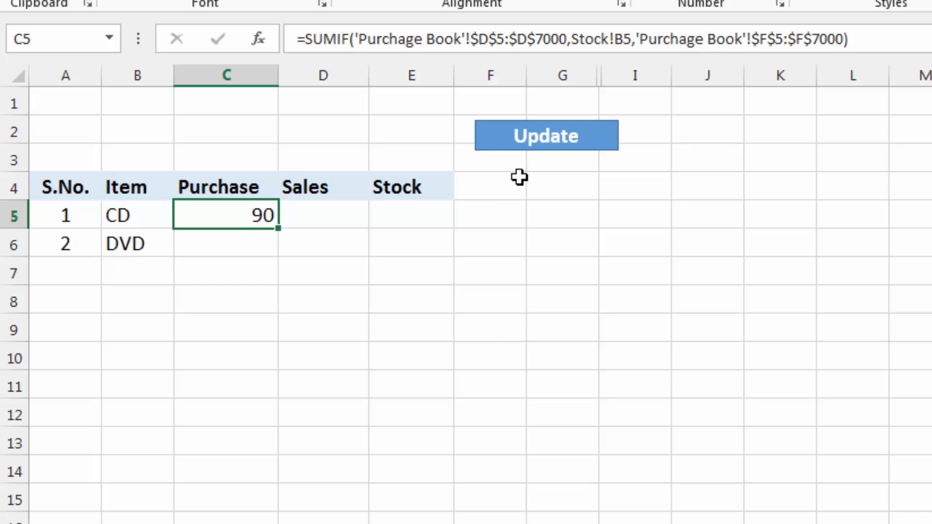
{"action": "left_click", "coordinate": [541, 141]}
{"action": "left_click", "coordinate": [137, 223]}
{"action": "left_click", "coordinate": [223, 212]}
Begin a SUMIF formula in D5 of the Stock sheet, using the Sale Book's Item cells from D5 downward as range
{"action": "left_click", "coordinate": [344, 215]}
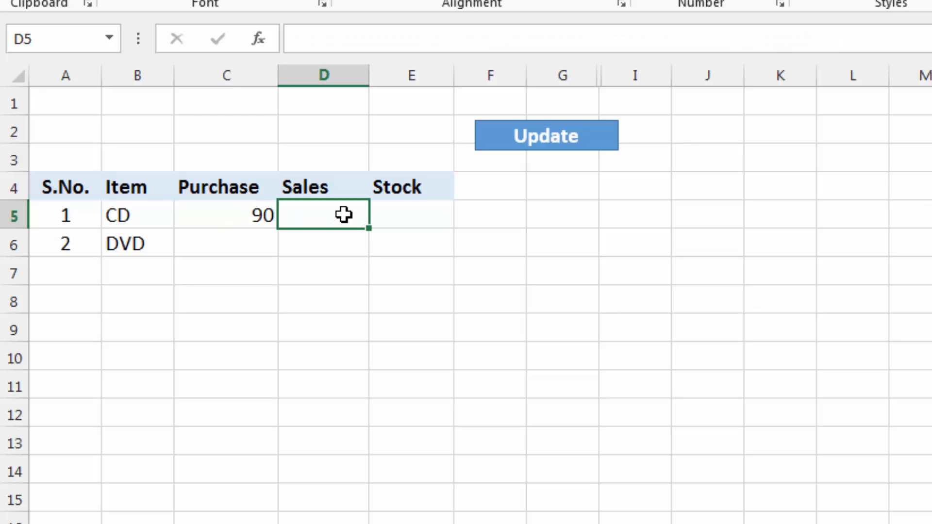
{"action": "type", "text": "=d"}
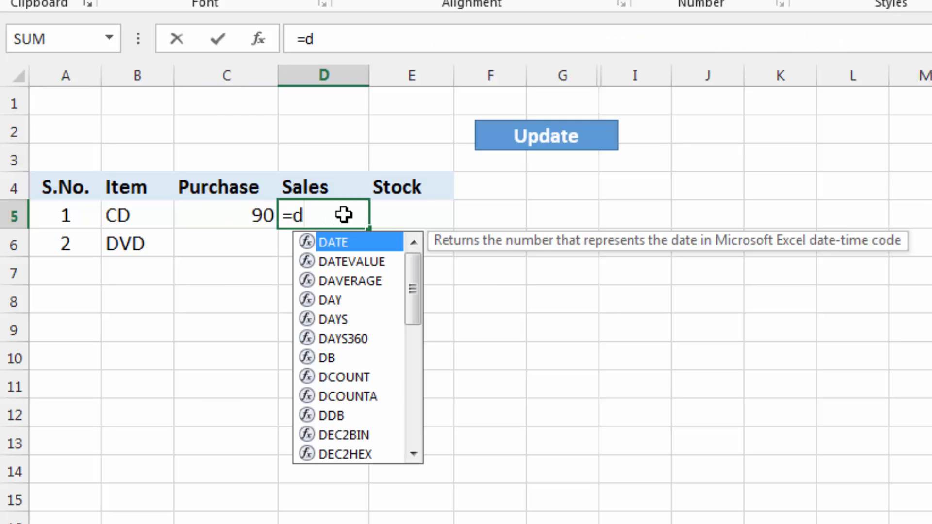
{"action": "key", "text": "BackSpace"}
{"action": "type", "text": "sumif("}
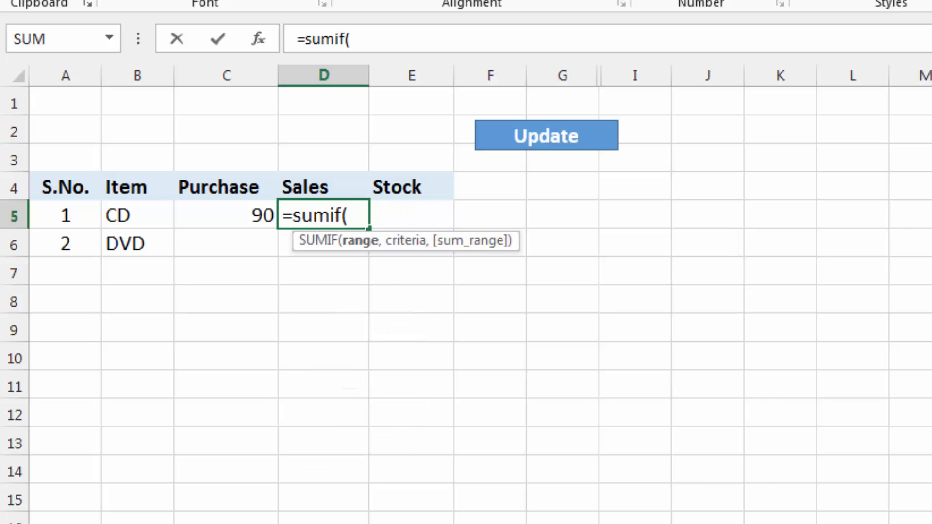
{"action": "left_click", "coordinate": [437, 523]}
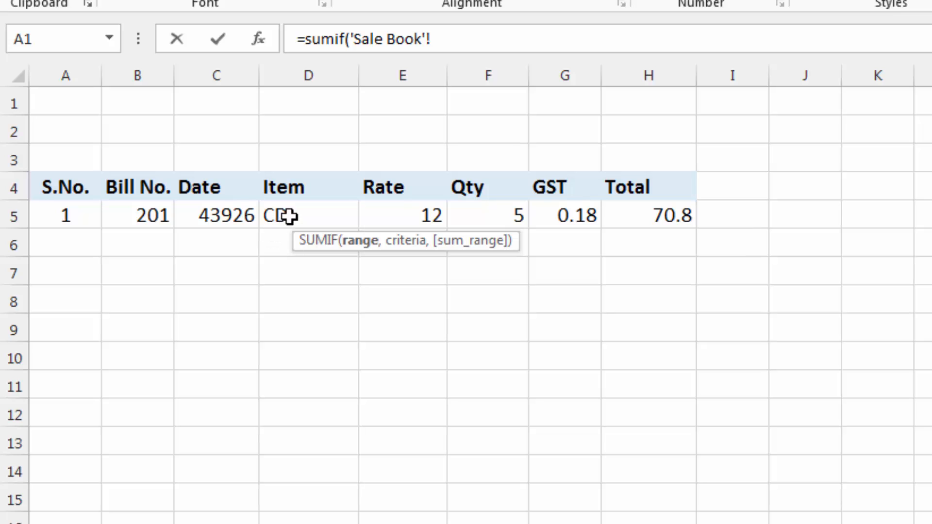
{"action": "left_click_drag", "start_coordinate": [294, 215], "coordinate": [309, 523]}
Extend the SUMIF range to row 7000 and make it absolute as 'Sale Book'!$D$5:$D$7000
{"action": "left_click", "coordinate": [493, 47]}
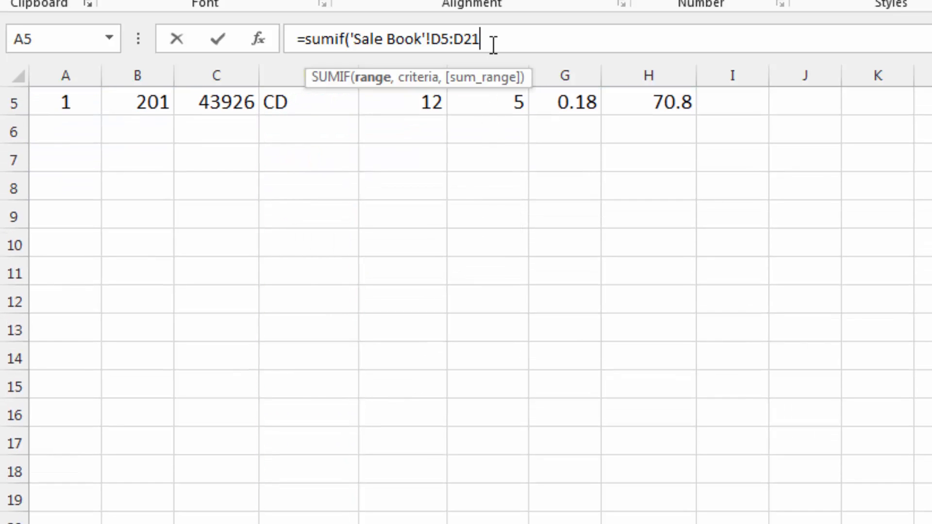
{"action": "key", "text": "BackSpace"}
{"action": "key", "text": "BackSpace"}
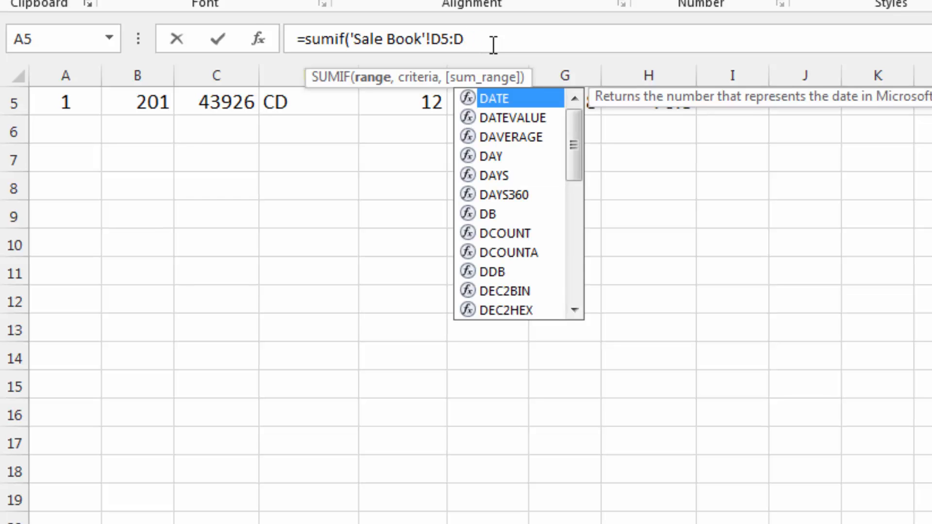
{"action": "type", "text": "7000"}
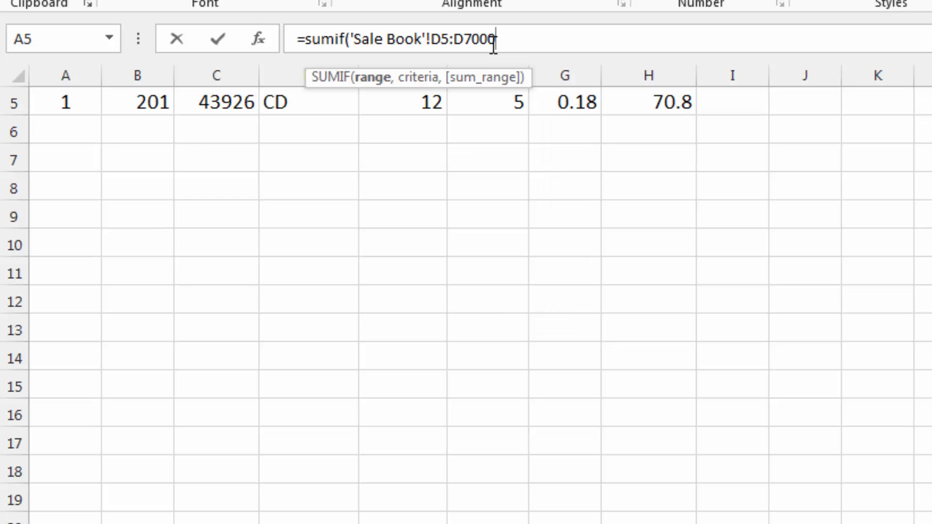
{"action": "key", "text": "F4"}
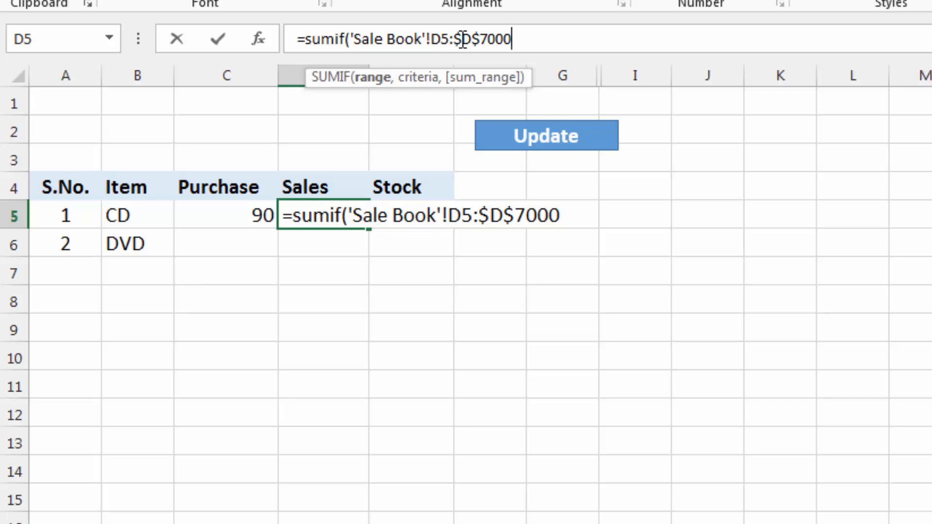
{"action": "left_click", "coordinate": [445, 39]}
{"action": "key", "text": "F4"}
{"action": "left_click", "coordinate": [540, 39]}
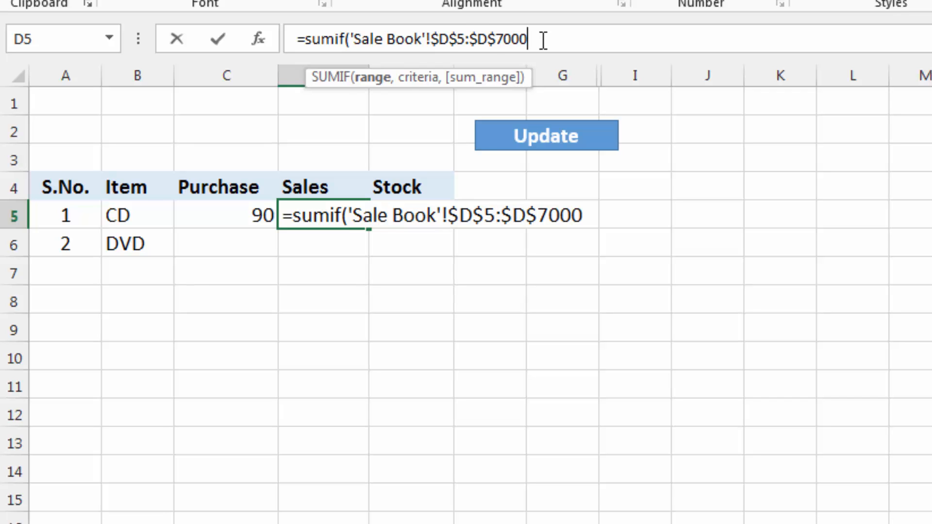
Add Stock!B5 as the SUMIF criterion and the Sale Book's Qty cells from F5 downward as sum range
{"action": "type", "text": ","}
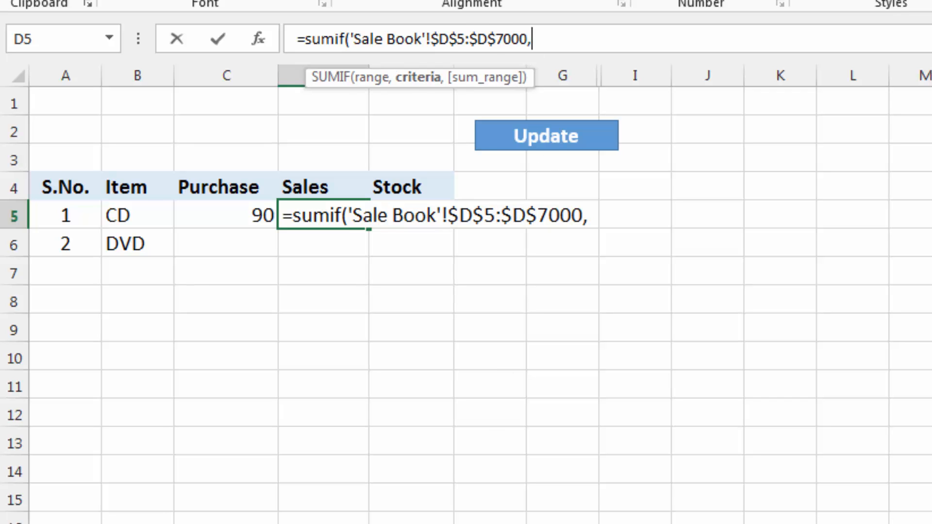
{"action": "type", "text": "Stock!"}
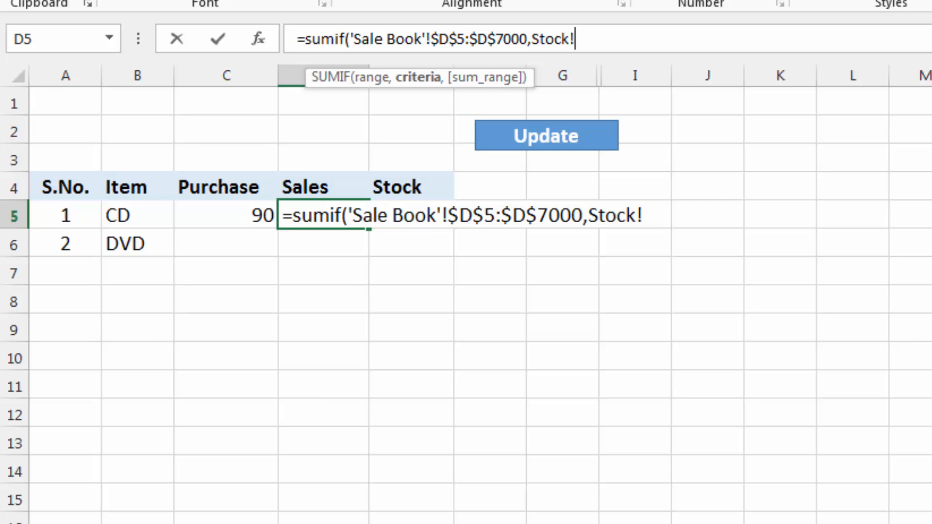
{"action": "left_click", "coordinate": [137, 218]}
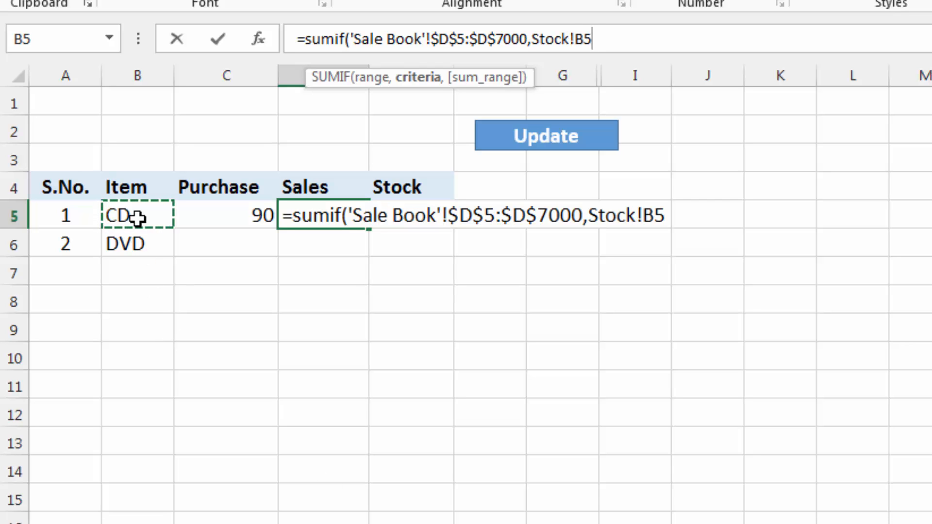
{"action": "type", "text": ","}
{"action": "key", "text": "ctrl+Page_Up"}
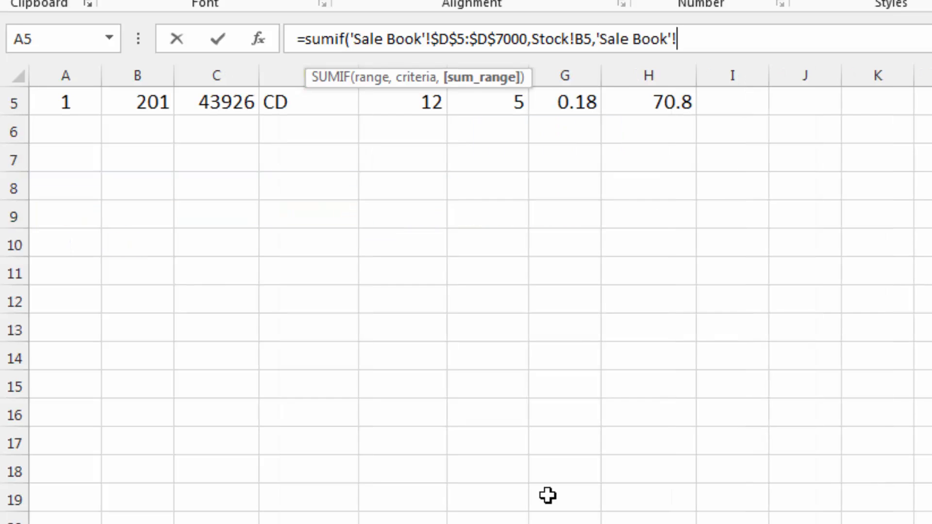
{"action": "scroll", "coordinate": [532, 229], "scroll_direction": "up", "scroll_amount": 2}
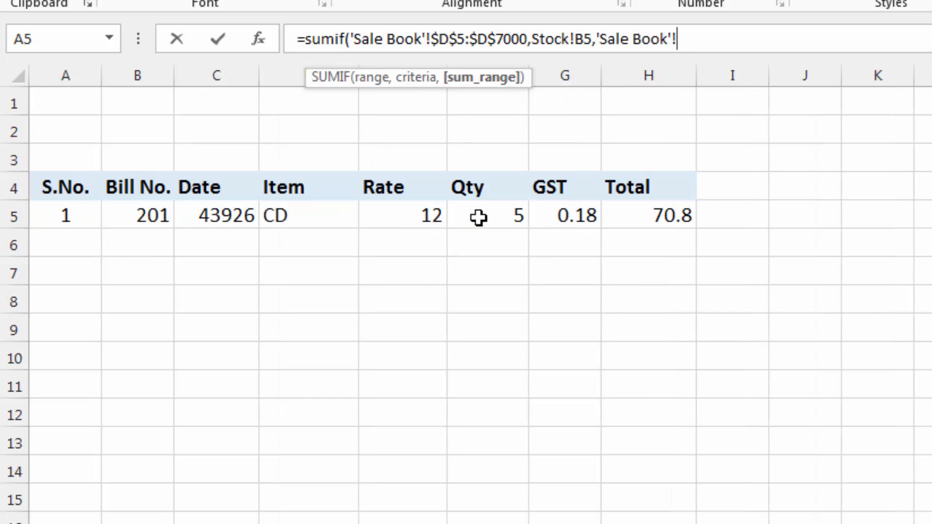
{"action": "left_click_drag", "start_coordinate": [478, 212], "coordinate": [488, 523]}
Extend the sum range to row 7000 and make it absolute as 'Sale Book'!$F$5:$F$7000
{"action": "left_click", "coordinate": [736, 42]}
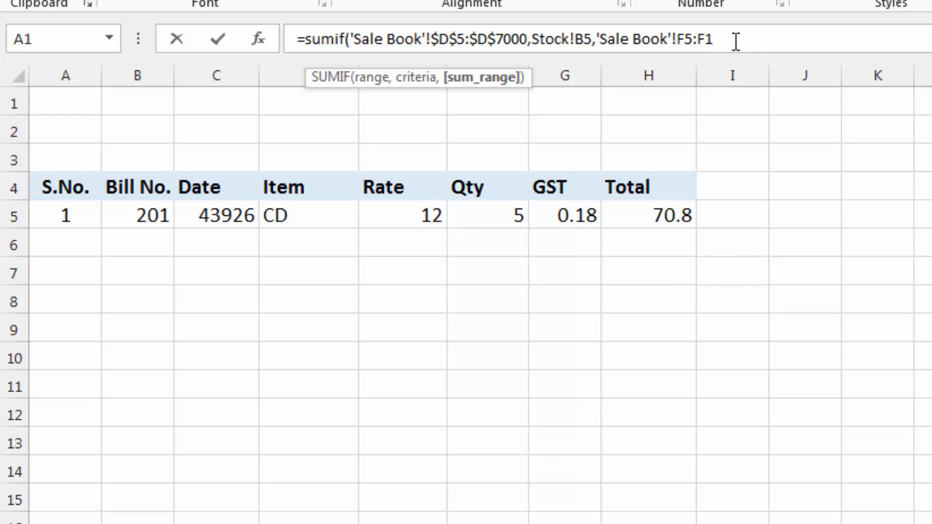
{"action": "key", "text": "BackSpace"}
{"action": "type", "text": "700"}
{"action": "key", "text": "F4"}
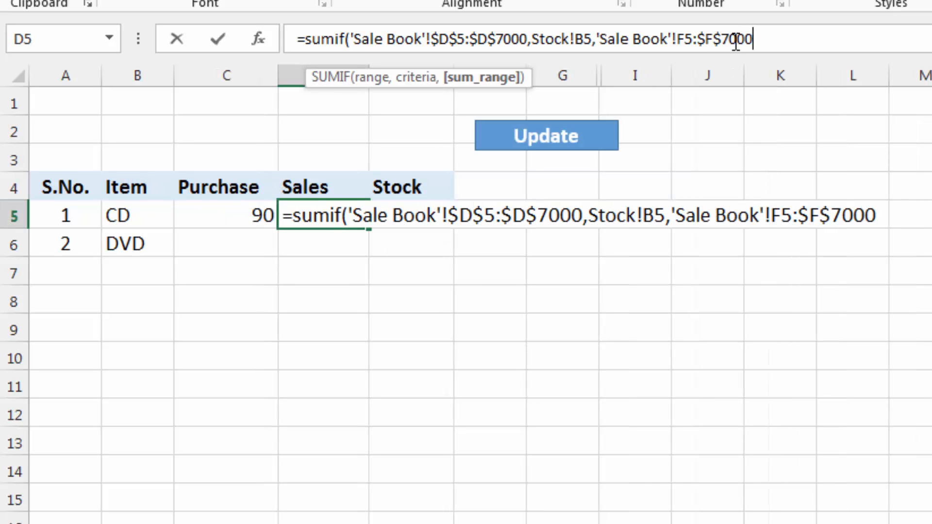
{"action": "left_click", "coordinate": [687, 37]}
{"action": "key", "text": "F4"}
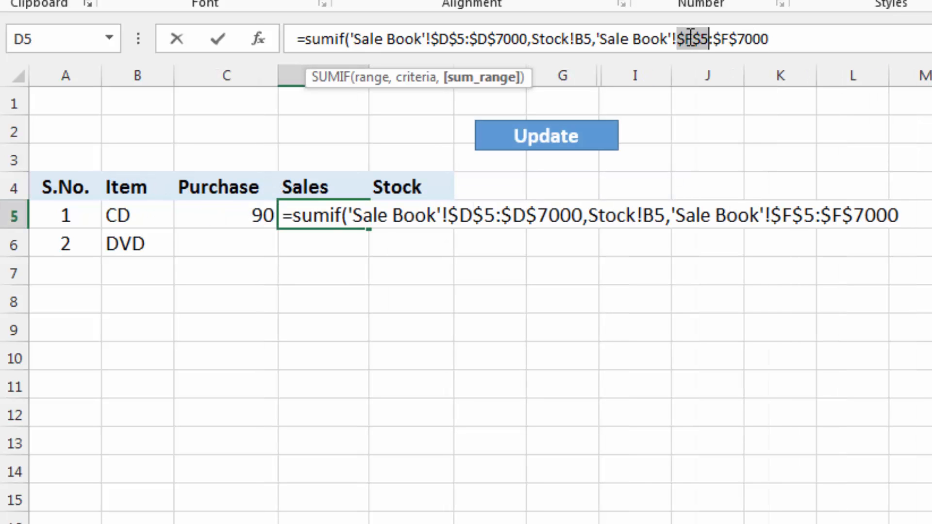
{"action": "left_click", "coordinate": [777, 40]}
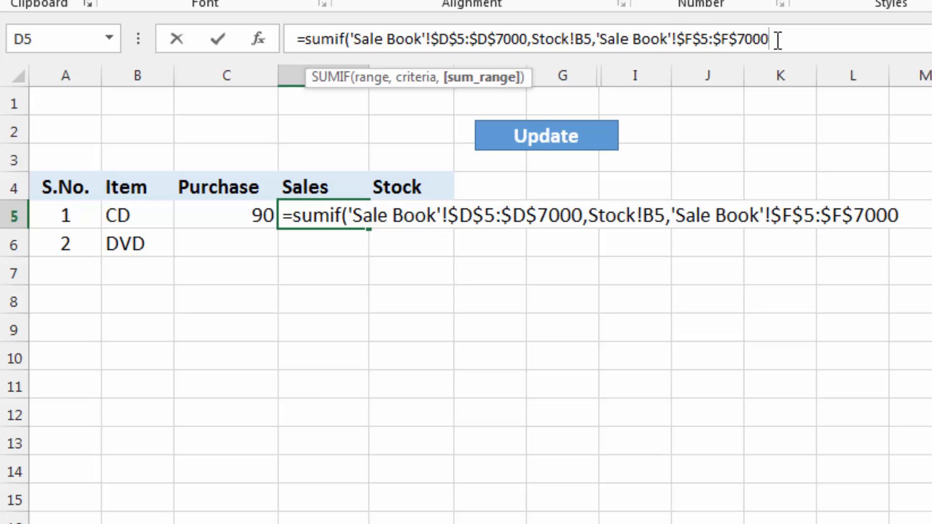
Complete the SUMIF formula in D5 and fill the Purchase and Sales formulas from C5:D5 down to row 50
{"action": "type", "text": ")"}
{"action": "key", "text": "Return"}
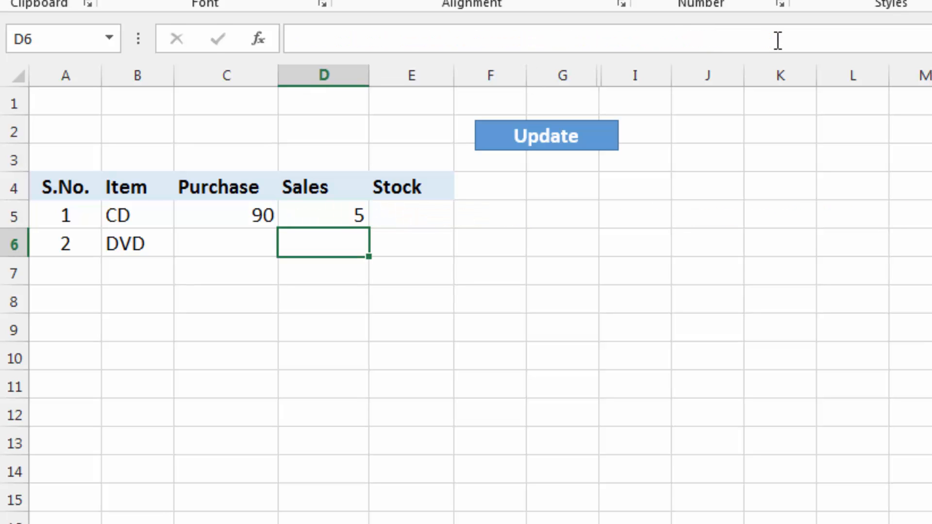
{"action": "left_click", "coordinate": [317, 215]}
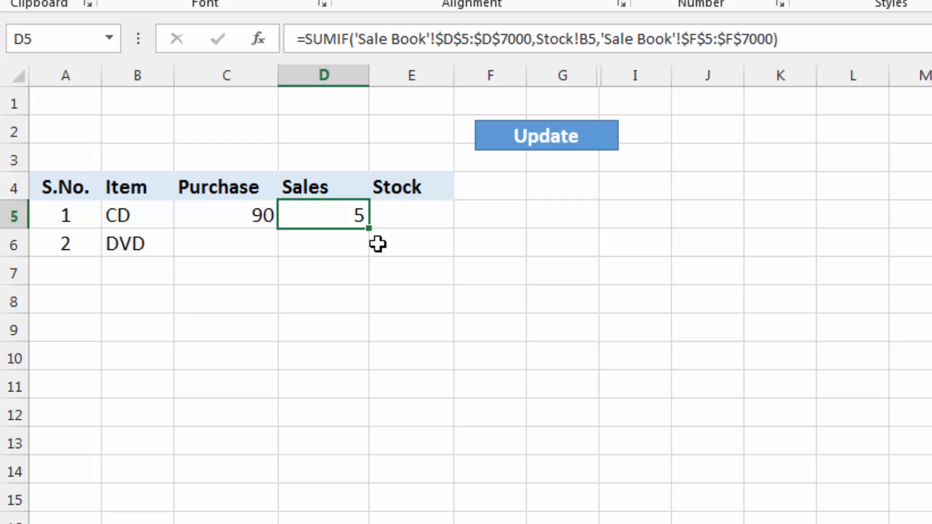
{"action": "mouse_move", "coordinate": [274, 215]}
{"action": "left_mouse_down"}
{"action": "mouse_move", "coordinate": [360, 218]}
{"action": "mouse_move", "coordinate": [370, 523]}
{"action": "mouse_move", "coordinate": [365, 504]}
{"action": "left_mouse_up"}
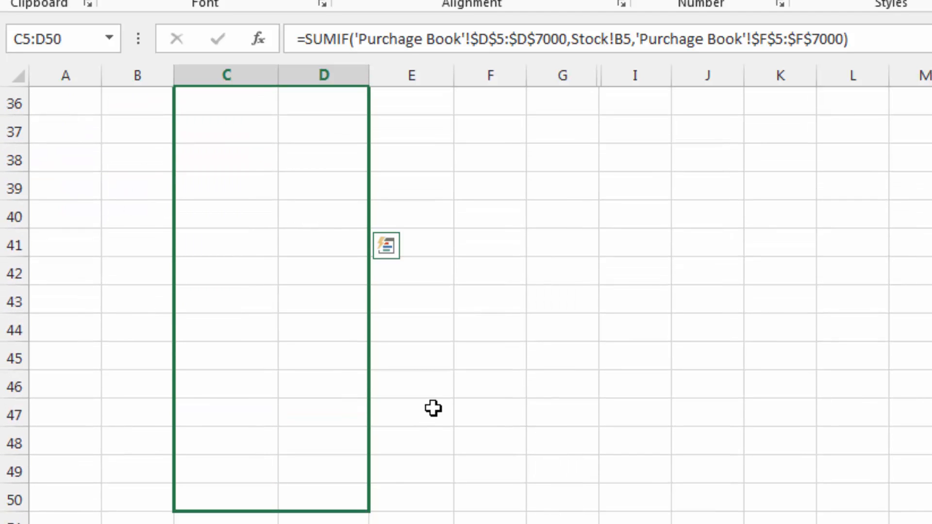
{"action": "scroll", "coordinate": [433, 408], "scroll_direction": "up", "scroll_amount": 12}
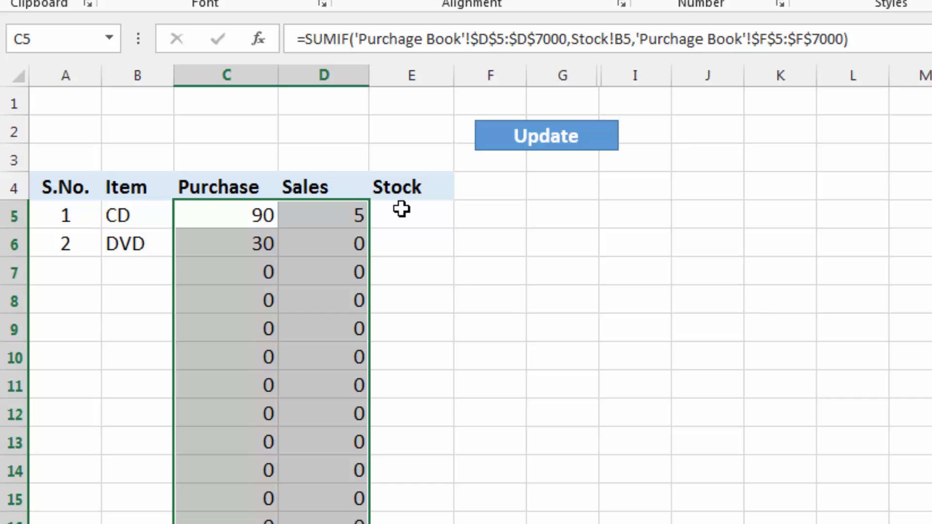
Calculate the stock in E5 as =C5-D5 and fill the formula down the Stock column
{"action": "left_click", "coordinate": [400, 215]}
{"action": "type", "text": "="}
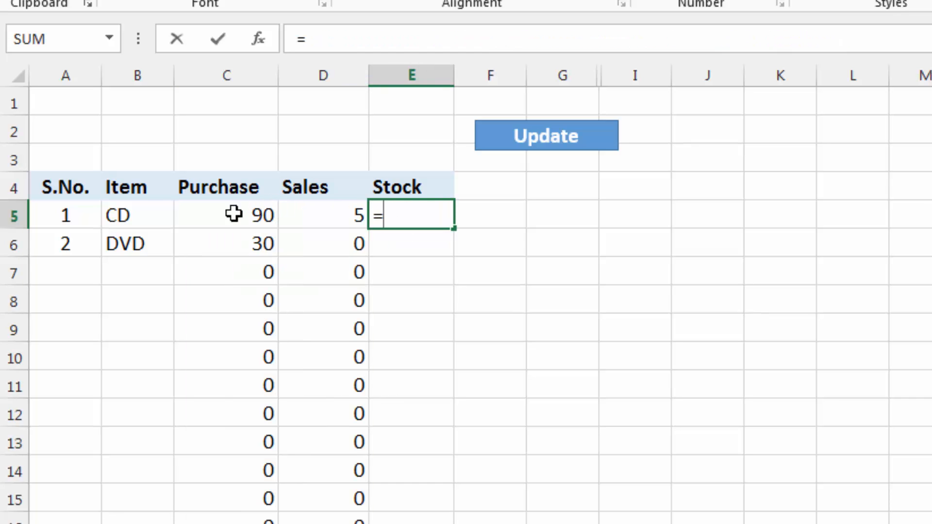
{"action": "left_click", "coordinate": [234, 213]}
{"action": "type", "text": "-"}
{"action": "left_click", "coordinate": [318, 216]}
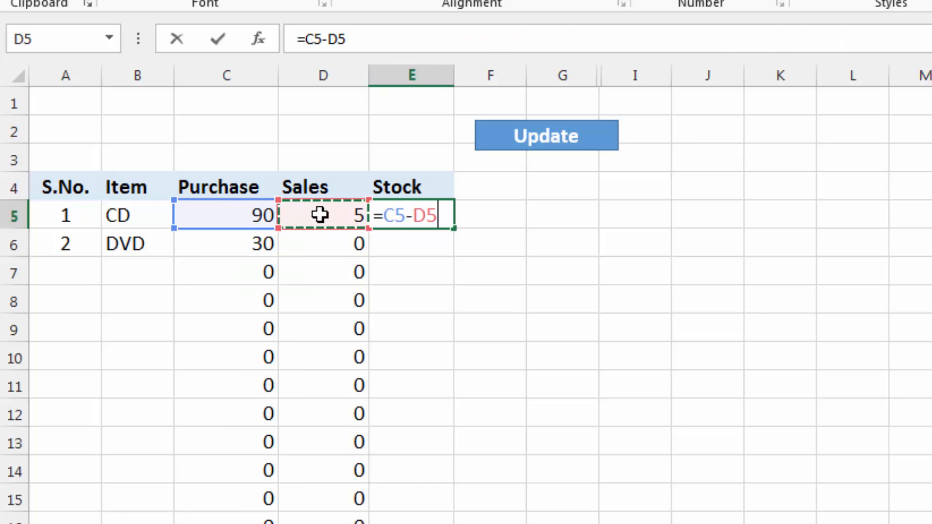
{"action": "key", "text": "Return"}
{"action": "left_click", "coordinate": [414, 209]}
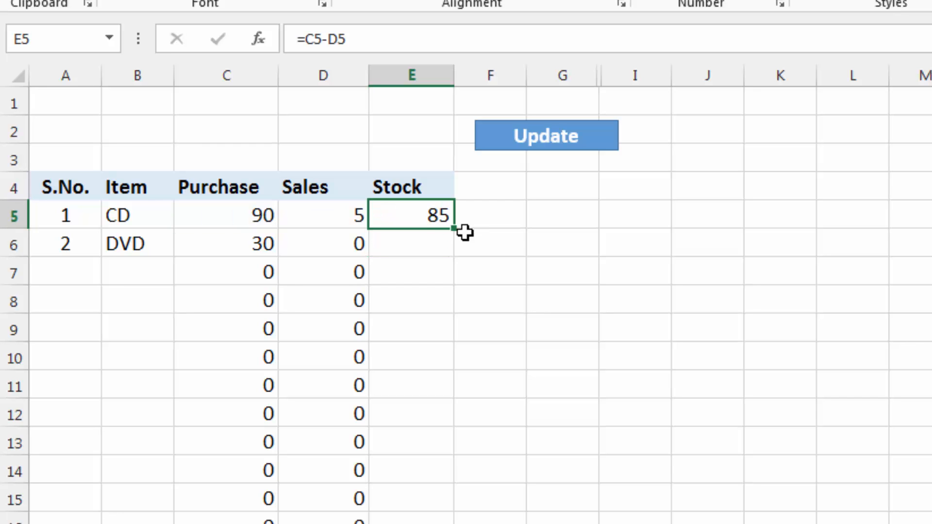
{"action": "double_click", "coordinate": [453, 228]}
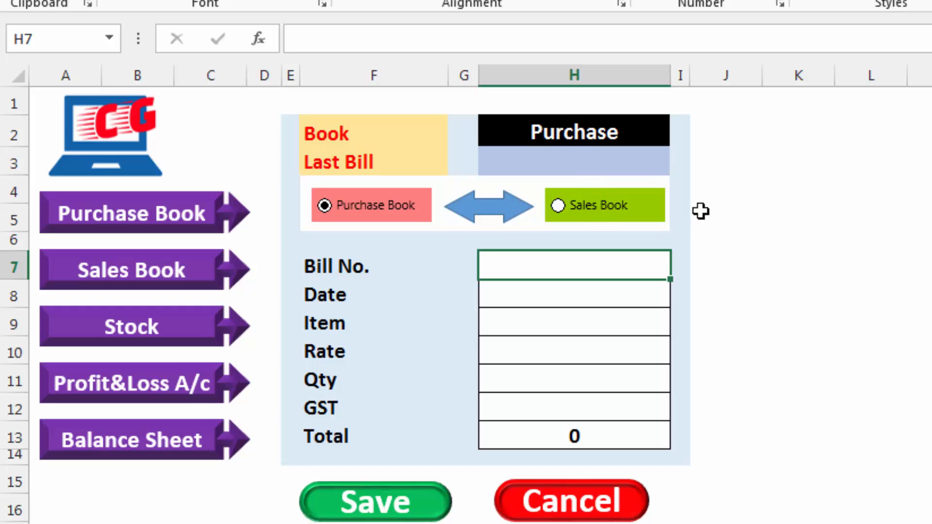
On the entry form sheet, enter =MAX('Purchage Book'!A5:A18) in K3 to find the highest serial number
{"action": "left_click", "coordinate": [568, 170]}
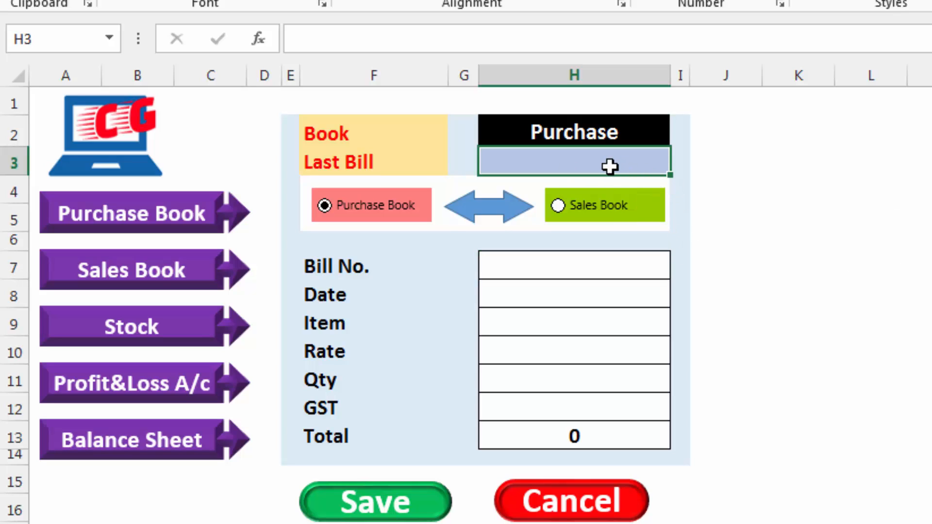
{"action": "left_click", "coordinate": [784, 165]}
{"action": "type", "text": "=ma"}
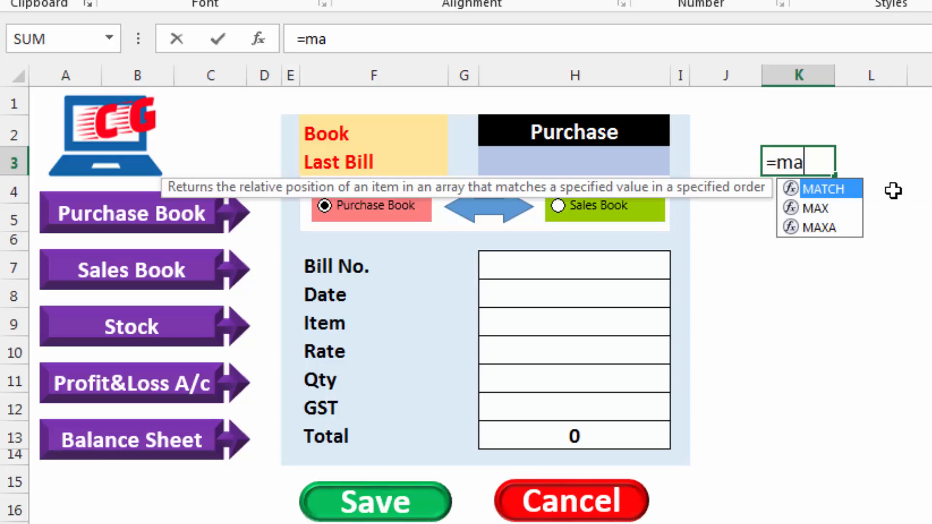
{"action": "type", "text": "x("}
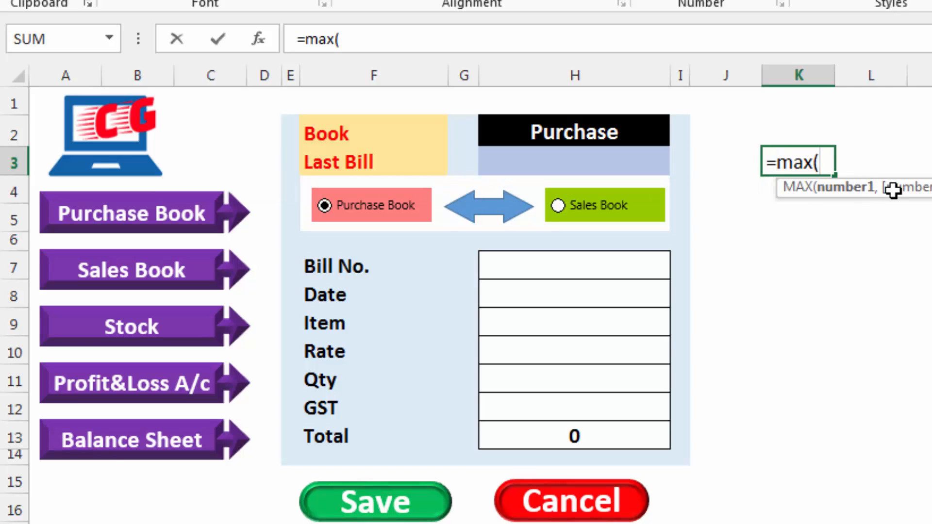
{"action": "key", "text": "ctrl+Page_Down"}
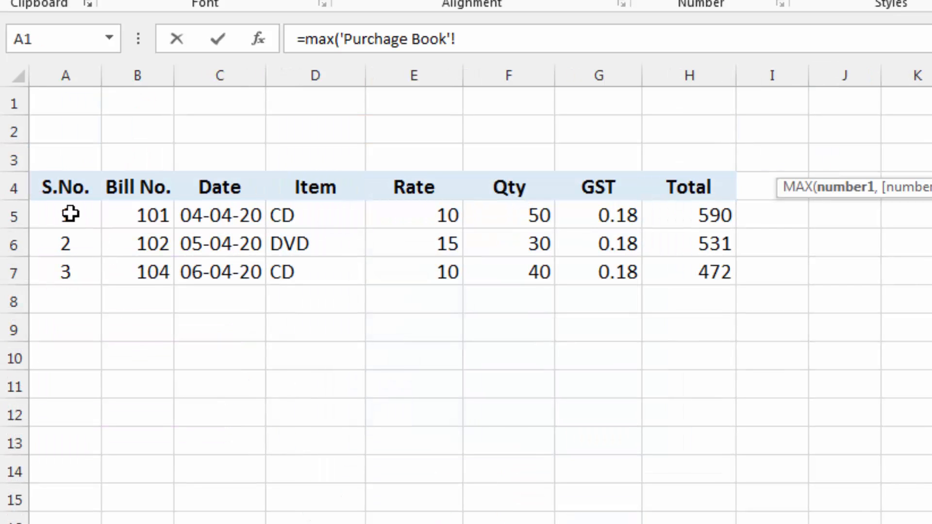
{"action": "left_click_drag", "start_coordinate": [71, 213], "coordinate": [65, 523]}
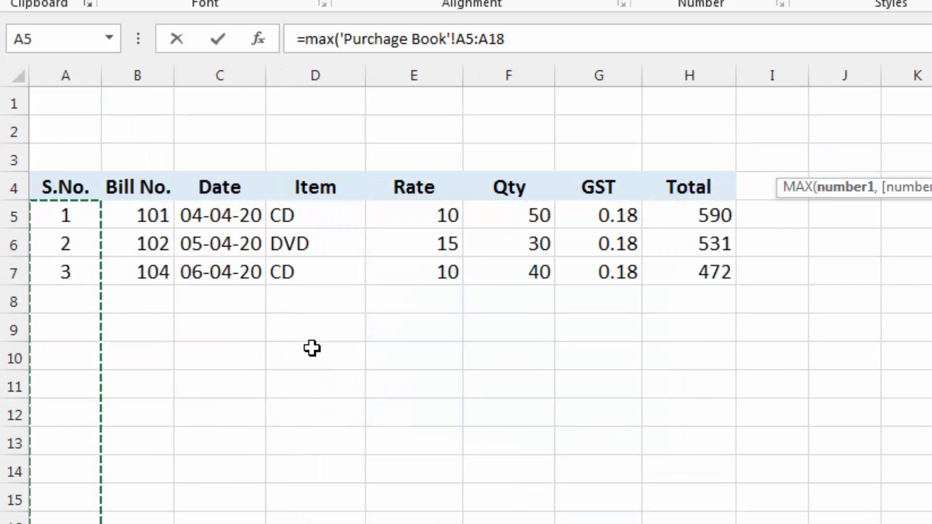
{"action": "type", "text": ")"}
{"action": "key", "text": "Return"}
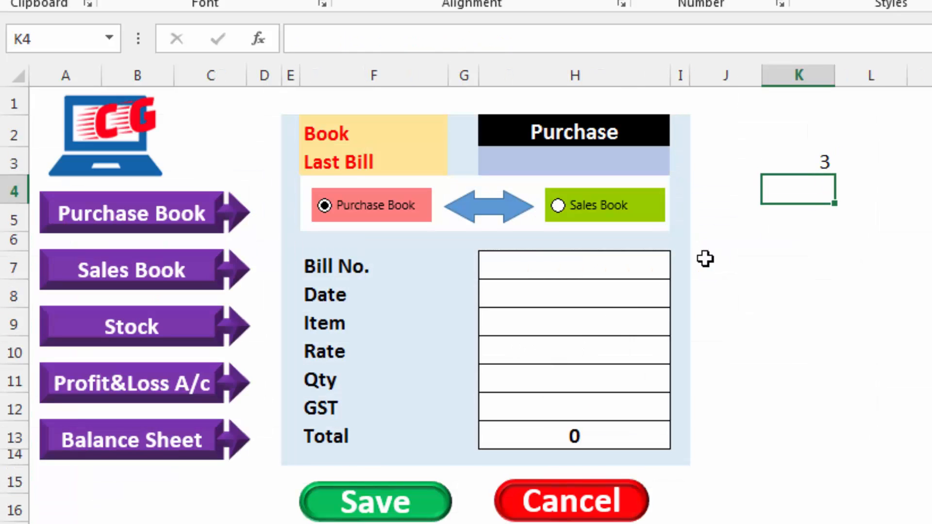
{"action": "left_click", "coordinate": [810, 164]}
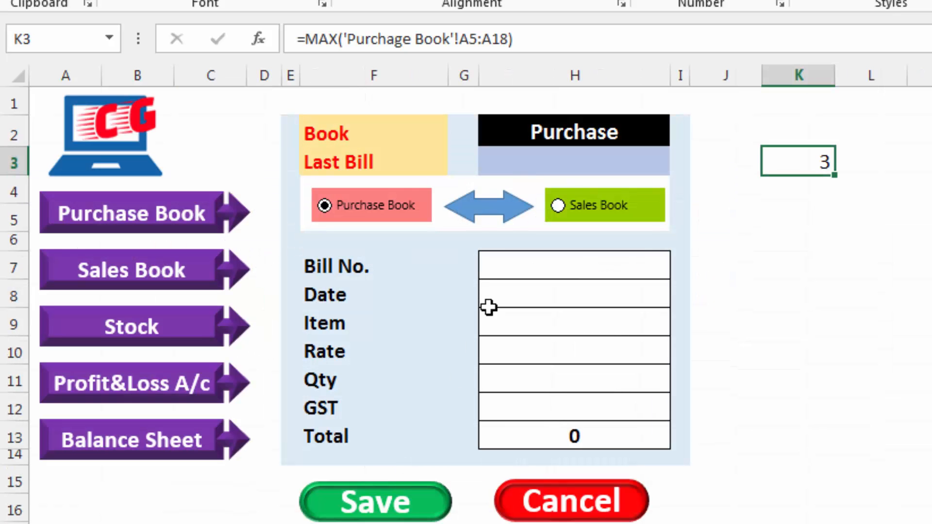
Begin a VLOOKUP formula in the Last Bill cell H3, using MAX of 'Purchage Book'!$A$5:$A$7000 as the lookup value
{"action": "left_click", "coordinate": [532, 165]}
{"action": "type", "text": "=vlookup"}
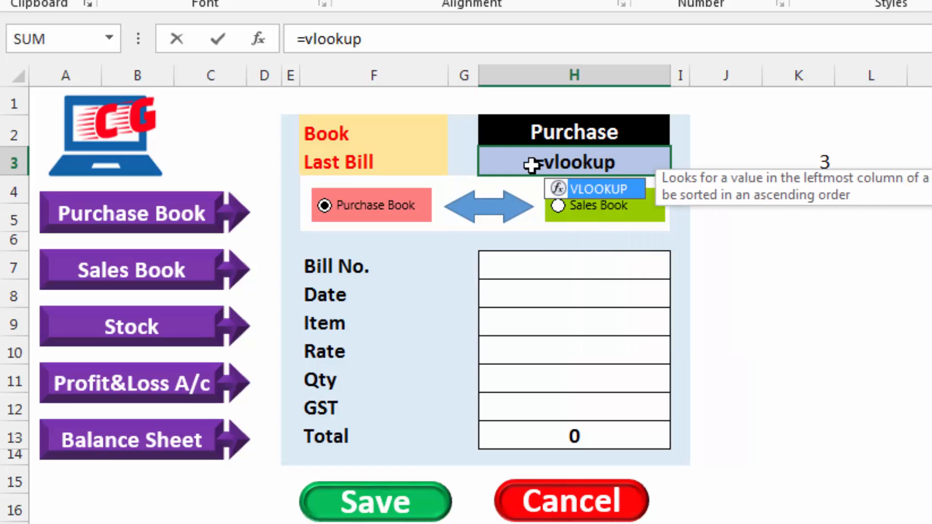
{"action": "type", "text": "("}
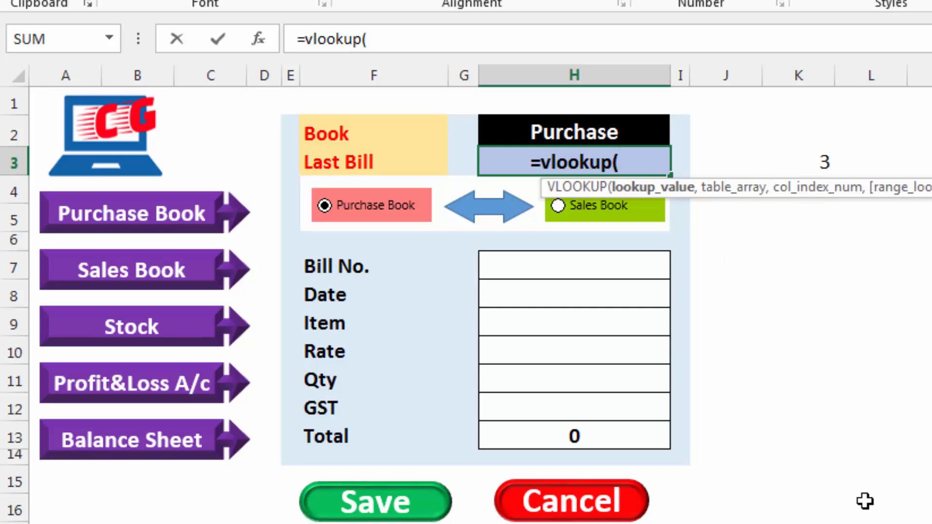
{"action": "type", "text": "max"}
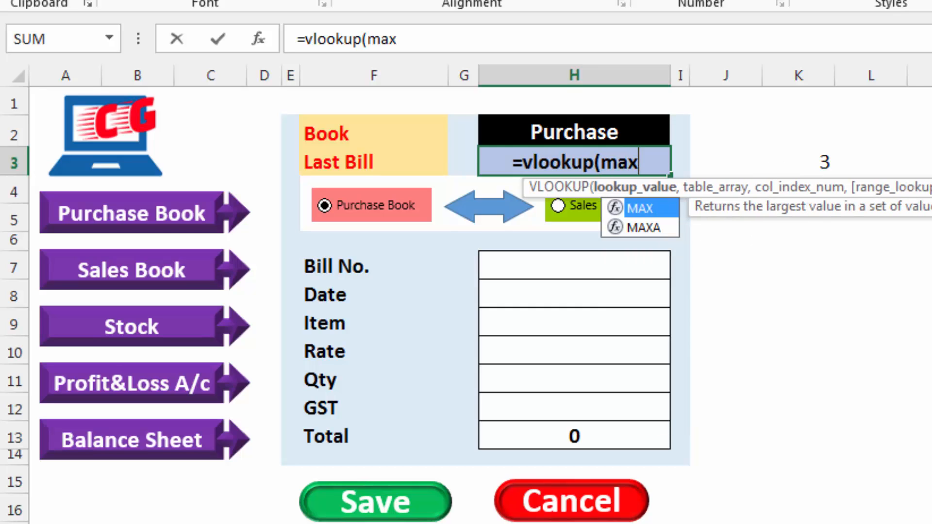
{"action": "type", "text": "('Purchage Book'!"}
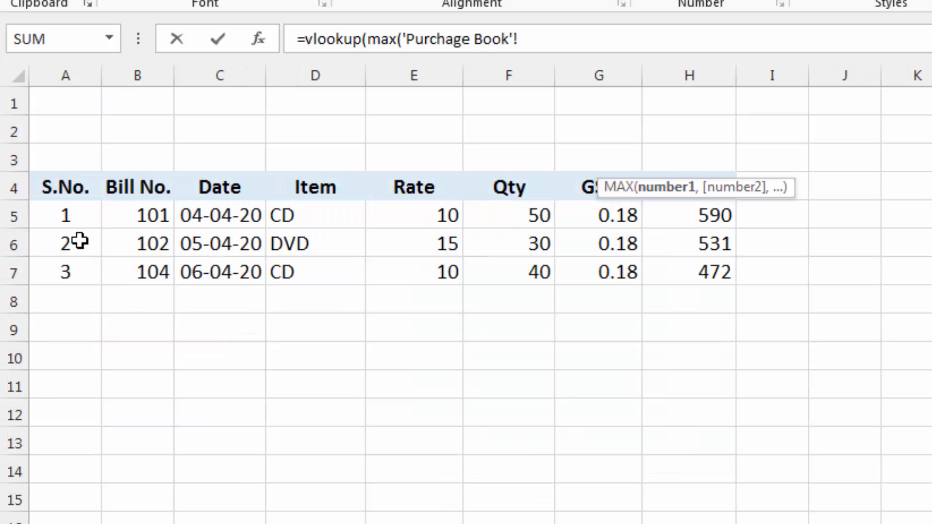
{"action": "left_click_drag", "start_coordinate": [76, 217], "coordinate": [68, 523]}
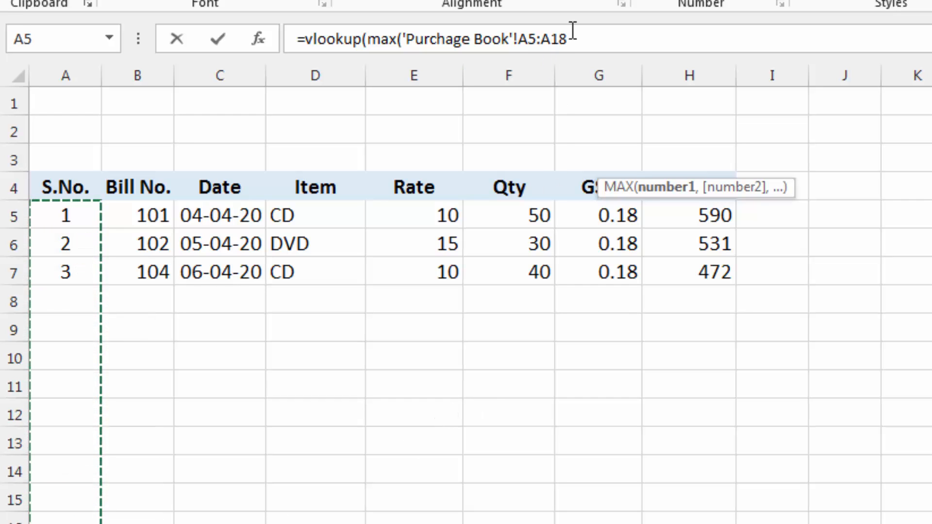
{"action": "key", "text": "F4"}
{"action": "left_click", "coordinate": [600, 35]}
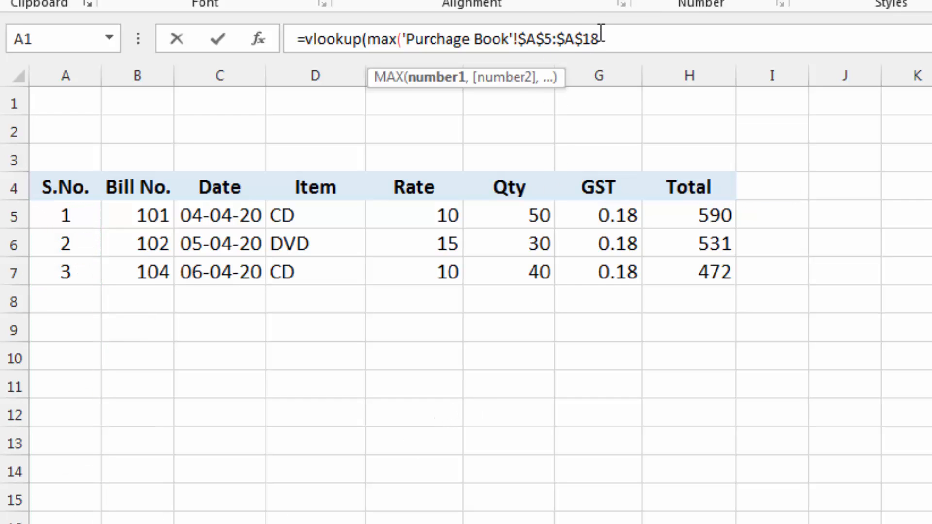
{"action": "type", "text": "7000"}
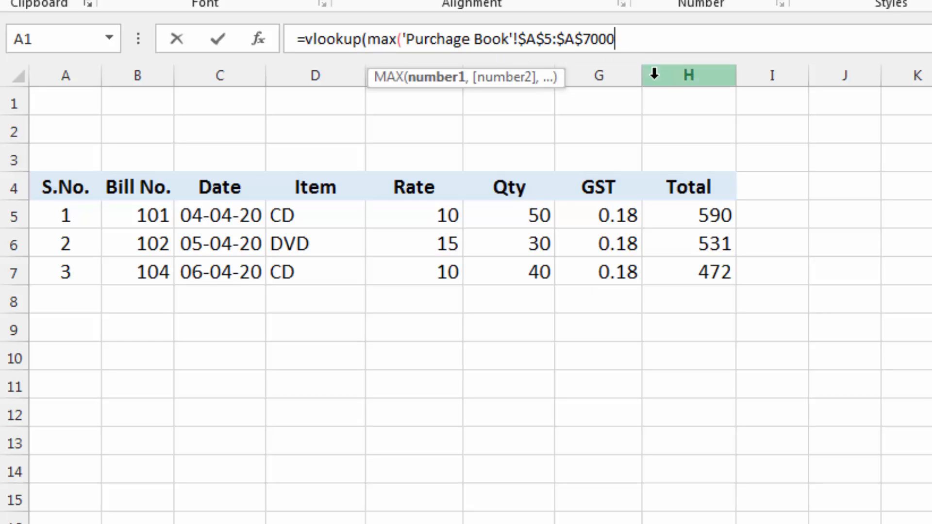
Add 'Purchage Book'!$A$4:$B$7000 as the table array, column index 2 and range lookup 0, and try to commit the formula
{"action": "type", "text": ","}
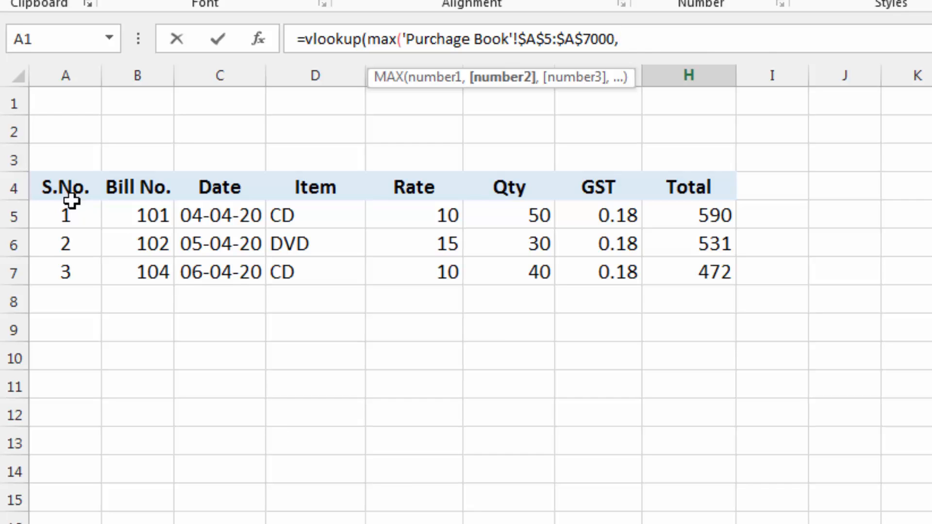
{"action": "left_click_drag", "start_coordinate": [50, 188], "coordinate": [165, 389]}
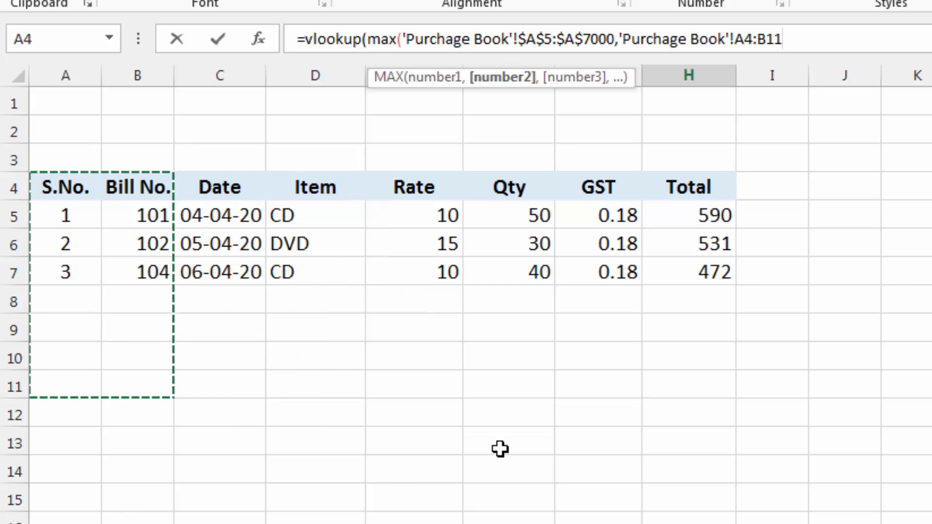
{"action": "key", "text": "F4"}
{"action": "key", "text": "BackSpace"}
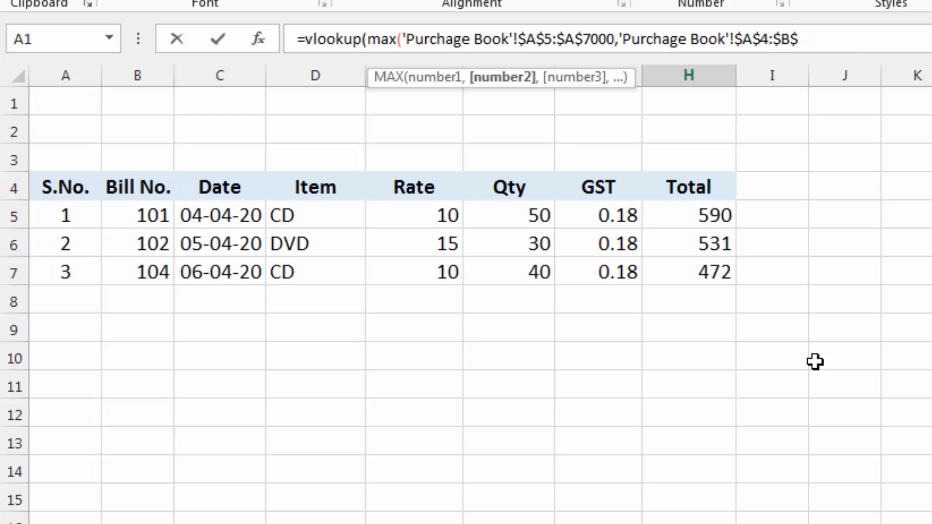
{"action": "type", "text": "7000,2,0"}
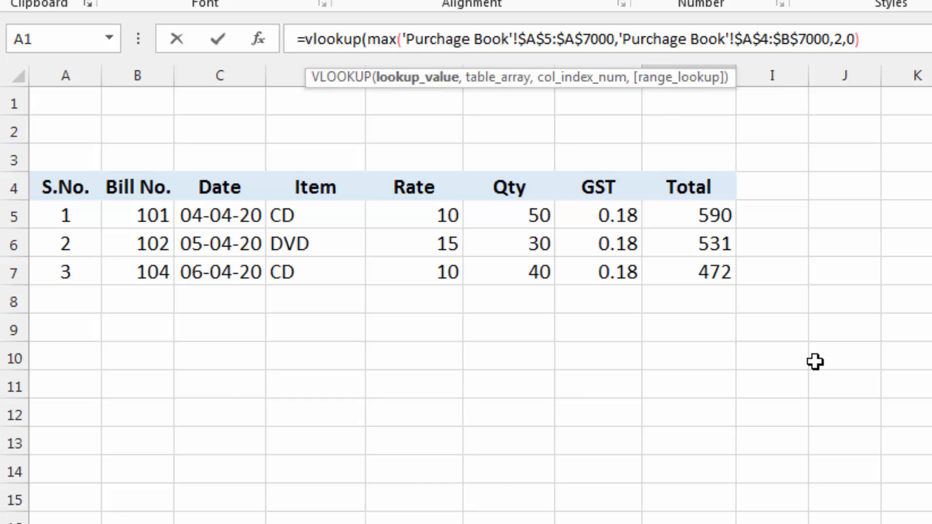
{"action": "key", "text": "Return"}
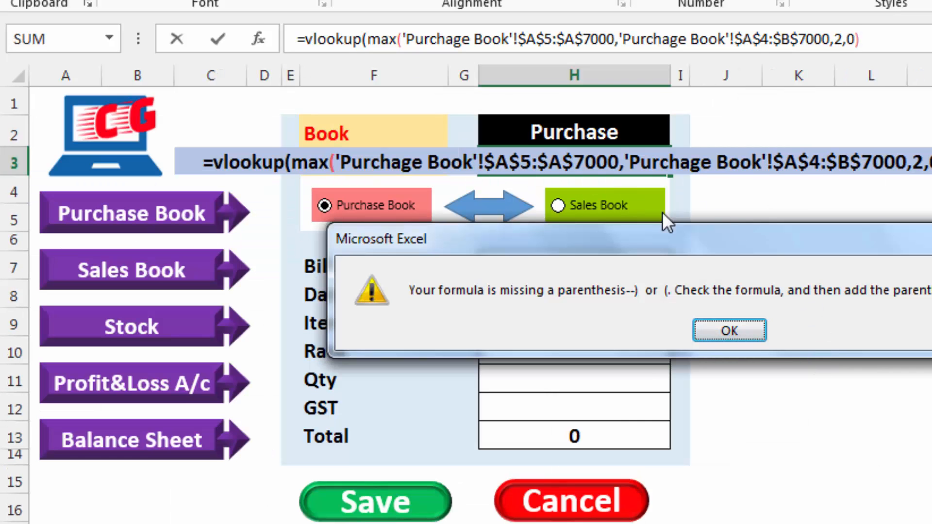
Insert the missing closing parenthesis after the MAX range $A$5:$A$7000 and commit the Last Bill formula
{"action": "left_click", "coordinate": [723, 325]}
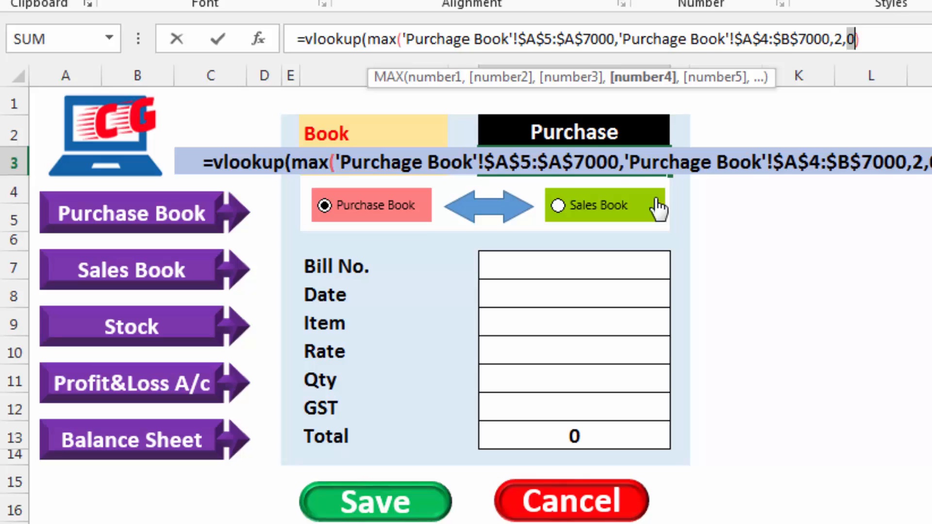
{"action": "left_click", "coordinate": [622, 164]}
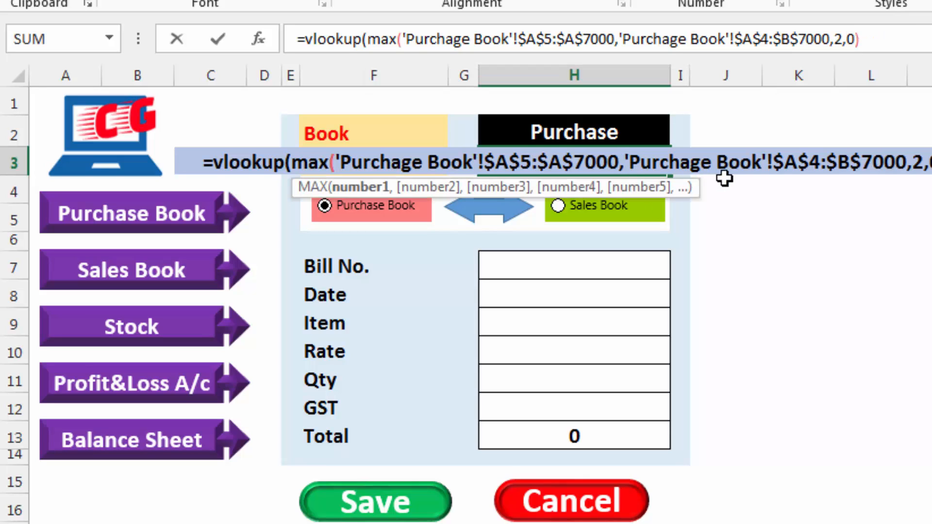
{"action": "type", "text": ")"}
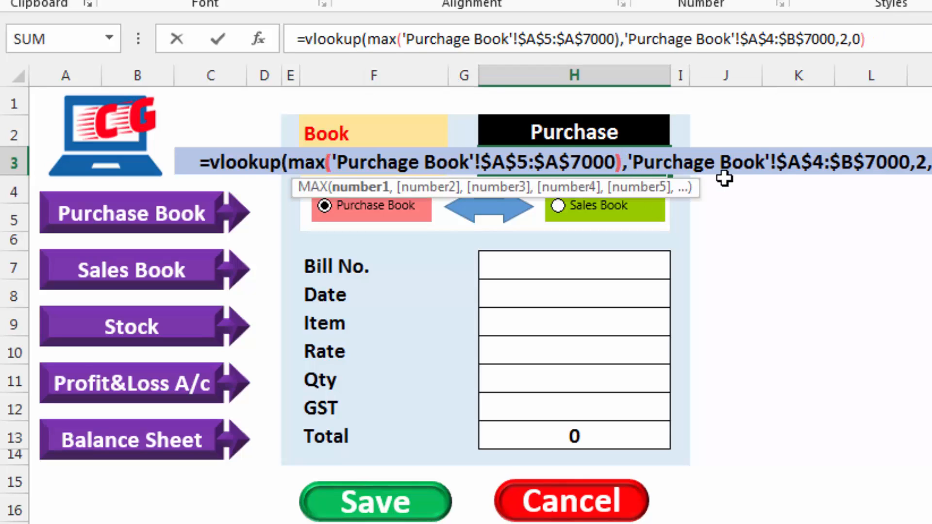
{"action": "key", "text": "Return"}
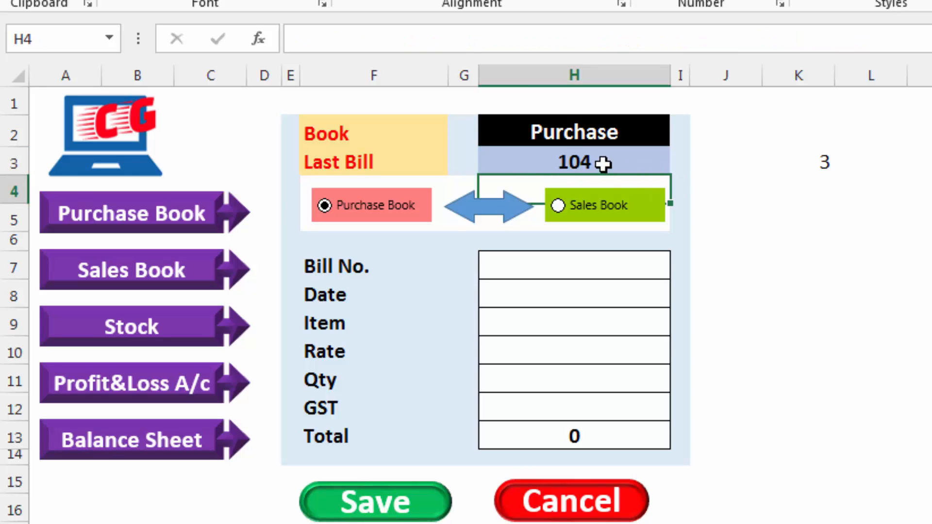
Check the Last Bill result against the final entry in the Purchage Book sheet, and switch the entry form to Sales Book
{"action": "left_click", "coordinate": [603, 164]}
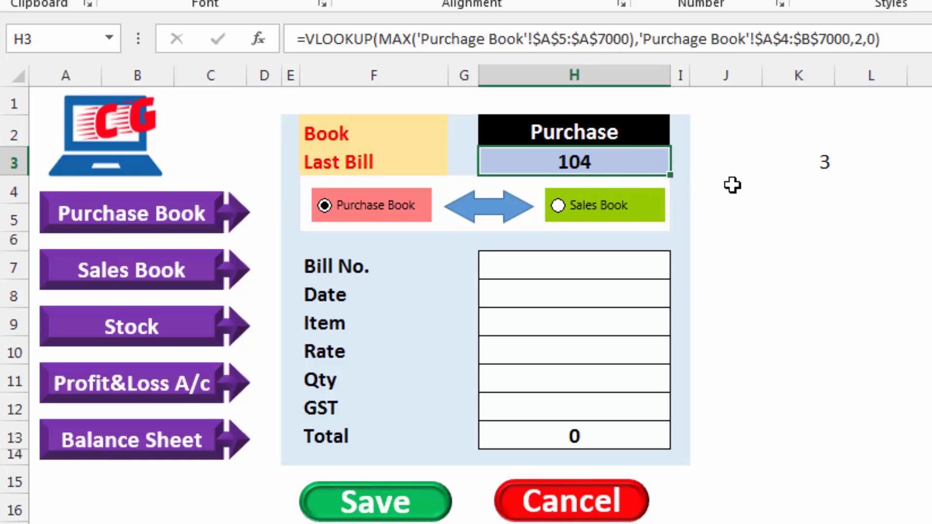
{"action": "key", "text": "ctrl+Page_Down"}
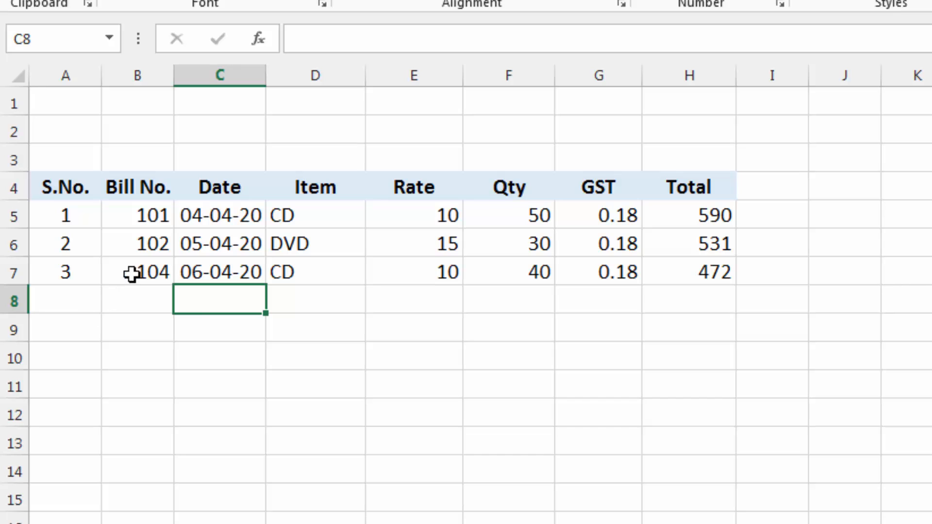
{"action": "key", "text": "ctrl+Page_Up"}
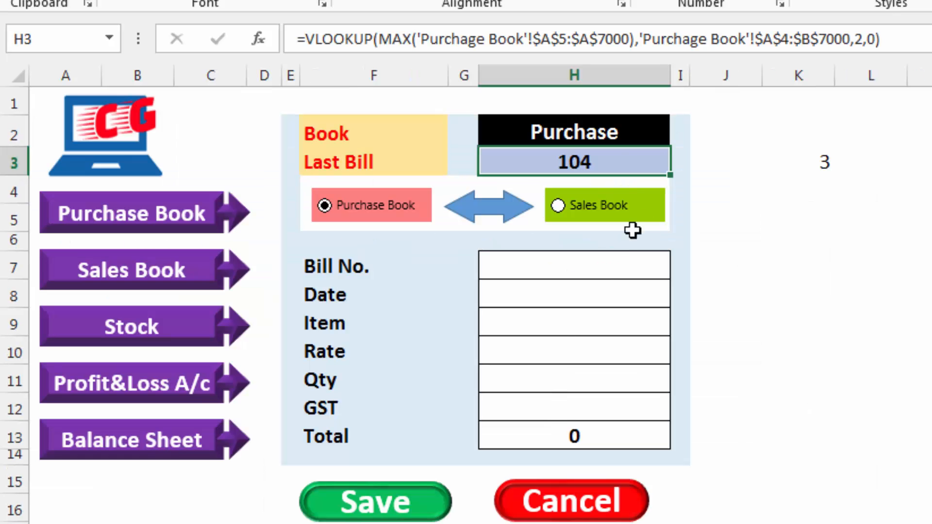
{"action": "left_click", "coordinate": [593, 209]}
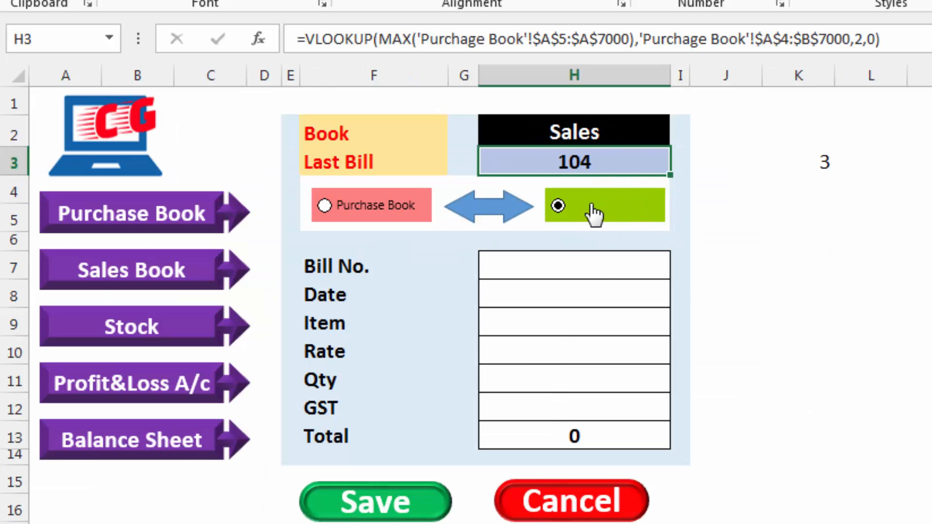
Open the Last Bill formula in H3 for editing and copy its VLOOKUP expression without the equals sign
{"action": "key", "text": "ctrl+Page_Down"}
{"action": "key", "text": "ctrl+Page_Down"}
{"action": "double_click", "coordinate": [614, 159]}
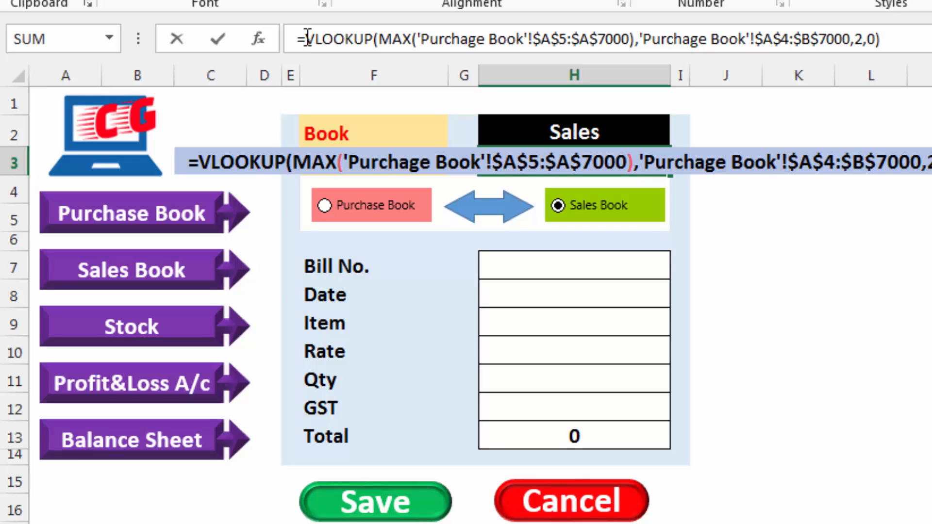
{"action": "left_click_drag", "start_coordinate": [307, 38], "coordinate": [881, 32]}
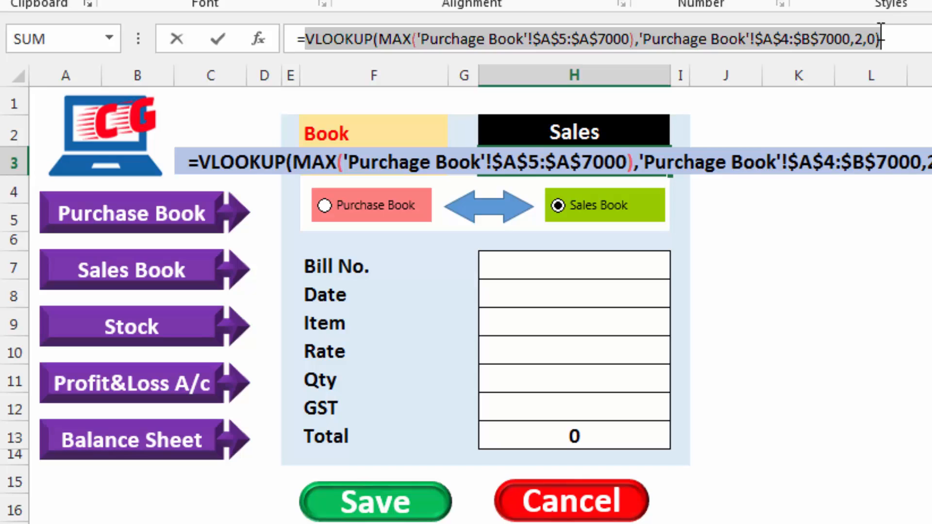
{"action": "left_click", "coordinate": [312, 38]}
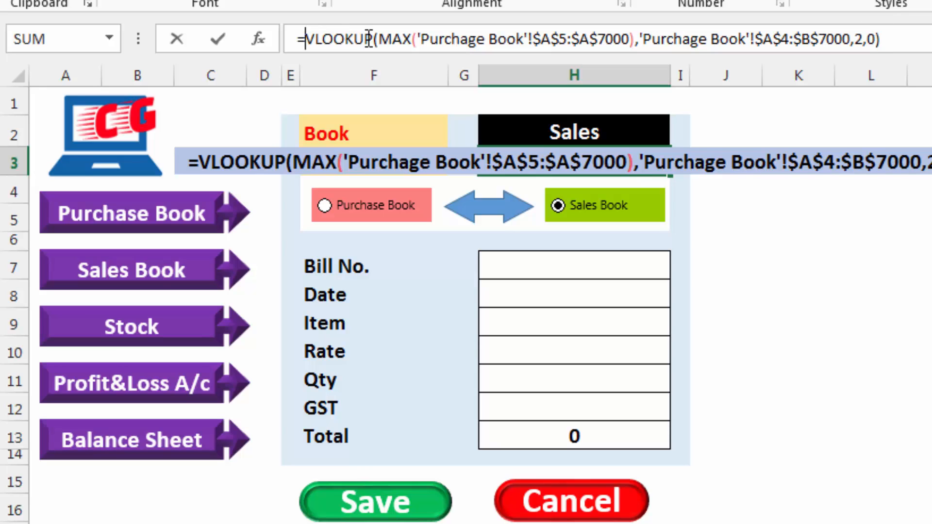
Wrap the VLOOKUP in an IF testing H2="Purchage" and paste the copied VLOOKUP as the value if false
{"action": "type", "text": "if"}
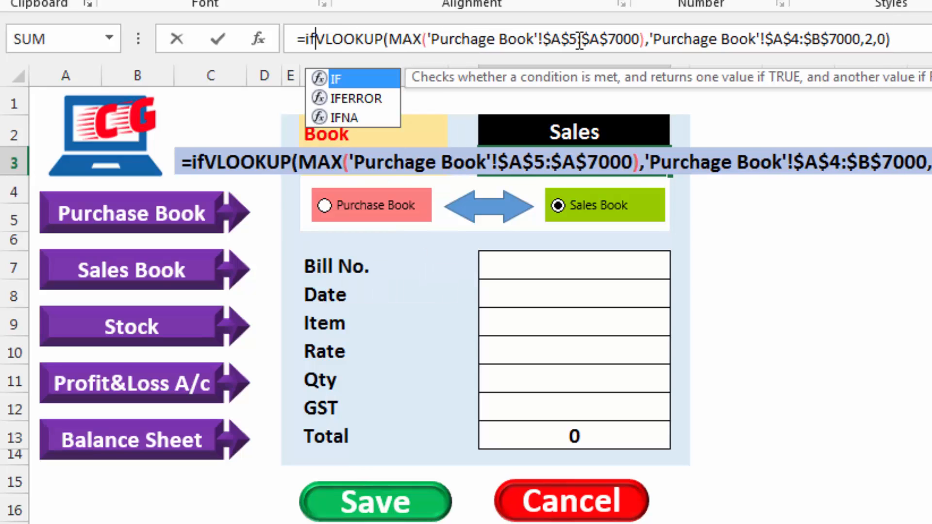
{"action": "type", "text": "("}
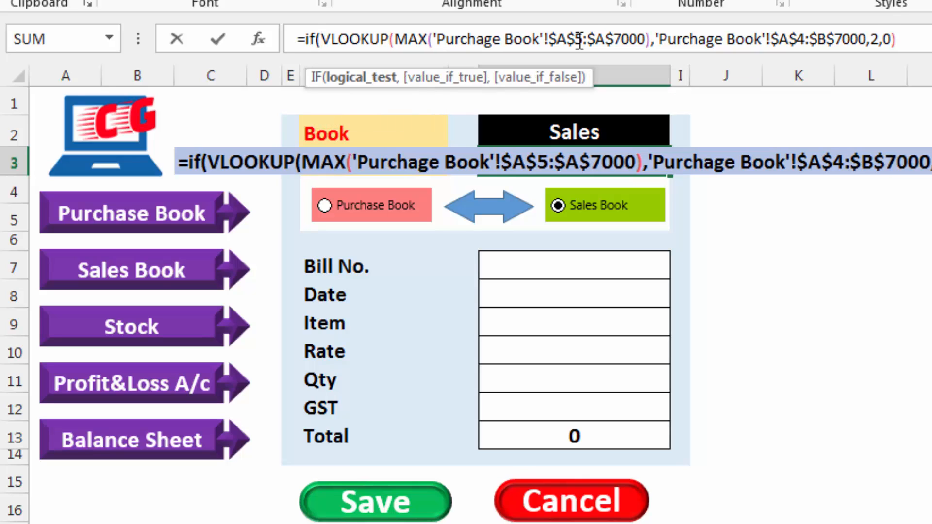
{"action": "left_click", "coordinate": [569, 131]}
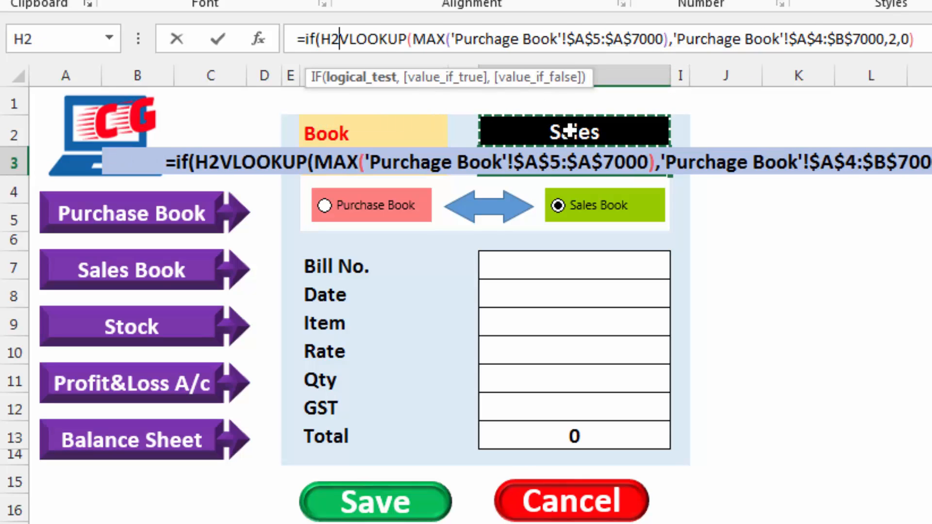
{"action": "type", "text": "=\"Purchage\","}
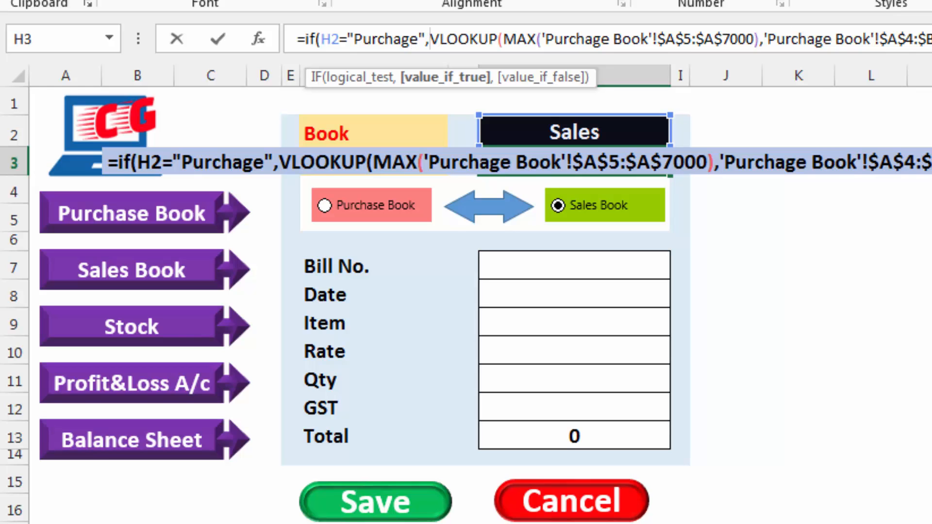
{"action": "left_click", "coordinate": [840, 38]}
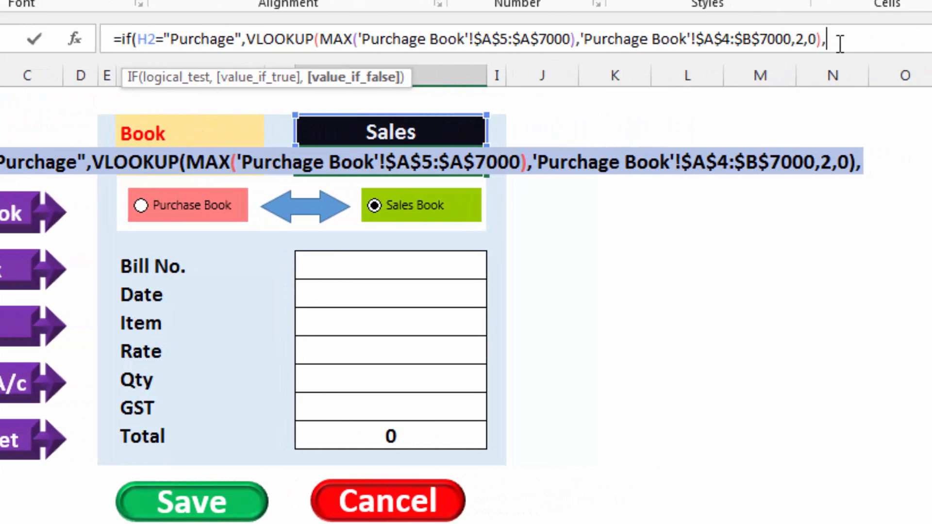
{"action": "key", "text": "ctrl+v"}
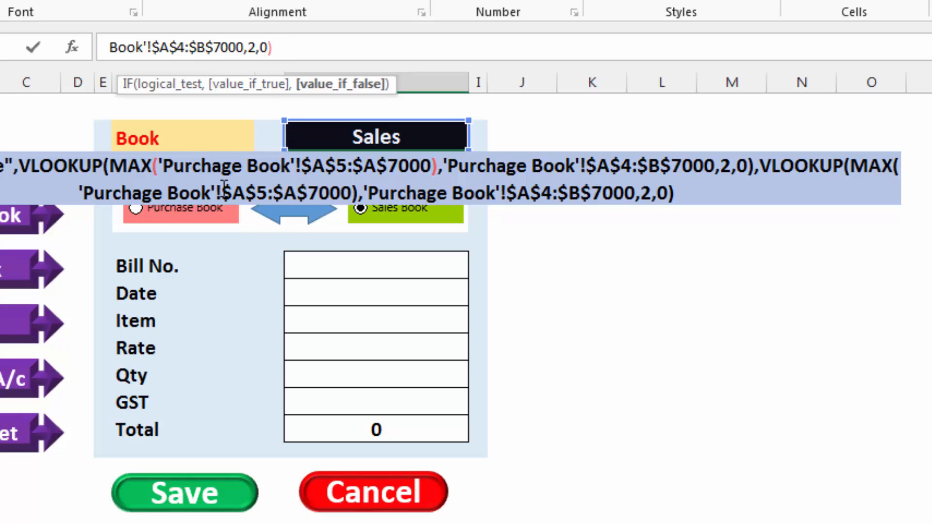
Change the sheet name in the second VLOOKUP's MAX range from Purchage Book to 'Sale Book'
{"action": "left_click", "coordinate": [171, 190]}
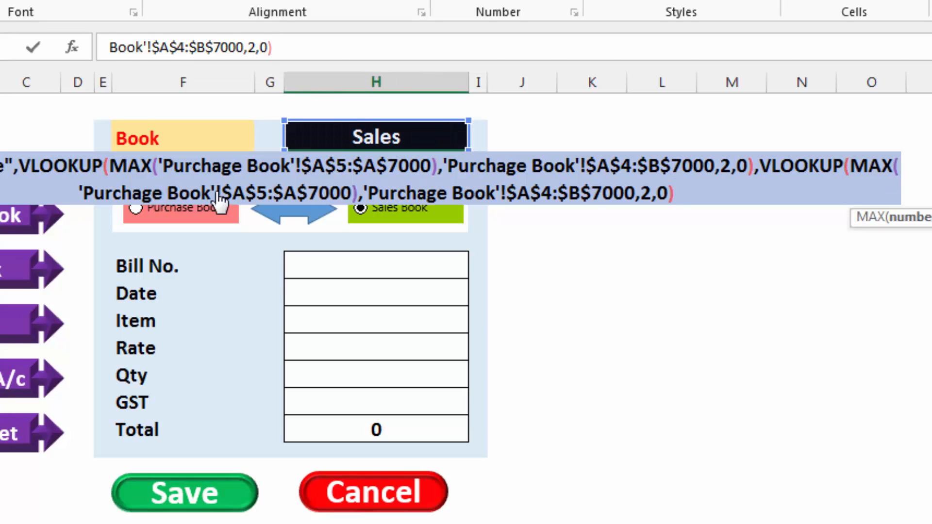
{"action": "key", "text": "Left"}
{"action": "key", "text": "BackSpace"}
{"action": "key", "text": "BackSpace"}
{"action": "key", "text": "BackSpace"}
{"action": "key", "text": "BackSpace"}
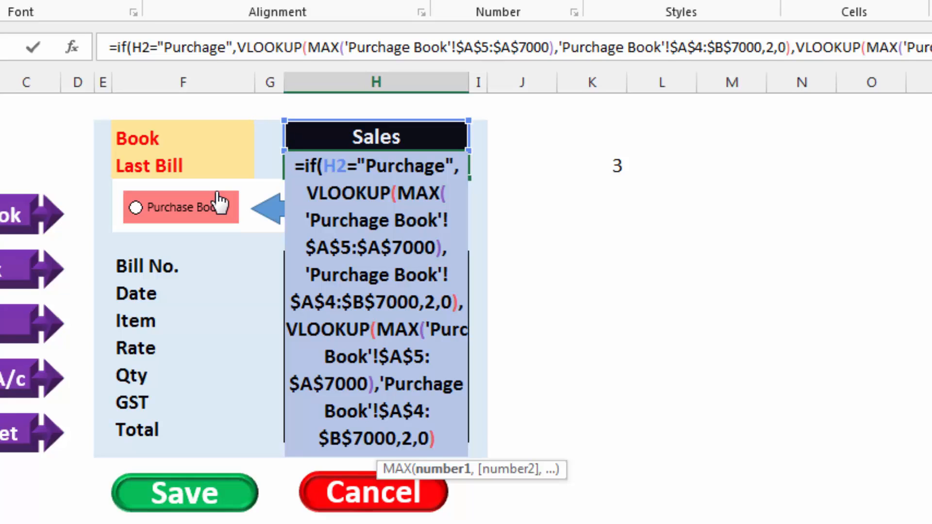
{"action": "key", "text": "BackSpace"}
{"action": "key", "text": "BackSpace"}
{"action": "key", "text": "BackSpace"}
{"action": "key", "text": "BackSpace"}
{"action": "type", "text": "S"}
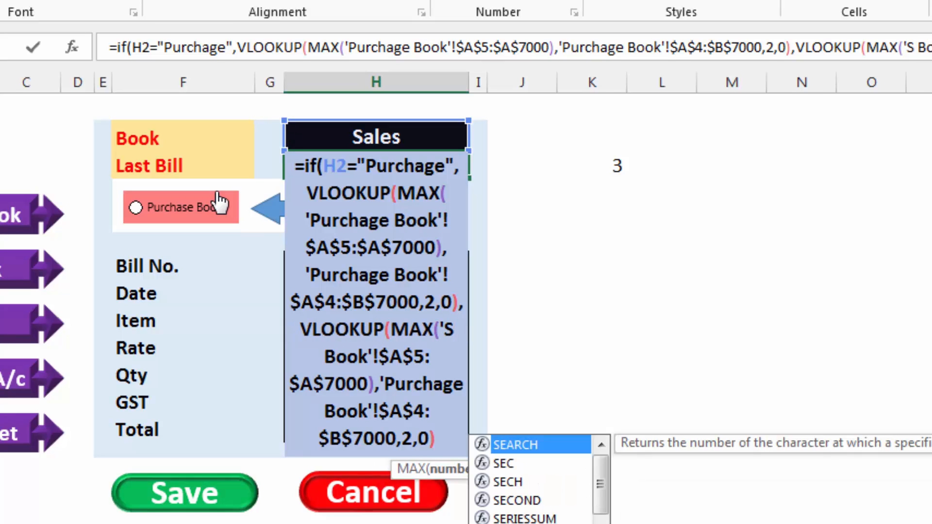
{"action": "type", "text": "ale"}
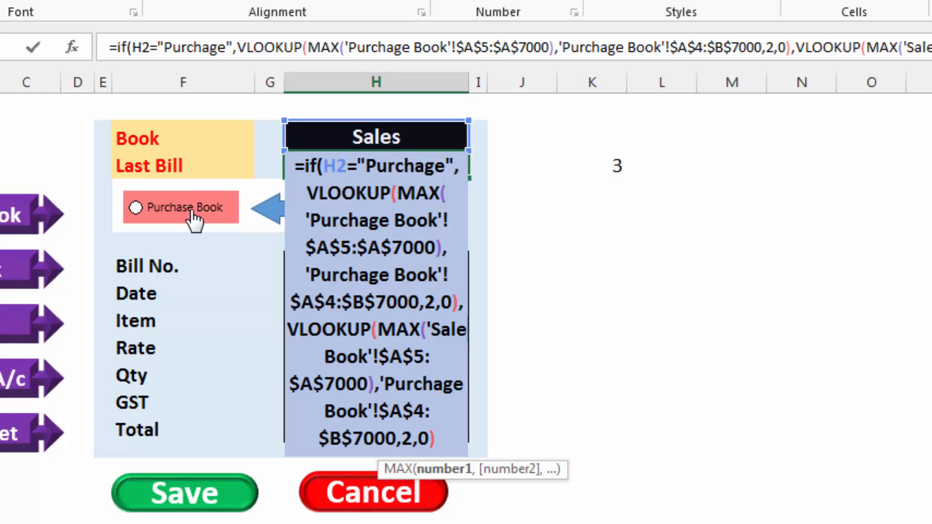
Change the second VLOOKUP's table array sheet to 'Sale Book' and commit the formula, accepting the suggested closing parenthesis correction
{"action": "left_click", "coordinate": [459, 383]}
{"action": "key", "text": "BackSpace"}
{"action": "key", "text": "BackSpace"}
{"action": "key", "text": "BackSpace"}
{"action": "key", "text": "BackSpace"}
{"action": "key", "text": "BackSpace"}
{"action": "key", "text": "BackSpace"}
{"action": "key", "text": "BackSpace"}
{"action": "key", "text": "BackSpace"}
{"action": "type", "text": "Sale"}
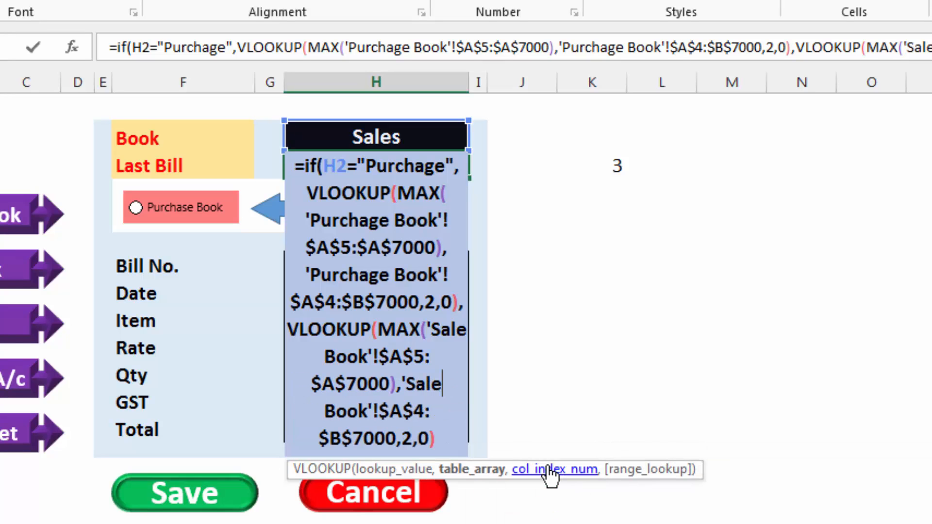
{"action": "key", "text": "Return"}
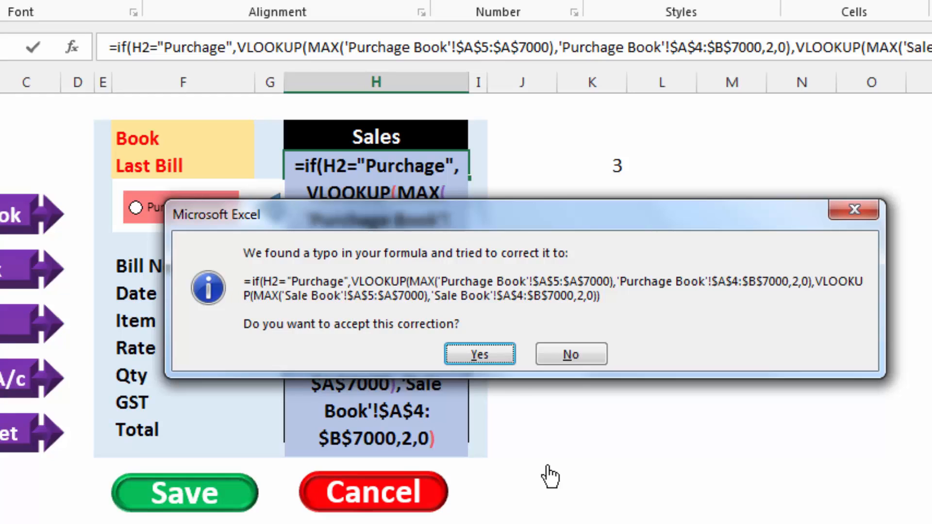
{"action": "left_click", "coordinate": [491, 351]}
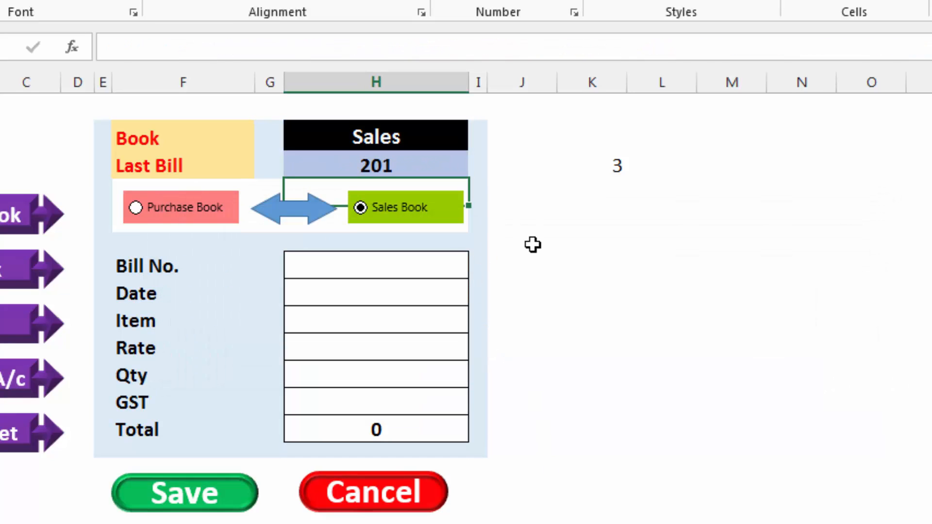
Test the Last Bill lookup by switching the form between Purchase Book and Sales Book
{"action": "left_click", "coordinate": [549, 216]}
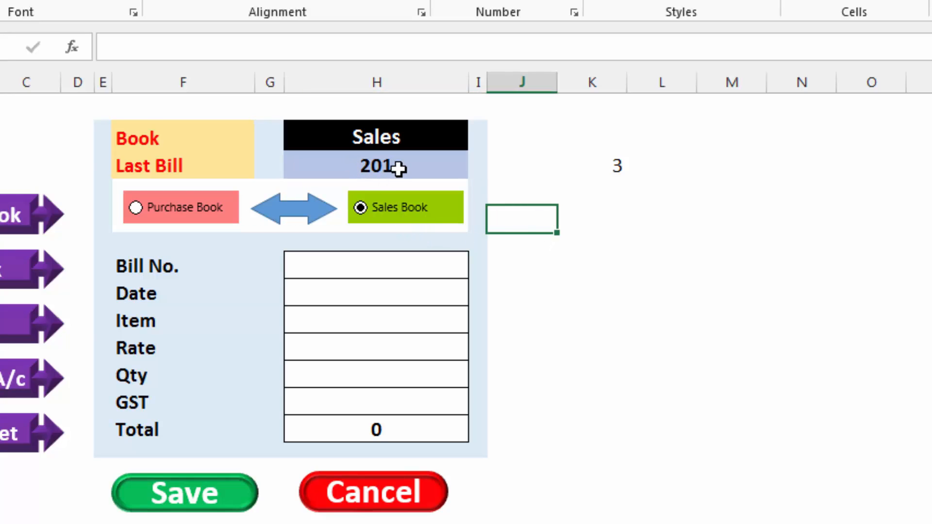
{"action": "left_click", "coordinate": [160, 211]}
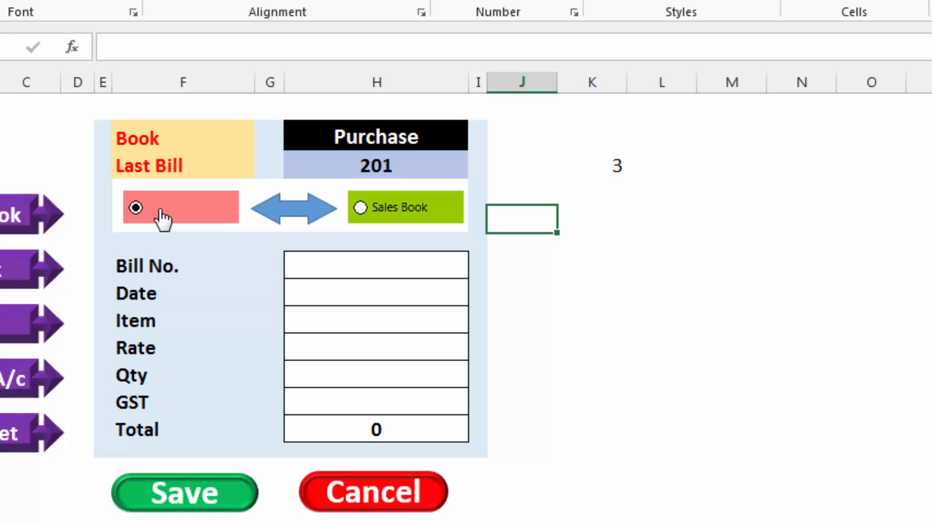
{"action": "left_click", "coordinate": [396, 211]}
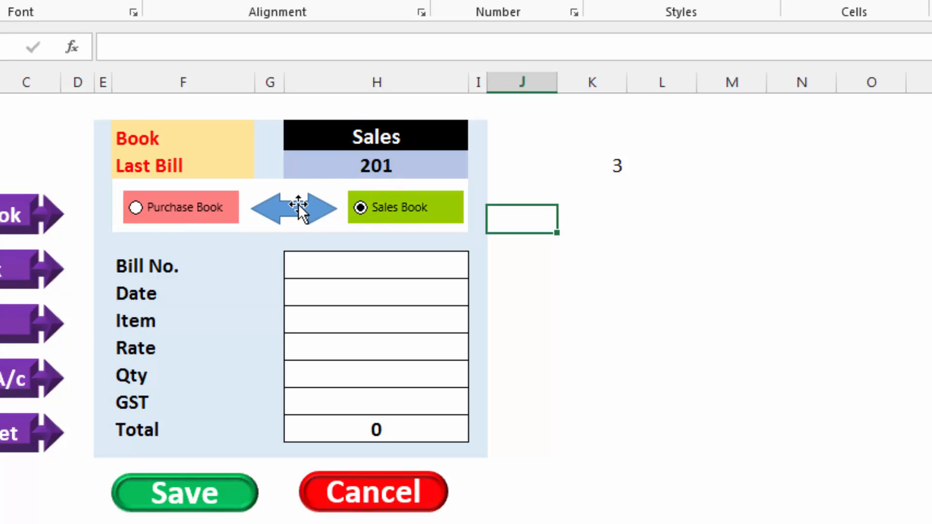
{"action": "left_click", "coordinate": [211, 214]}
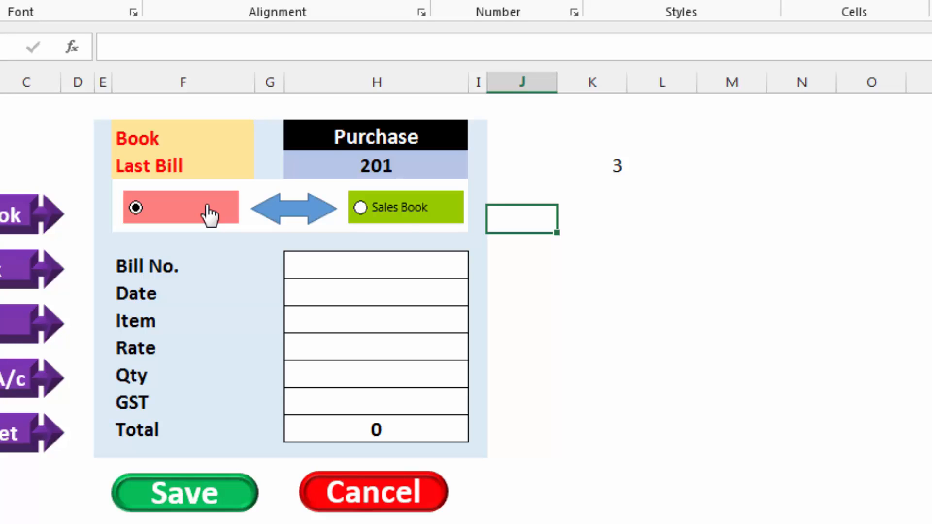
Correct the IF test text in H3 to "Purchase", keeping 'Purchage Book' as the sheet name in the references, and commit
{"action": "left_click", "coordinate": [402, 170]}
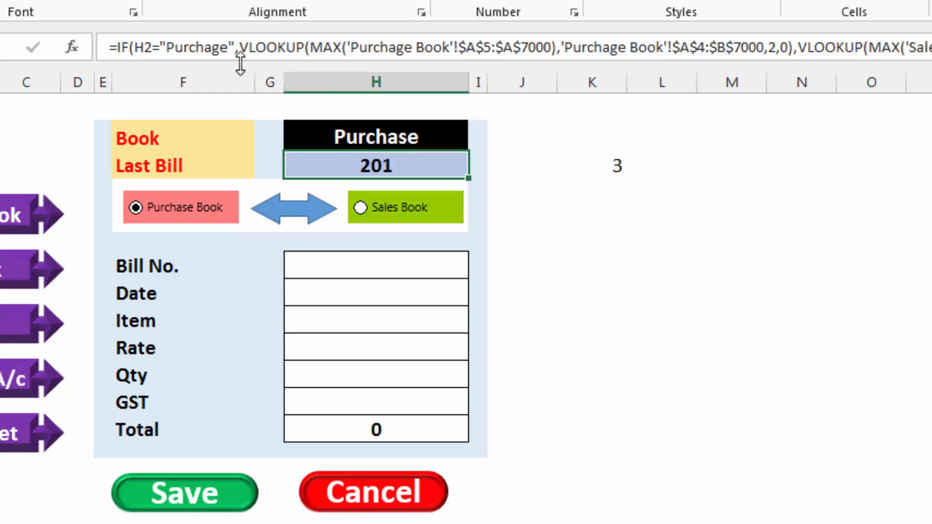
{"action": "left_click", "coordinate": [223, 48]}
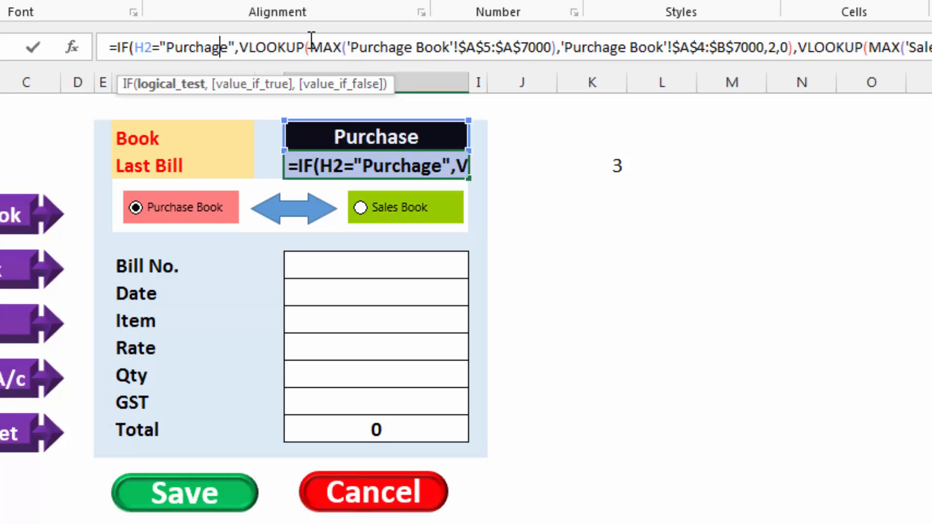
{"action": "key", "text": "BackSpace"}
{"action": "type", "text": "s"}
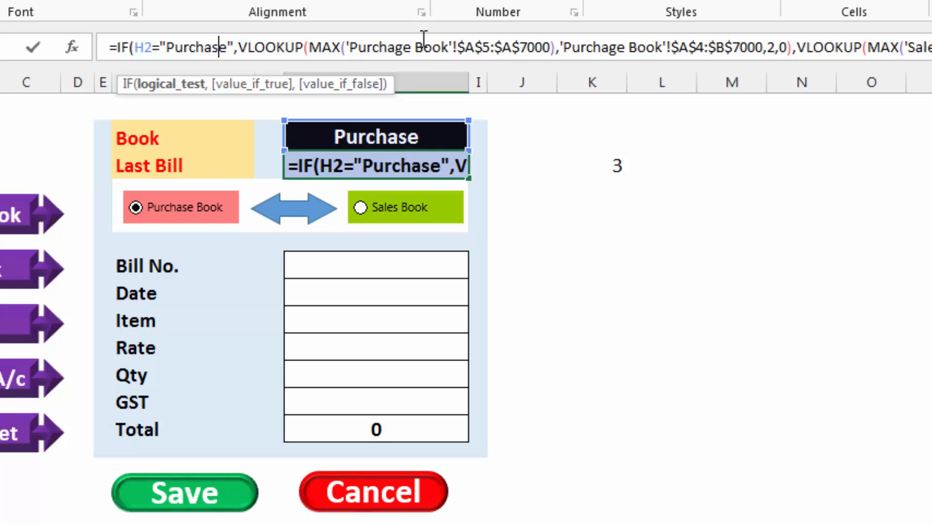
{"action": "left_click", "coordinate": [402, 47]}
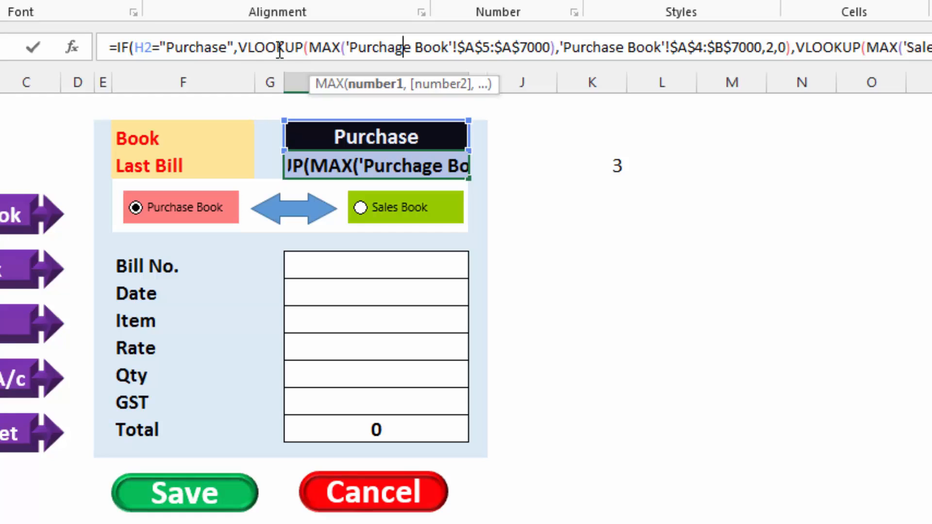
{"action": "left_click", "coordinate": [615, 49]}
{"action": "key", "text": "Delete"}
{"action": "type", "text": "g"}
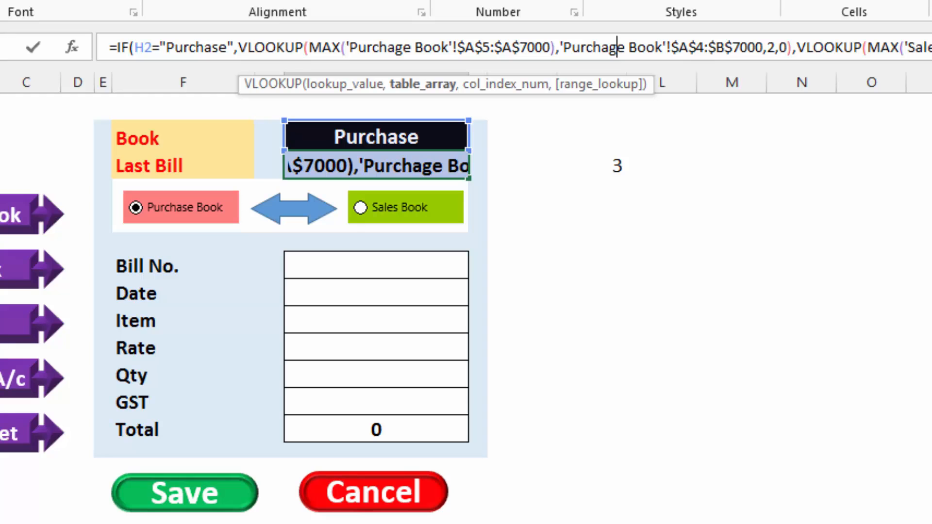
{"action": "key", "text": "Return"}
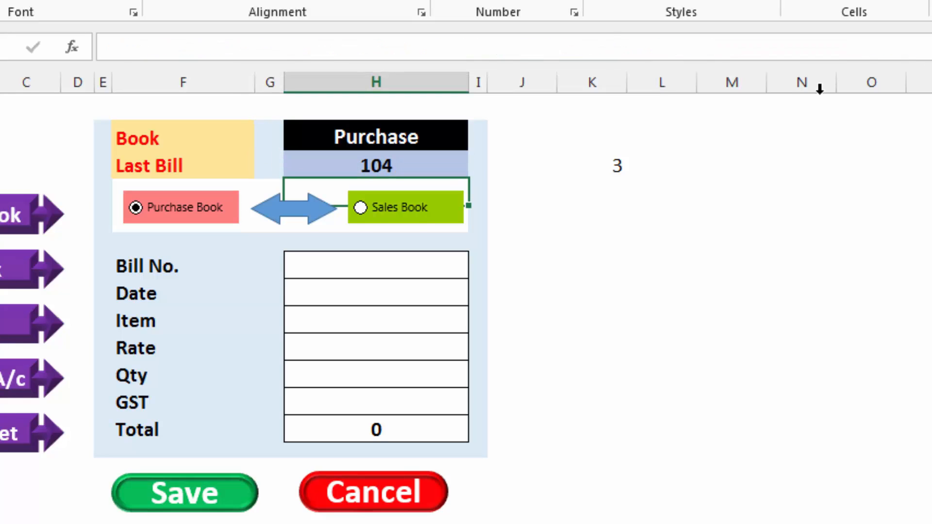
Recheck the corrected Last Bill formula for both books, leaving the form set to Sales Book
{"action": "left_click", "coordinate": [386, 210]}
{"action": "left_click", "coordinate": [196, 216]}
{"action": "left_click", "coordinate": [394, 212]}
{"action": "left_click", "coordinate": [720, 210]}
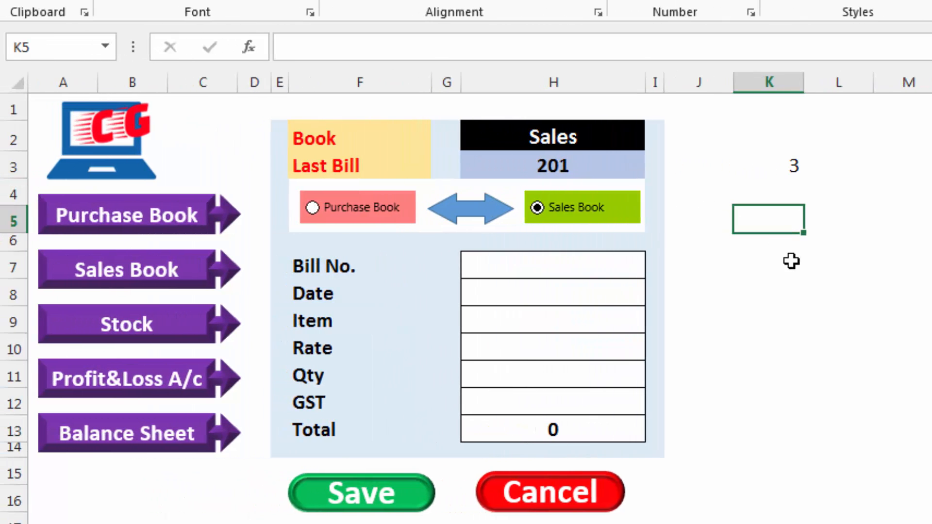
Clear the leftover test value from cell K3
{"action": "left_click", "coordinate": [784, 167]}
{"action": "key", "text": "Delete"}
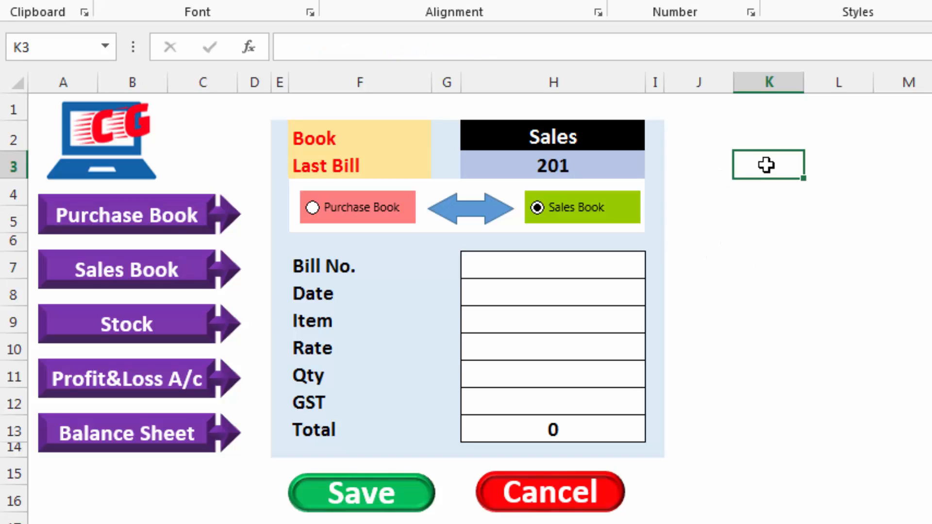
{"action": "key", "text": "Return"}
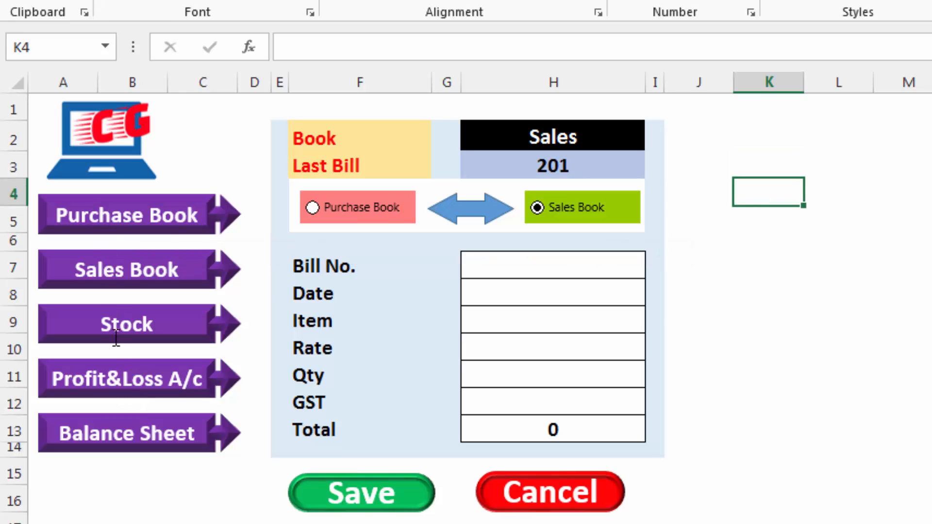
Change the label of the Balance Sheet arrow shape to DashBoard
{"action": "left_click", "coordinate": [192, 442]}
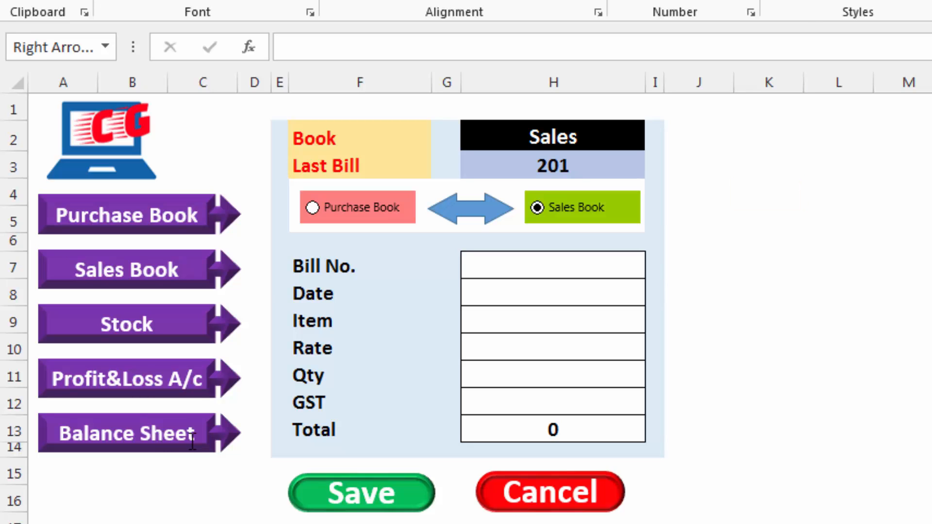
{"action": "key", "text": "BackSpace"}
{"action": "key", "text": "BackSpace"}
{"action": "key", "text": "BackSpace"}
{"action": "key", "text": "BackSpace"}
{"action": "key", "text": "BackSpace"}
{"action": "key", "text": "BackSpace"}
{"action": "key", "text": "BackSpace"}
{"action": "key", "text": "BackSpace"}
{"action": "key", "text": "BackSpace"}
{"action": "key", "text": "BackSpace"}
{"action": "key", "text": "BackSpace"}
{"action": "key", "text": "BackSpace"}
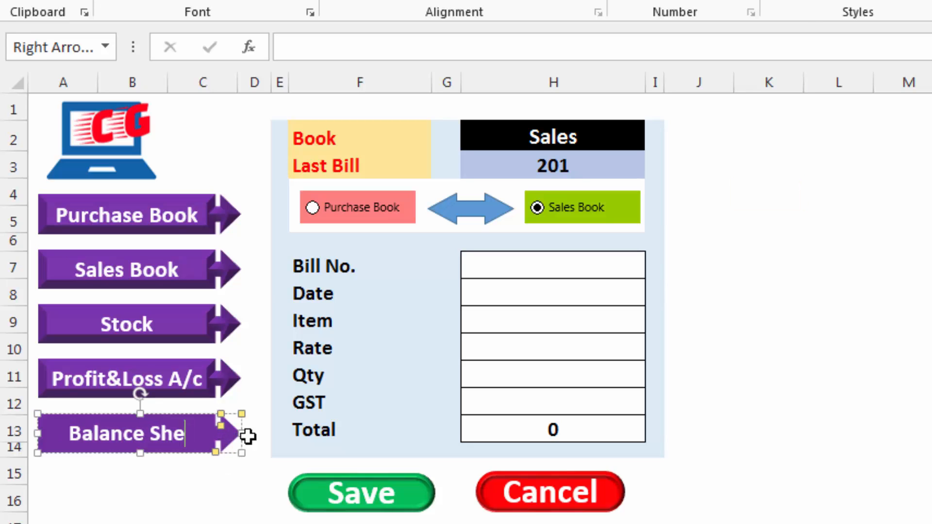
{"action": "key", "text": "BackSpace"}
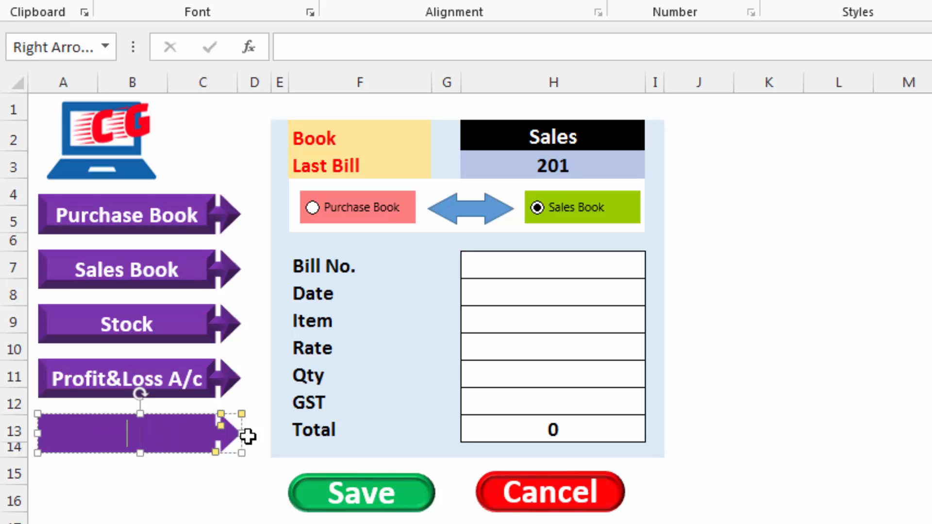
{"action": "type", "text": "DashBoard"}
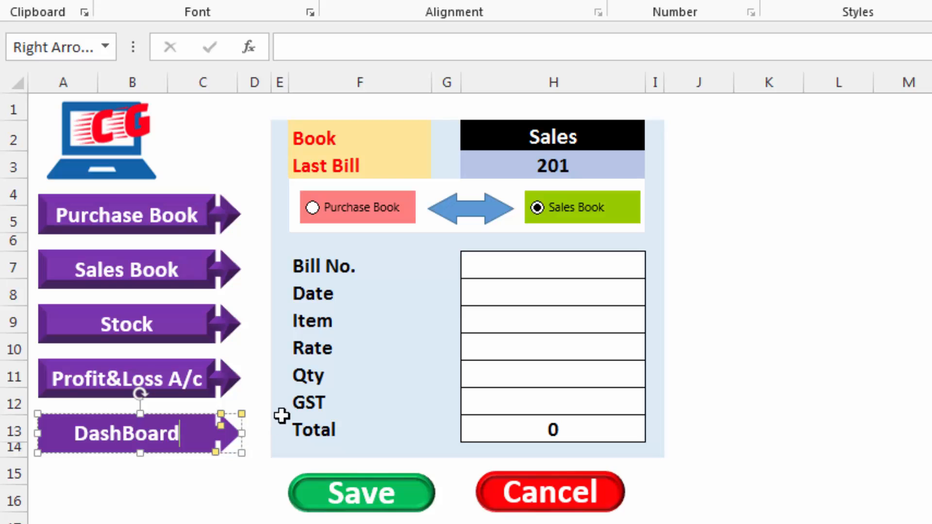
{"action": "left_click", "coordinate": [173, 491]}
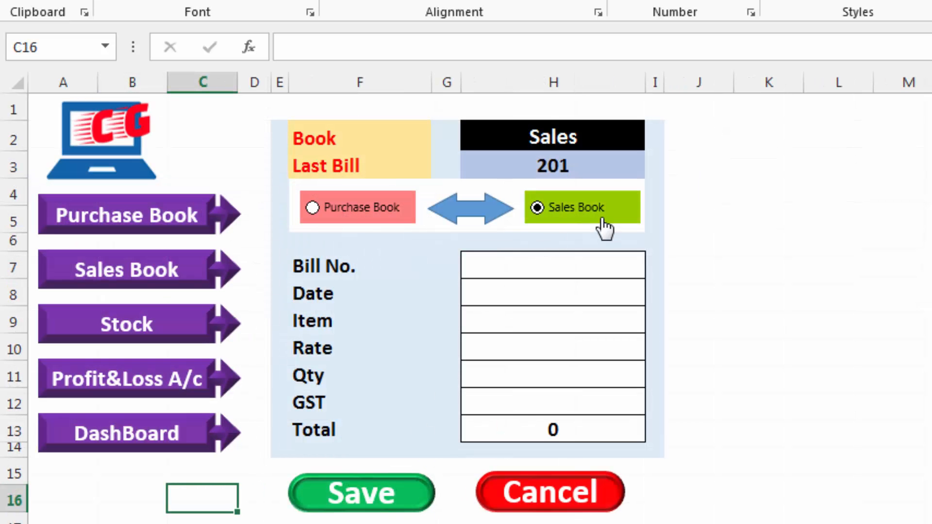
Fill the Sales entry form with bill number 202, date 7-4-2020, item DVD, rate 16 and quantity 35
{"action": "left_click", "coordinate": [538, 269]}
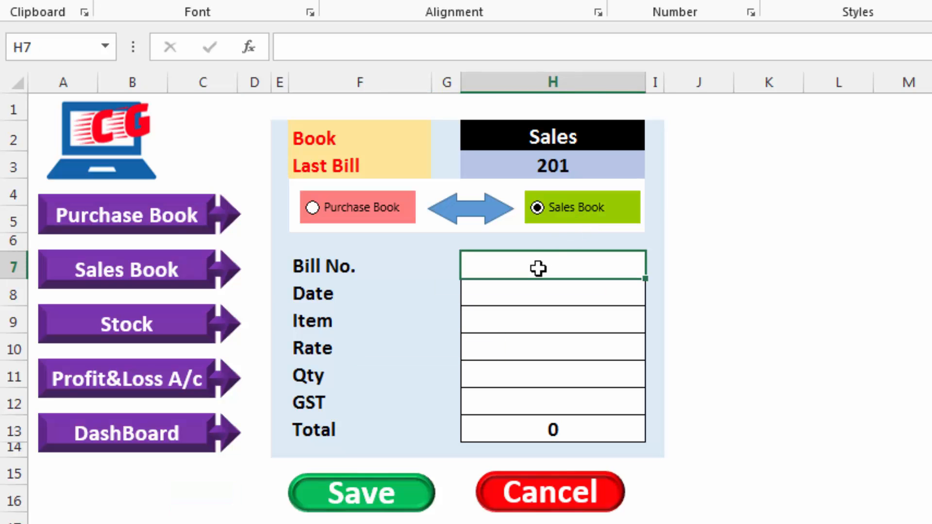
{"action": "type", "text": "202"}
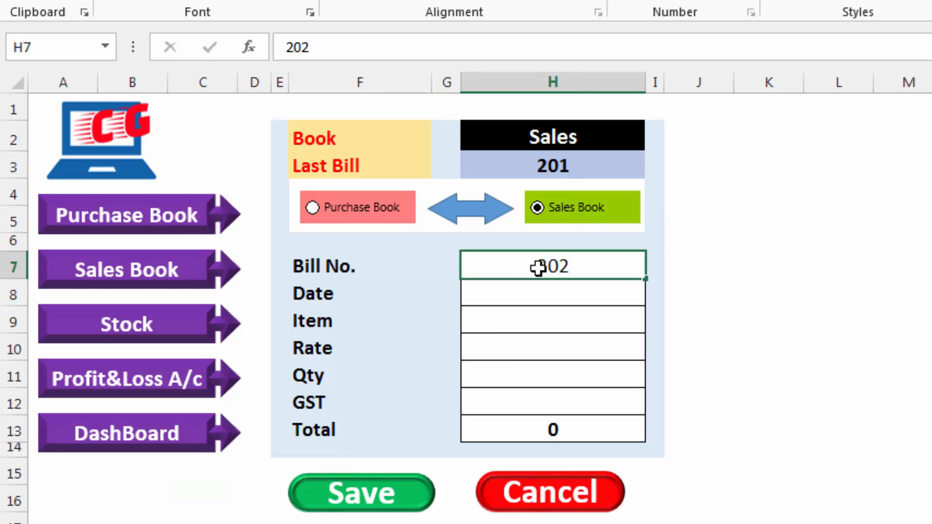
{"action": "key", "text": "Return"}
{"action": "type", "text": "7-4-2020"}
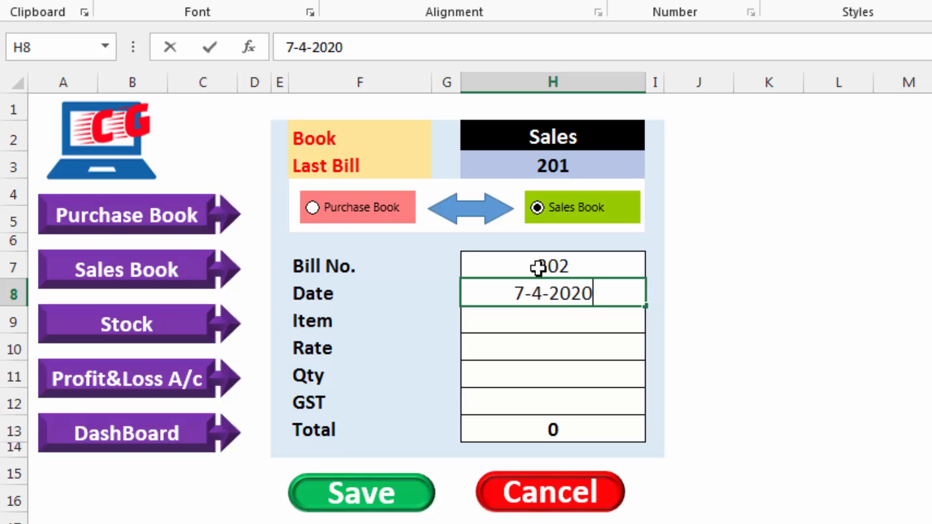
{"action": "key", "text": "Return"}
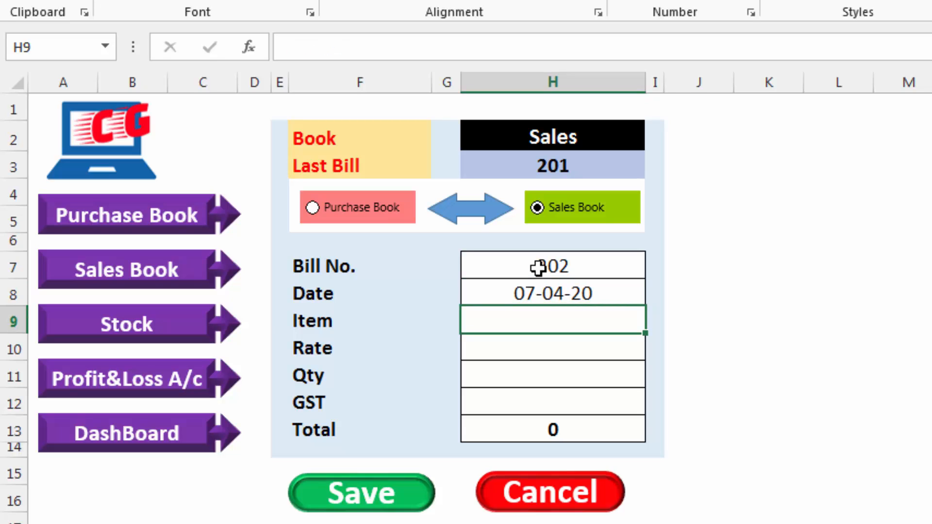
{"action": "type", "text": "DVD"}
{"action": "key", "text": "Return"}
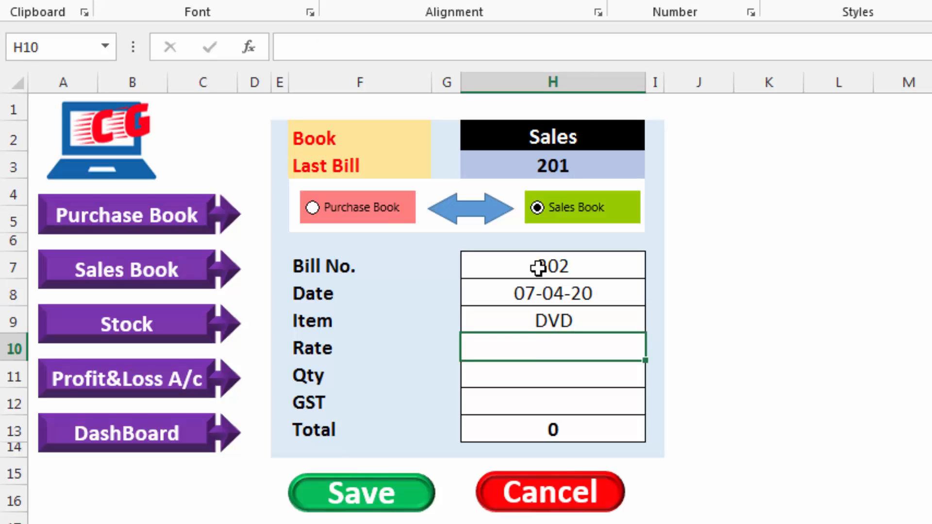
{"action": "type", "text": "16"}
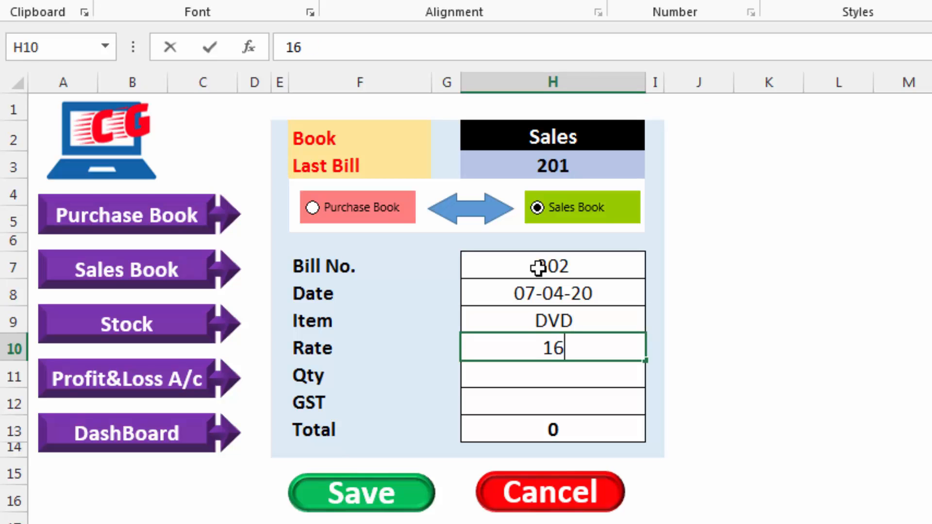
{"action": "key", "text": "Return"}
{"action": "type", "text": "35"}
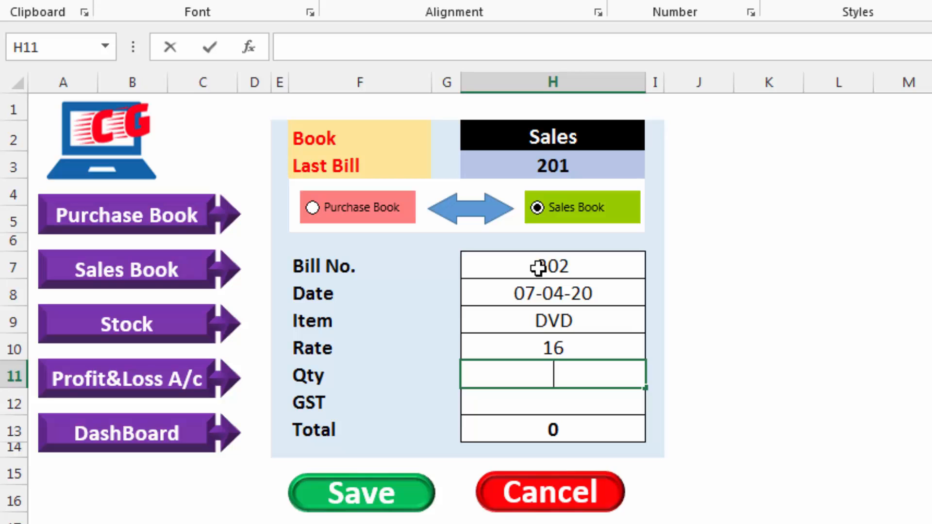
{"action": "key", "text": "Return"}
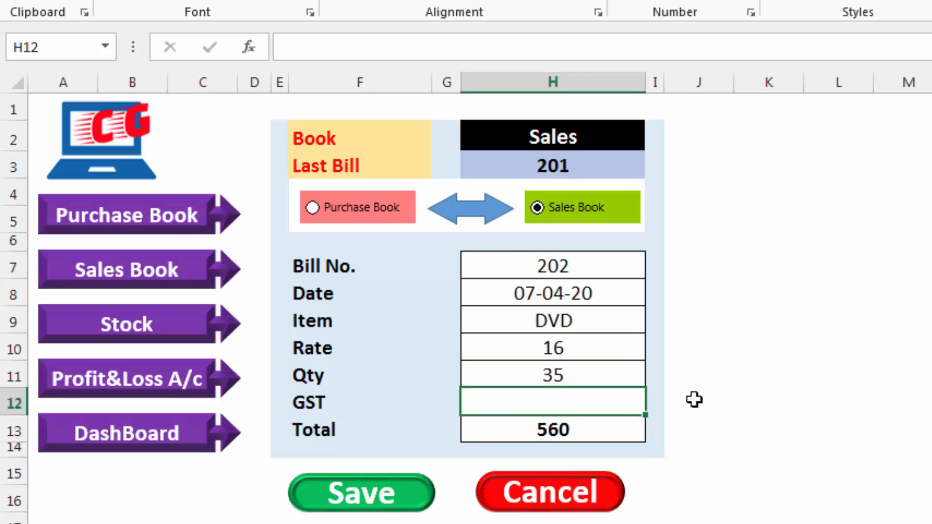
Enter a VLOOKUP in J11 that finds the item in H9 within Stock!B4:E37 and returns column 4 with exact match 0
{"action": "left_click", "coordinate": [618, 378]}
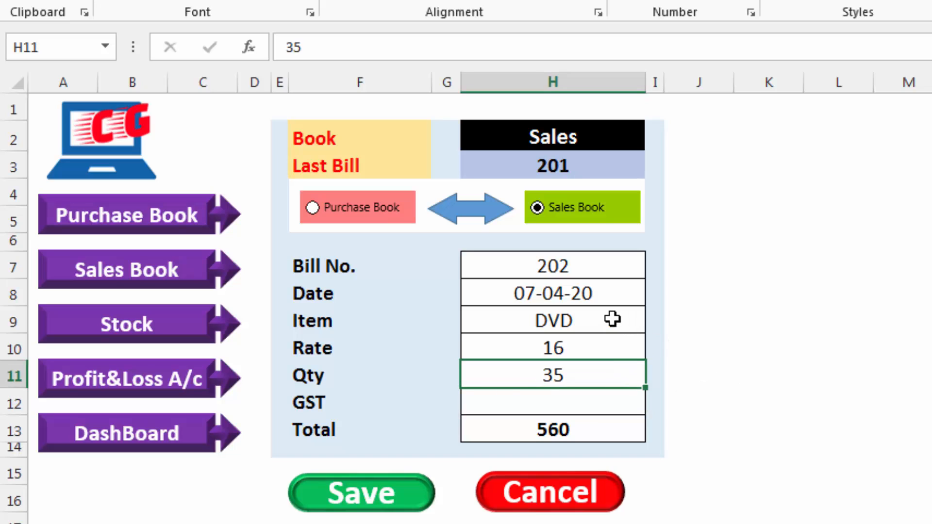
{"action": "left_click", "coordinate": [719, 369]}
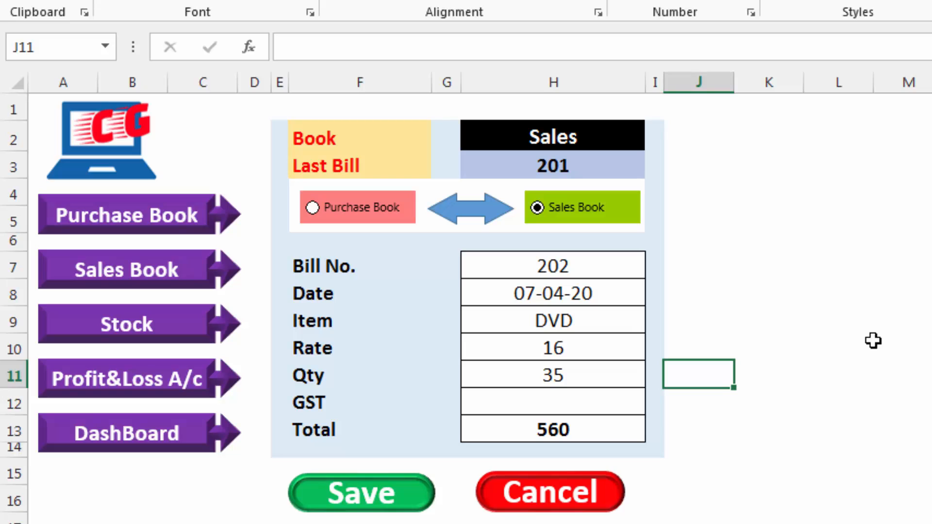
{"action": "type", "text": "=vlol"}
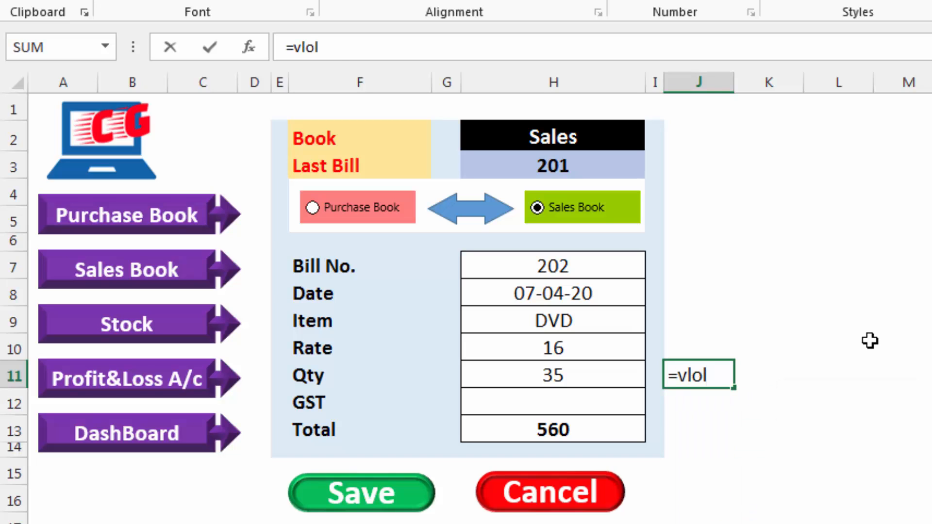
{"action": "key", "text": "BackSpace"}
{"action": "type", "text": "okup("}
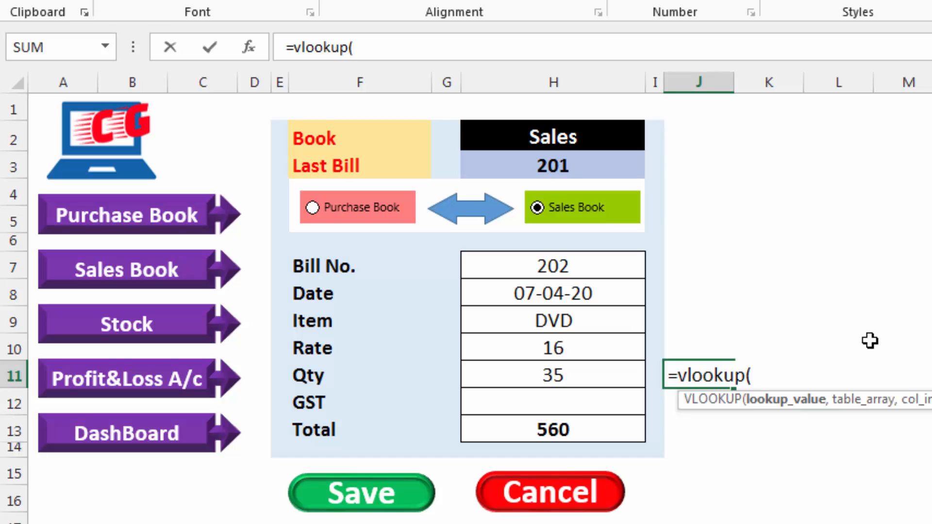
{"action": "left_click", "coordinate": [554, 321]}
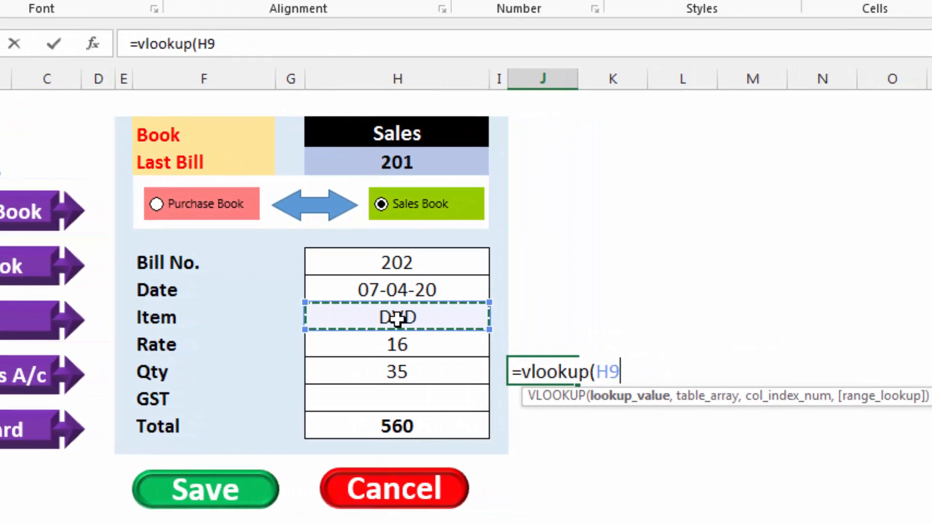
{"action": "type", "text": ","}
{"action": "left_click", "coordinate": [204, 523]}
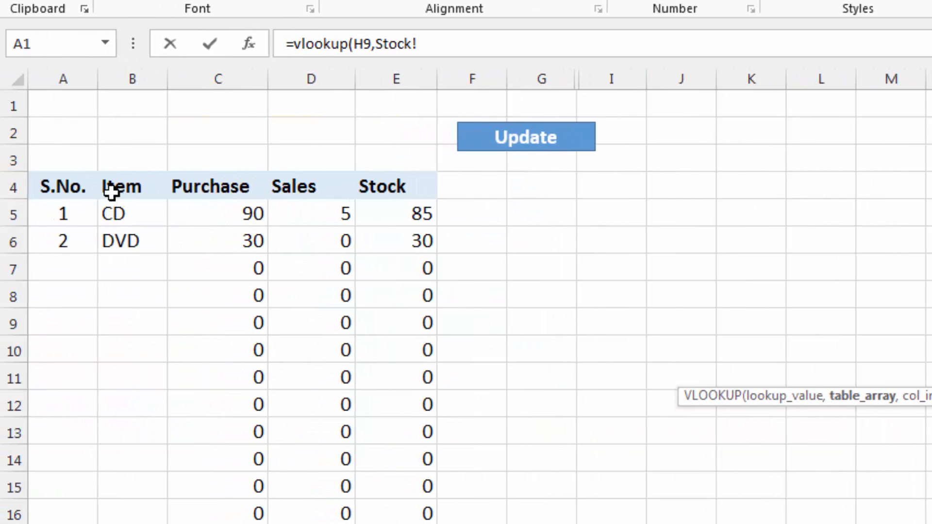
{"action": "left_click_drag", "start_coordinate": [112, 192], "coordinate": [445, 512]}
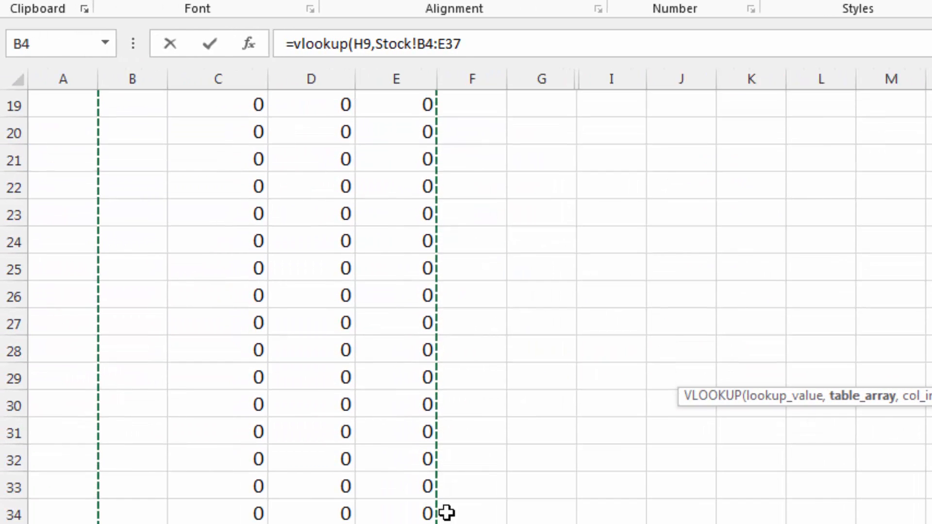
{"action": "scroll", "coordinate": [445, 512], "scroll_direction": "up", "scroll_amount": 6}
{"action": "type", "text": ","}
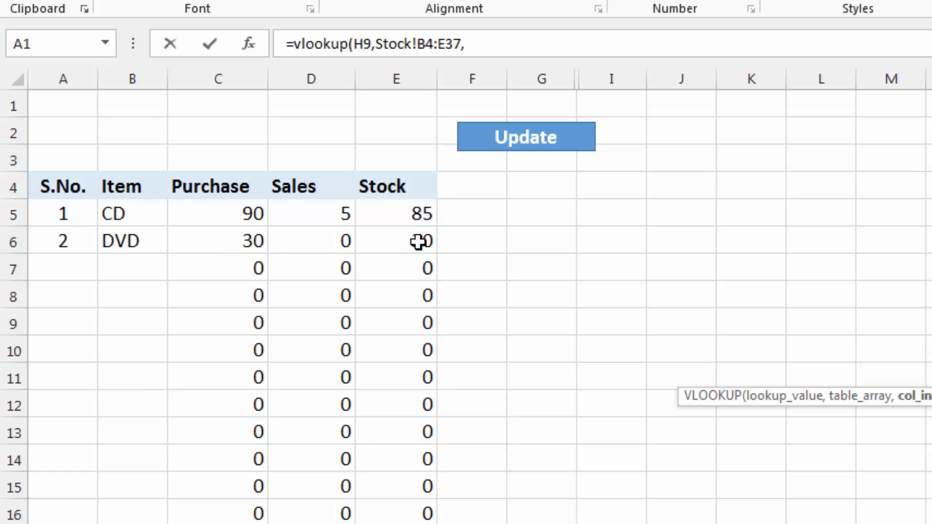
{"action": "type", "text": "4"}
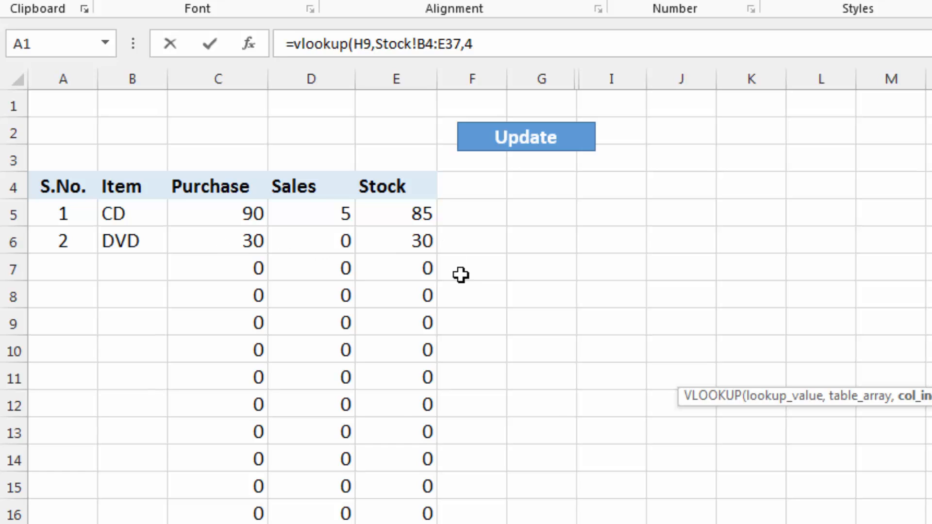
{"action": "type", "text": ",0"}
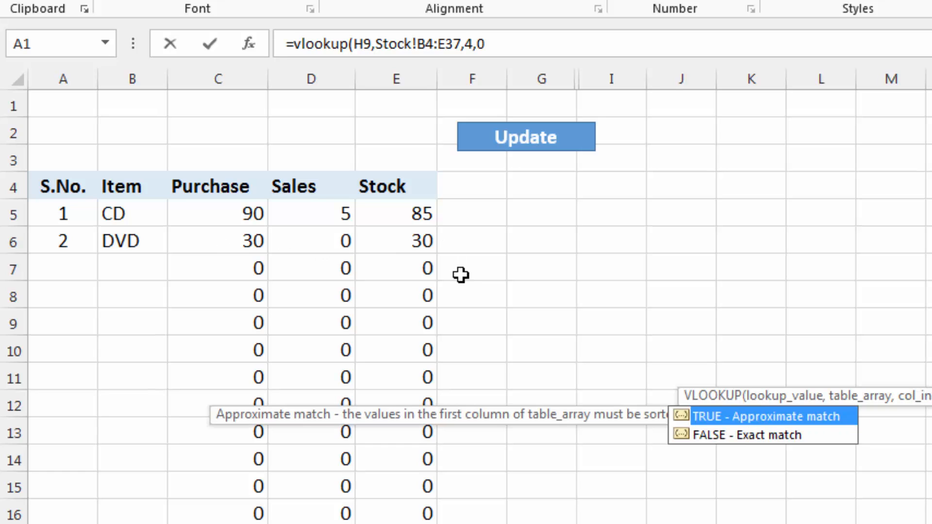
{"action": "key", "text": "Return"}
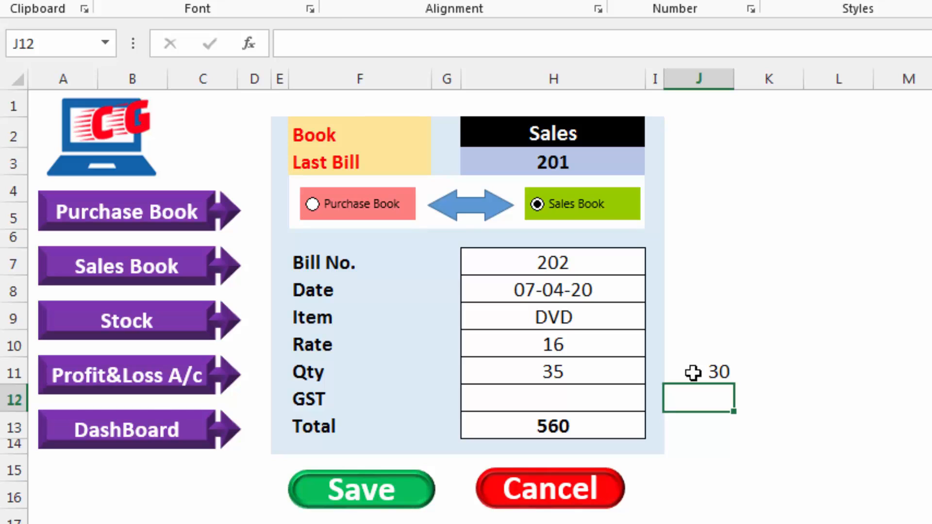
Wrap the J11 lookup in an IF returning "Stock Not available" when it is less than H11, otherwise an empty text
{"action": "left_click", "coordinate": [693, 373]}
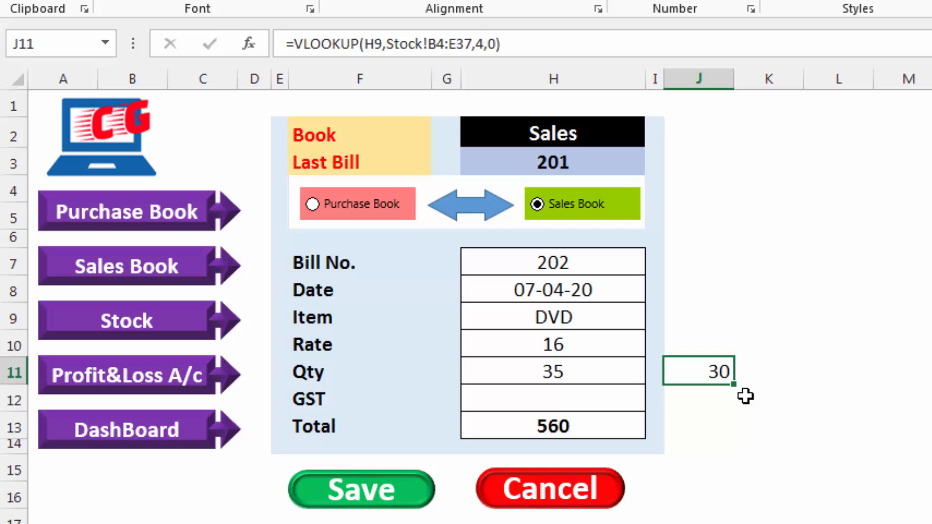
{"action": "left_click", "coordinate": [576, 371]}
{"action": "left_click", "coordinate": [716, 373]}
{"action": "key", "text": "F2"}
{"action": "left_click", "coordinate": [678, 372]}
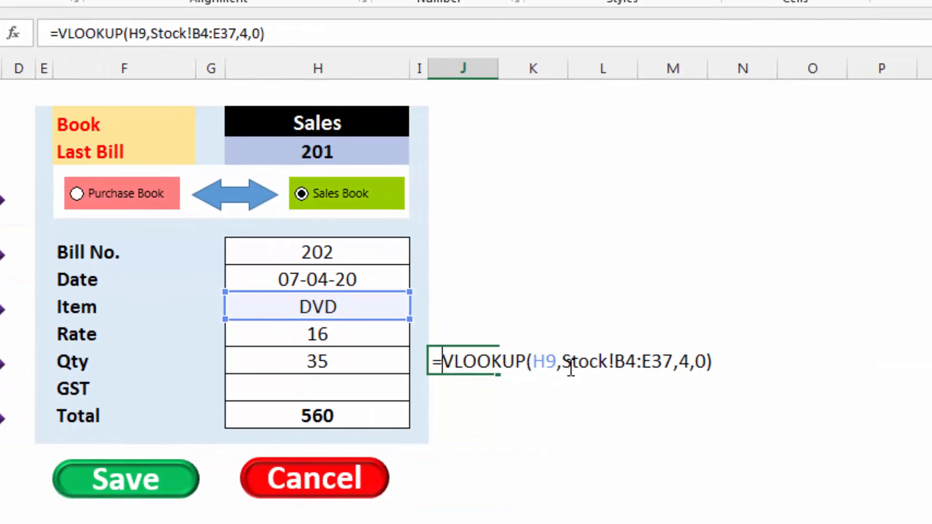
{"action": "type", "text": "if("}
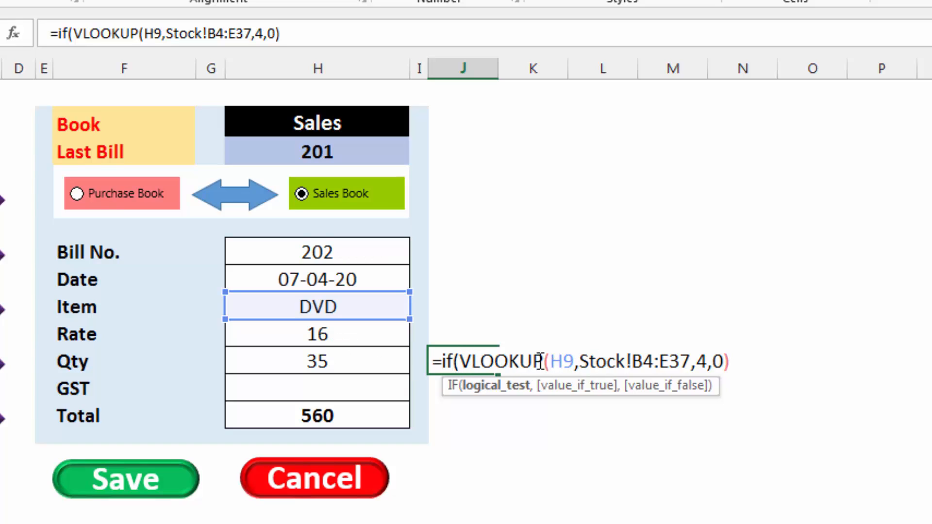
{"action": "left_click", "coordinate": [738, 360]}
{"action": "type", "text": "<"}
{"action": "left_click", "coordinate": [313, 358]}
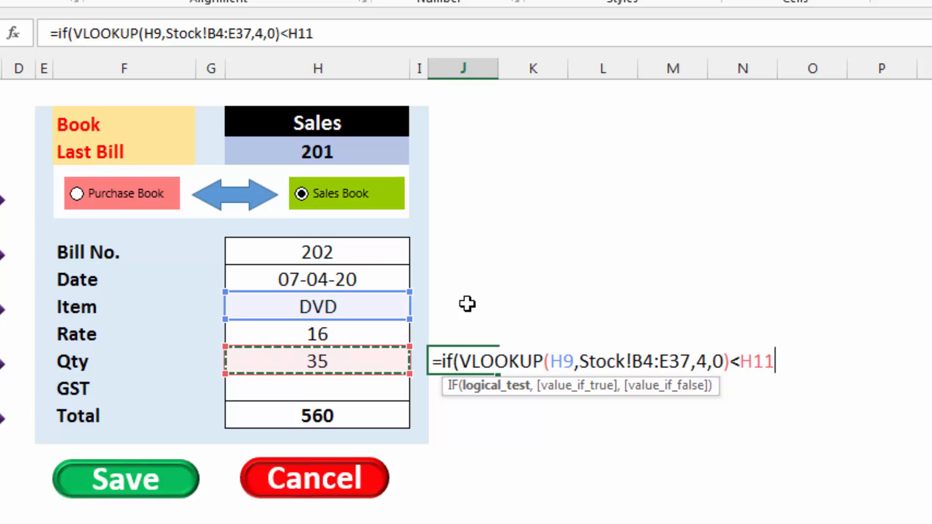
{"action": "type", "text": ",\""}
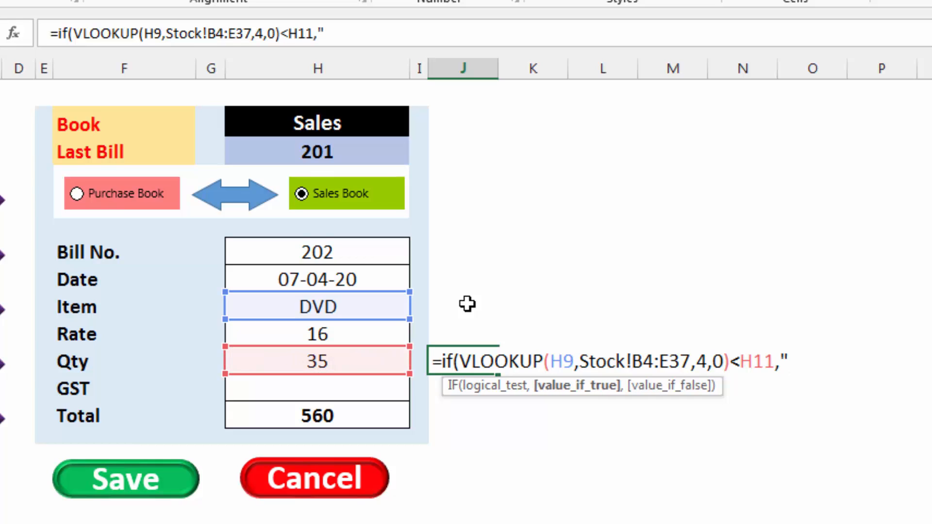
{"action": "type", "text": "Stoc"}
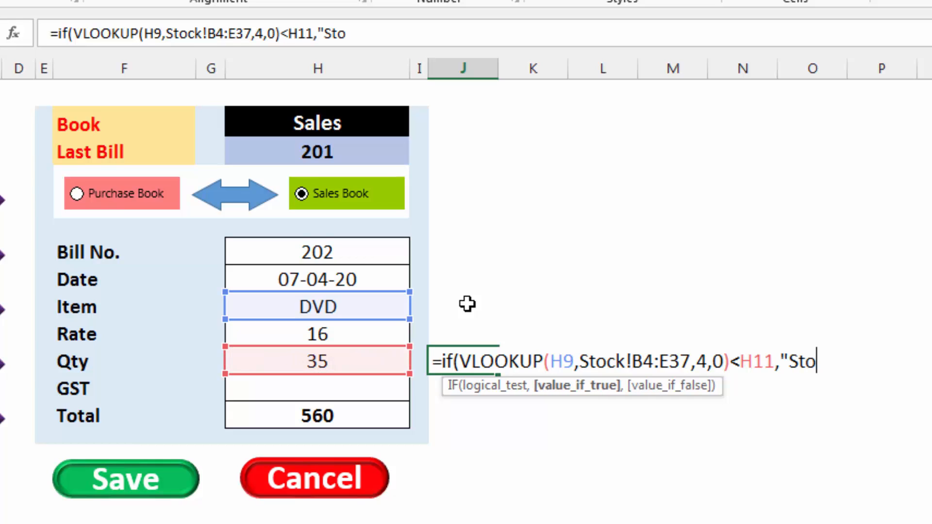
{"action": "type", "text": "k Not available"}
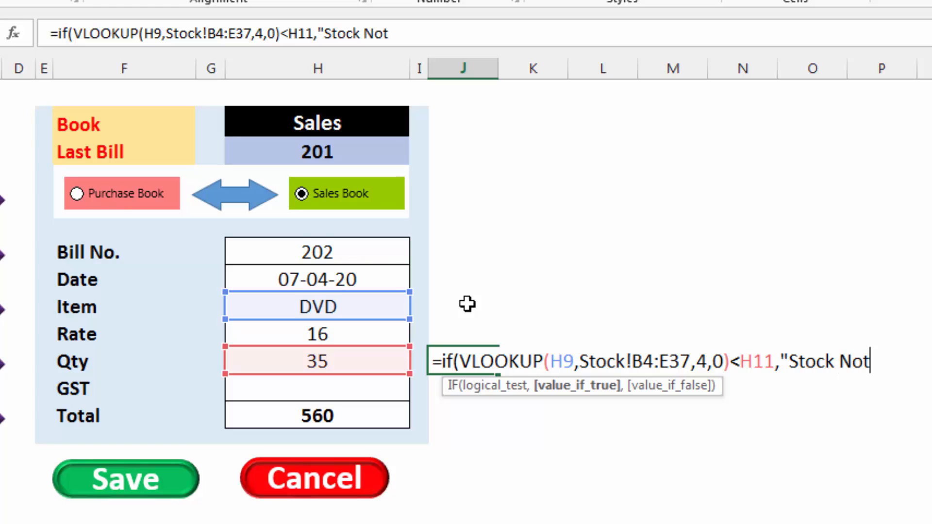
{"action": "type", "text": "\",\"\")"}
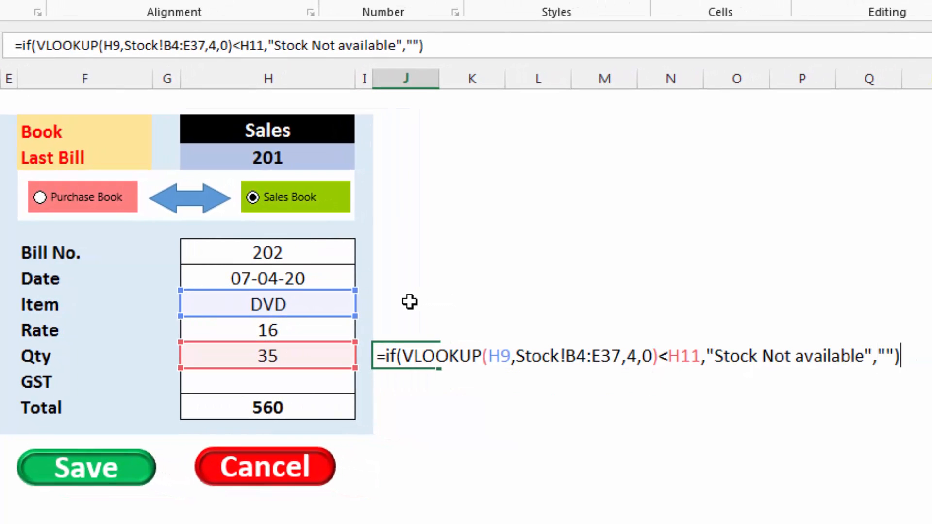
{"action": "key", "text": "Return"}
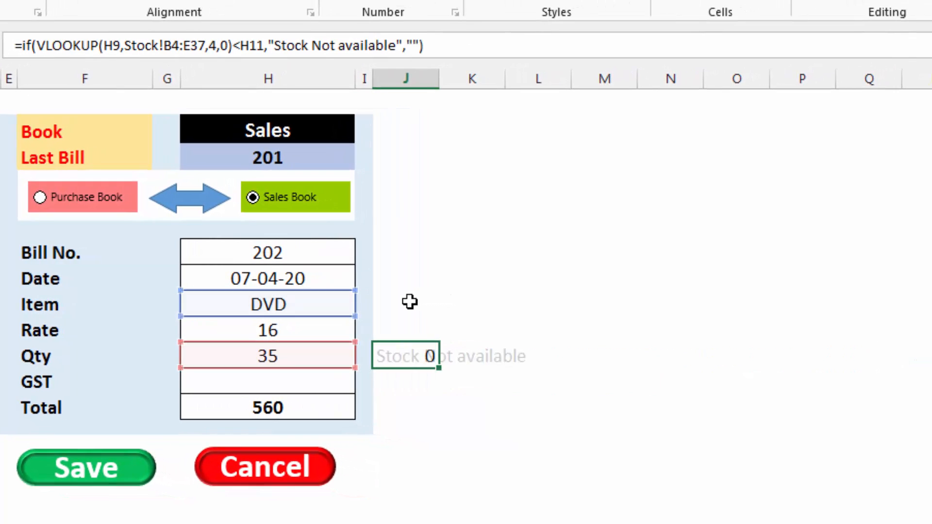
Format the stock warning in J11 as bold red text with no fill
{"action": "left_click", "coordinate": [419, 354]}
{"action": "key", "text": "ctrl+b"}
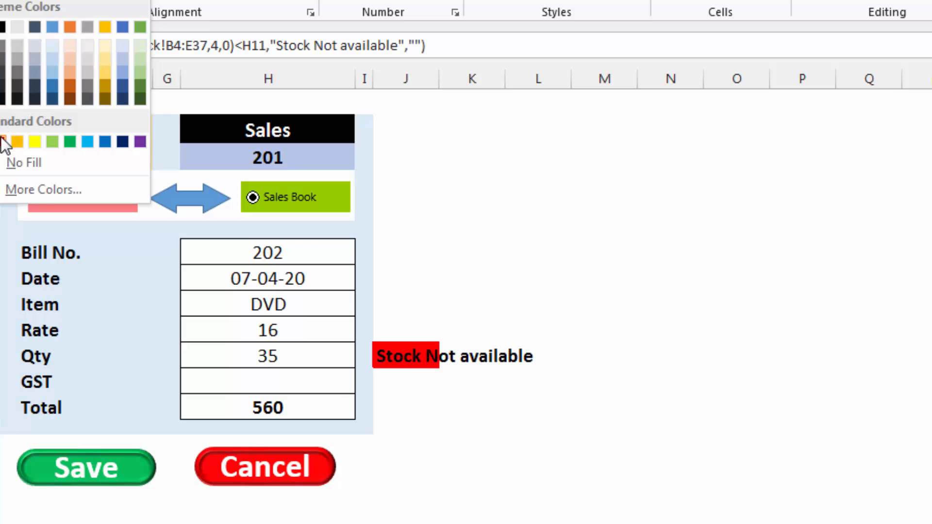
{"action": "left_click", "coordinate": [7, 141]}
{"action": "key", "text": "ctrl+c"}
{"action": "left_click", "coordinate": [34, 0]}
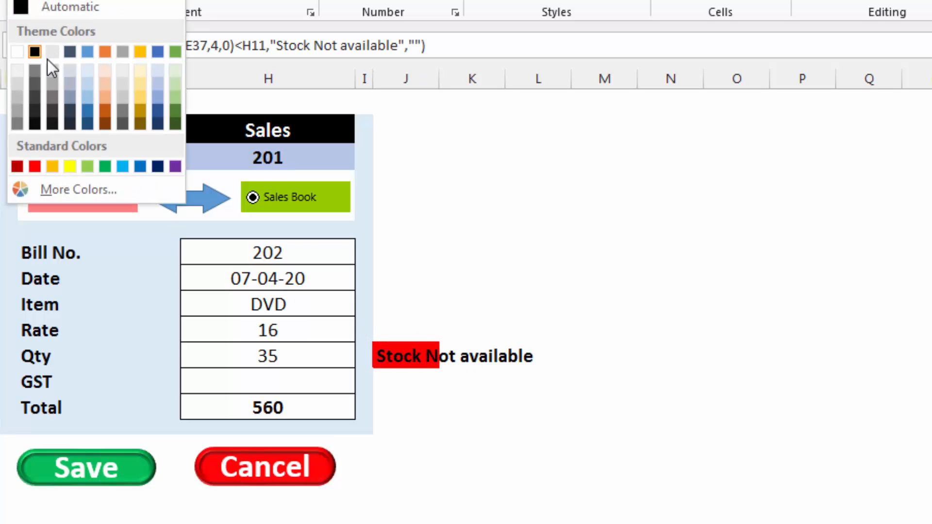
{"action": "left_click", "coordinate": [39, 165]}
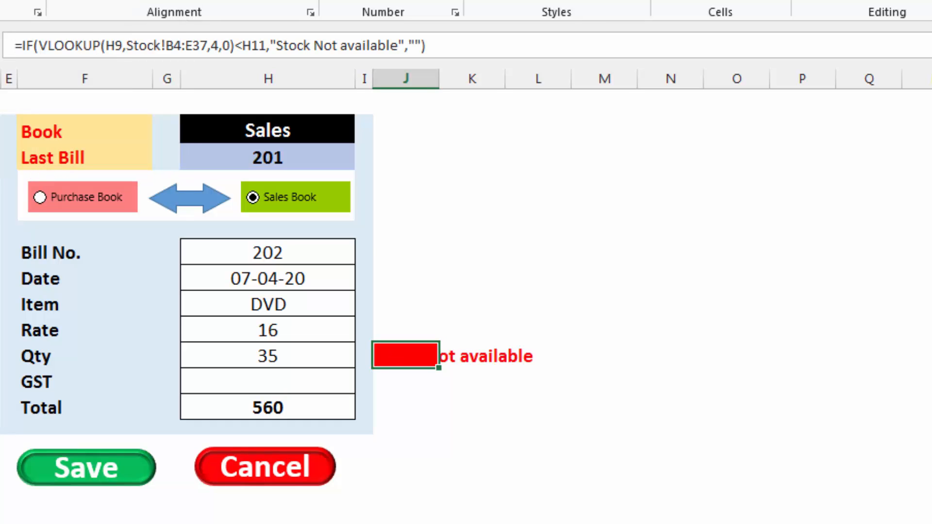
{"action": "left_click", "coordinate": [1, 1]}
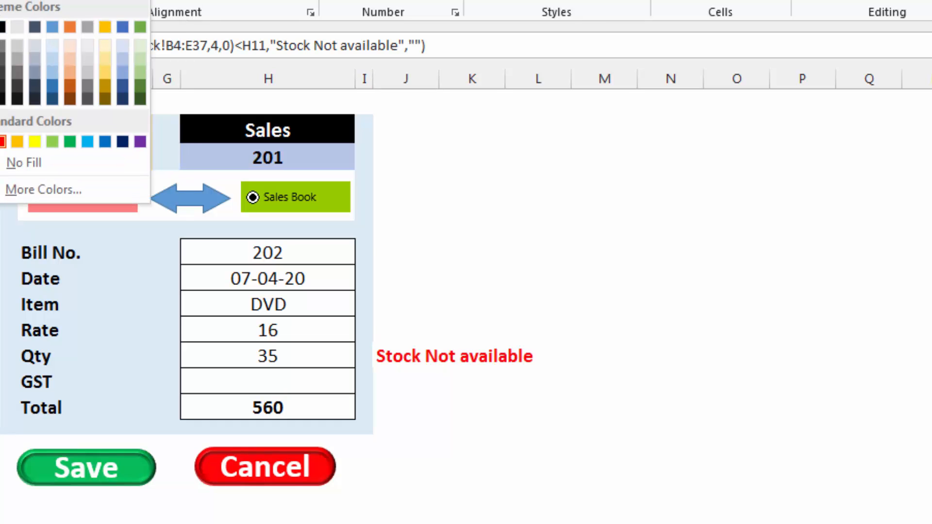
{"action": "left_click", "coordinate": [10, 165]}
{"action": "left_click", "coordinate": [534, 468]}
Test the stock warning by entering quantity 31 in H11 and replacing it with 30
{"action": "left_click", "coordinate": [300, 358]}
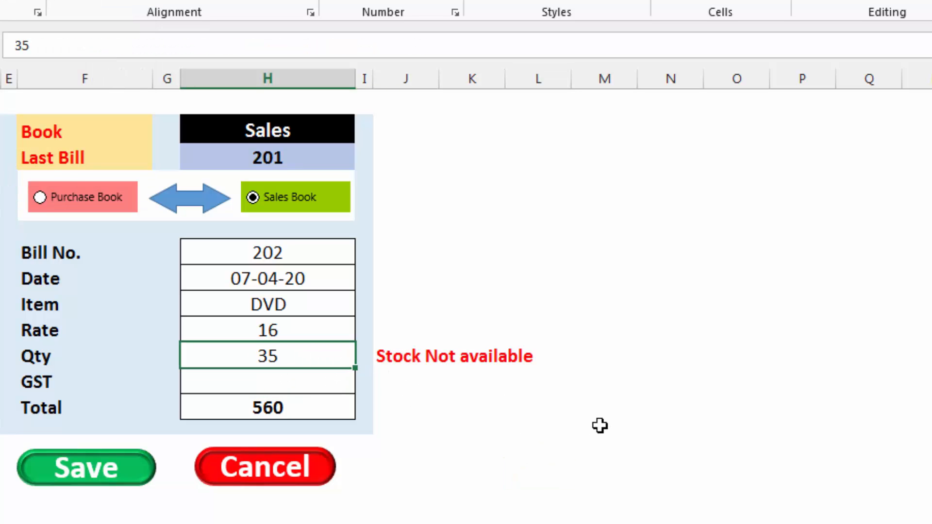
{"action": "type", "text": "31"}
{"action": "key", "text": "Return"}
{"action": "key", "text": "Up"}
{"action": "type", "text": "30"}
{"action": "key", "text": "Return"}
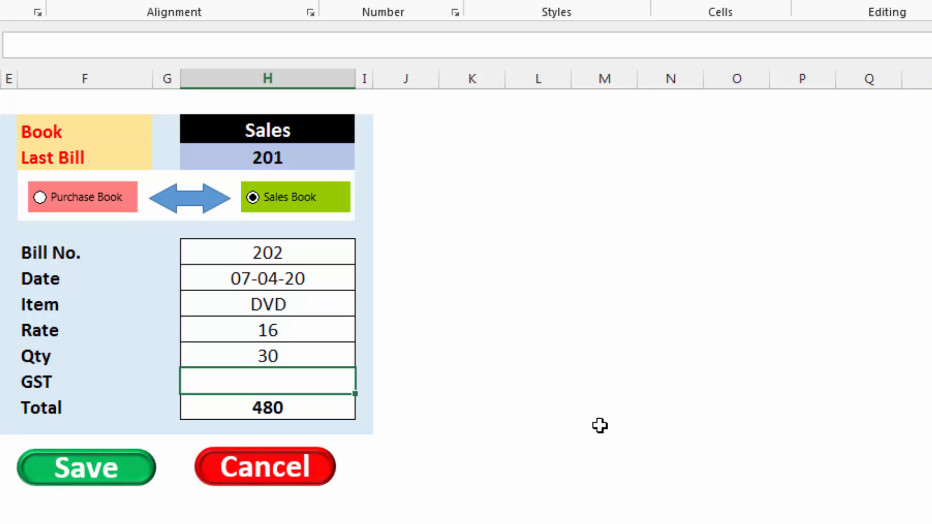
{"action": "key", "text": "Up"}
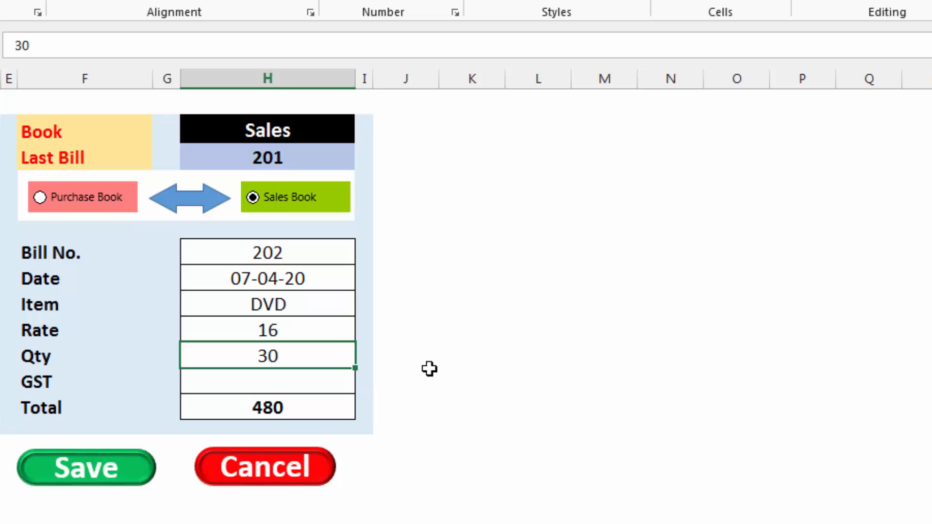
Wrap the J11 stock warning in an outer IF that runs it only when H2="sales" and otherwise returns an empty text
{"action": "left_click", "coordinate": [401, 359]}
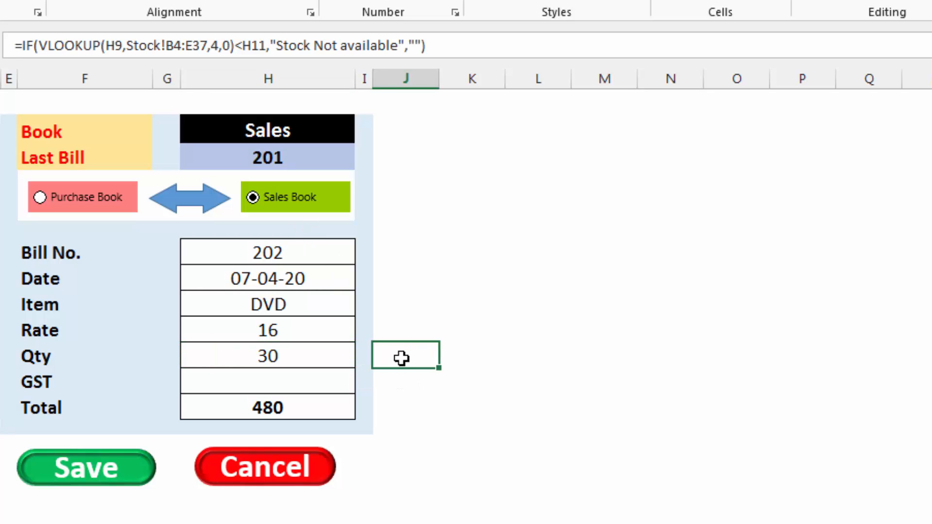
{"action": "key", "text": "F2"}
{"action": "left_click", "coordinate": [384, 360]}
{"action": "type", "text": "="}
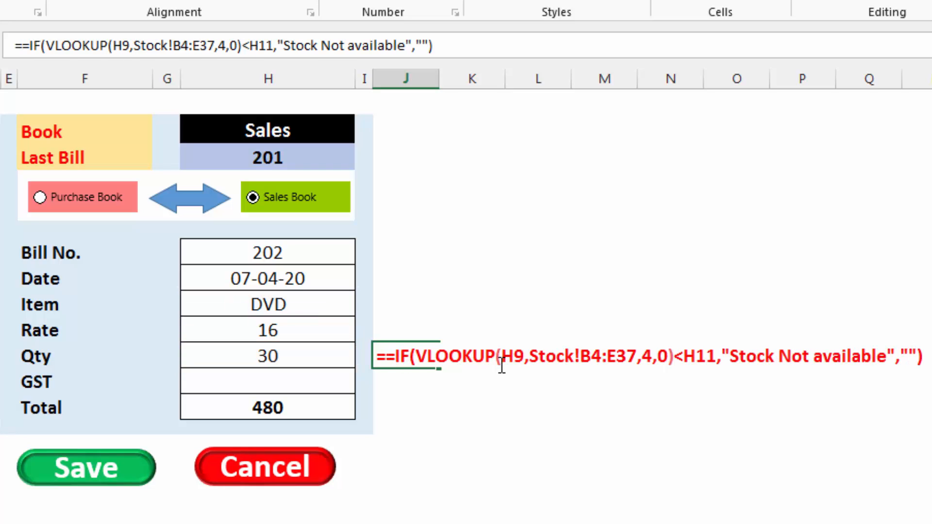
{"action": "type", "text": "if"}
{"action": "key", "text": "BackSpace"}
{"action": "key", "text": "BackSpace"}
{"action": "key", "text": "BackSpace"}
{"action": "type", "text": "if("}
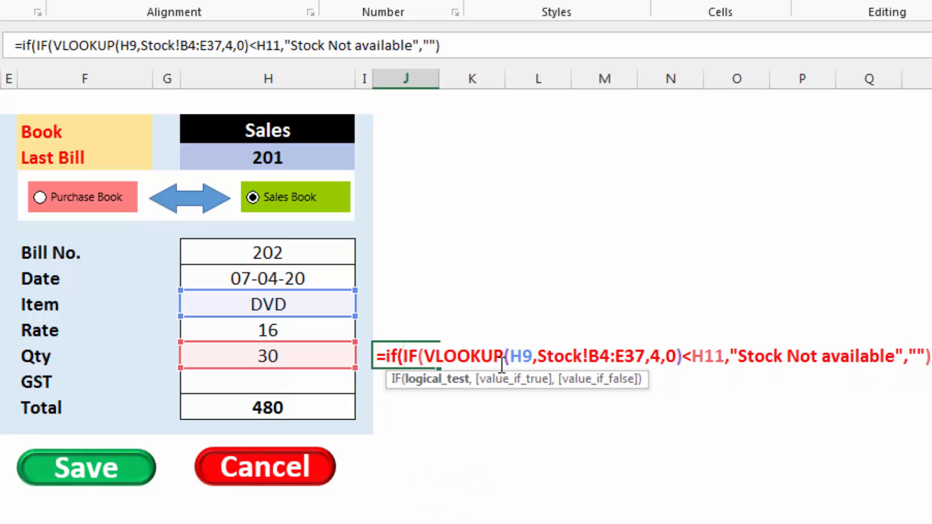
{"action": "left_click", "coordinate": [271, 129]}
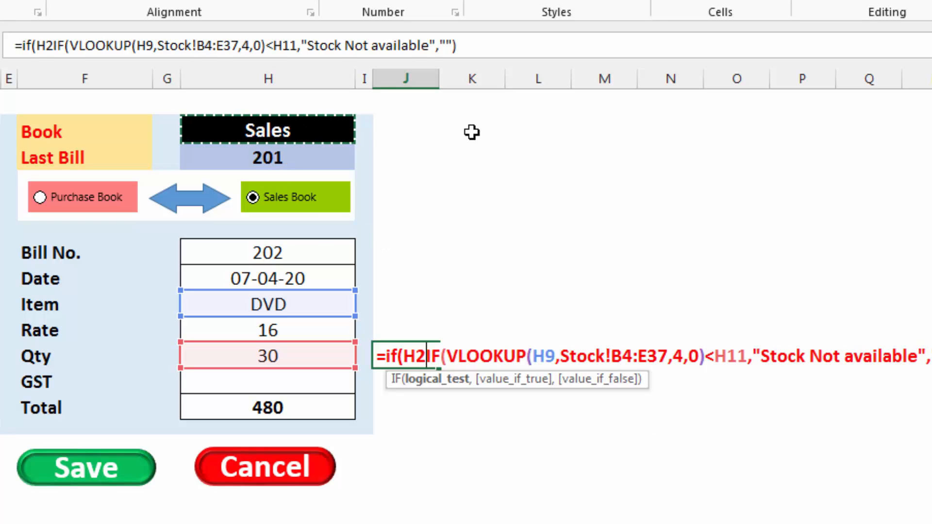
{"action": "type", "text": "=\""}
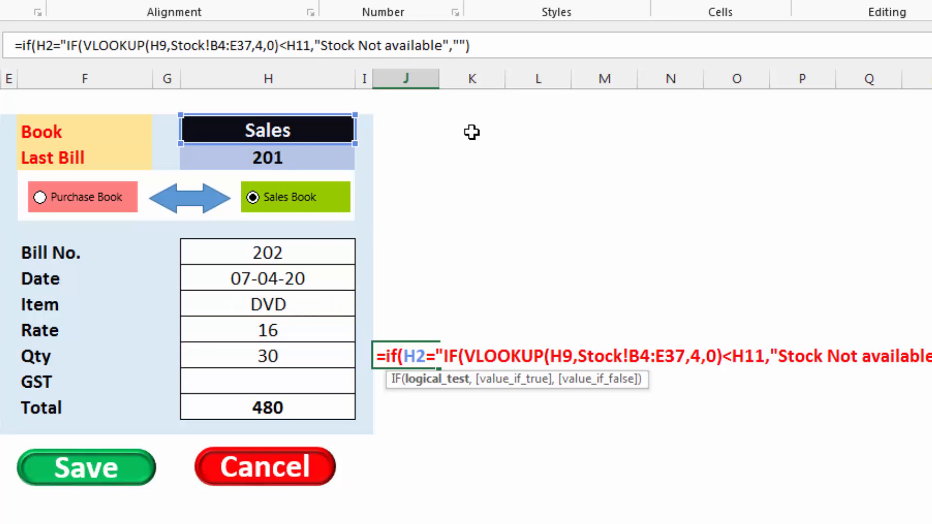
{"action": "type", "text": "sales\","}
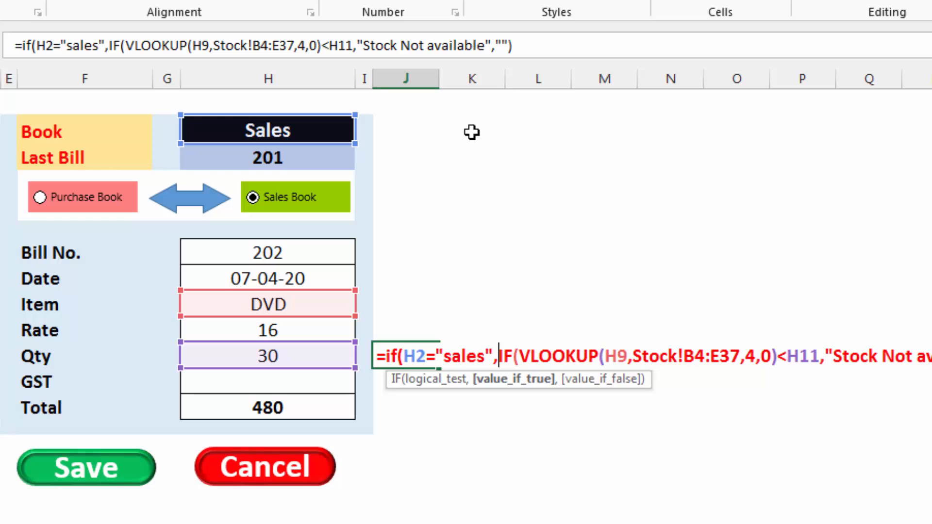
{"action": "left_click", "coordinate": [545, 52]}
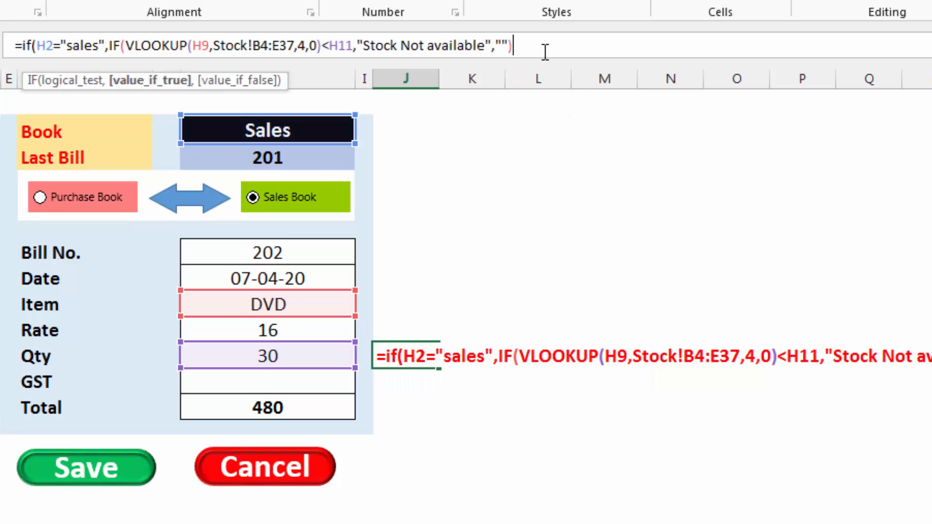
{"action": "type", "text": ",\"\")"}
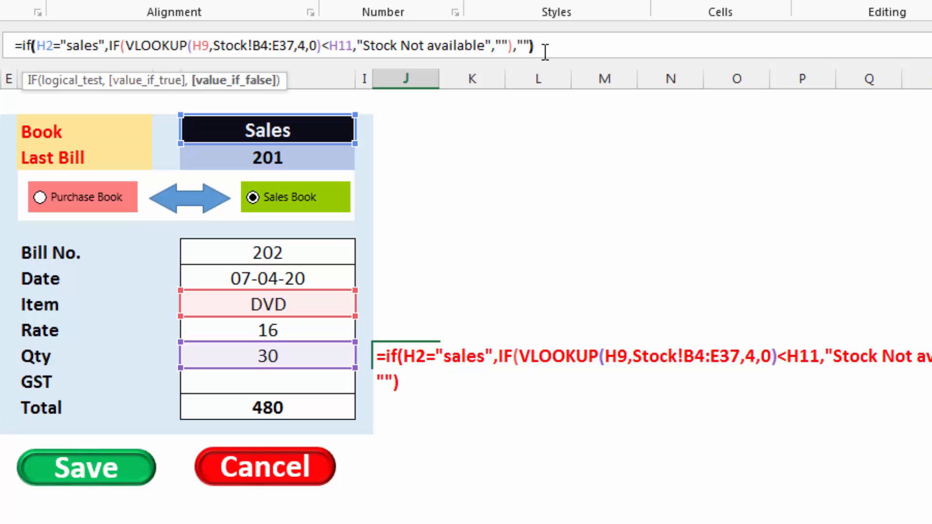
{"action": "key", "text": "Return"}
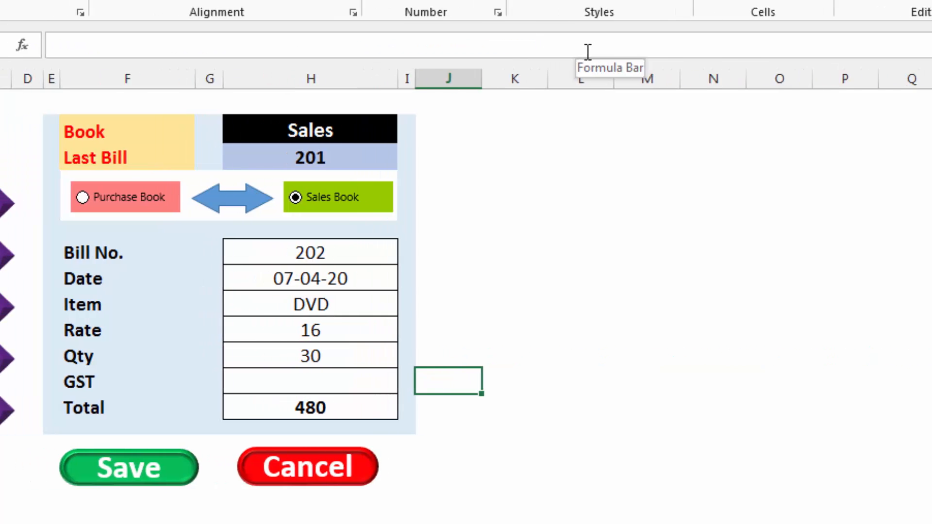
Test the stock warning with quantity 31 under Sales, then with quantity 35 under Purchase and again under Sales
{"action": "left_click", "coordinate": [326, 352]}
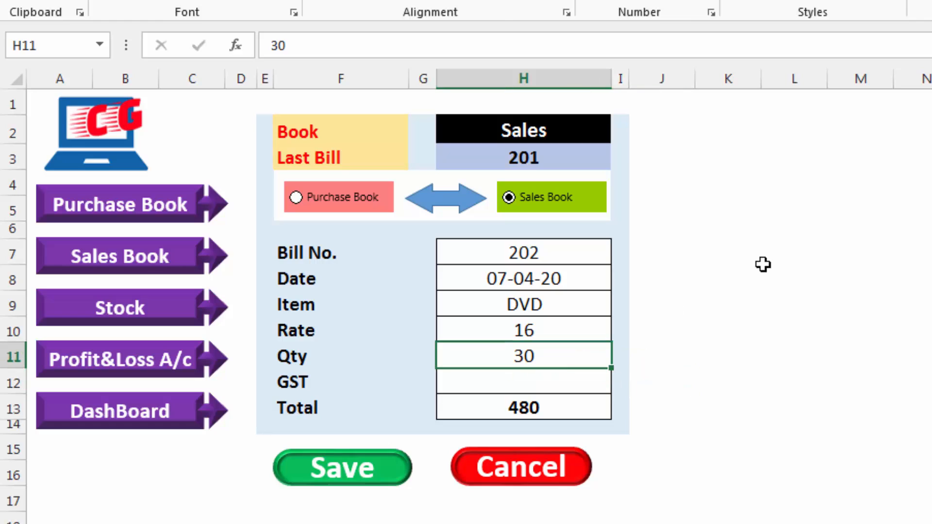
{"action": "type", "text": "31"}
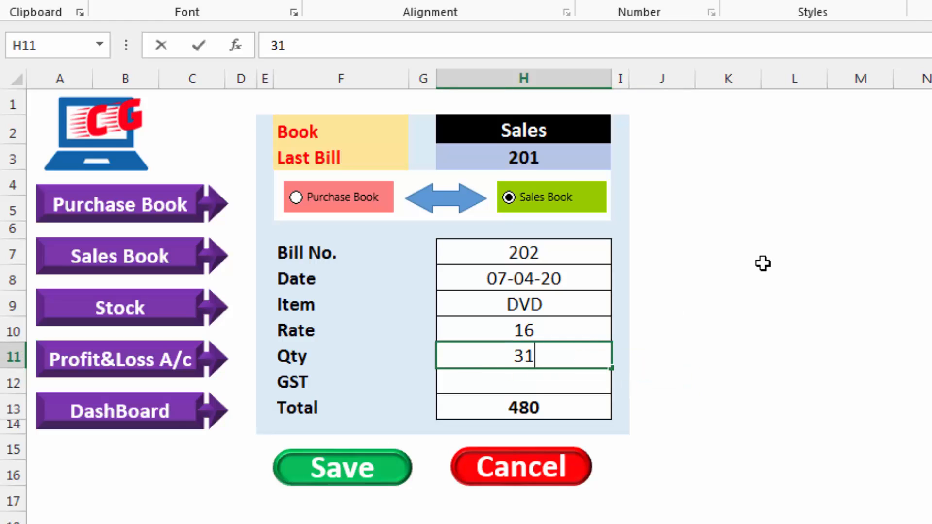
{"action": "key", "text": "Return"}
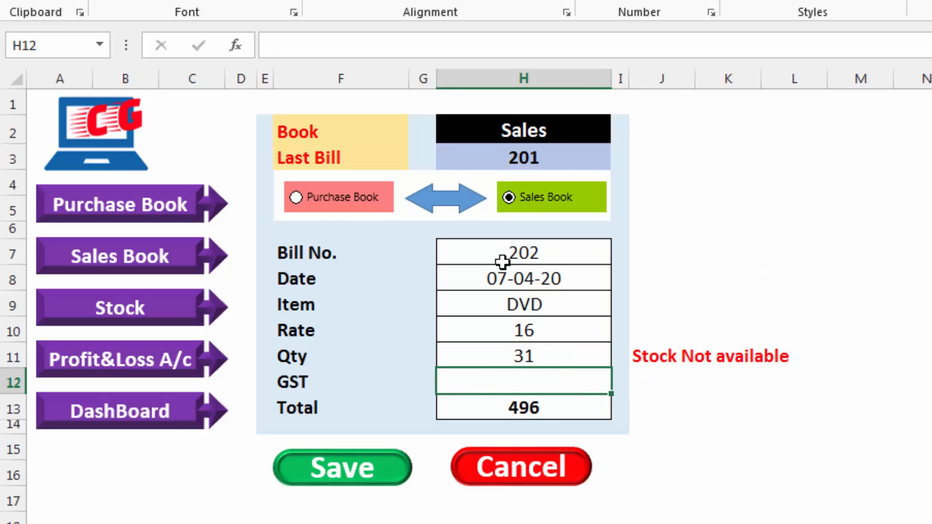
{"action": "left_click", "coordinate": [322, 203]}
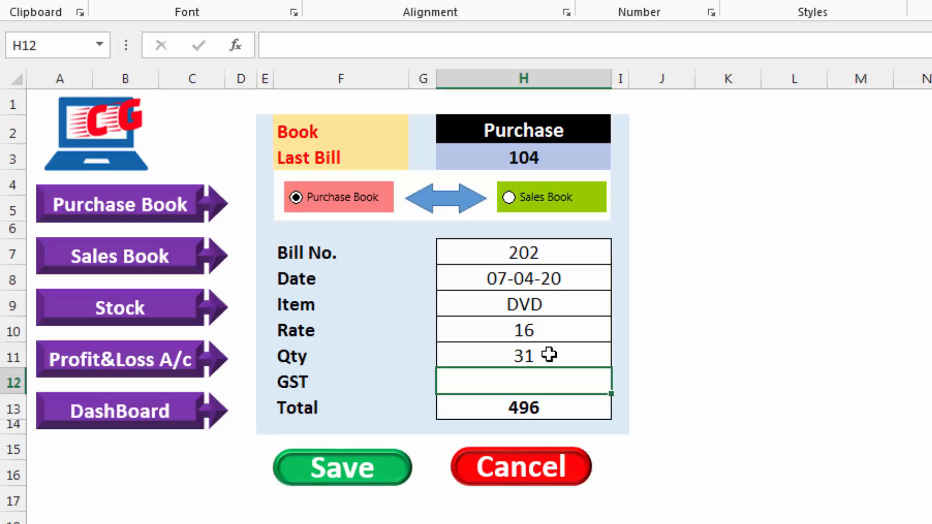
{"action": "left_click", "coordinate": [584, 359]}
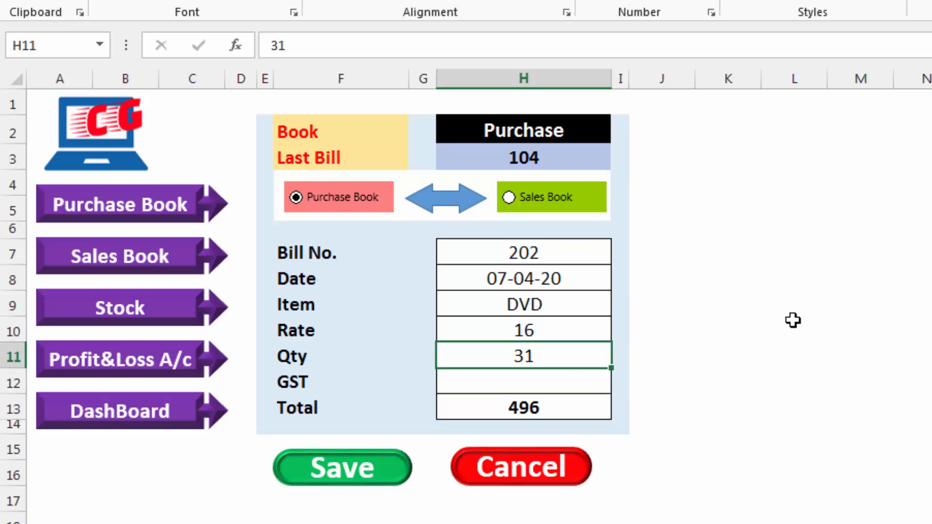
{"action": "type", "text": "35"}
{"action": "key", "text": "Return"}
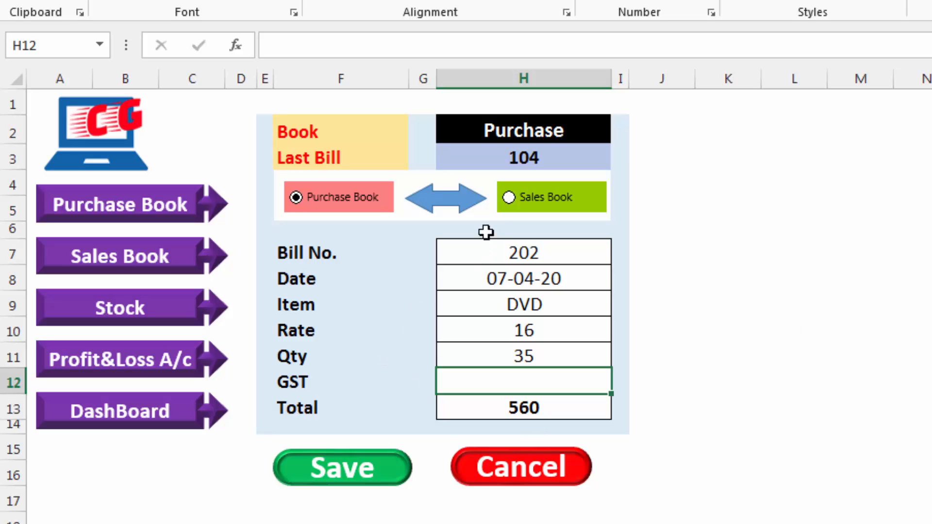
{"action": "left_click", "coordinate": [537, 206]}
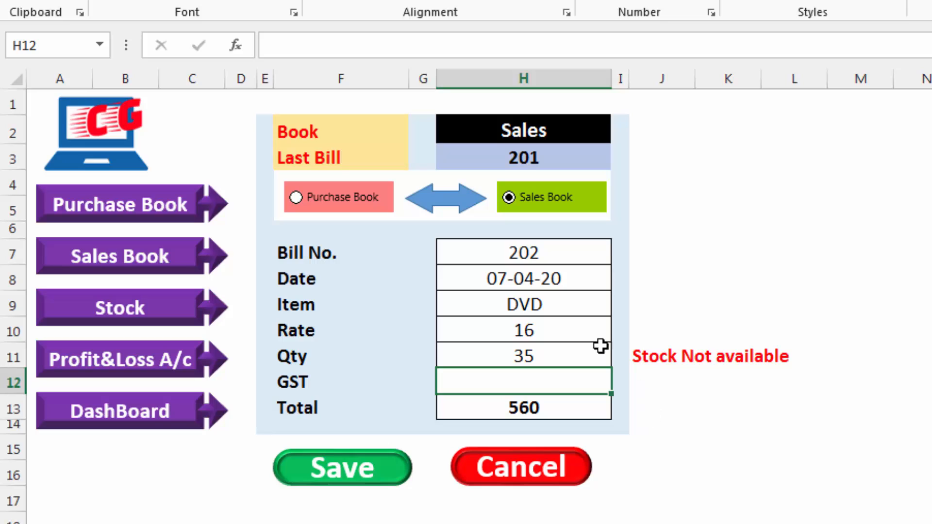
Clear the entry form and start a Purchase Book entry with bill number 104 and date 6-4-2020
{"action": "left_click", "coordinate": [540, 483]}
{"action": "left_click", "coordinate": [305, 198]}
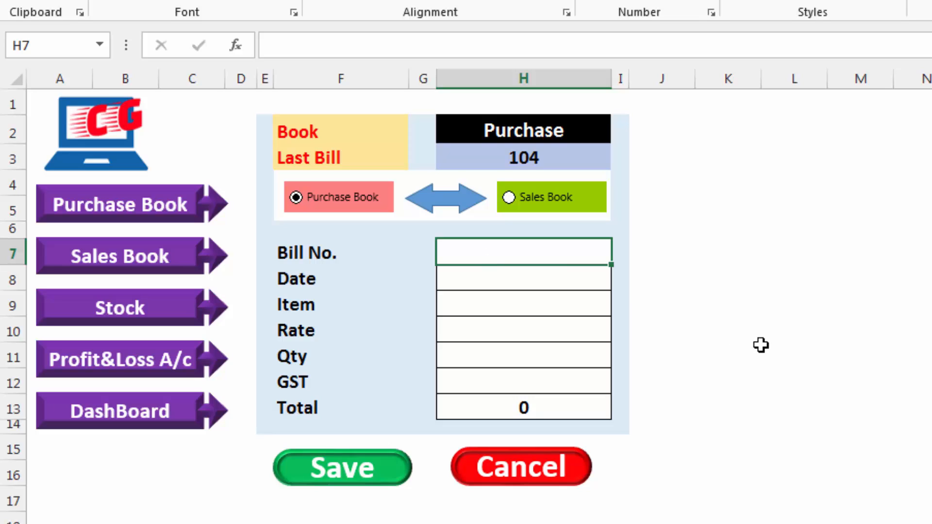
{"action": "type", "text": "104"}
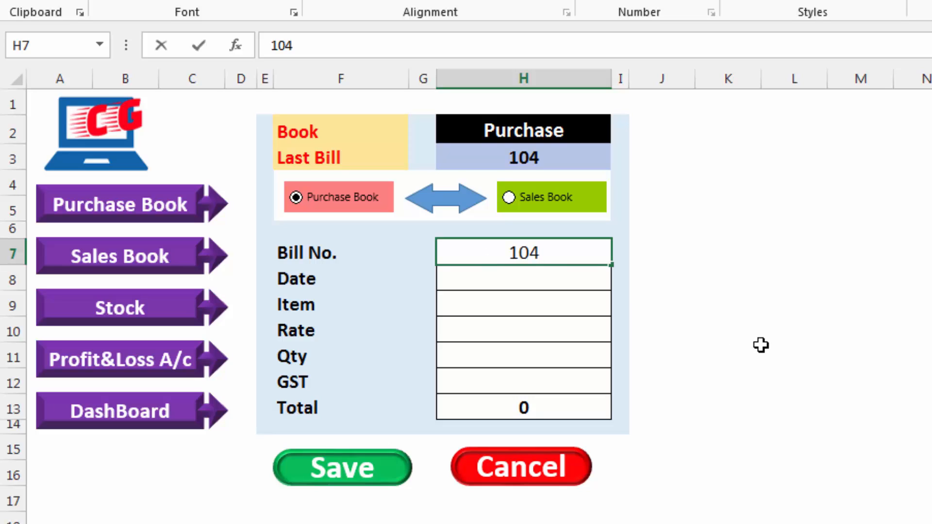
{"action": "key", "text": "Return"}
{"action": "type", "text": "6-4-2020"}
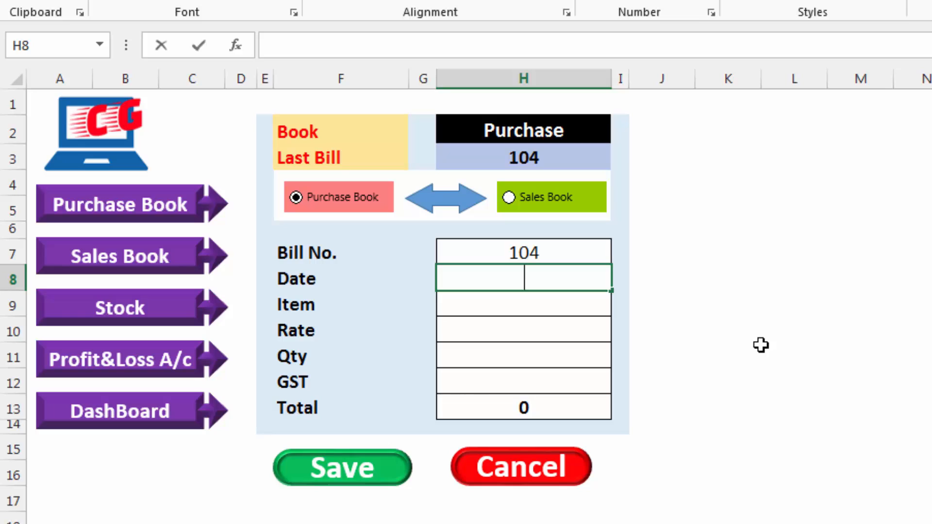
{"action": "key", "text": "Return"}
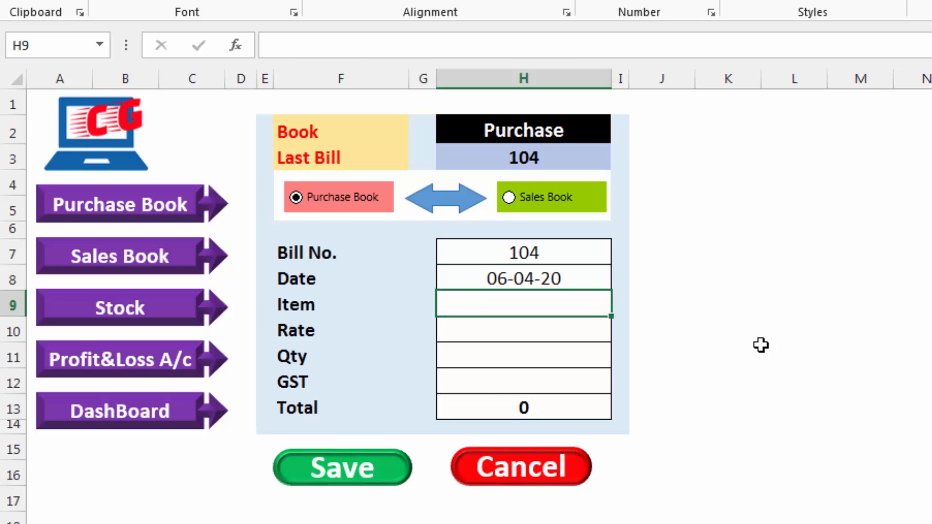
Complete the purchase entry with item Ram, rate 550, quantity 10 and GST 18%, and save it
{"action": "type", "text": "Ram"}
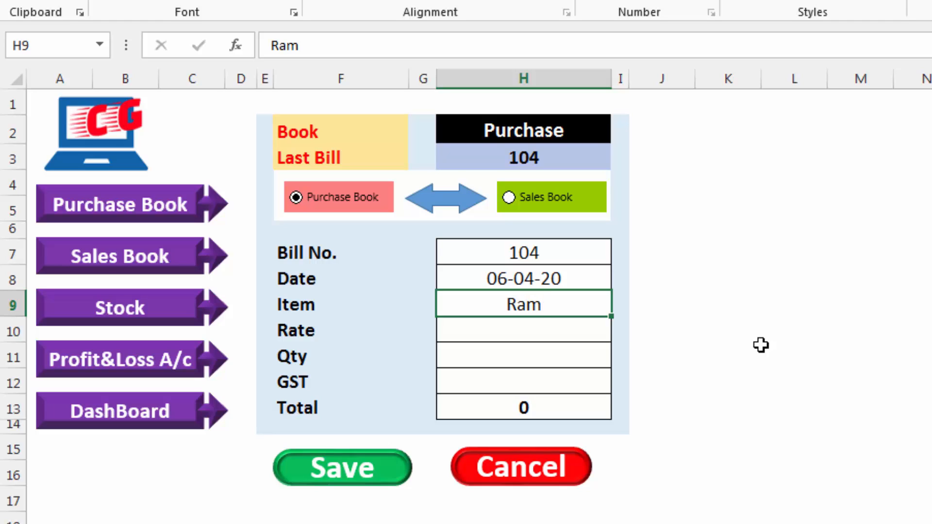
{"action": "key", "text": "Return"}
{"action": "type", "text": "550"}
{"action": "key", "text": "Return"}
{"action": "type", "text": "10"}
{"action": "key", "text": "Return"}
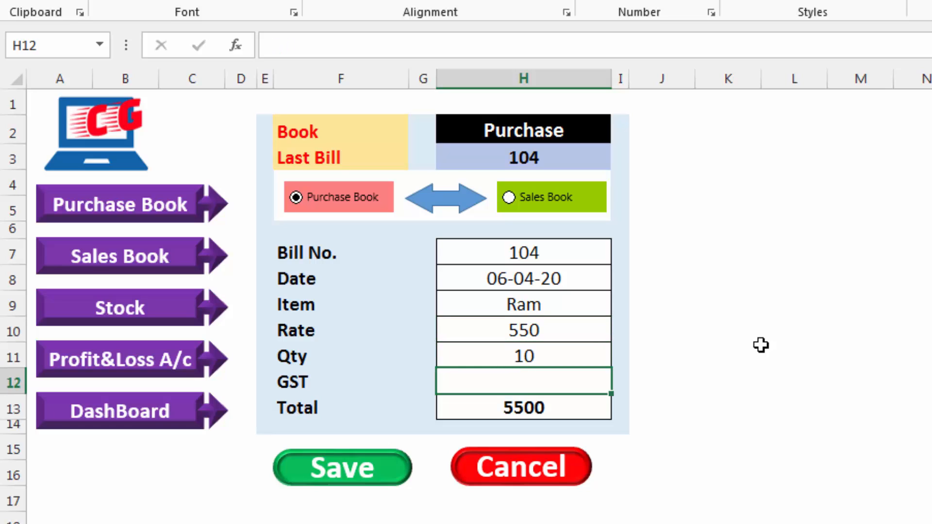
{"action": "type", "text": "18%"}
{"action": "key", "text": "ctrl+Return"}
{"action": "key", "text": "Return"}
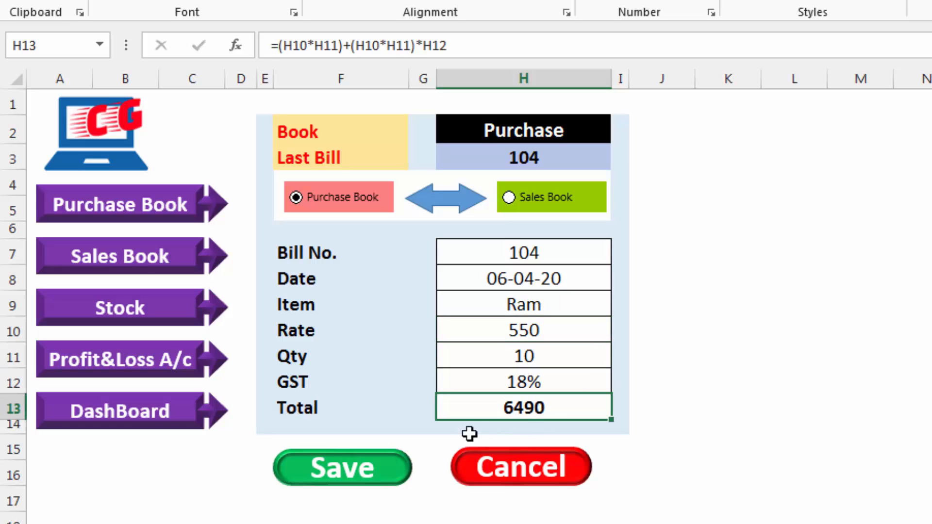
{"action": "left_click", "coordinate": [369, 468]}
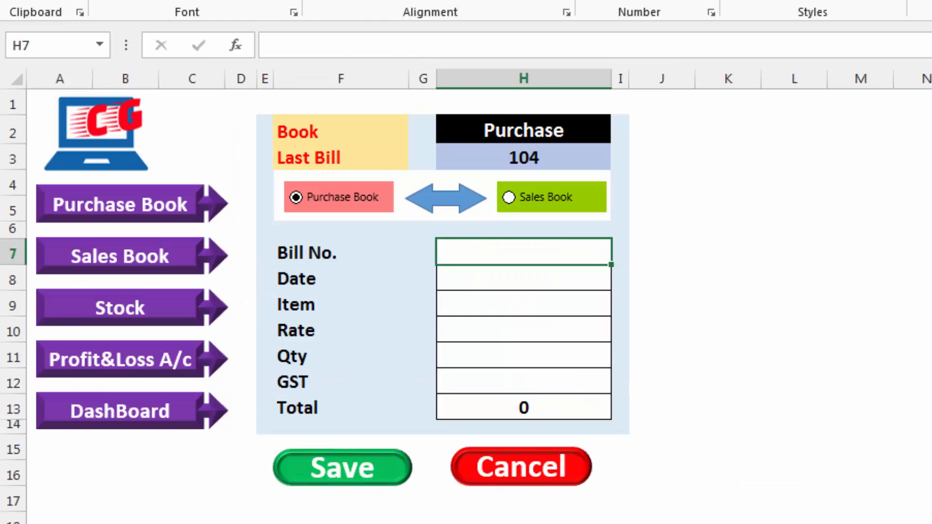
Update the item list on the Stock sheet with its macro and return to the Dashboard sheet
{"action": "left_click", "coordinate": [131, 523]}
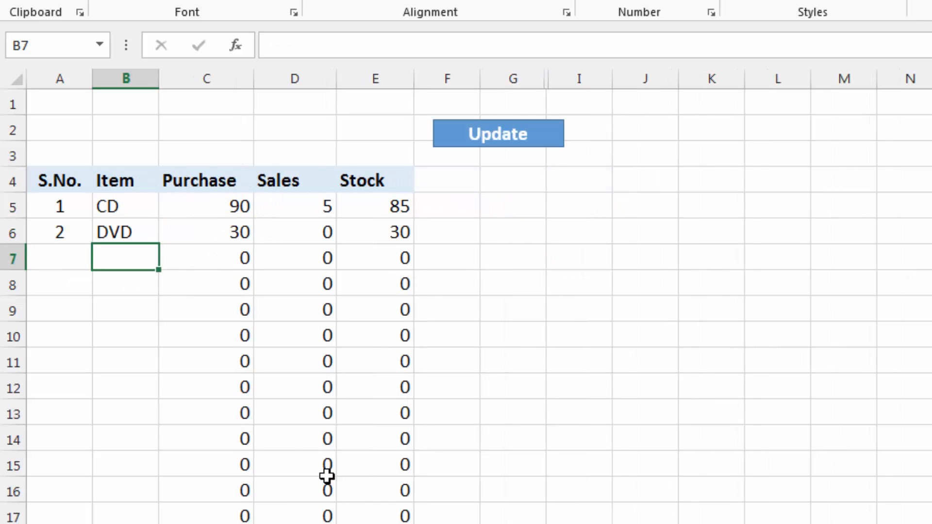
{"action": "left_click", "coordinate": [501, 140]}
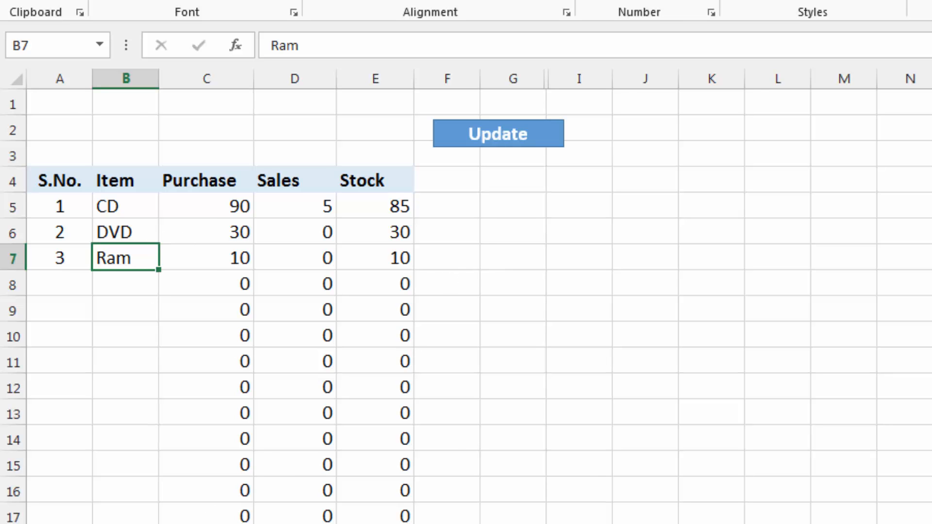
{"action": "key", "text": "ctrl+Page_Up"}
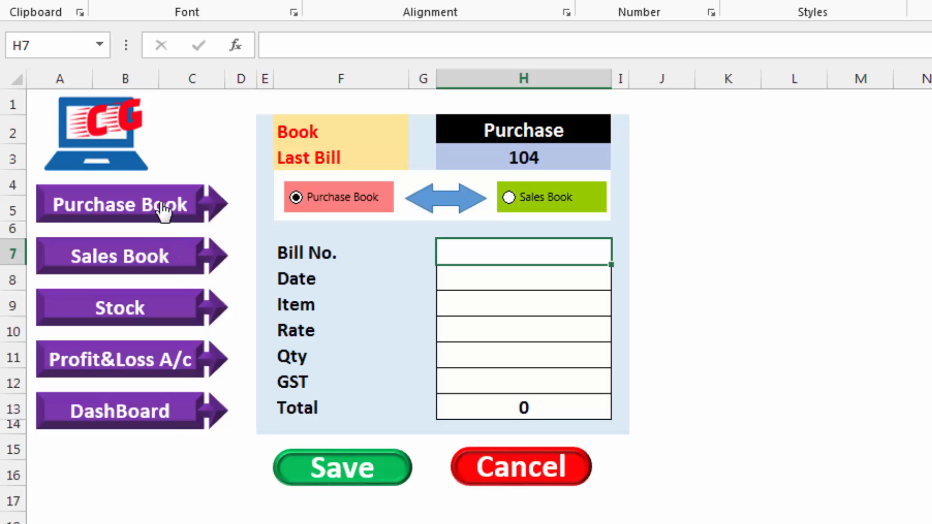
Hyperlink the Sales Book arrow shape to the 'Sale Book' sheet in this document
{"action": "right_click", "coordinate": [115, 250]}
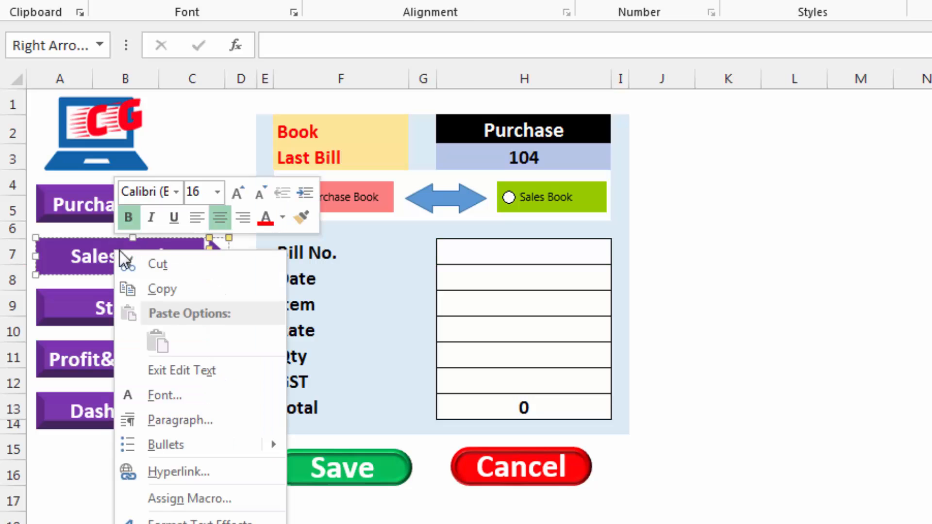
{"action": "left_click", "coordinate": [171, 470]}
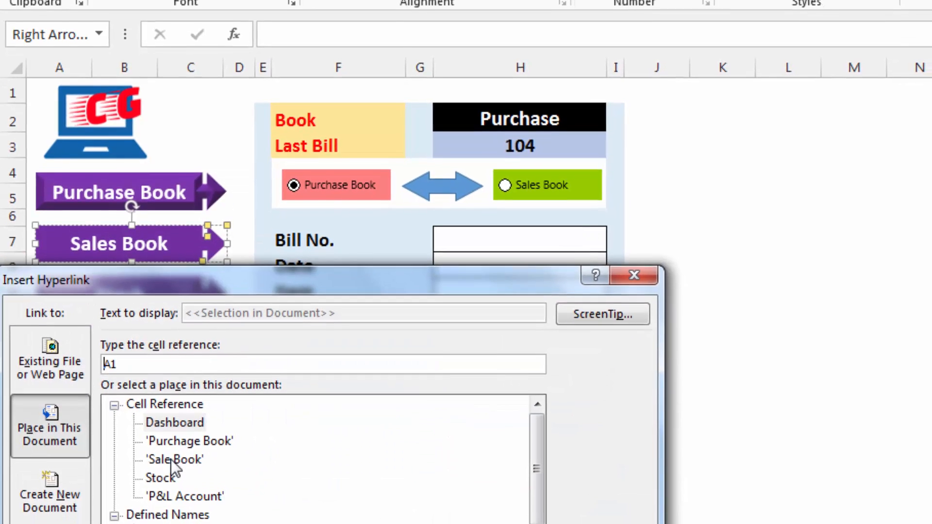
{"action": "left_click", "coordinate": [173, 474]}
{"action": "left_click", "coordinate": [527, 523]}
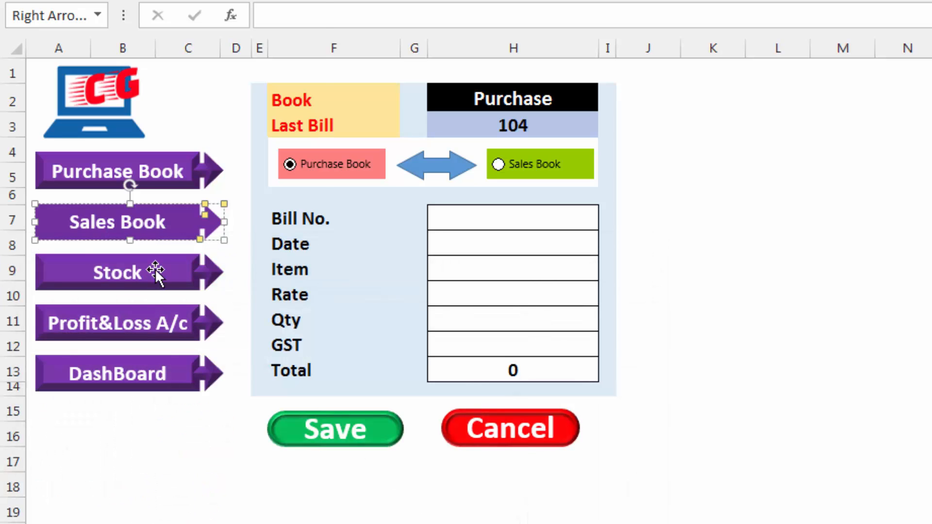
Hyperlink the Stock arrow shape to cell A1 of the Stock sheet in this document
{"action": "right_click", "coordinate": [157, 272]}
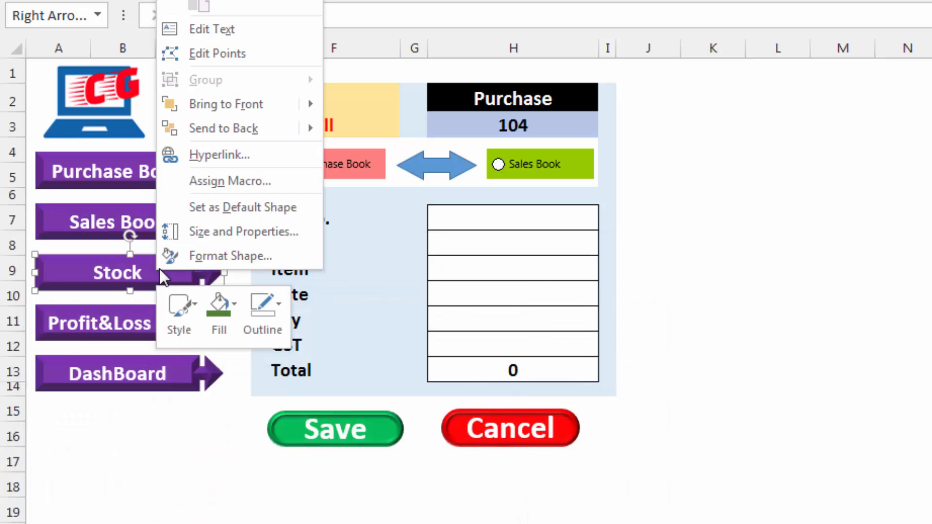
{"action": "left_click", "coordinate": [214, 159]}
{"action": "left_click", "coordinate": [166, 185]}
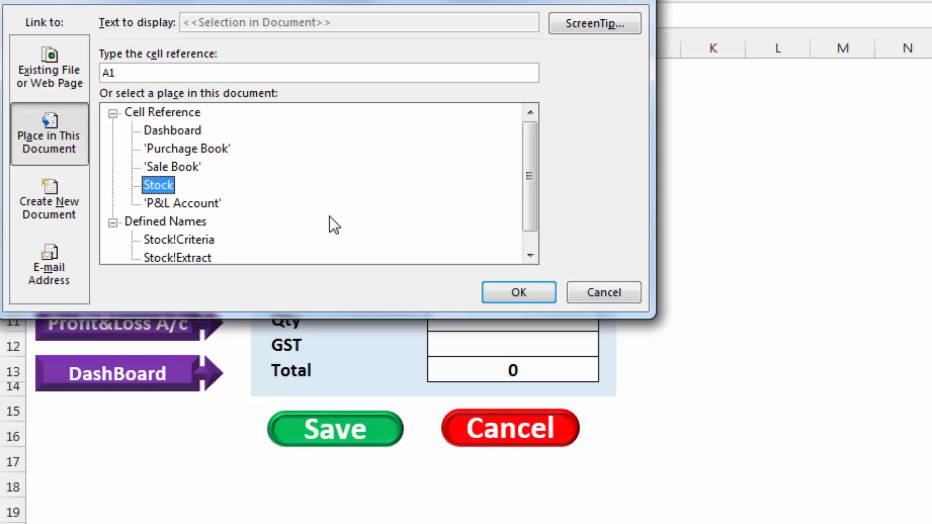
{"action": "left_click", "coordinate": [506, 294]}
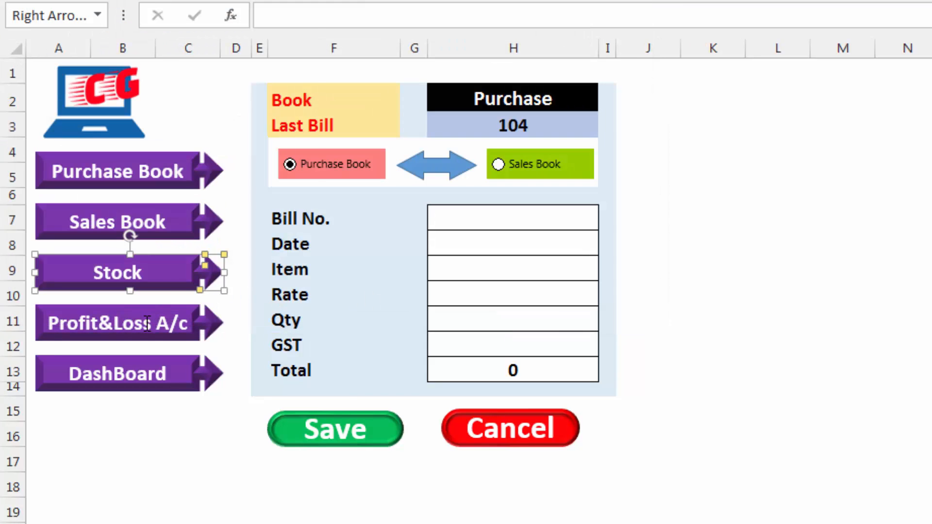
Hyperlink the Profit&Loss A/c arrow shape to the 'P&L Account' sheet in this document
{"action": "right_click", "coordinate": [147, 323]}
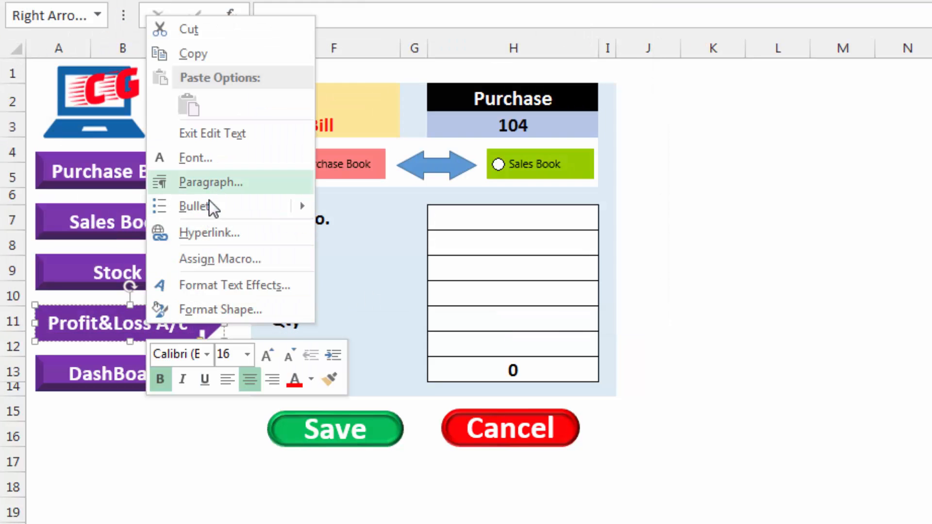
{"action": "left_click", "coordinate": [210, 234]}
{"action": "left_click", "coordinate": [185, 282]}
{"action": "left_click", "coordinate": [493, 364]}
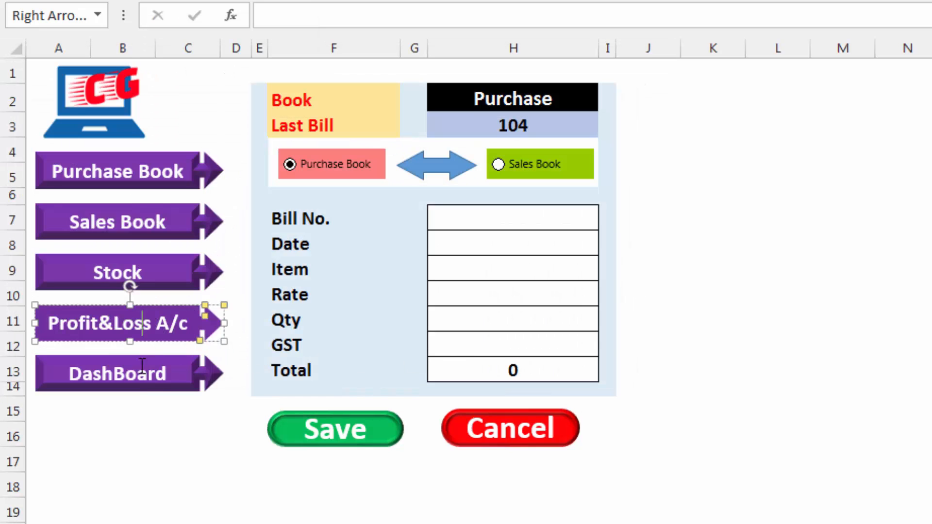
Hyperlink the DashBoard arrow shape to cell A1 of the Dashboard sheet in this document
{"action": "right_click", "coordinate": [138, 372]}
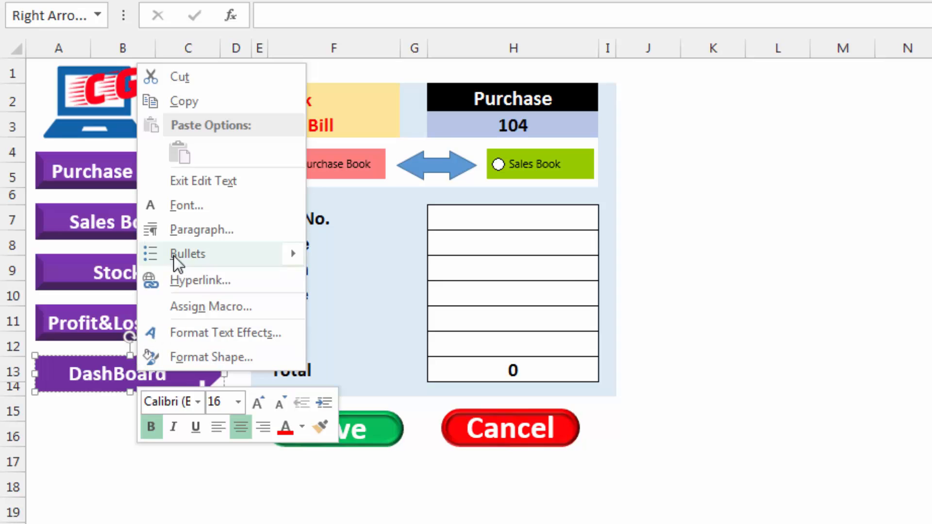
{"action": "left_click", "coordinate": [190, 275]}
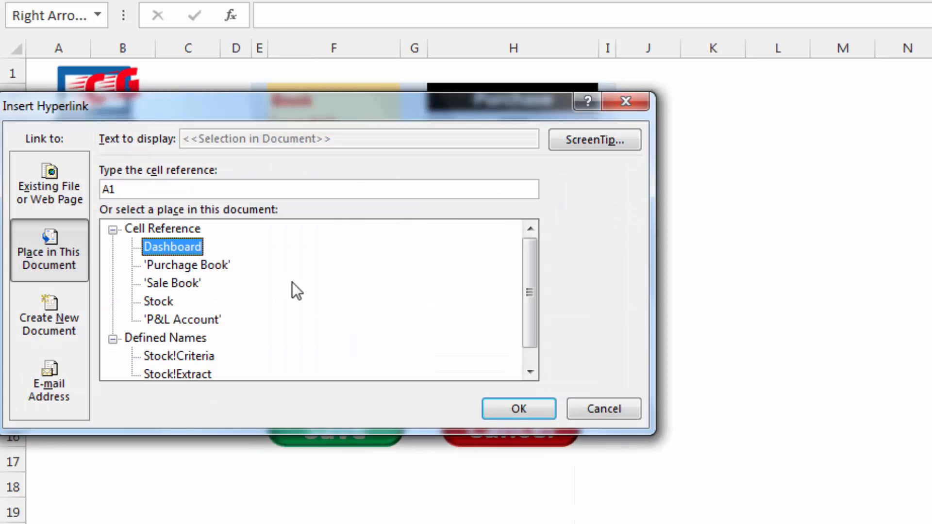
{"action": "left_click", "coordinate": [510, 410]}
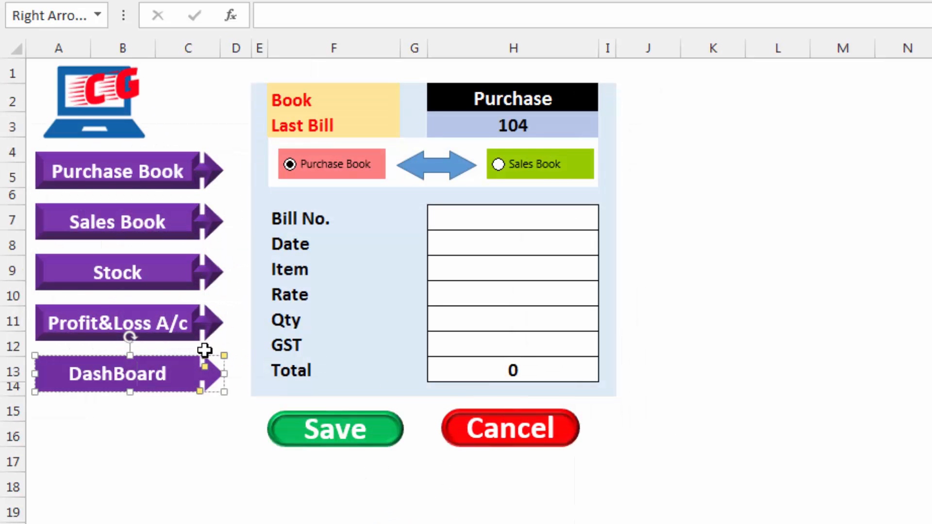
Copy all five navigation arrows from the Dashboard to the purchase book sheet, placing them beside the table from row 4 in columns I to L
{"action": "left_click", "coordinate": [71, 319], "text": "ctrl"}
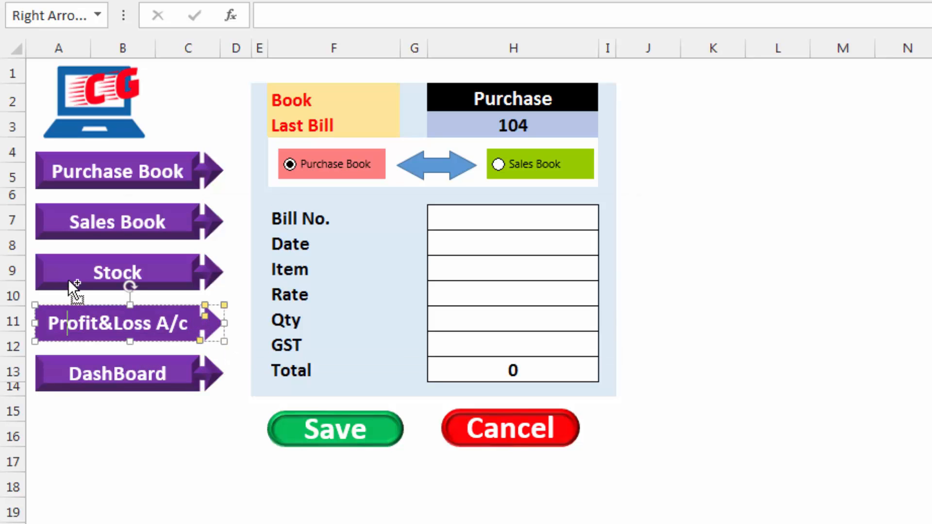
{"action": "left_click", "coordinate": [75, 280], "text": "ctrl"}
{"action": "left_click", "coordinate": [77, 228], "text": "ctrl"}
{"action": "left_click", "coordinate": [73, 175], "text": "ctrl"}
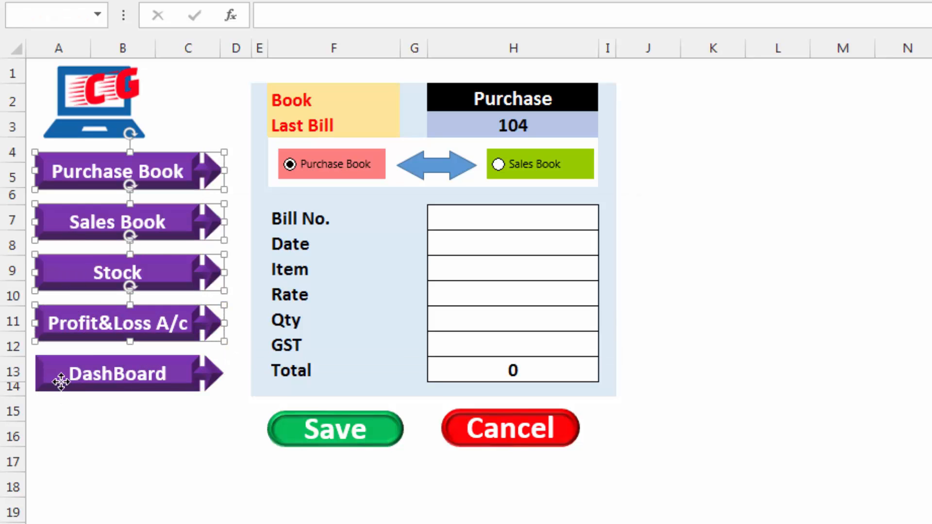
{"action": "left_click", "coordinate": [63, 383], "text": "ctrl"}
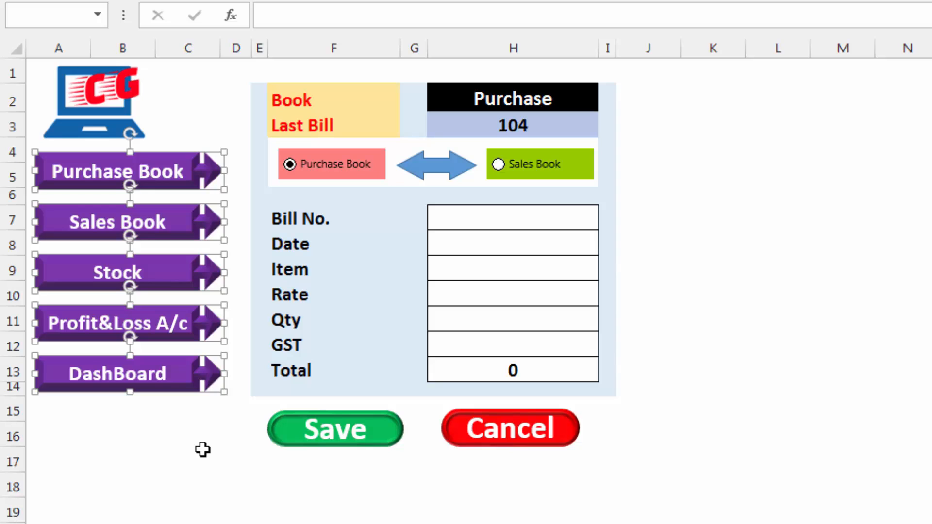
{"action": "left_click", "coordinate": [202, 450]}
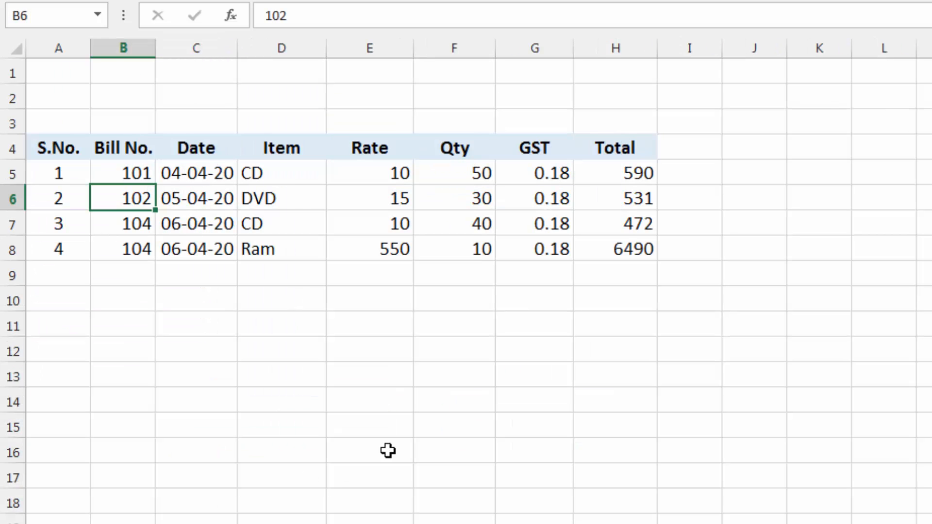
{"action": "key", "text": "ctrl+v"}
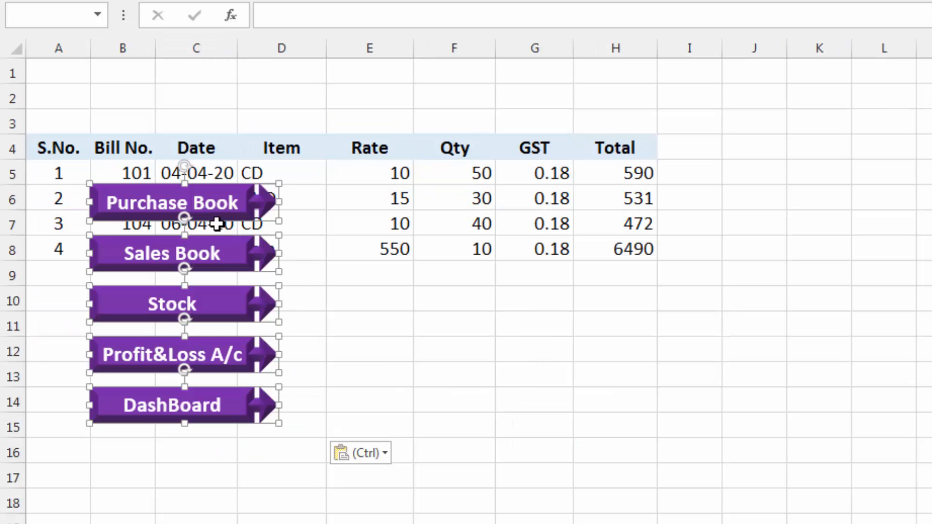
{"action": "left_click_drag", "start_coordinate": [219, 213], "coordinate": [816, 172]}
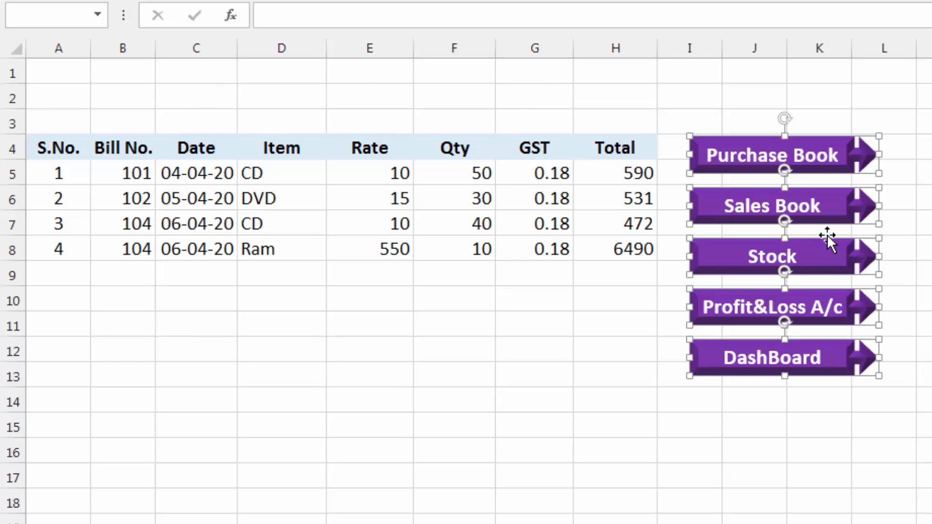
{"action": "left_click", "coordinate": [916, 230]}
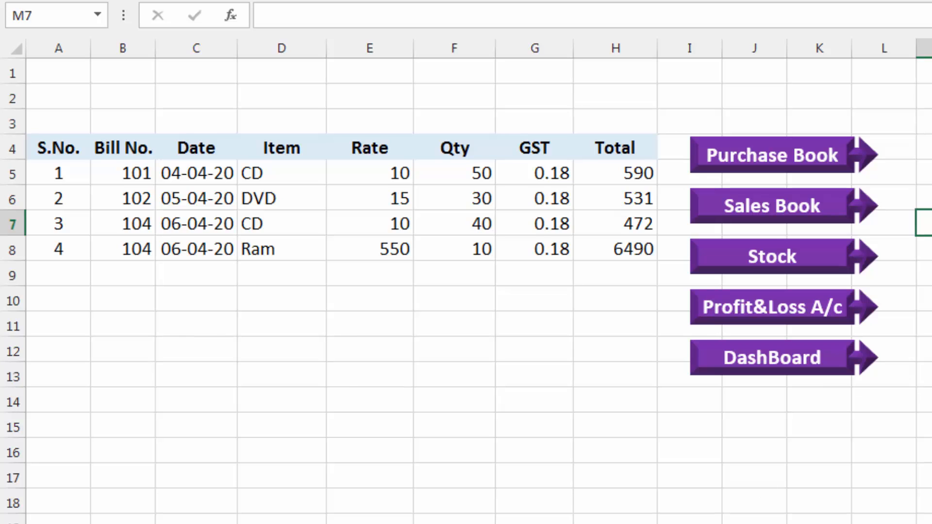
Paste the five navigation arrows on the sales book sheet and place them beside its table from row 4, around columns I to L
{"action": "key", "text": "ctrl+Page_Down"}
{"action": "key", "text": "ctrl+v"}
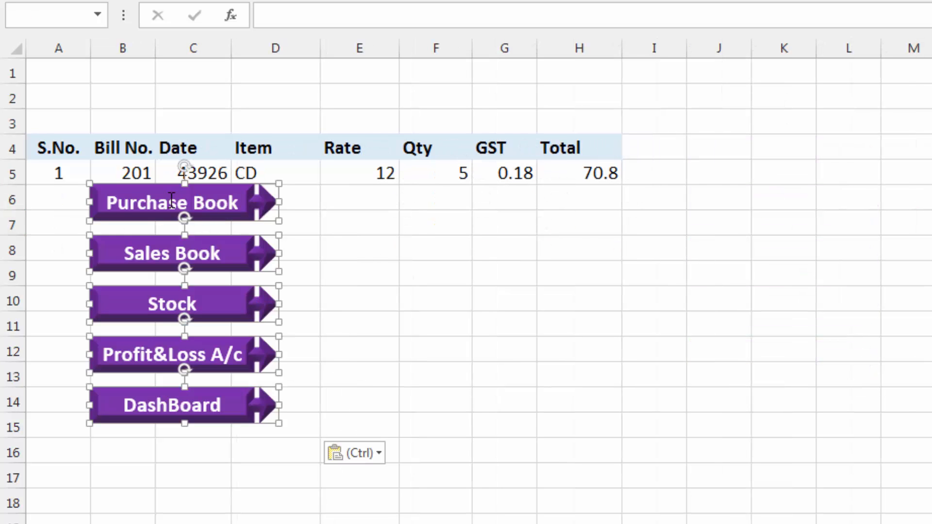
{"action": "left_click_drag", "start_coordinate": [200, 222], "coordinate": [799, 172]}
{"action": "left_click", "coordinate": [931, 223]}
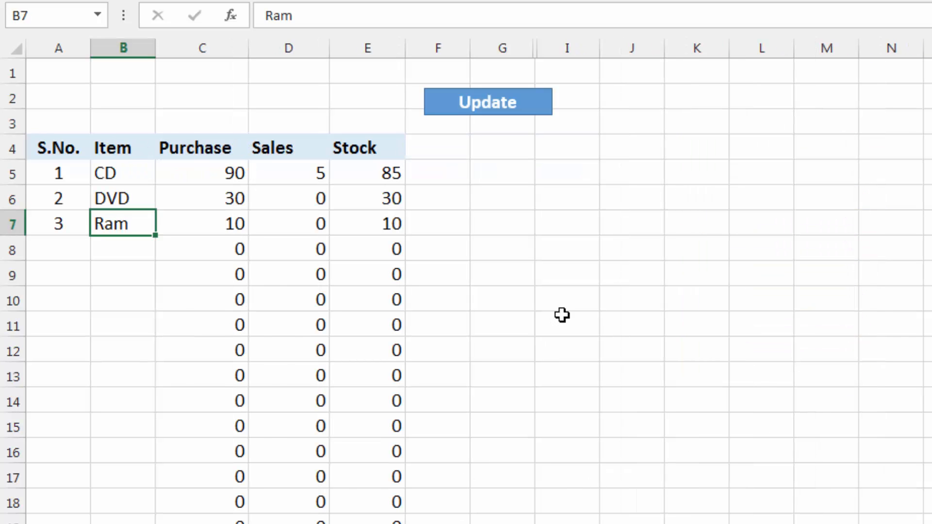
Paste the five navigation arrows on the Stock sheet and place them from row 4 in columns K to M
{"action": "key", "text": "ctrl+v"}
{"action": "left_click_drag", "start_coordinate": [214, 242], "coordinate": [789, 169]}
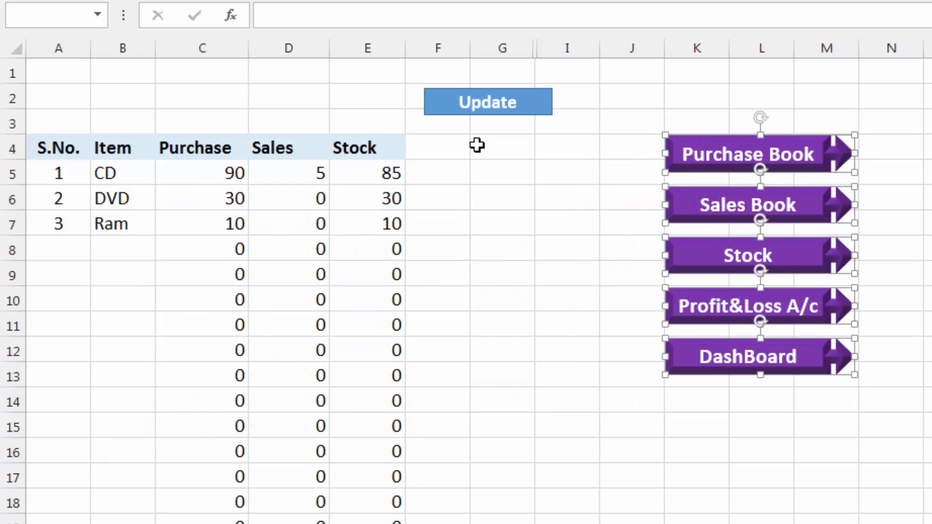
{"action": "key", "text": "Escape"}
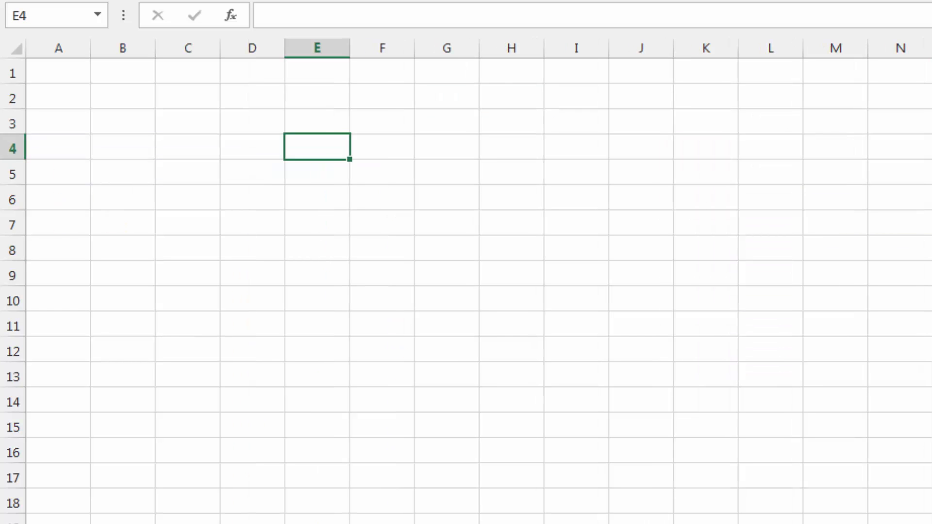
Paste the five navigation arrows on the empty P&L Account sheet and place them from row 3 in columns A to D
{"action": "key", "text": "ctrl+v"}
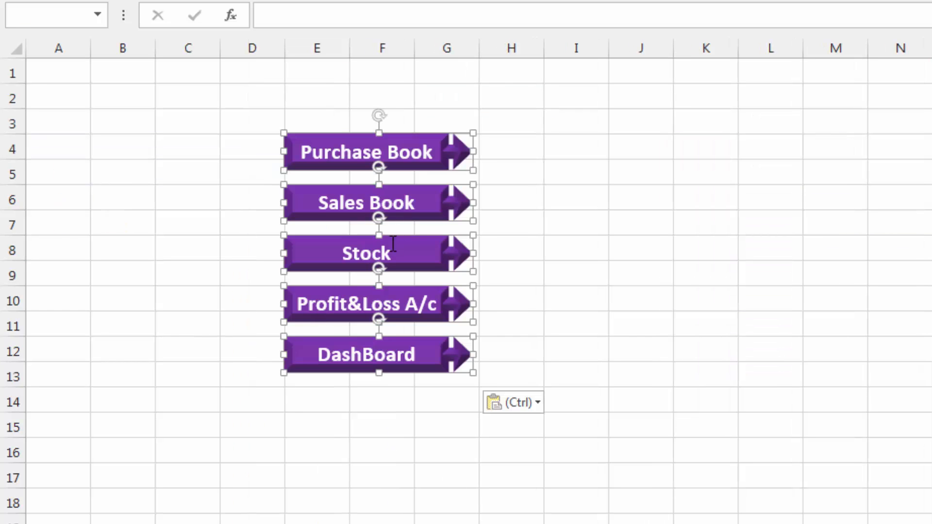
{"action": "left_click_drag", "start_coordinate": [442, 138], "coordinate": [211, 111]}
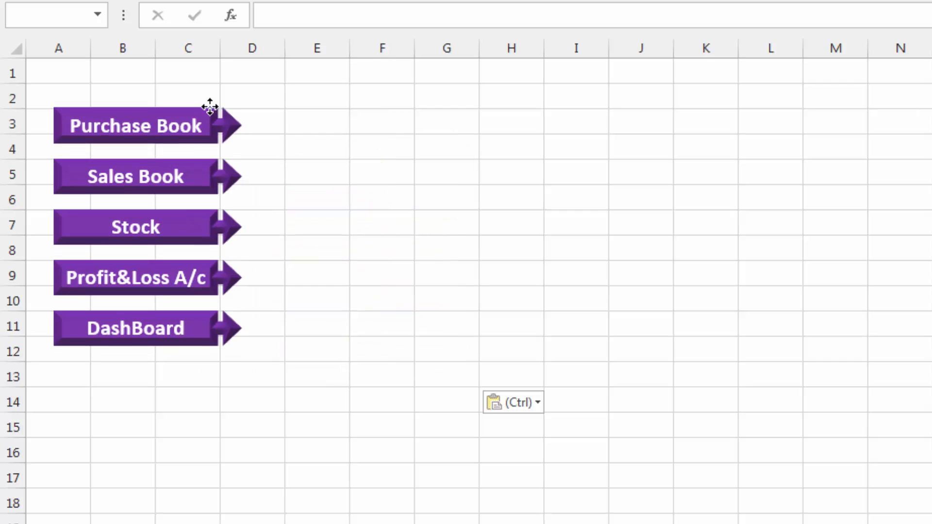
{"action": "left_click", "coordinate": [593, 206]}
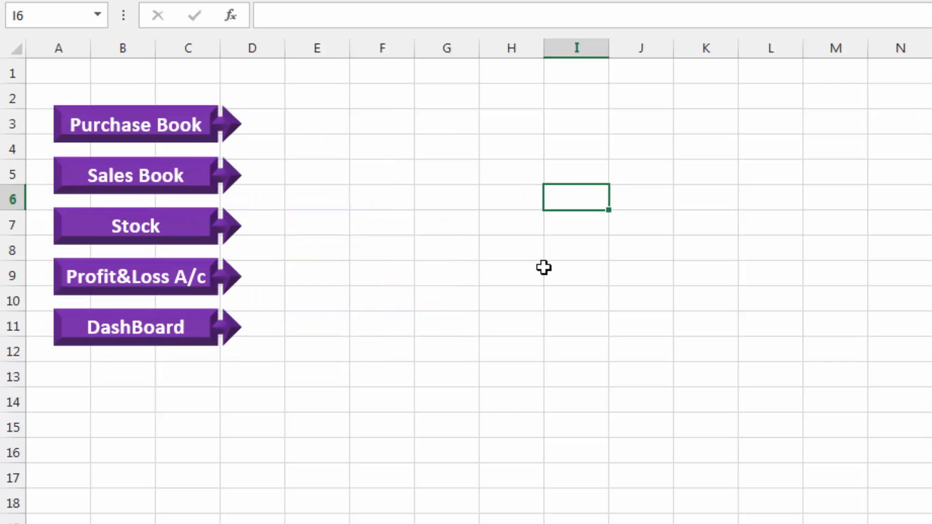
Test the navigation arrows by following their links through the purchase, sales, stock, profit and loss and dashboard sheets, finishing on the Dashboard
{"action": "left_click", "coordinate": [144, 130]}
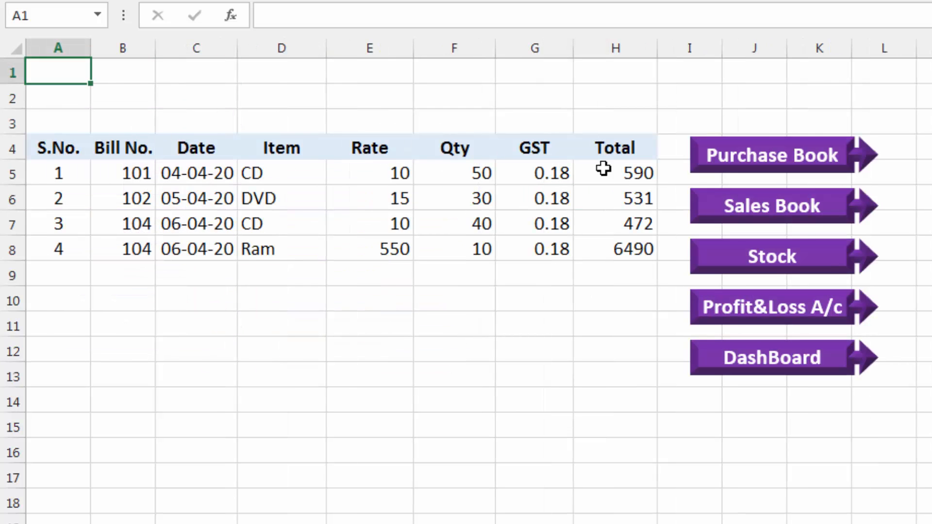
{"action": "left_click", "coordinate": [798, 212]}
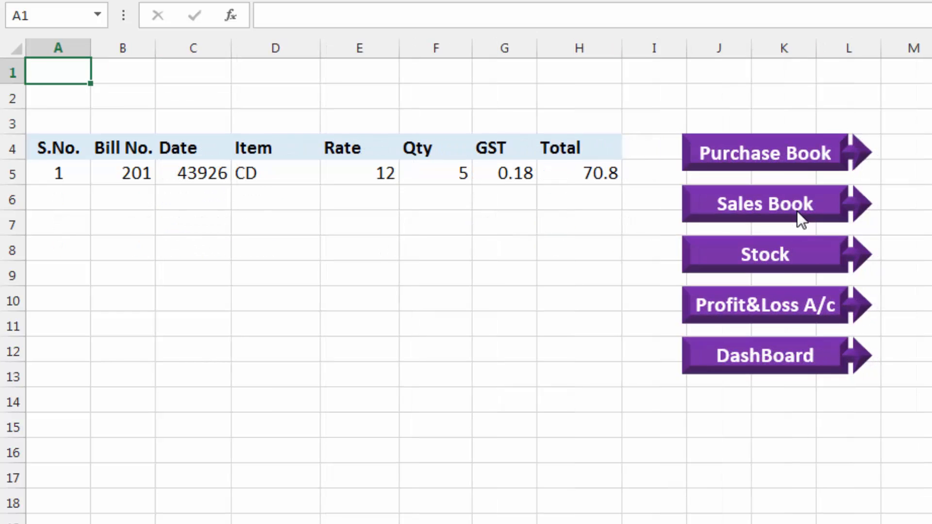
{"action": "left_click", "coordinate": [782, 269]}
{"action": "left_click", "coordinate": [775, 356]}
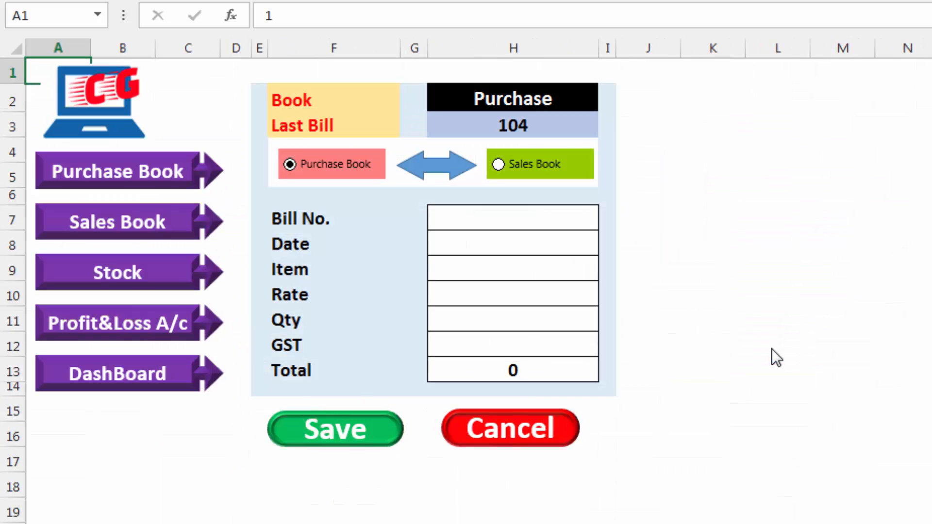
{"action": "left_click", "coordinate": [133, 326]}
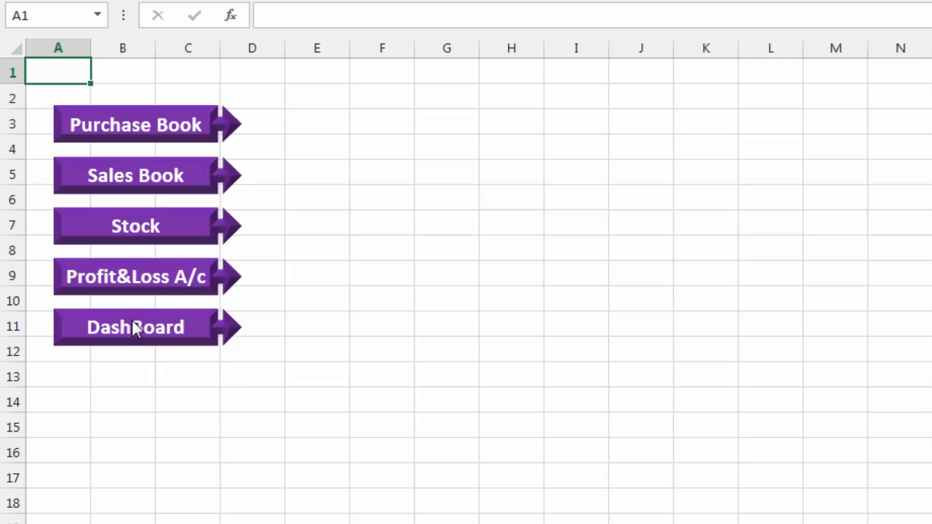
{"action": "left_click", "coordinate": [134, 139]}
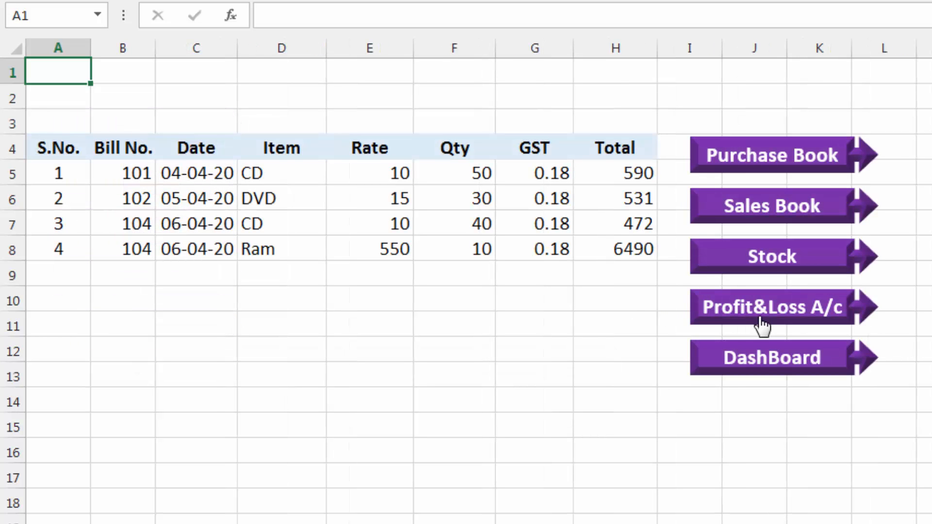
{"action": "left_click", "coordinate": [761, 324]}
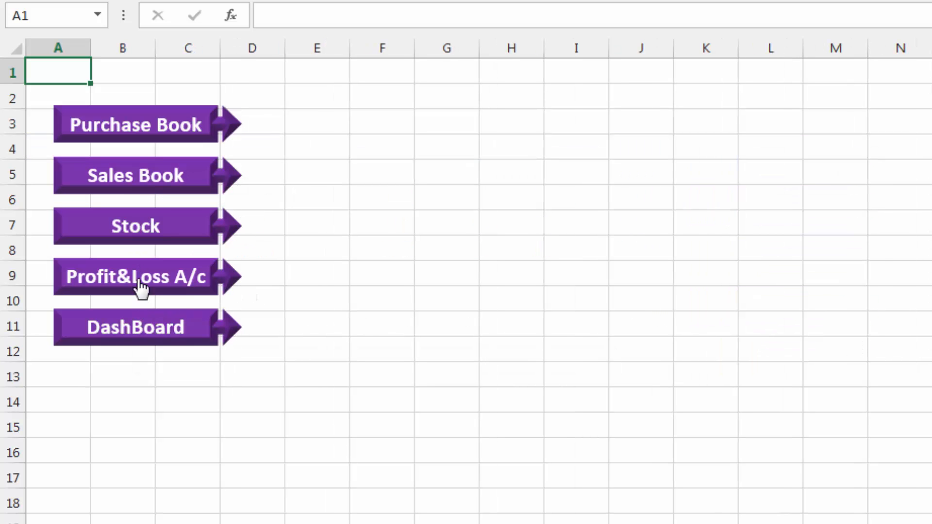
{"action": "left_click", "coordinate": [140, 329]}
{"action": "left_click", "coordinate": [713, 359]}
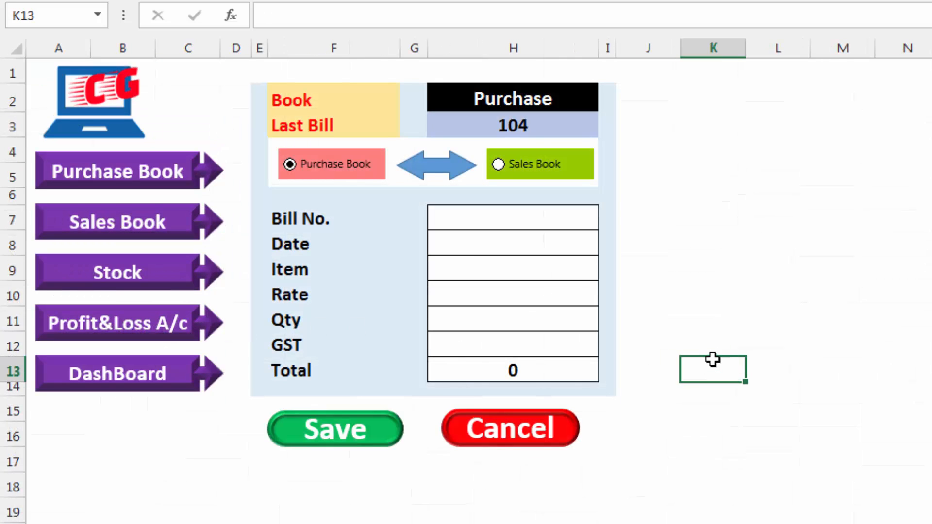
{"action": "left_click", "coordinate": [689, 243]}
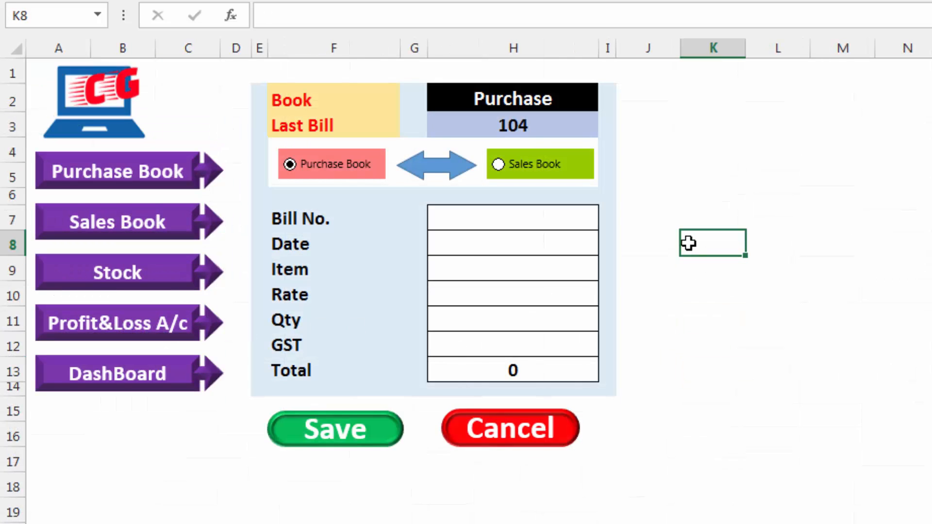